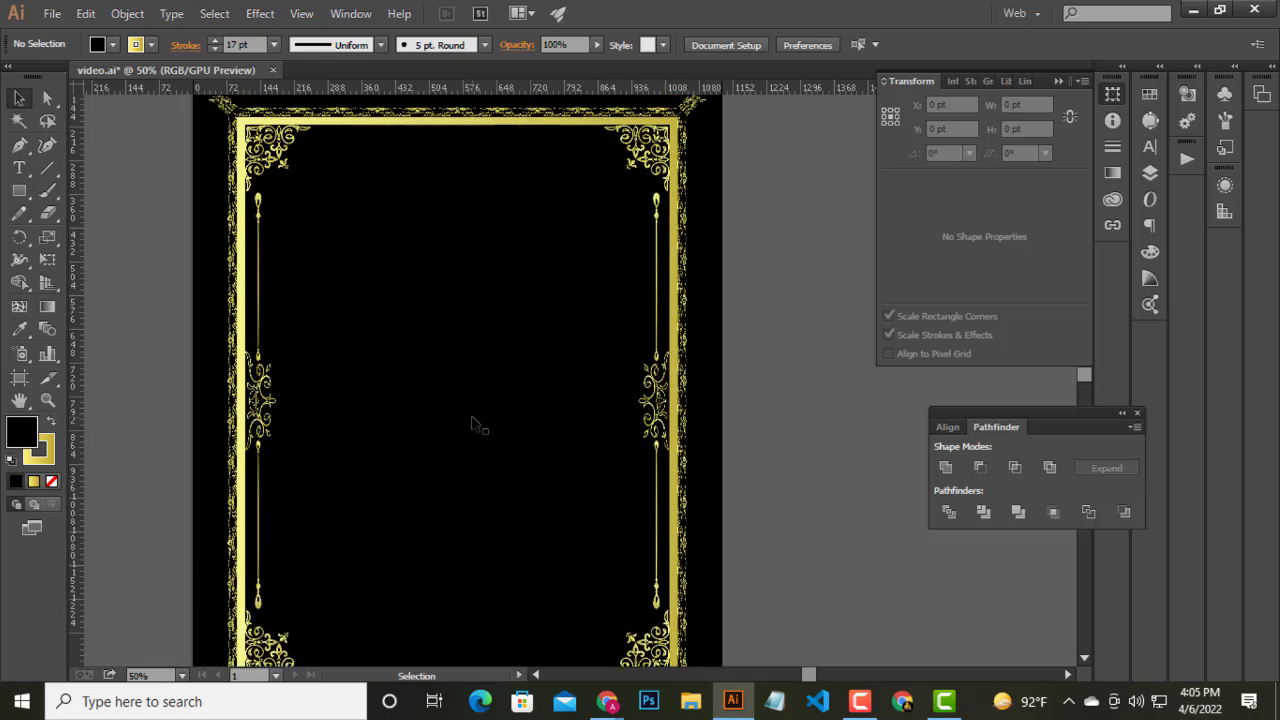
- Group all of the frame artwork into a single group
{"action": "scroll", "coordinate": [473, 420], "scroll_direction": "down", "scroll_amount": 1, "text": "alt"}
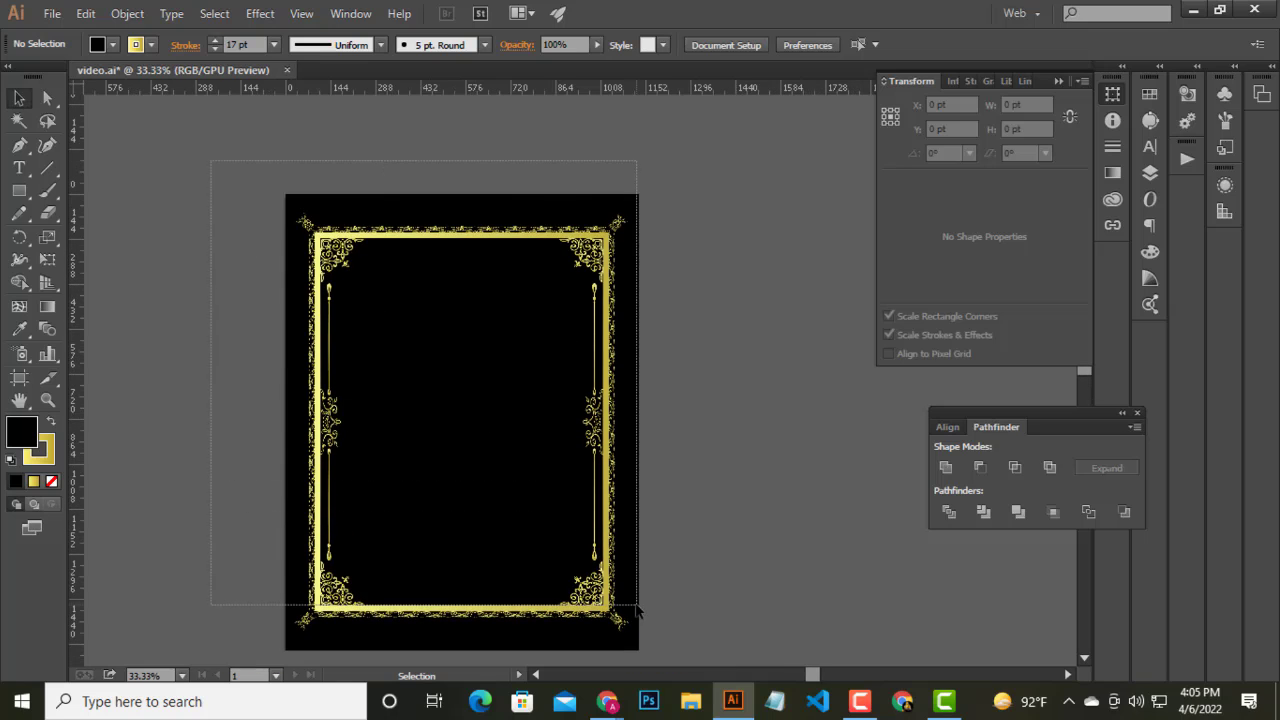
{"action": "left_click_drag", "start_coordinate": [210, 165], "coordinate": [640, 625]}
{"action": "right_click", "coordinate": [490, 467]}
{"action": "left_click", "coordinate": [537, 550]}
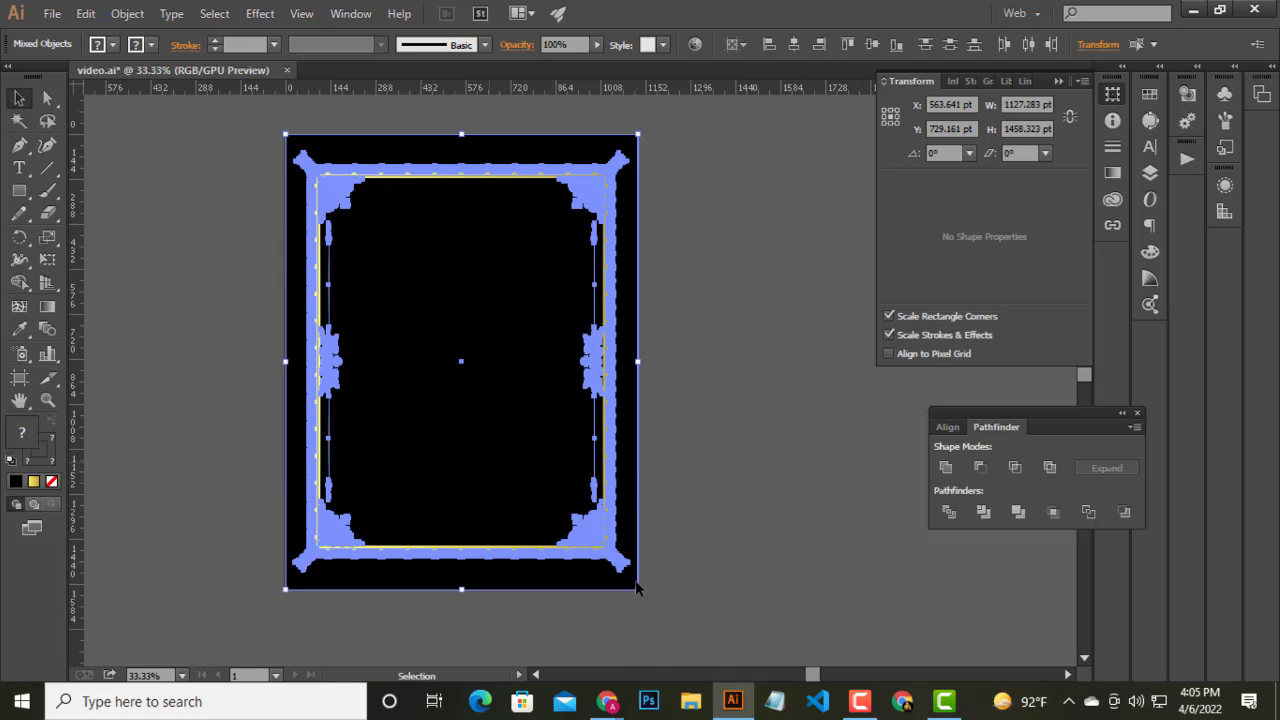
- Enlarge the grouped frame proportionally around its centre
{"action": "scroll", "coordinate": [640, 585], "scroll_direction": "down", "scroll_amount": 1, "text": "alt"}
{"action": "mouse_move", "coordinate": [634, 558]}
{"action": "left_mouse_down"}
{"action": "mouse_move", "coordinate": [802, 617]}
{"action": "mouse_move", "coordinate": [801, 581]}
{"action": "left_mouse_up"}
{"action": "left_click", "coordinate": [770, 436]}
{"action": "scroll", "coordinate": [707, 413], "scroll_direction": "up", "scroll_amount": 1, "text": "alt"}
{"action": "scroll", "coordinate": [707, 413], "scroll_direction": "down", "scroll_amount": 2, "text": "alt"}
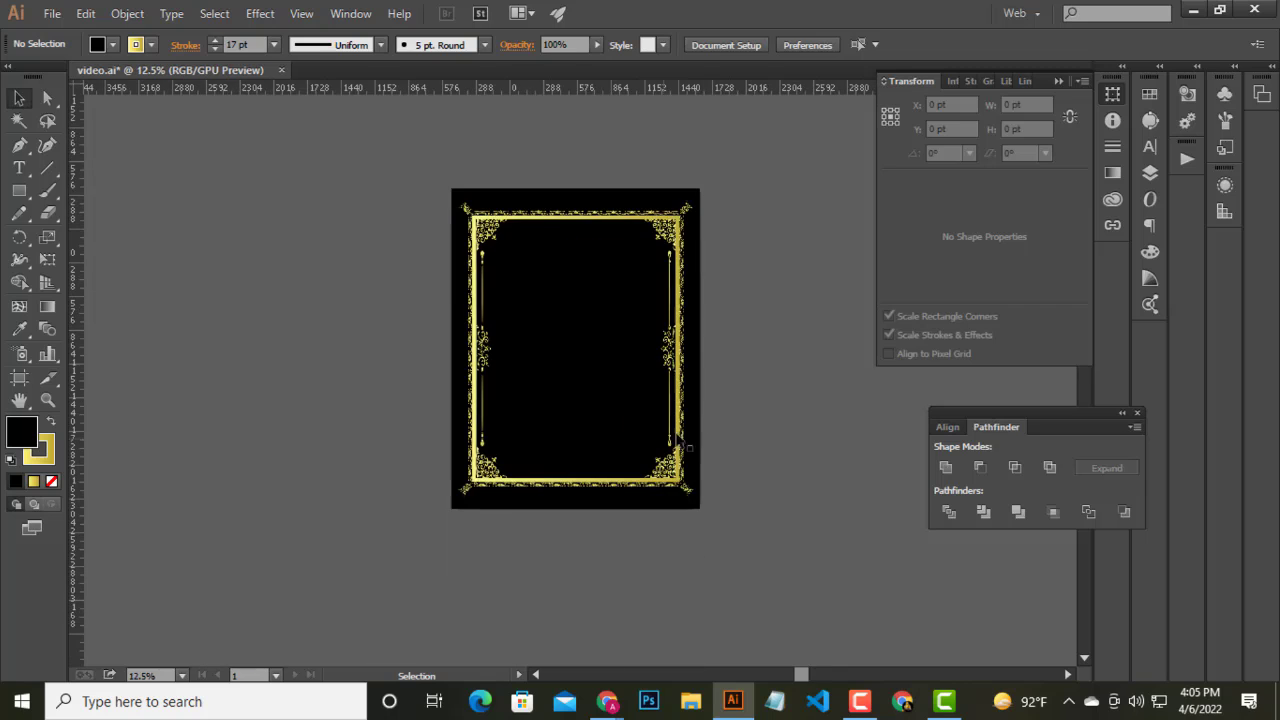
- Scale the frame group further to about 3418 by 4421 pt, then deselect
{"action": "left_click", "coordinate": [676, 437]}
{"action": "mouse_move", "coordinate": [722, 550]}
{"action": "left_mouse_down"}
{"action": "mouse_move", "coordinate": [771, 594]}
{"action": "mouse_move", "coordinate": [770, 496]}
{"action": "left_mouse_up"}
{"action": "left_click_drag", "start_coordinate": [825, 406], "coordinate": [823, 409]}
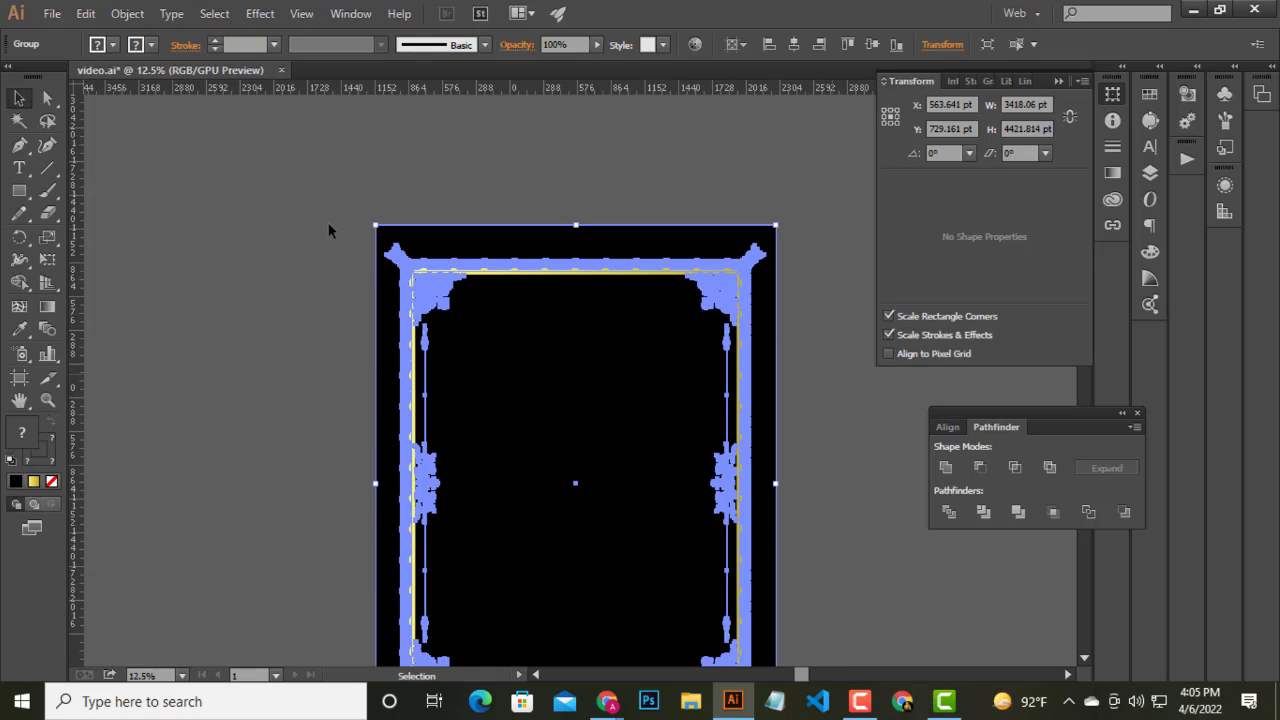
{"action": "key", "text": "ctrl+shift+a"}
{"action": "scroll", "coordinate": [645, 320], "scroll_direction": "up", "scroll_amount": 3}
{"action": "scroll", "coordinate": [630, 310], "scroll_direction": "down", "scroll_amount": 2}
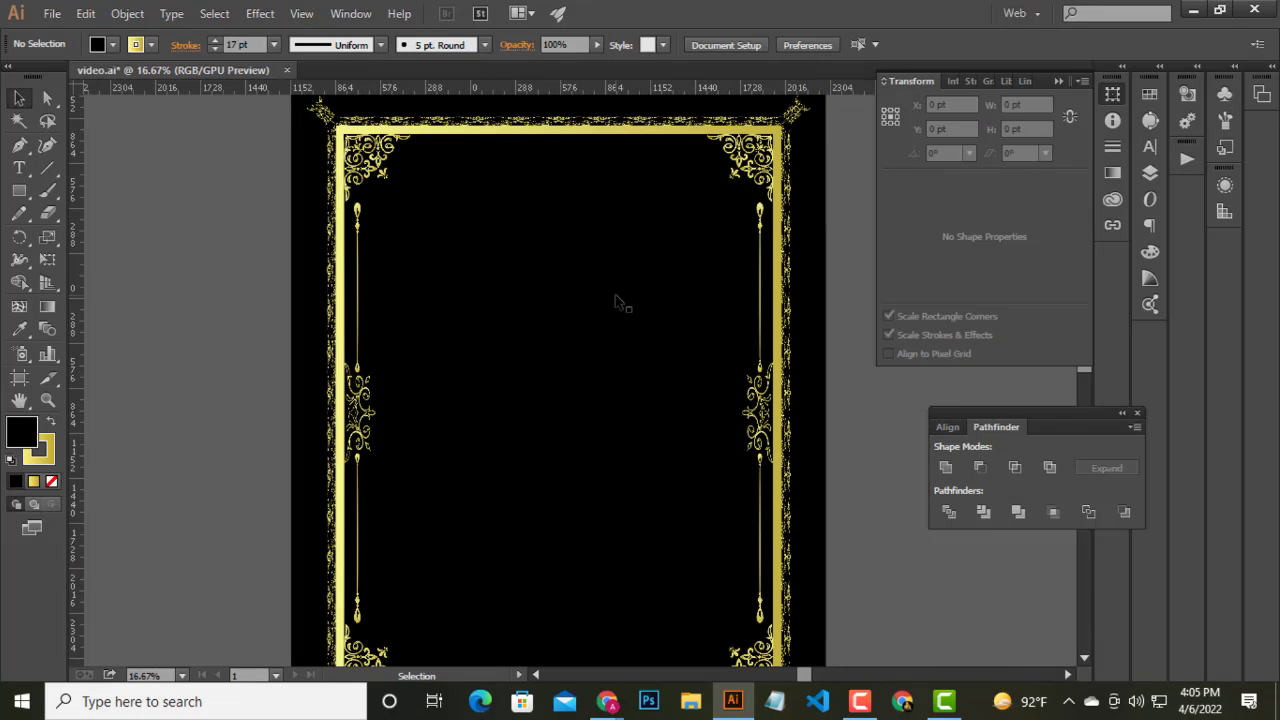
{"action": "scroll", "coordinate": [585, 303], "scroll_direction": "up", "scroll_amount": 1}
{"action": "scroll", "coordinate": [560, 306], "scroll_direction": "down", "scroll_amount": 1}
{"action": "scroll", "coordinate": [566, 303], "scroll_direction": "down", "scroll_amount": 1}
{"action": "scroll", "coordinate": [571, 303], "scroll_direction": "down", "scroll_amount": 2}
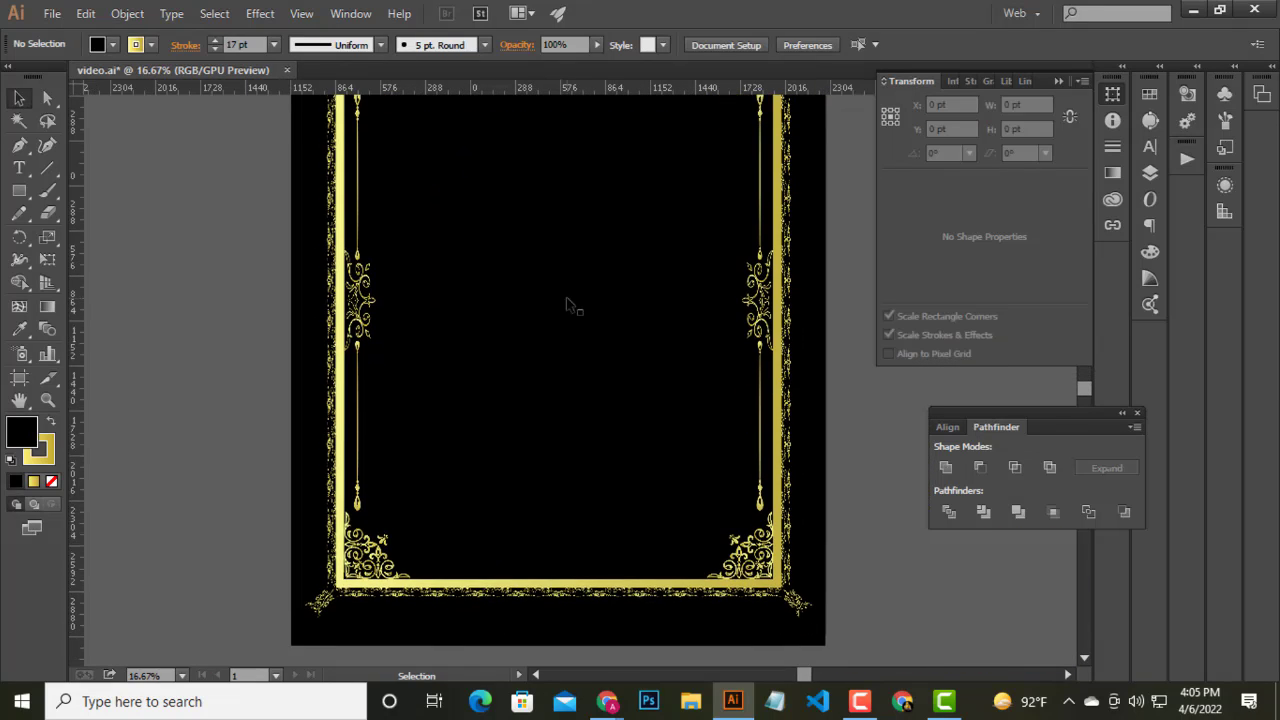
{"action": "scroll", "coordinate": [577, 310], "scroll_direction": "up", "scroll_amount": 1}
{"action": "scroll", "coordinate": [578, 310], "scroll_direction": "up", "scroll_amount": 1}
{"action": "scroll", "coordinate": [620, 340], "scroll_direction": "up", "scroll_amount": 1}
{"action": "scroll", "coordinate": [680, 385], "scroll_direction": "down", "scroll_amount": 2}
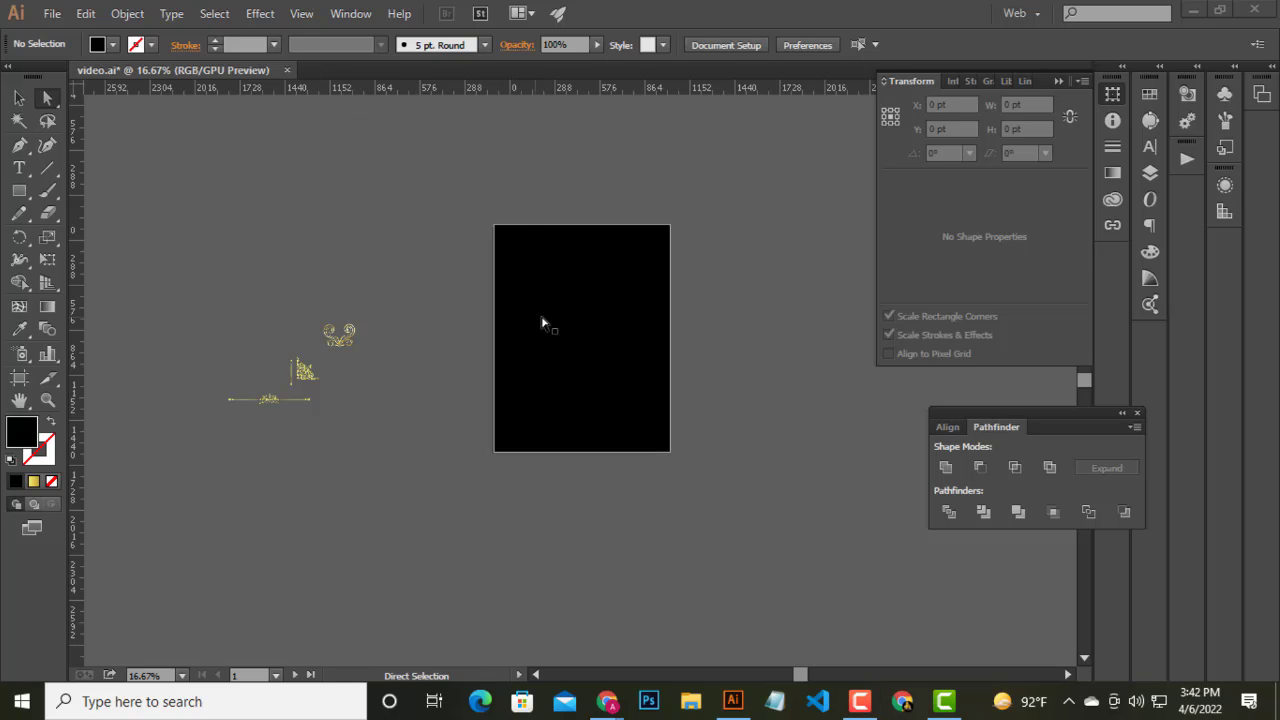
- Give the inner rectangle a gold swatch stroke
{"action": "left_click", "coordinate": [585, 332]}
{"action": "scroll", "coordinate": [628, 334], "scroll_direction": "up", "scroll_amount": 1}
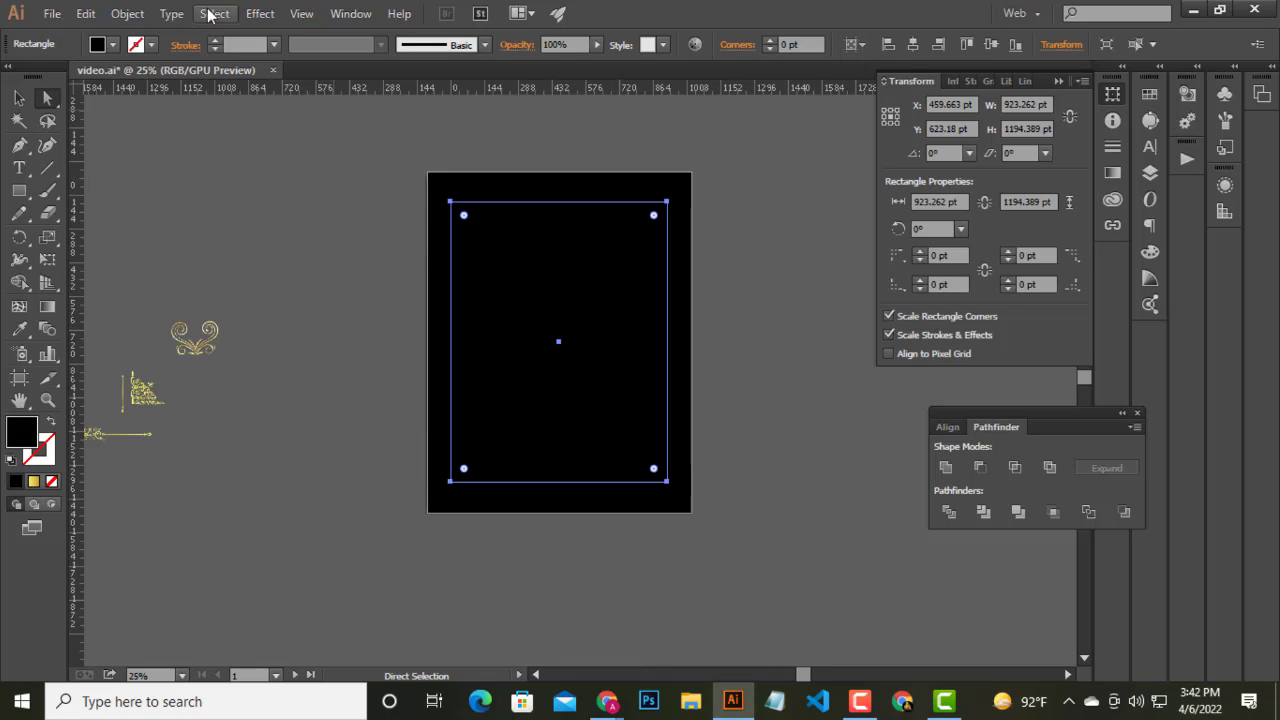
{"action": "left_click", "coordinate": [152, 44]}
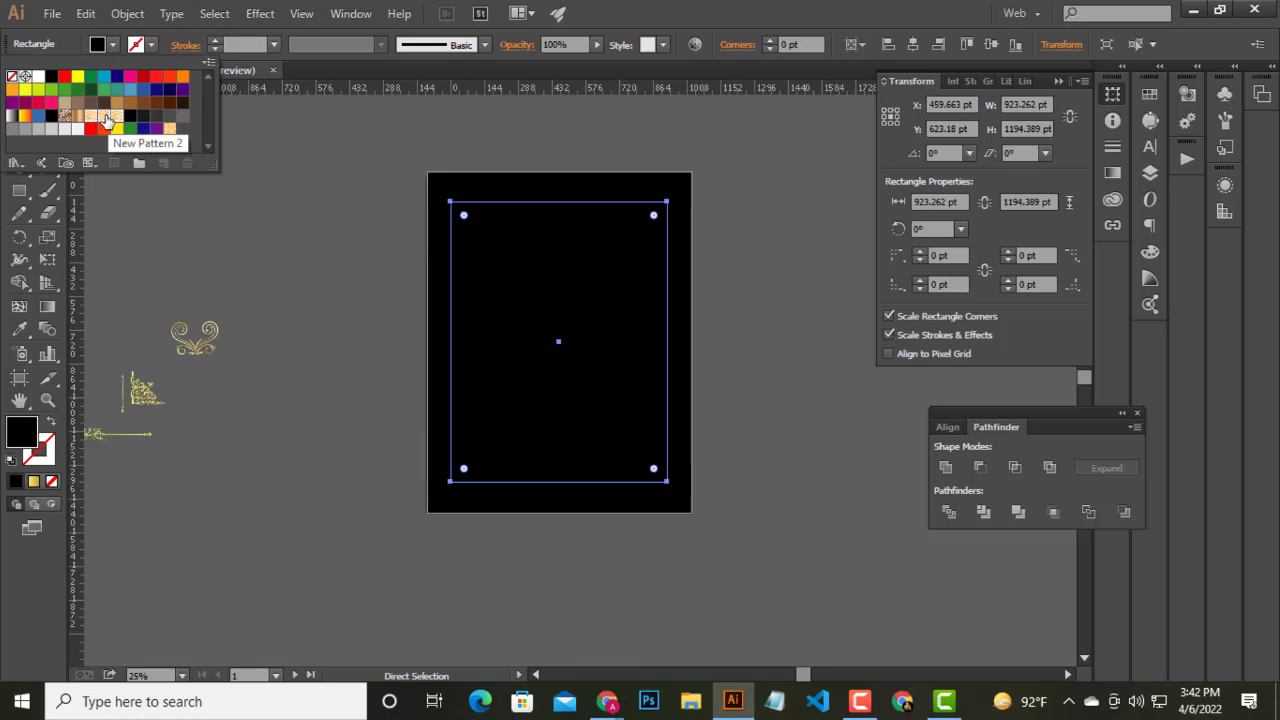
{"action": "double_click", "coordinate": [78, 116]}
{"action": "left_click", "coordinate": [670, 372]}
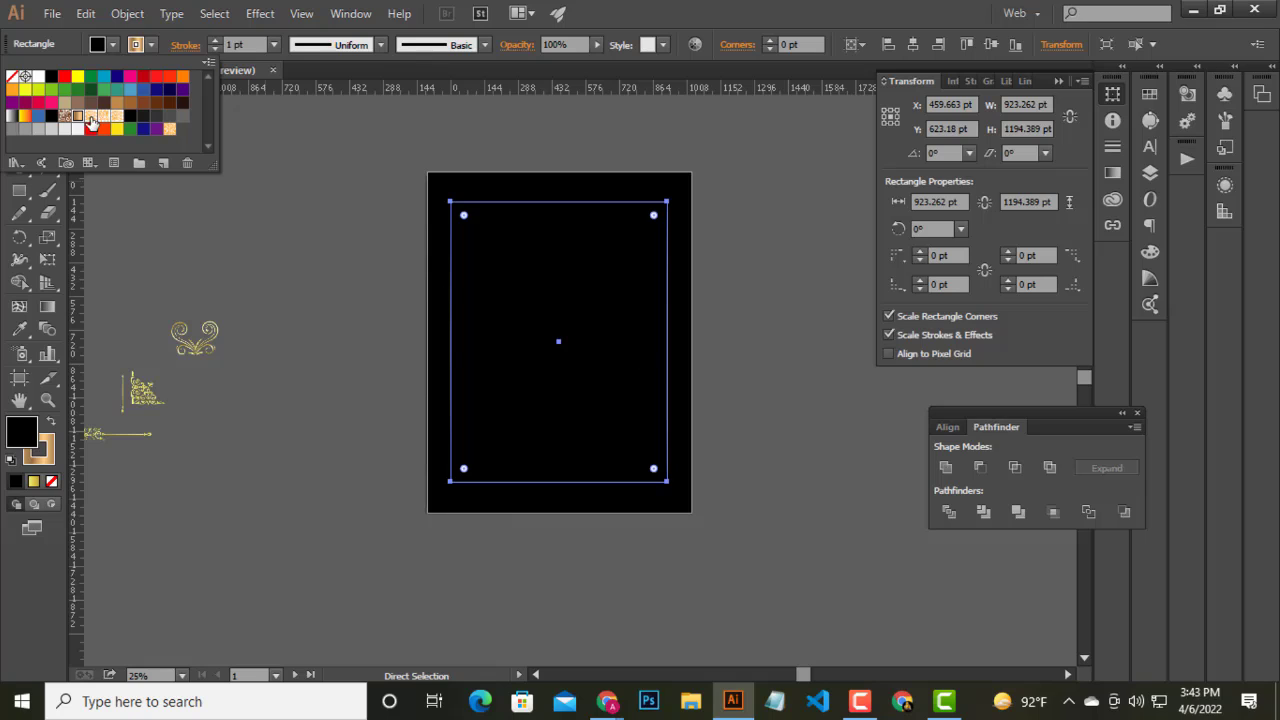
- Raise the rectangle's stroke weight to 17 pt
{"action": "left_click", "coordinate": [215, 41]}
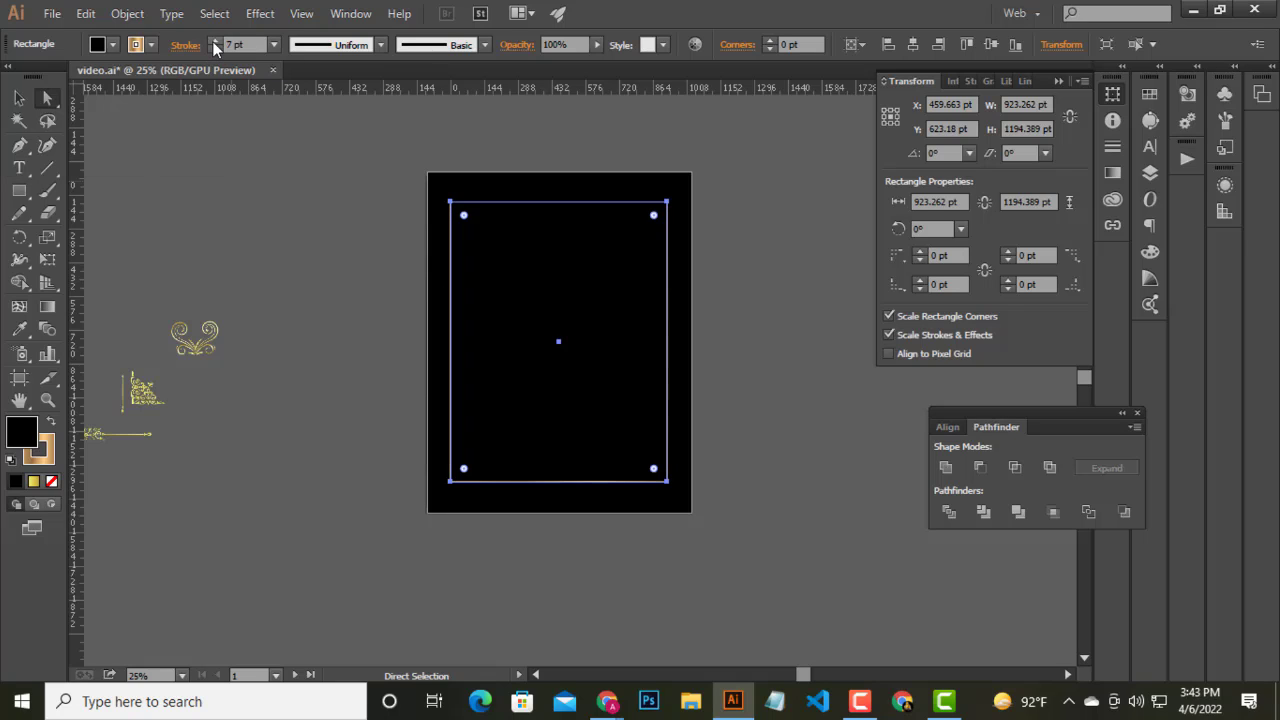
{"action": "left_click", "coordinate": [212, 41]}
{"action": "left_click", "coordinate": [212, 41]}
{"action": "left_click", "coordinate": [614, 286]}
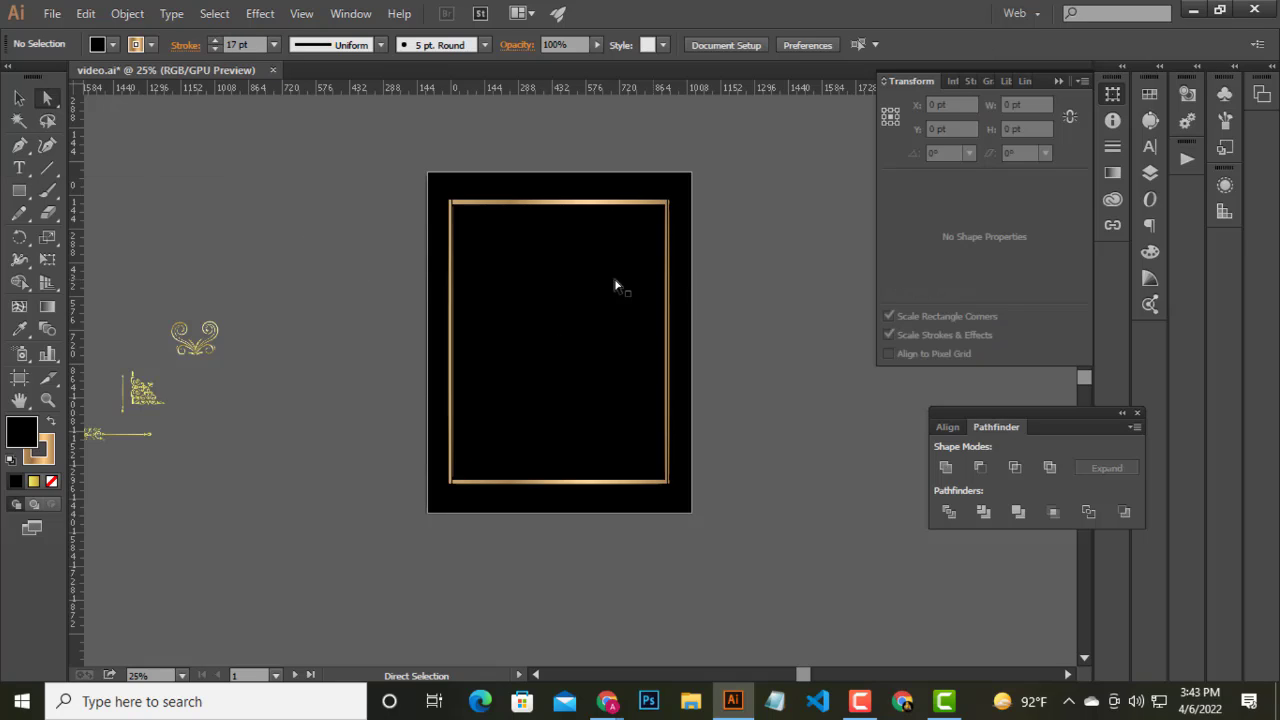
{"action": "scroll", "coordinate": [614, 286], "scroll_direction": "up", "scroll_amount": 2}
{"action": "scroll", "coordinate": [505, 315], "scroll_direction": "down", "scroll_amount": 1}
{"action": "scroll", "coordinate": [451, 323], "scroll_direction": "up", "scroll_amount": 2}
- Inspect the 17 pt gold-stroked frame around the black page
{"action": "left_click", "coordinate": [509, 349]}
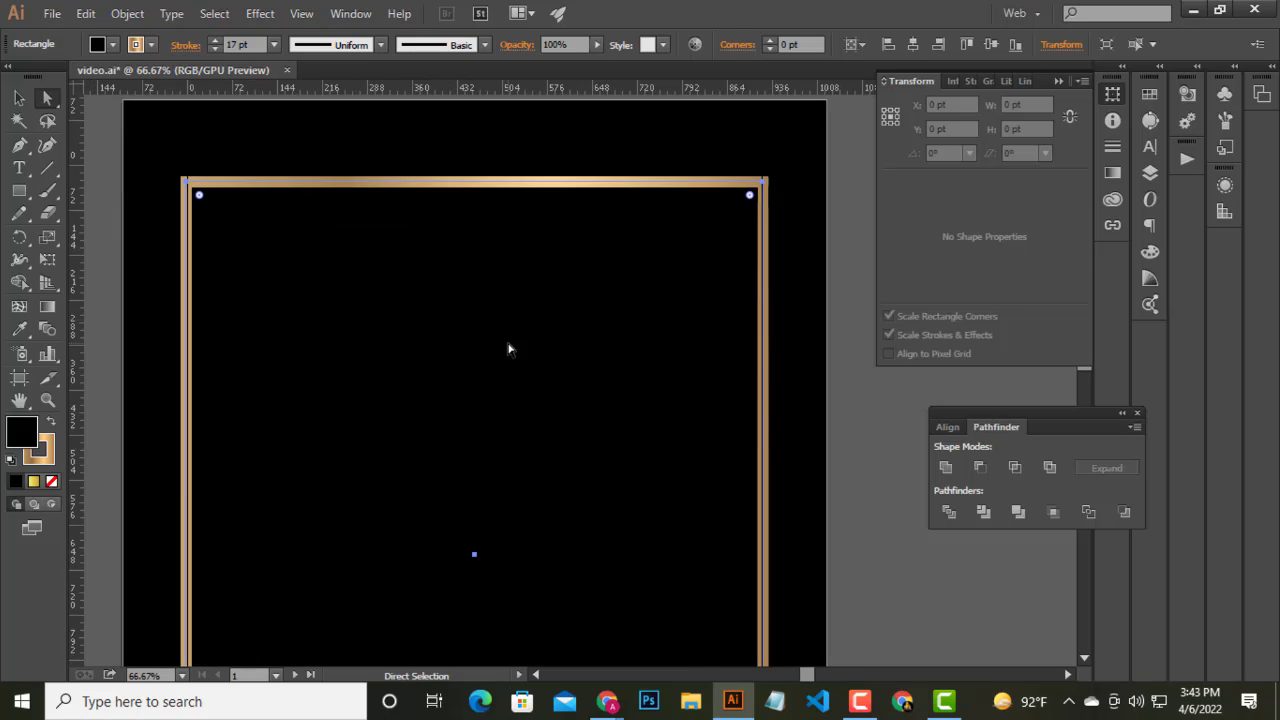
{"action": "scroll", "coordinate": [516, 349], "scroll_direction": "down", "scroll_amount": 1}
{"action": "scroll", "coordinate": [516, 349], "scroll_direction": "down", "scroll_amount": 1}
{"action": "scroll", "coordinate": [510, 345], "scroll_direction": "down", "scroll_amount": 1}
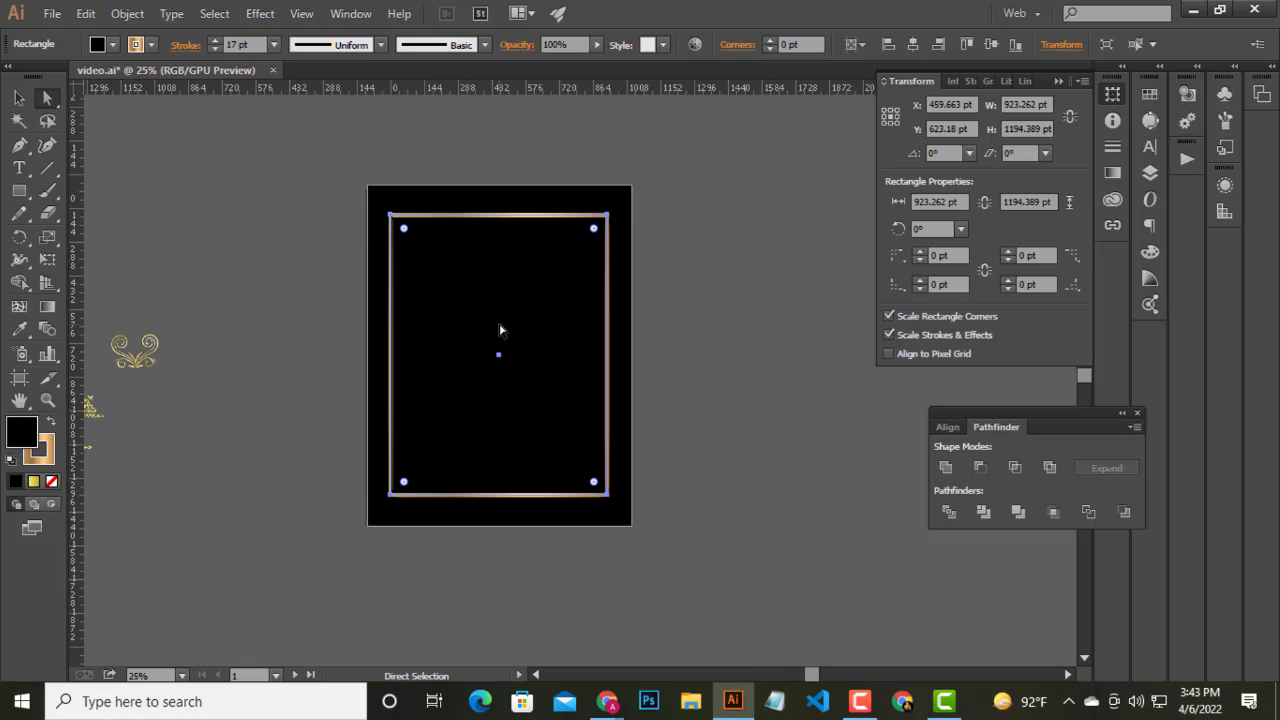
{"action": "scroll", "coordinate": [498, 337], "scroll_direction": "up", "scroll_amount": 1}
{"action": "scroll", "coordinate": [490, 340], "scroll_direction": "down", "scroll_amount": 1}
{"action": "scroll", "coordinate": [314, 441], "scroll_direction": "left", "scroll_amount": 1}
{"action": "scroll", "coordinate": [180, 400], "scroll_direction": "up", "scroll_amount": 2}
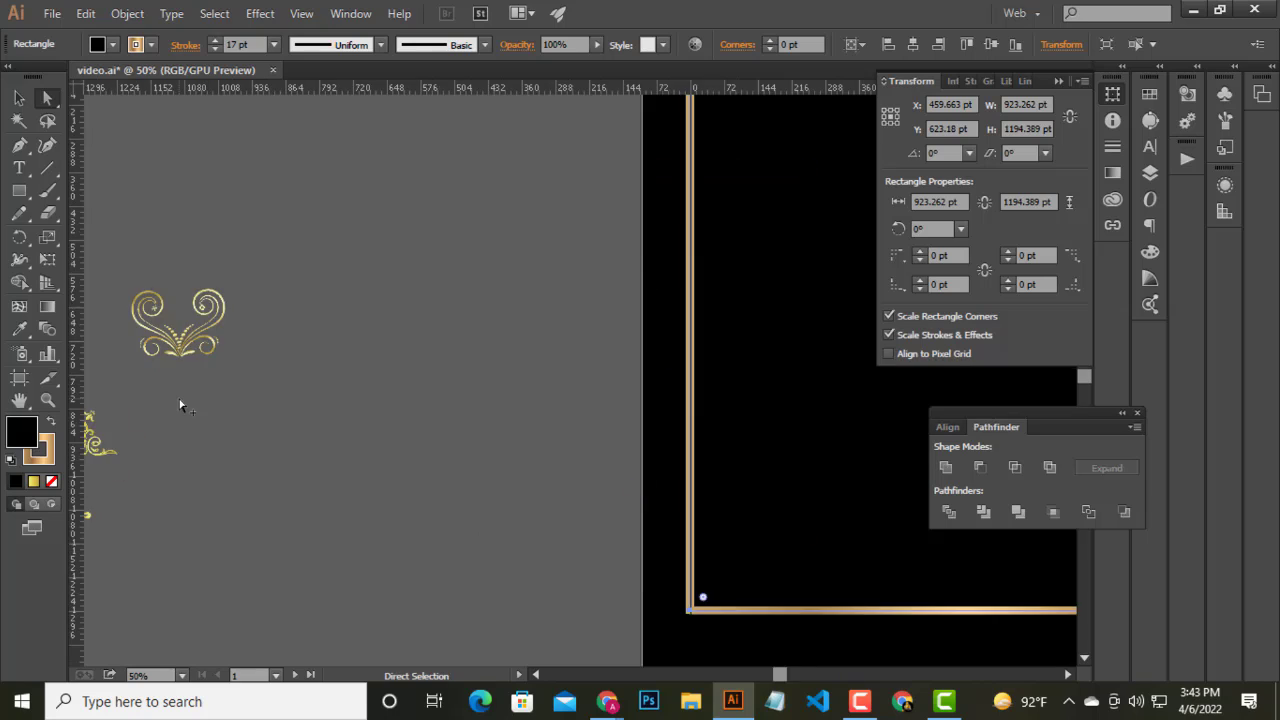
{"action": "scroll", "coordinate": [292, 396], "scroll_direction": "down", "scroll_amount": 2}
{"action": "scroll", "coordinate": [330, 390], "scroll_direction": "down", "scroll_amount": 2}
{"action": "scroll", "coordinate": [220, 374], "scroll_direction": "down", "scroll_amount": 1}
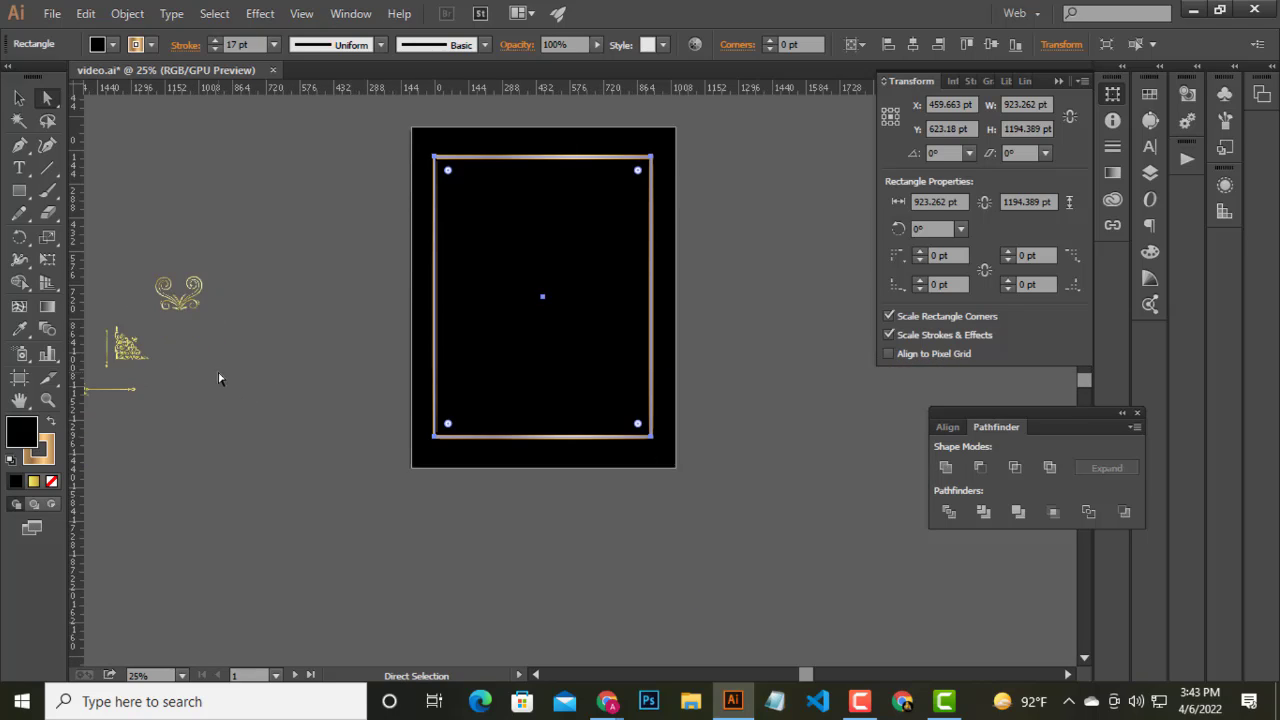
{"action": "scroll", "coordinate": [250, 376], "scroll_direction": "up", "scroll_amount": 1}
{"action": "left_click", "coordinate": [277, 377]}
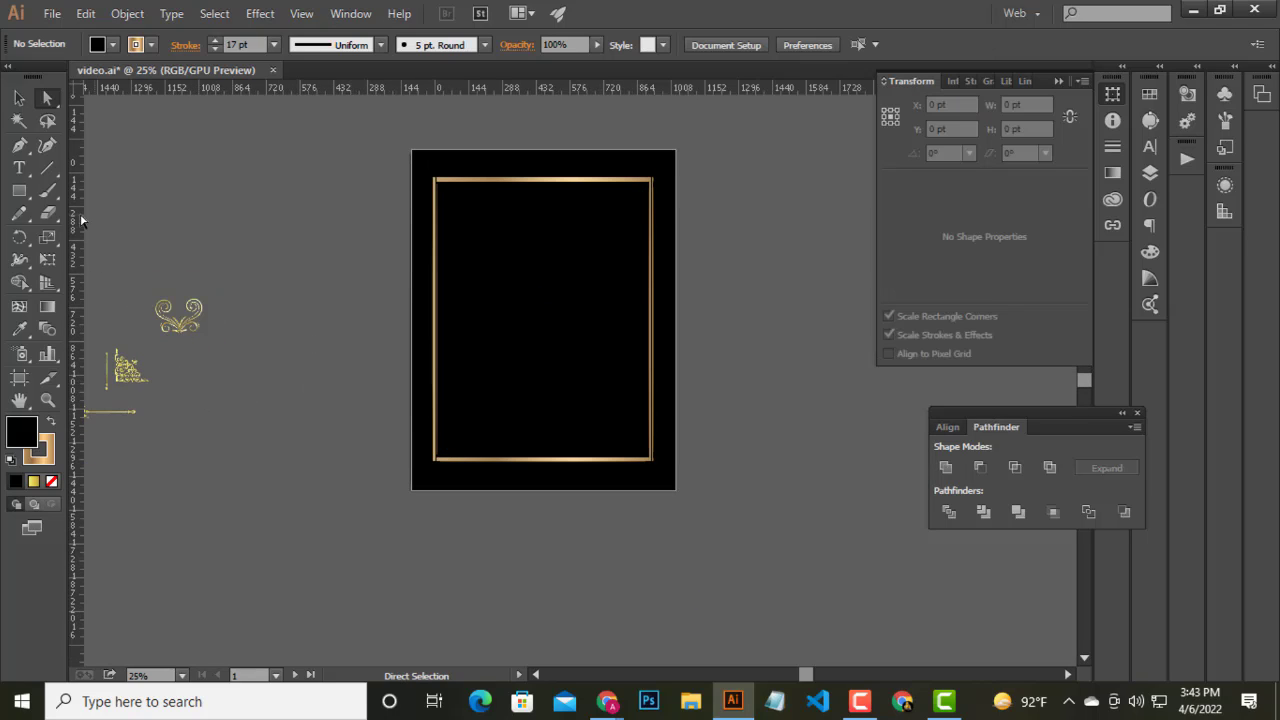
- Inspect the small gold corner ornament group in isolation mode, then exit
{"action": "left_click", "coordinate": [117, 372]}
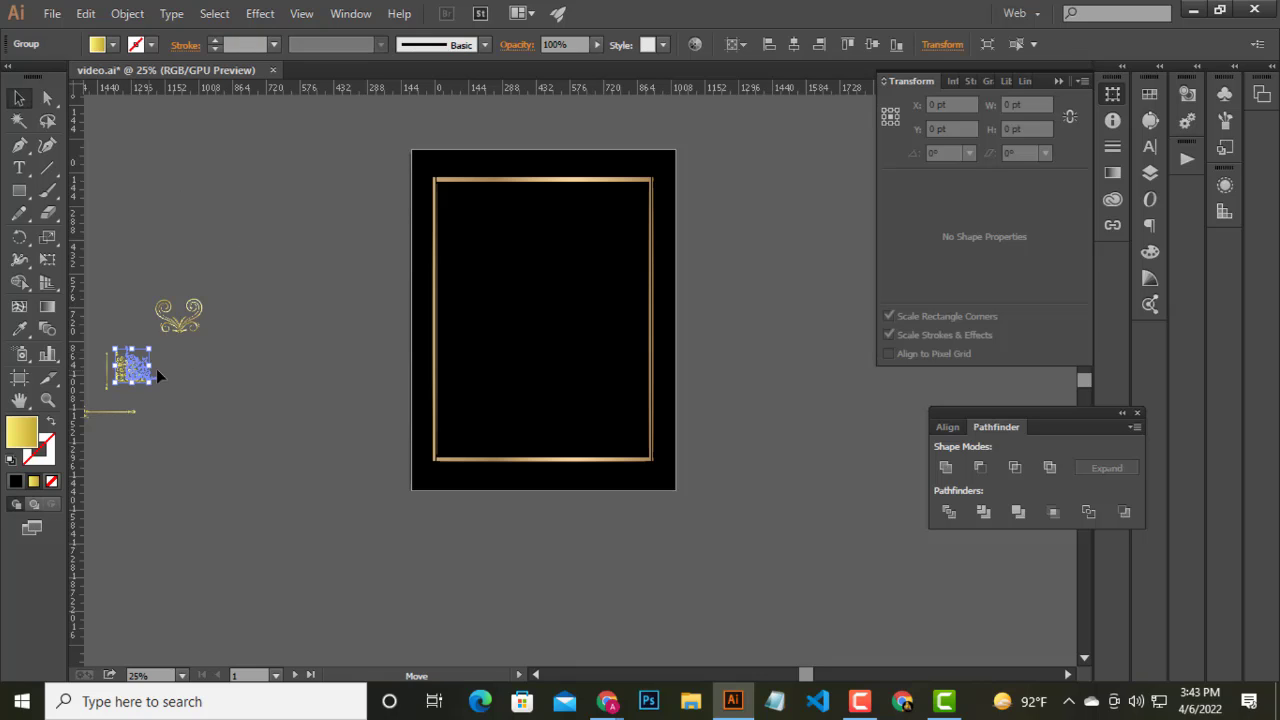
{"action": "double_click", "coordinate": [136, 370]}
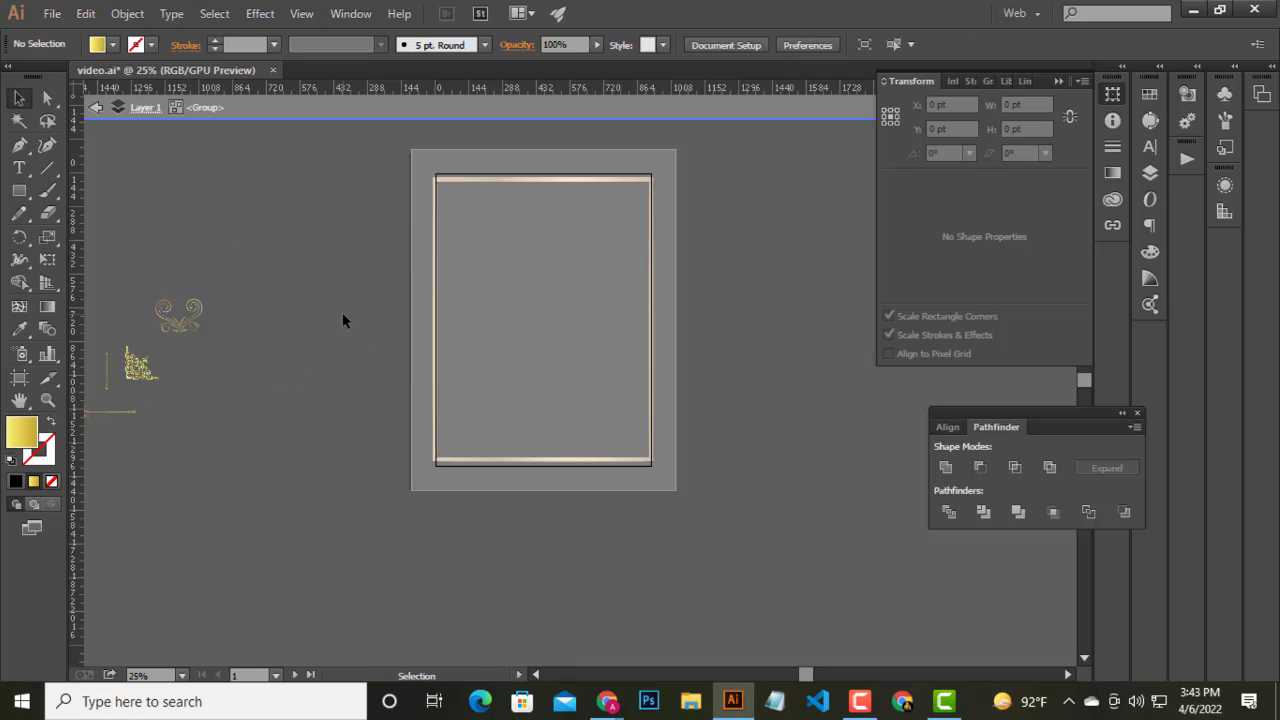
{"action": "key", "text": "alt+f"}
{"action": "key", "text": "Escape"}
{"action": "left_click", "coordinate": [102, 110]}
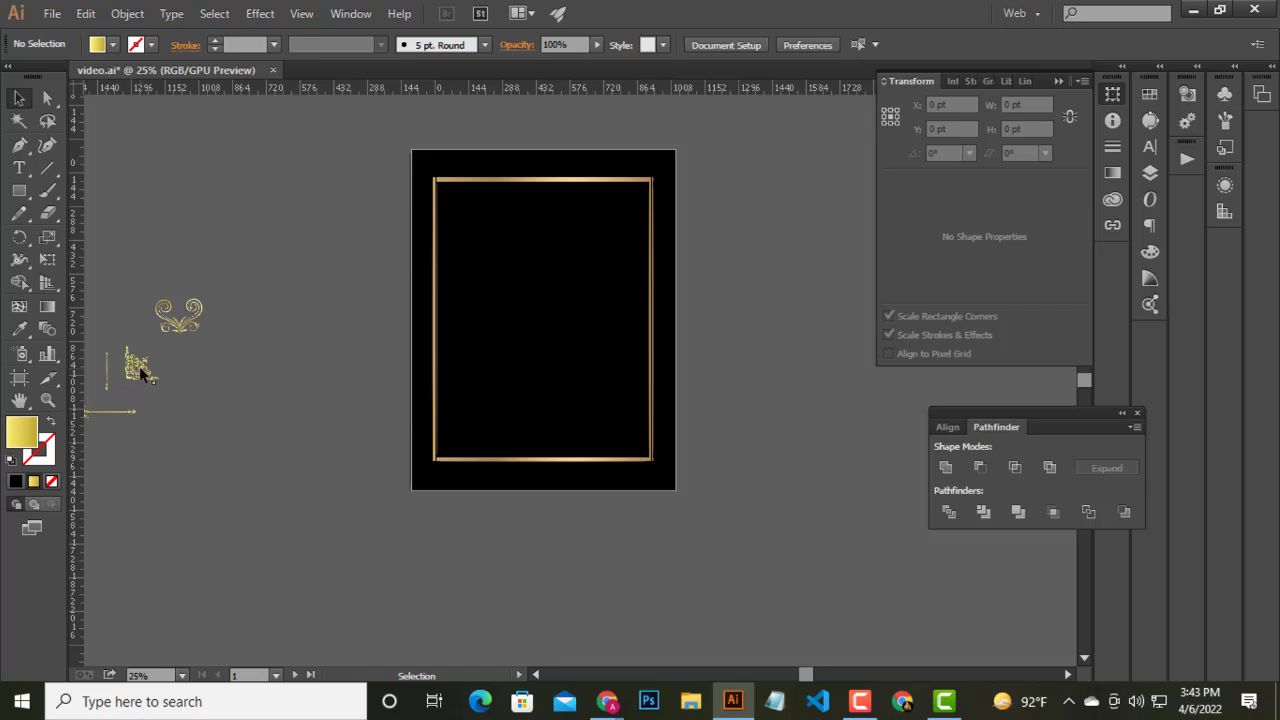
{"action": "scroll", "coordinate": [330, 332], "scroll_direction": "down", "scroll_amount": 1}
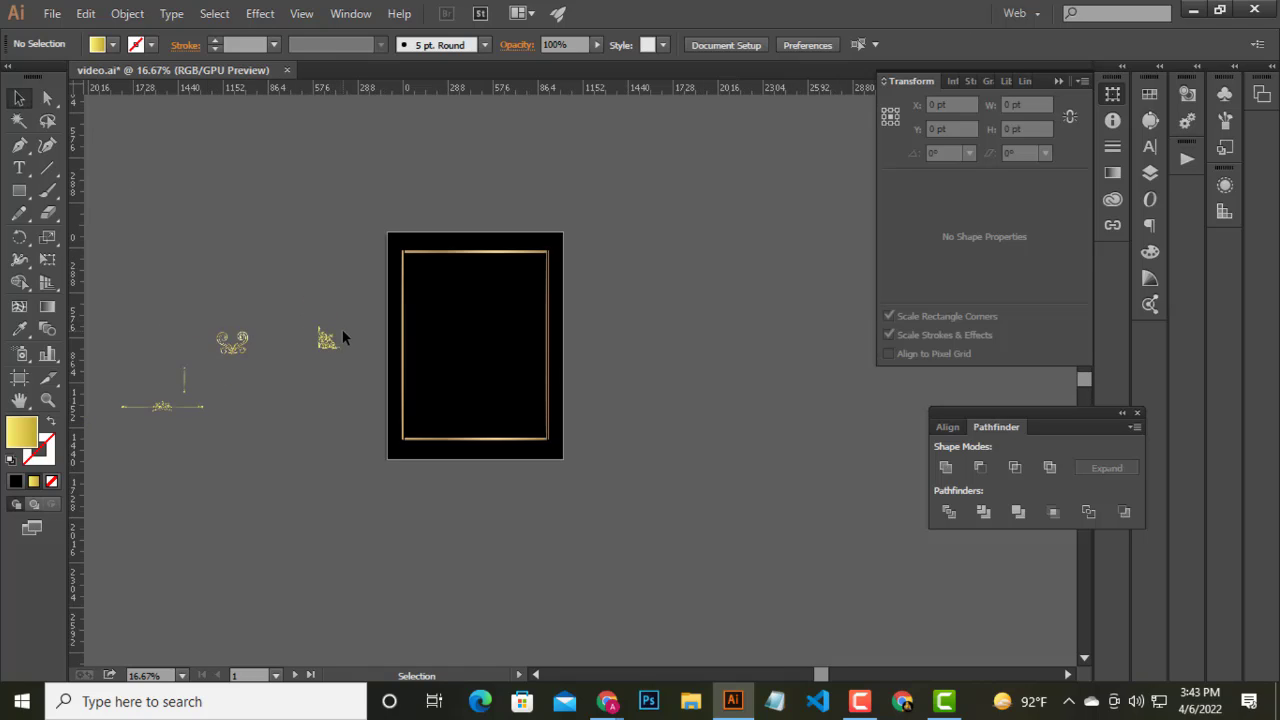
{"action": "scroll", "coordinate": [335, 345], "scroll_direction": "up", "scroll_amount": 2}
{"action": "scroll", "coordinate": [328, 358], "scroll_direction": "down", "scroll_amount": 1}
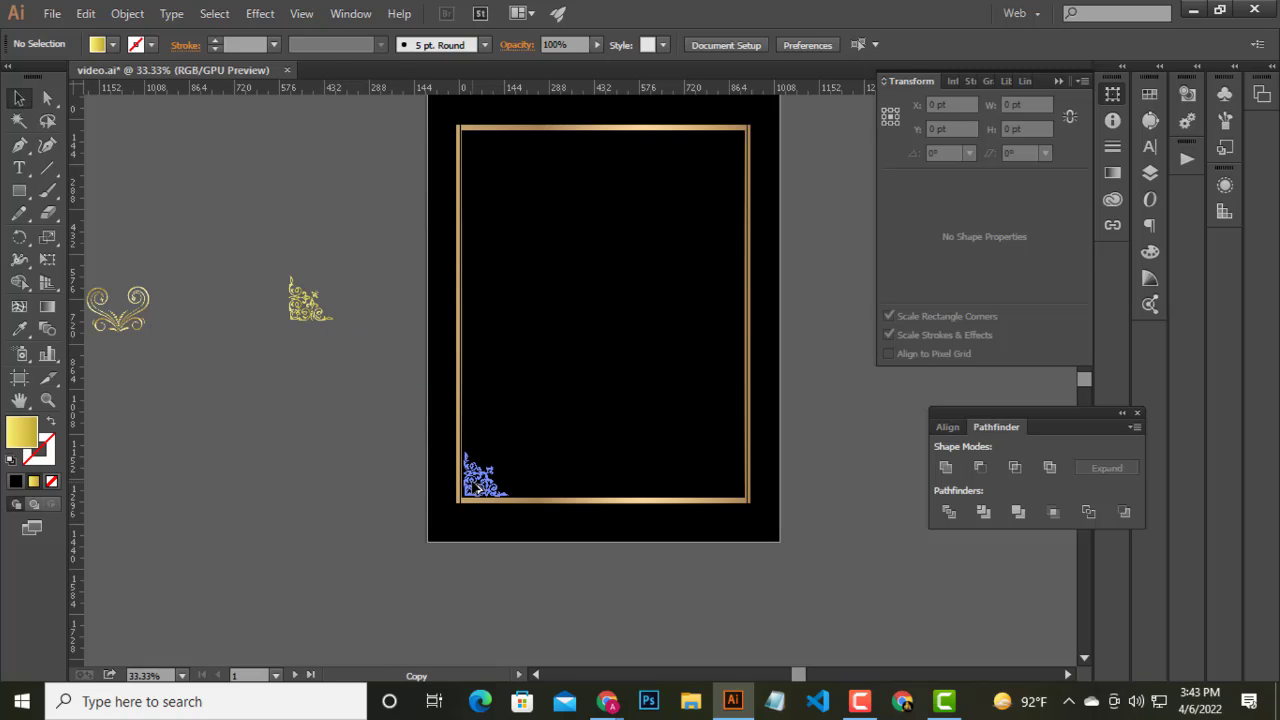
- Try centring the ornament horizontally on the frame, then undo it
{"action": "left_click", "coordinate": [571, 449]}
{"action": "left_click", "coordinate": [490, 485], "text": "shift"}
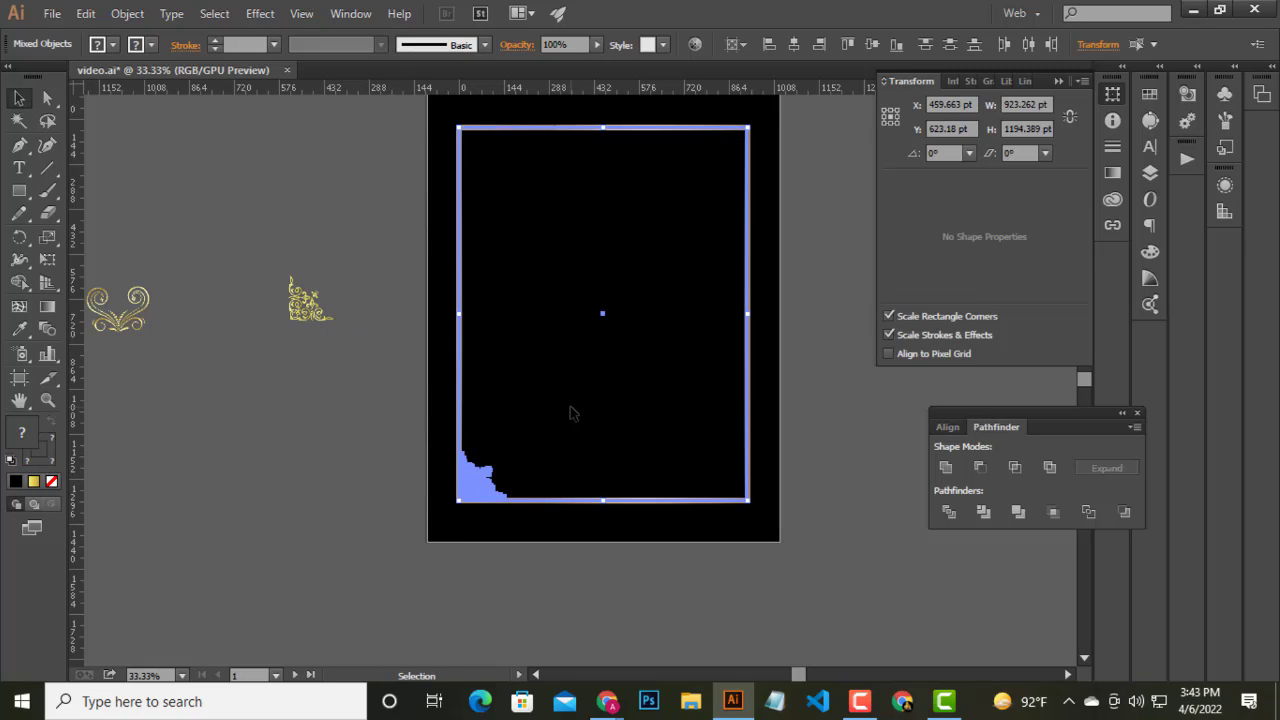
{"action": "left_click", "coordinate": [793, 45]}
{"action": "left_click", "coordinate": [767, 46]}
{"action": "left_click", "coordinate": [375, 285]}
- Copy the bottom-left ornament to the top-left corner, aligned to the frame's top
{"action": "left_click", "coordinate": [490, 487]}
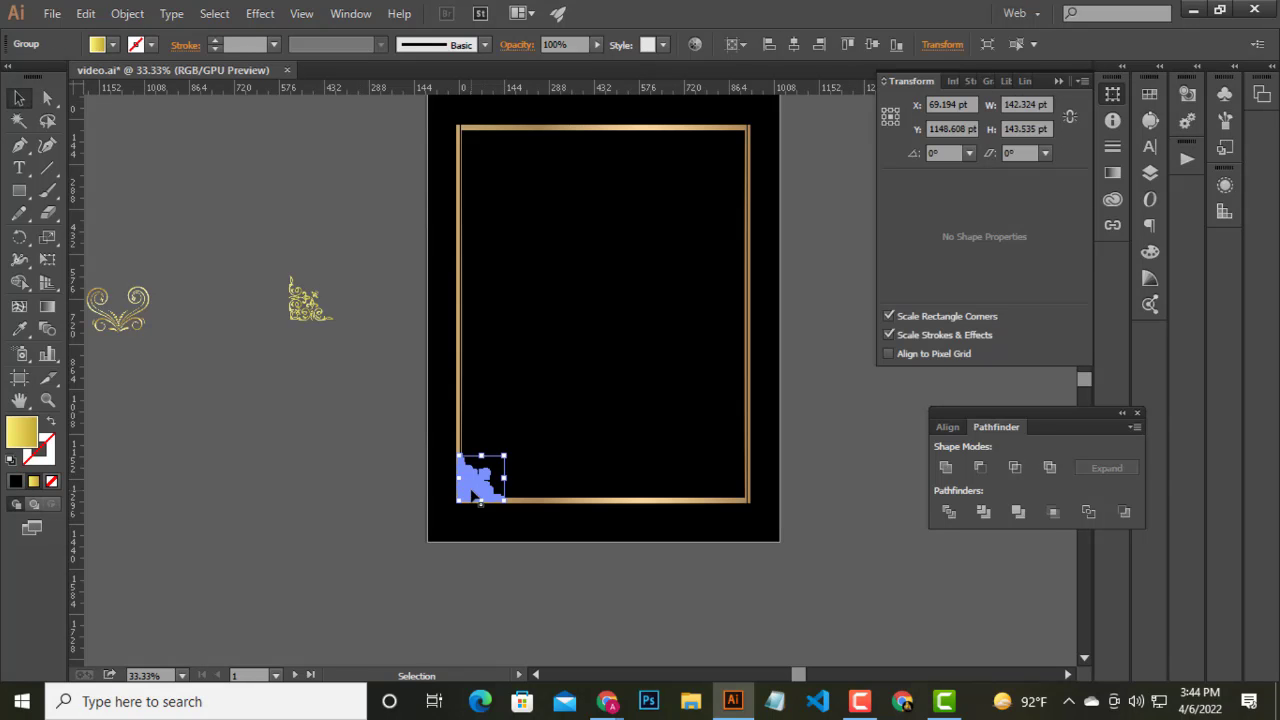
{"action": "scroll", "coordinate": [490, 490], "scroll_direction": "up", "scroll_amount": 3}
{"action": "scroll", "coordinate": [475, 500], "scroll_direction": "up", "scroll_amount": 3}
{"action": "scroll", "coordinate": [466, 510], "scroll_direction": "up", "scroll_amount": 3}
{"action": "scroll", "coordinate": [466, 510], "scroll_direction": "down", "scroll_amount": 9}
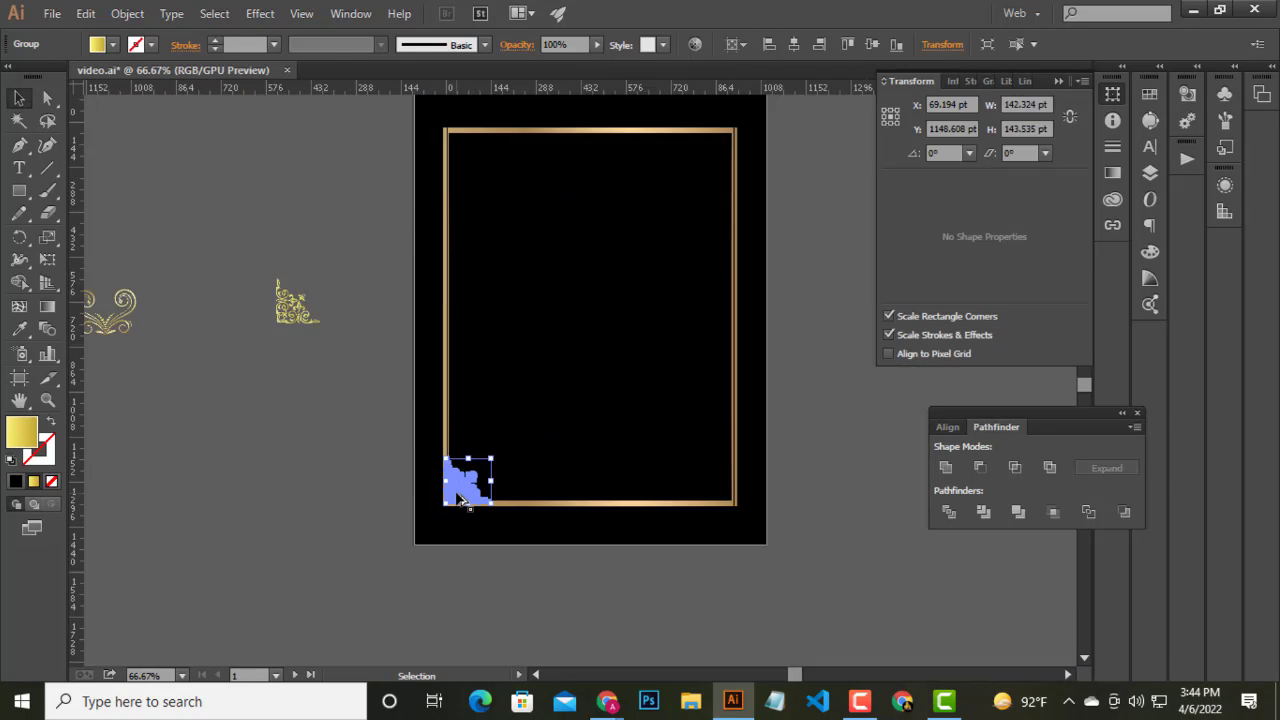
{"action": "scroll", "coordinate": [455, 545], "scroll_direction": "up", "scroll_amount": 1}
{"action": "scroll", "coordinate": [453, 577], "scroll_direction": "down", "scroll_amount": 1}
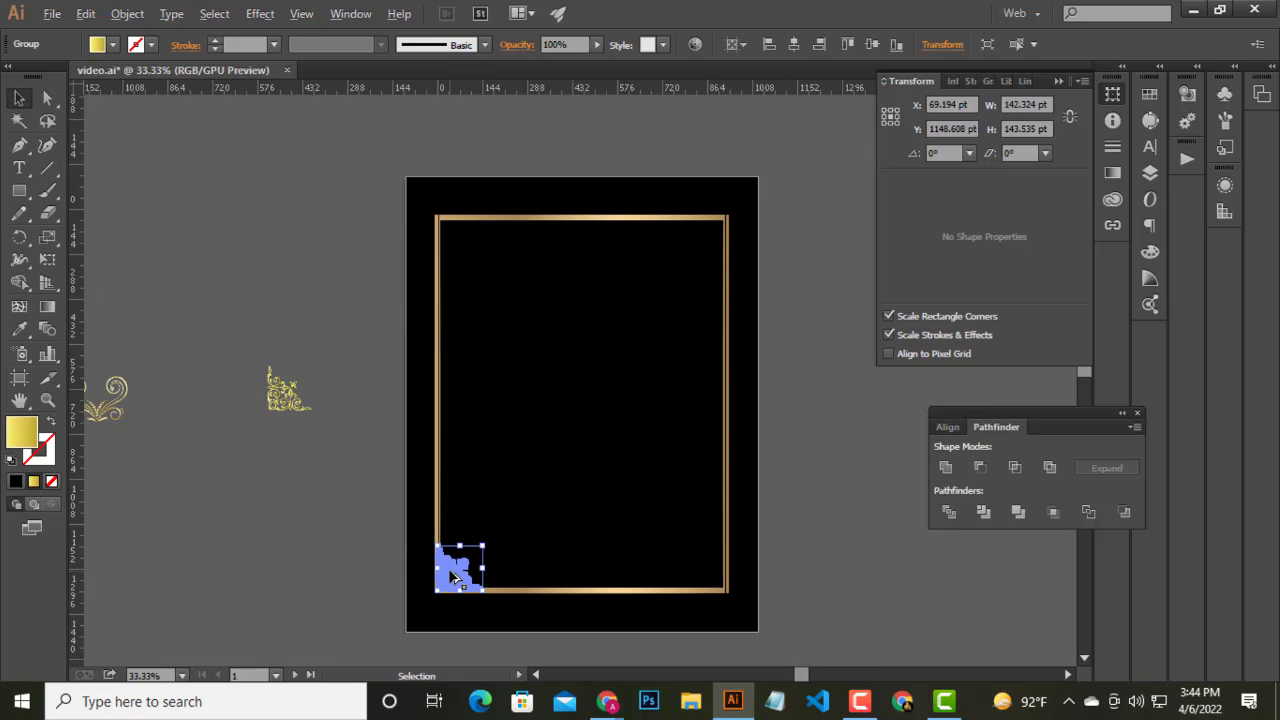
{"action": "left_click_drag", "start_coordinate": [462, 496], "coordinate": [452, 308]}
{"action": "left_click_drag", "start_coordinate": [452, 248], "coordinate": [450, 238]}
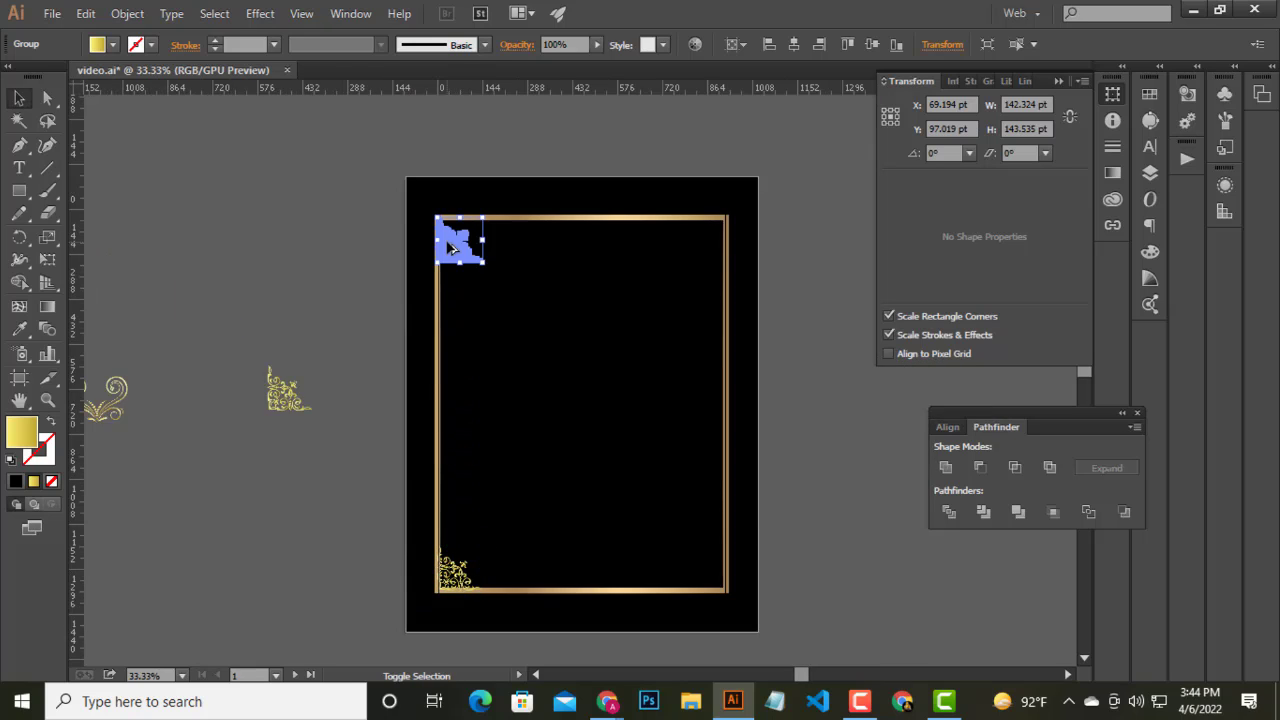
{"action": "left_click", "coordinate": [600, 286]}
{"action": "left_click", "coordinate": [455, 240], "text": "shift"}
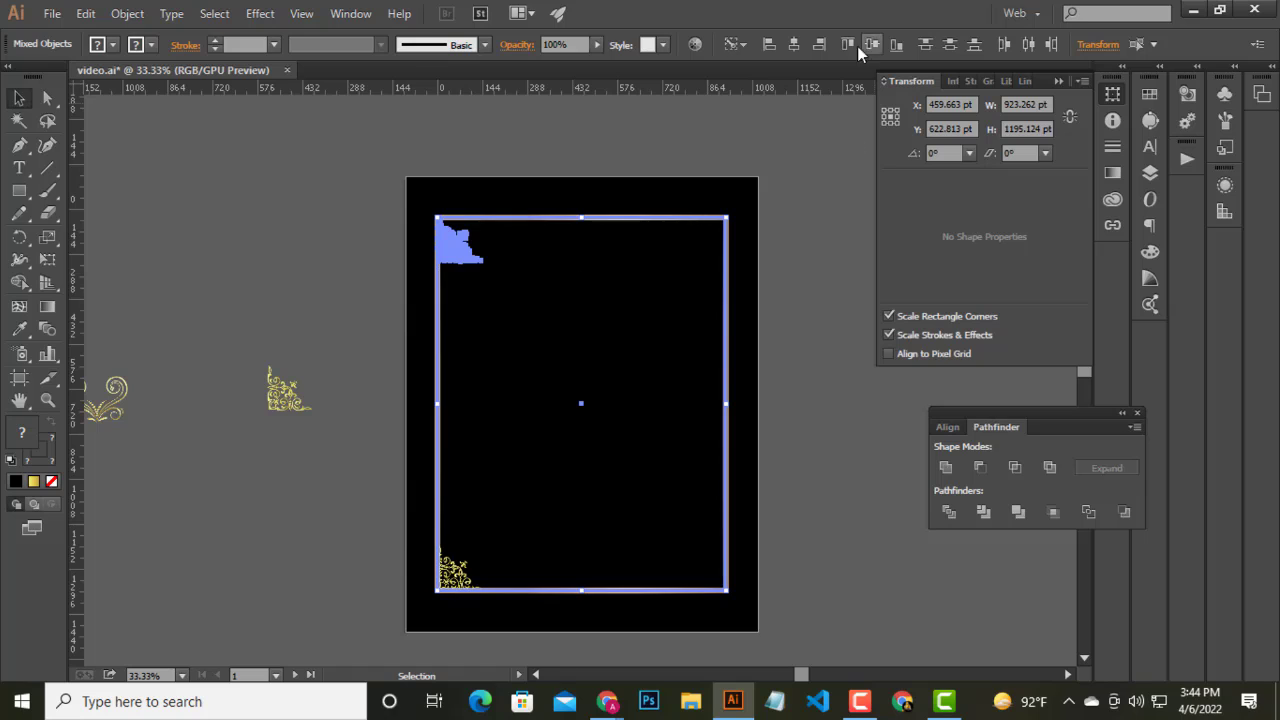
- Reflect the top-left corner ornament vertically
{"action": "left_click", "coordinate": [472, 254]}
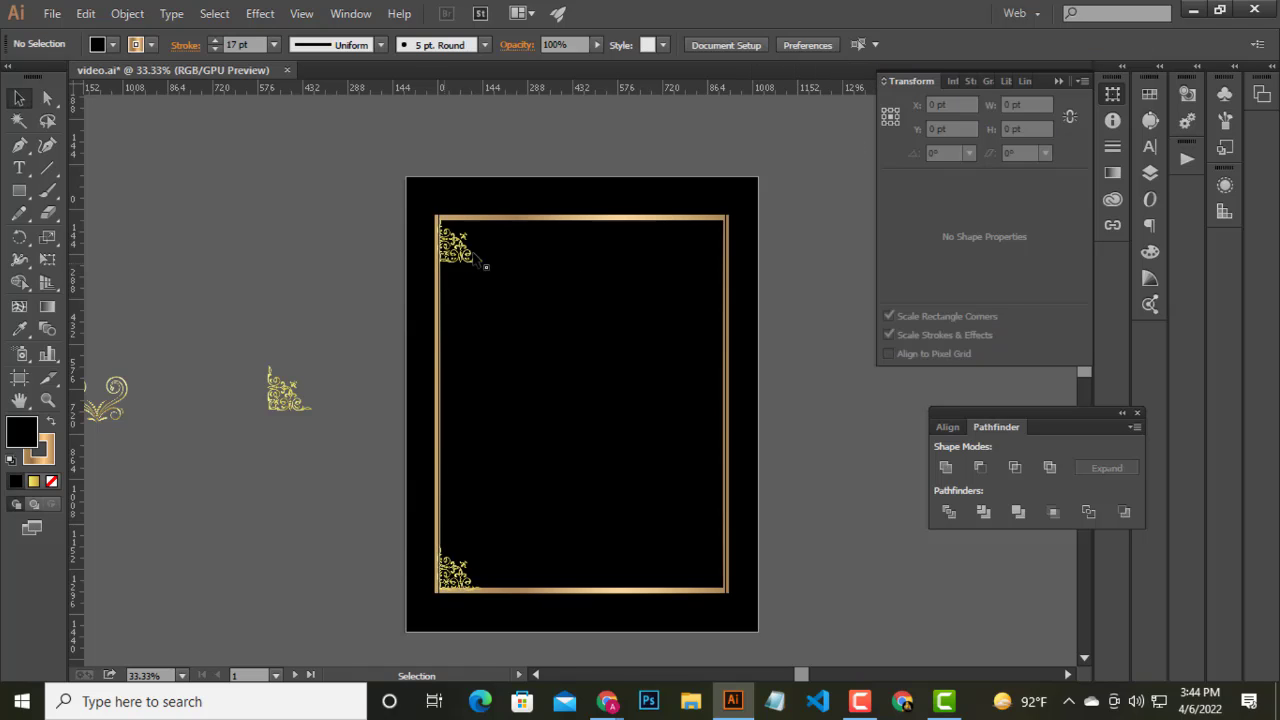
{"action": "right_click", "coordinate": [445, 255]}
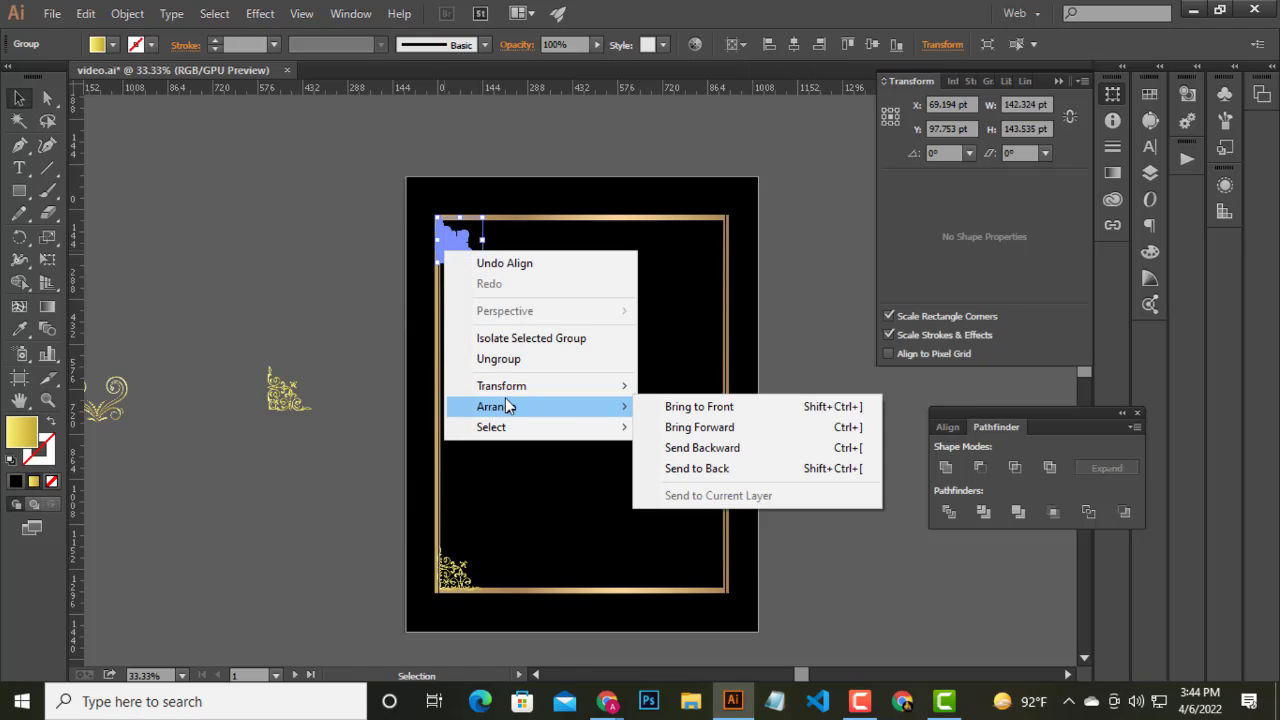
{"action": "mouse_move", "coordinate": [501, 386]}
{"action": "left_click", "coordinate": [706, 463]}
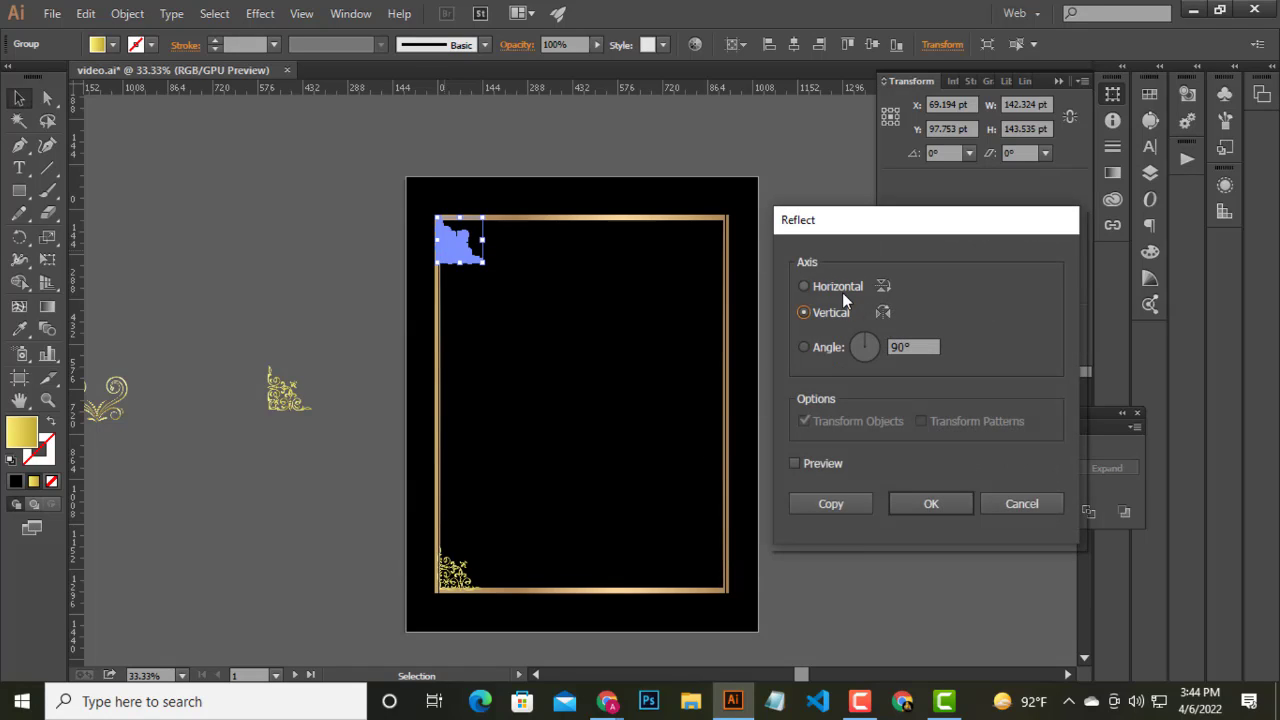
{"action": "left_click", "coordinate": [918, 503]}
{"action": "left_click", "coordinate": [833, 523]}
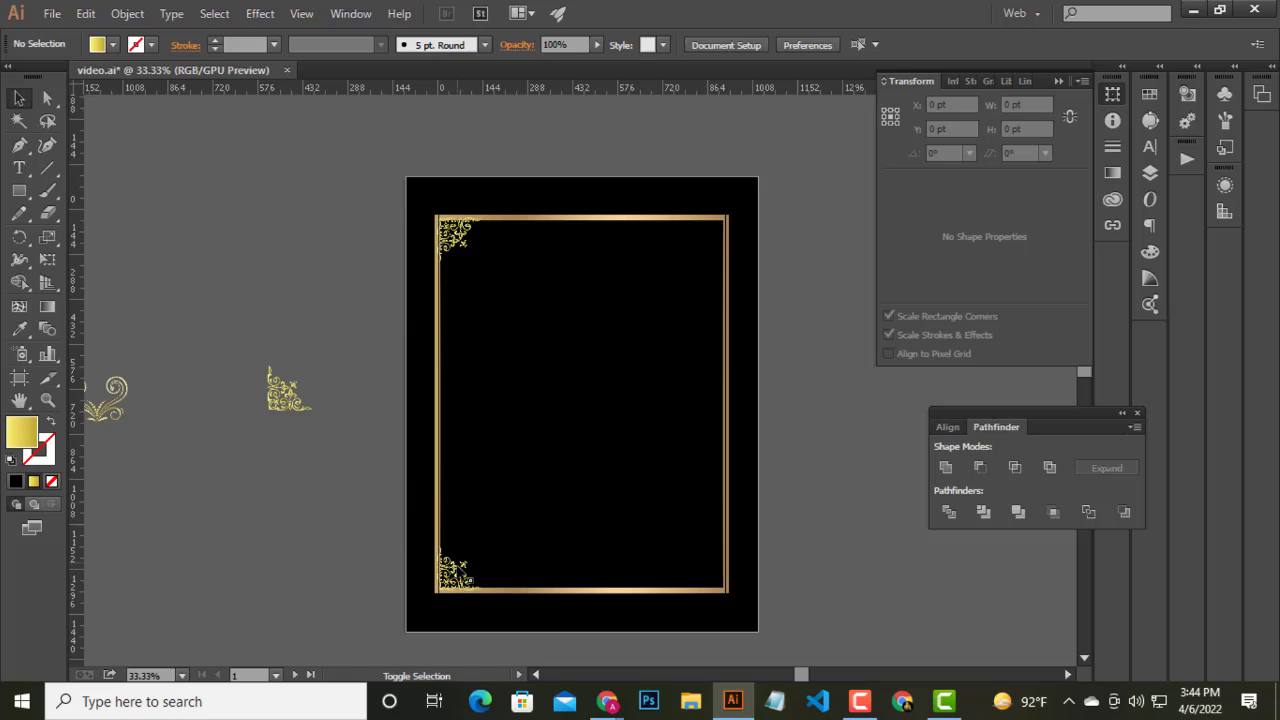
- Group the two left corner ornaments
{"action": "left_click", "coordinate": [463, 248]}
{"action": "left_click", "coordinate": [458, 572], "text": "shift"}
{"action": "right_click", "coordinate": [453, 231]}
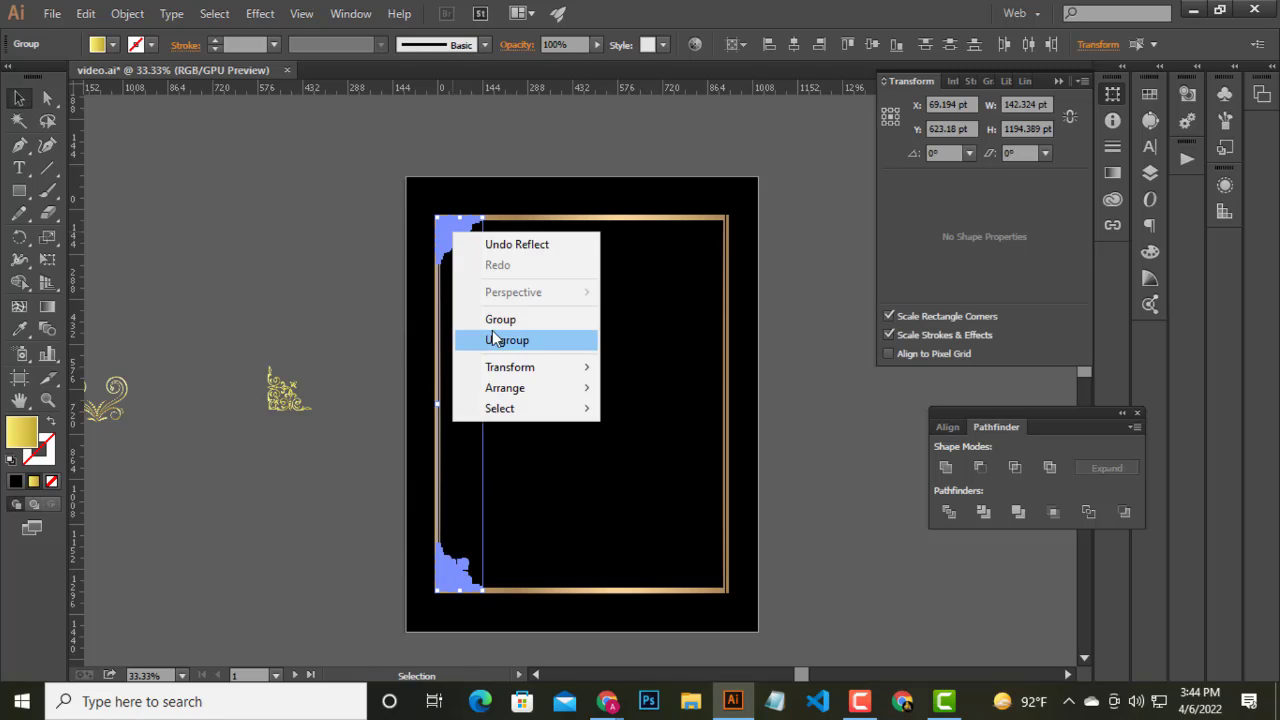
{"action": "left_click", "coordinate": [495, 321]}
- Make a vertically mirrored copy of the left pair, right-aligned to the frame
{"action": "right_click", "coordinate": [472, 284]}
{"action": "mouse_move", "coordinate": [528, 418]}
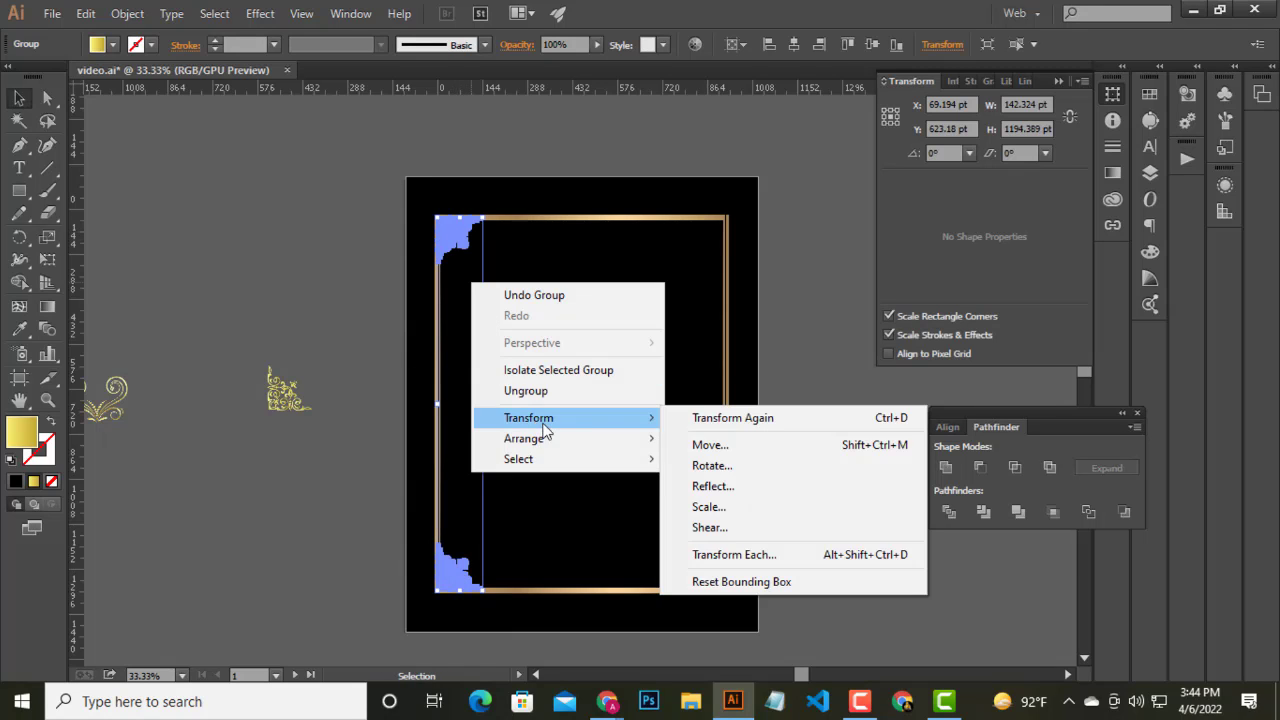
{"action": "left_click", "coordinate": [737, 487]}
{"action": "left_click", "coordinate": [837, 312]}
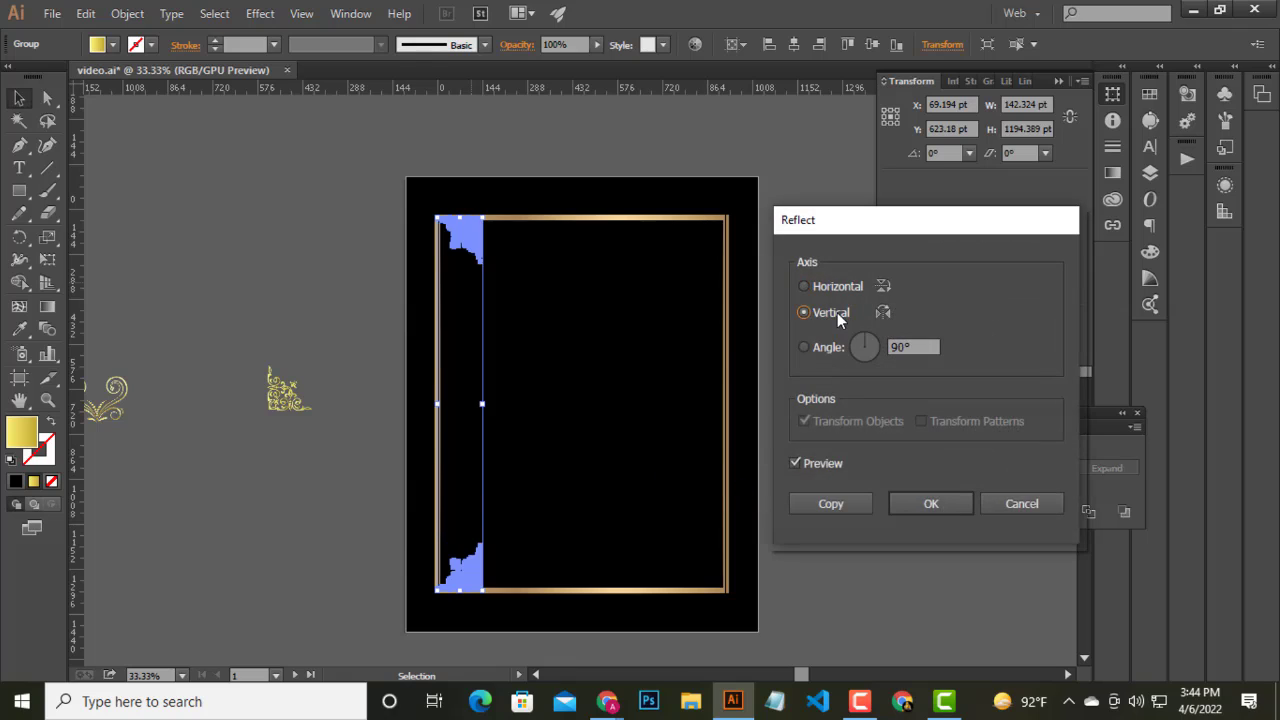
{"action": "left_click", "coordinate": [822, 503]}
{"action": "left_click", "coordinate": [625, 385], "text": "shift"}
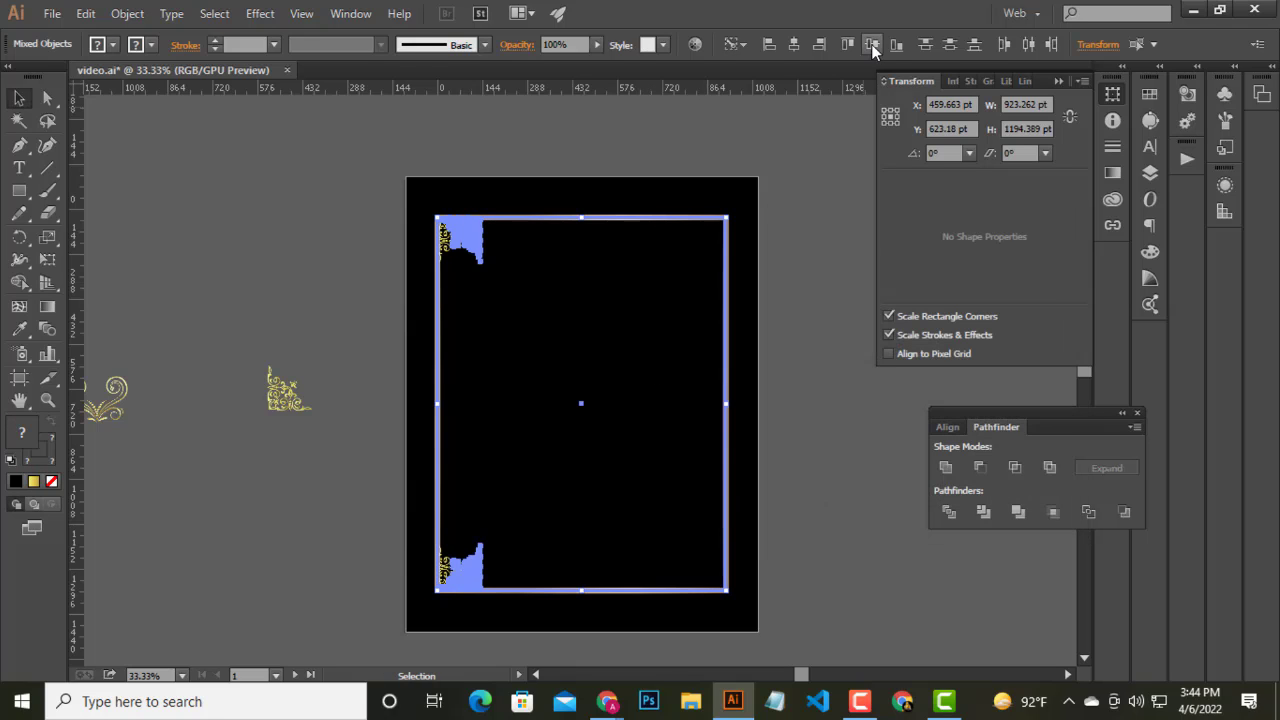
{"action": "left_click", "coordinate": [819, 44]}
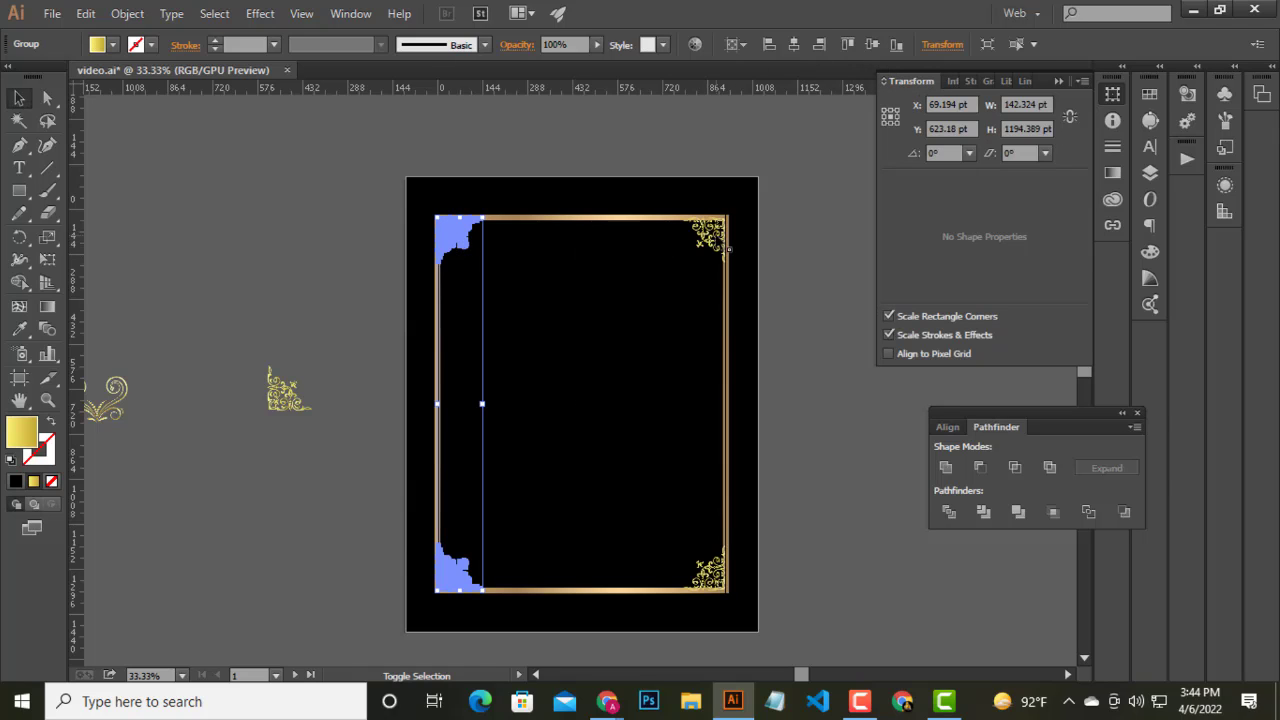
- Group all four corner ornaments together
{"action": "right_click", "coordinate": [568, 285]}
{"action": "left_click", "coordinate": [643, 370]}
{"action": "left_click", "coordinate": [822, 369]}
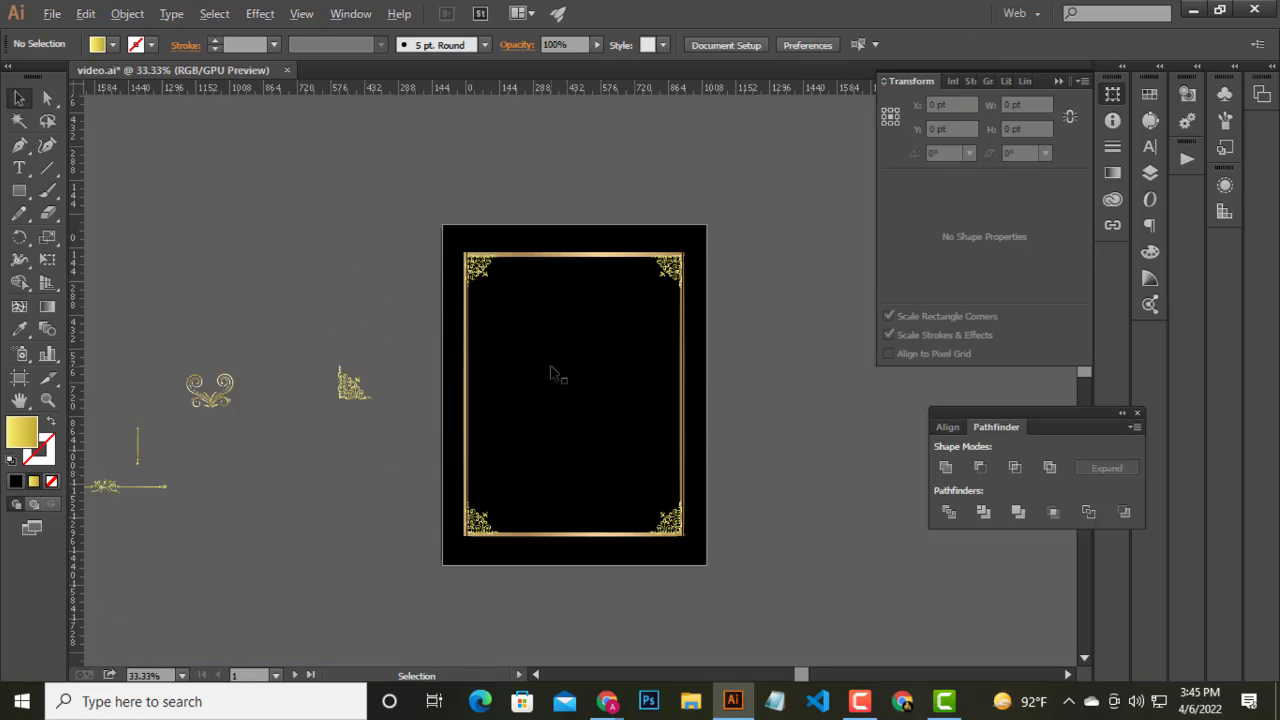
{"action": "scroll", "coordinate": [551, 373], "scroll_direction": "up", "scroll_amount": 3}
{"action": "scroll", "coordinate": [640, 300], "scroll_direction": "up", "scroll_amount": 2}
- Scale the corner ornament group down to sit inside the frame
{"action": "left_click", "coordinate": [620, 260]}
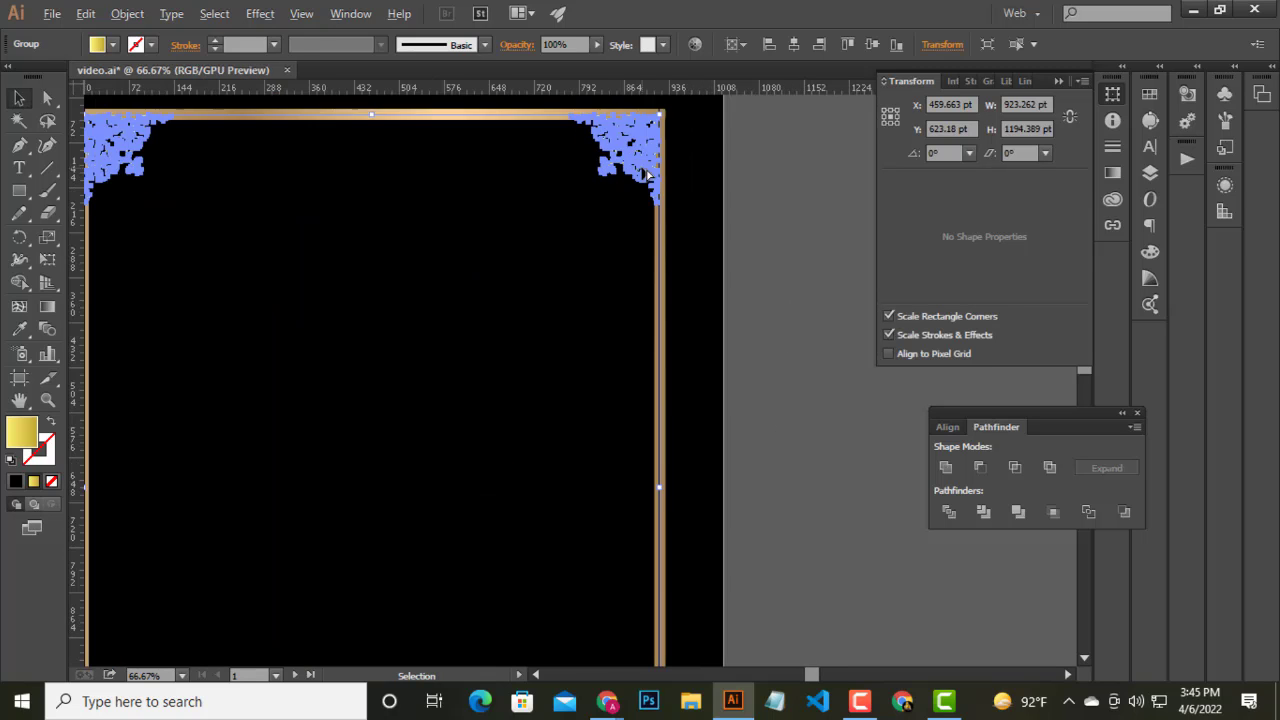
{"action": "scroll", "coordinate": [660, 228], "scroll_direction": "down", "scroll_amount": 1}
{"action": "scroll", "coordinate": [660, 228], "scroll_direction": "up", "scroll_amount": 4}
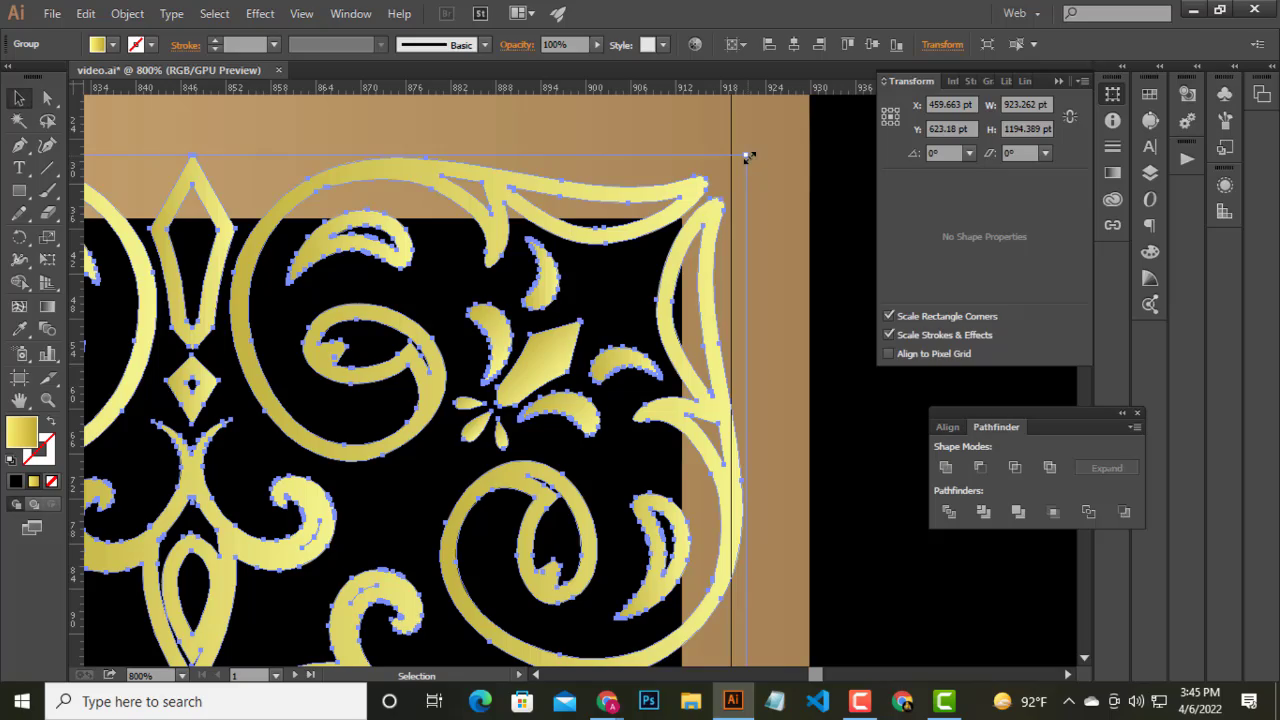
{"action": "mouse_move", "coordinate": [748, 157]}
{"action": "left_mouse_down"}
{"action": "mouse_move", "coordinate": [672, 217]}
{"action": "mouse_move", "coordinate": [684, 221]}
{"action": "left_mouse_up"}
{"action": "scroll", "coordinate": [700, 230], "scroll_direction": "down", "scroll_amount": 3}
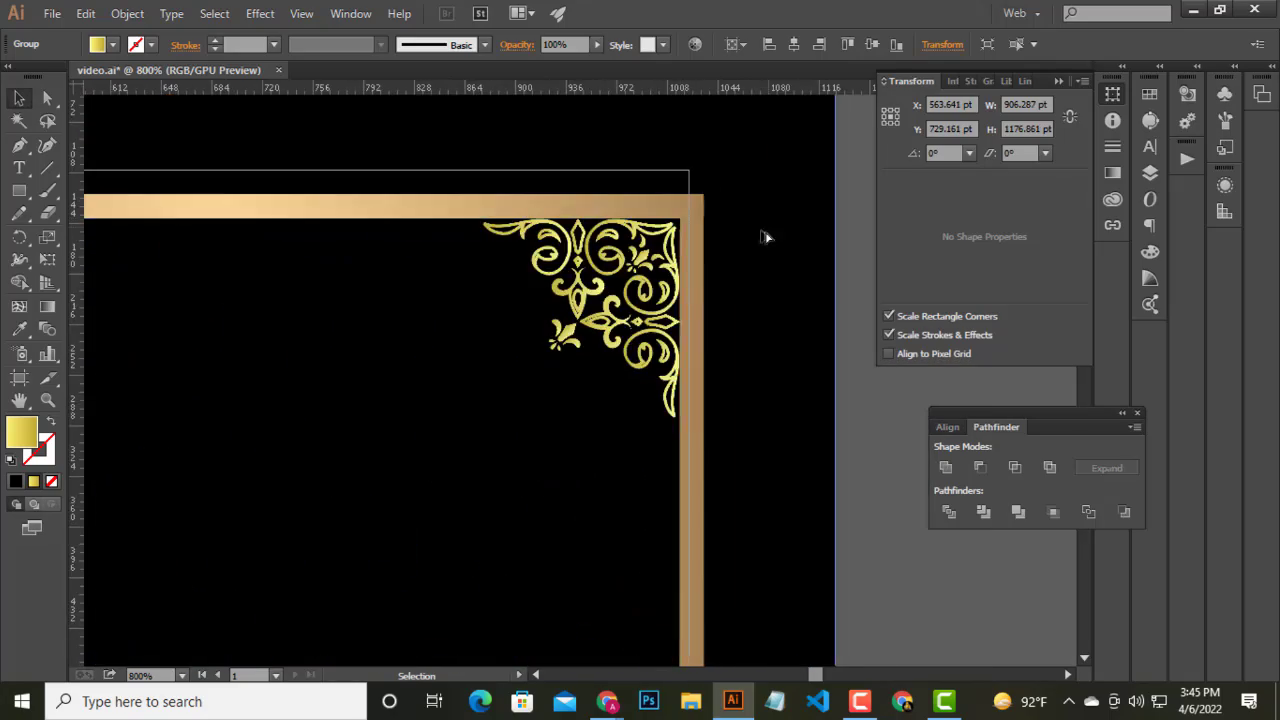
{"action": "scroll", "coordinate": [766, 237], "scroll_direction": "down", "scroll_amount": 3}
{"action": "left_click", "coordinate": [801, 292]}
{"action": "scroll", "coordinate": [686, 226], "scroll_direction": "up", "scroll_amount": 2}
- Resize the artboard to fit the black background rectangle
{"action": "left_click", "coordinate": [608, 300]}
{"action": "scroll", "coordinate": [608, 300], "scroll_direction": "down", "scroll_amount": 2}
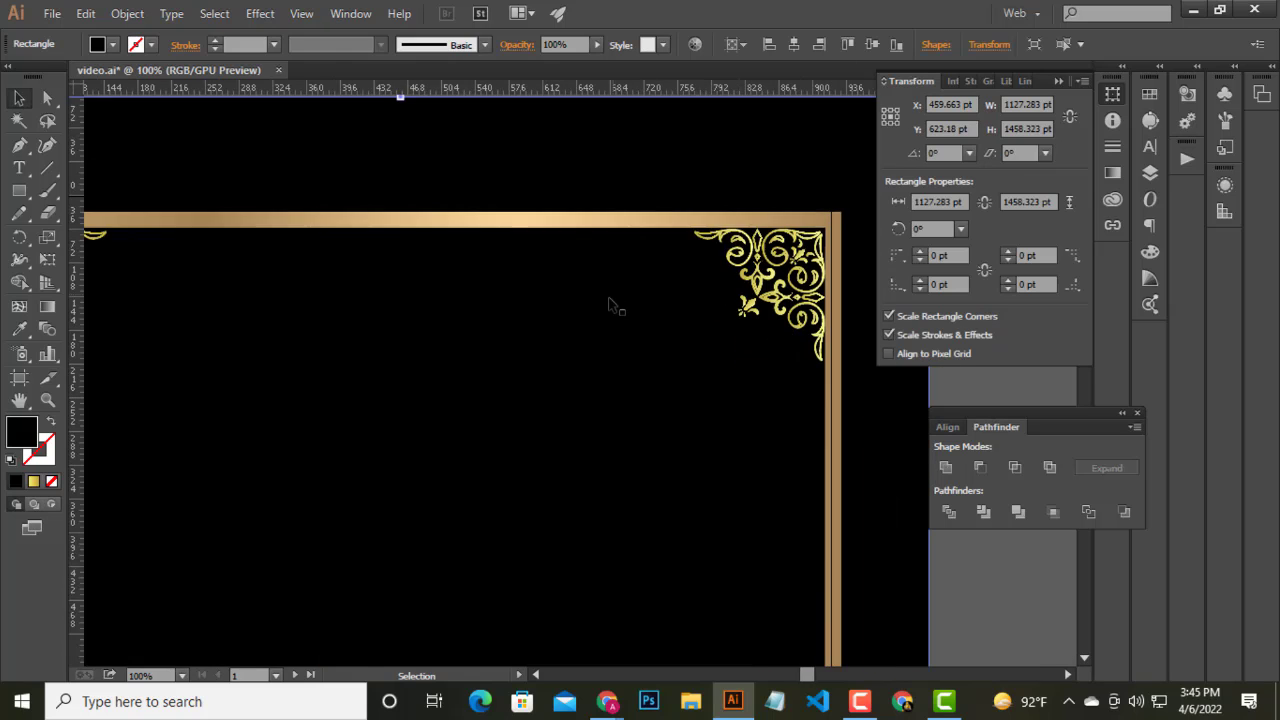
{"action": "left_click", "coordinate": [22, 380]}
{"action": "scroll", "coordinate": [700, 230], "scroll_direction": "up", "scroll_amount": 4}
{"action": "scroll", "coordinate": [790, 158], "scroll_direction": "up", "scroll_amount": 3}
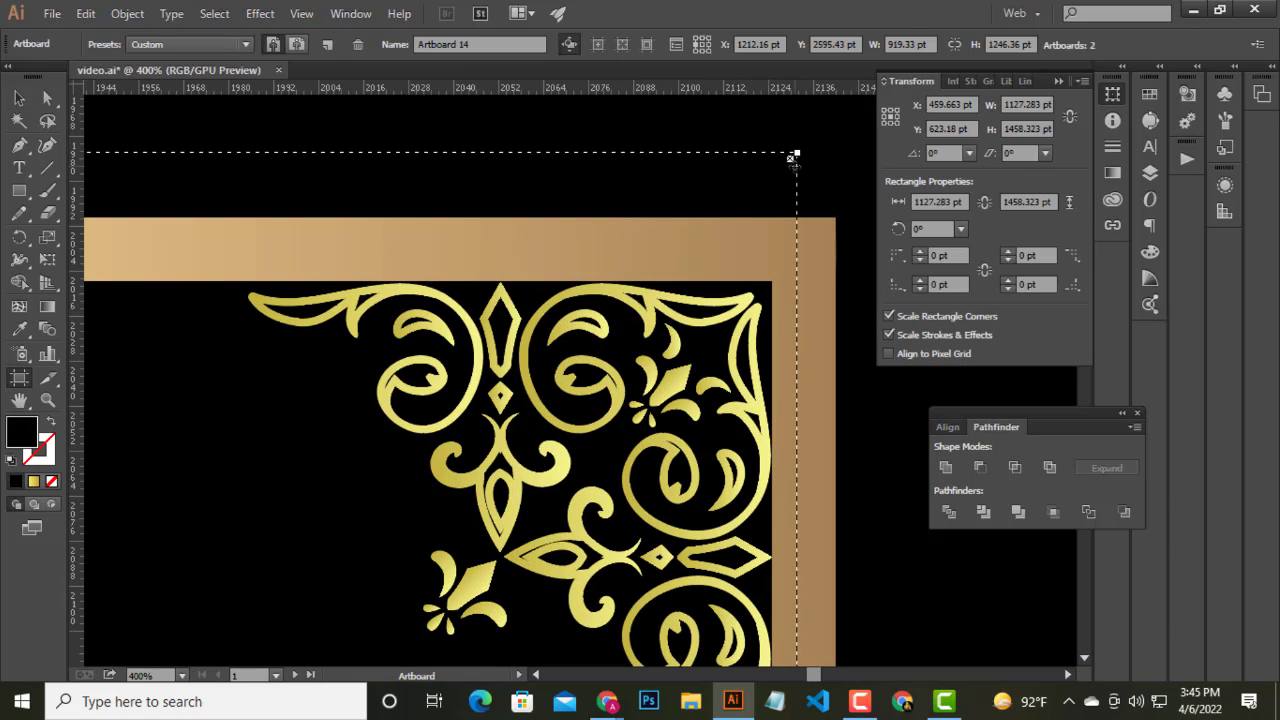
{"action": "left_click_drag", "start_coordinate": [793, 158], "coordinate": [771, 177]}
{"action": "scroll", "coordinate": [417, 223], "scroll_direction": "down", "scroll_amount": 8}
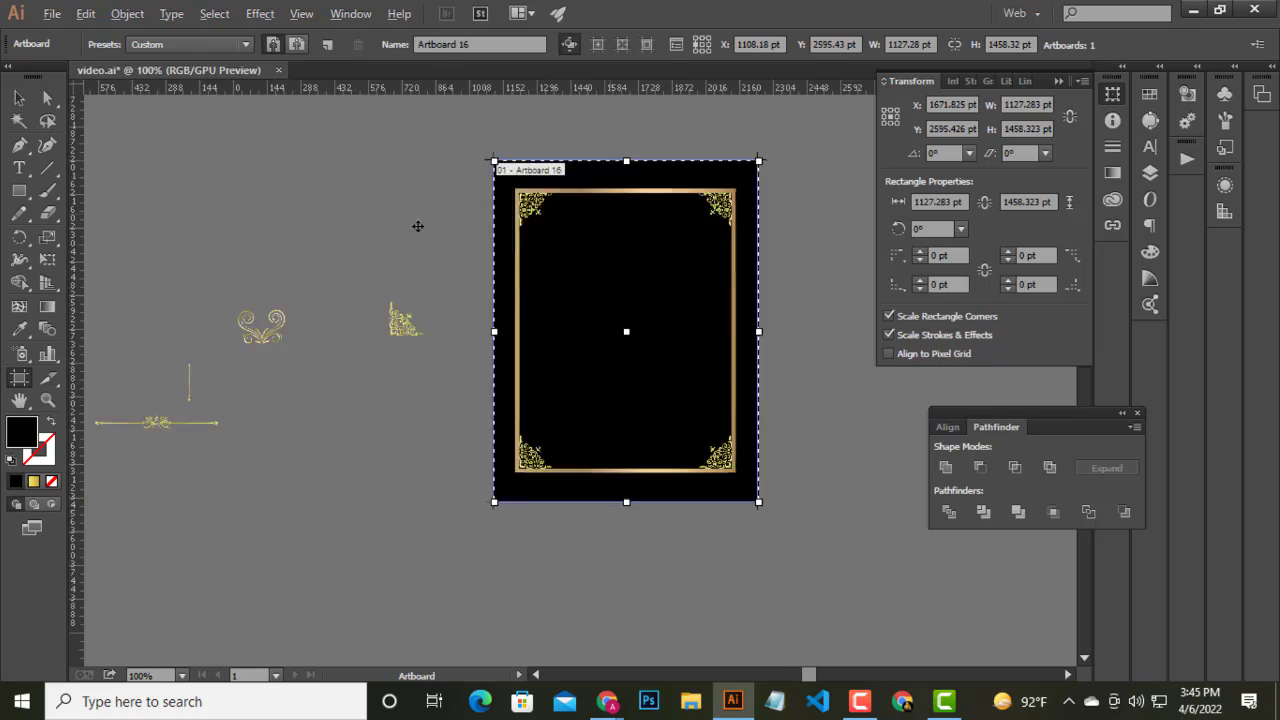
{"action": "scroll", "coordinate": [471, 283], "scroll_direction": "down", "scroll_amount": 1}
- Switch to the Direct Selection tool and pan around the artwork
{"action": "key", "text": "a"}
{"action": "scroll", "coordinate": [657, 343], "scroll_direction": "up", "scroll_amount": 4}
{"action": "scroll", "coordinate": [694, 366], "scroll_direction": "down", "scroll_amount": 4}
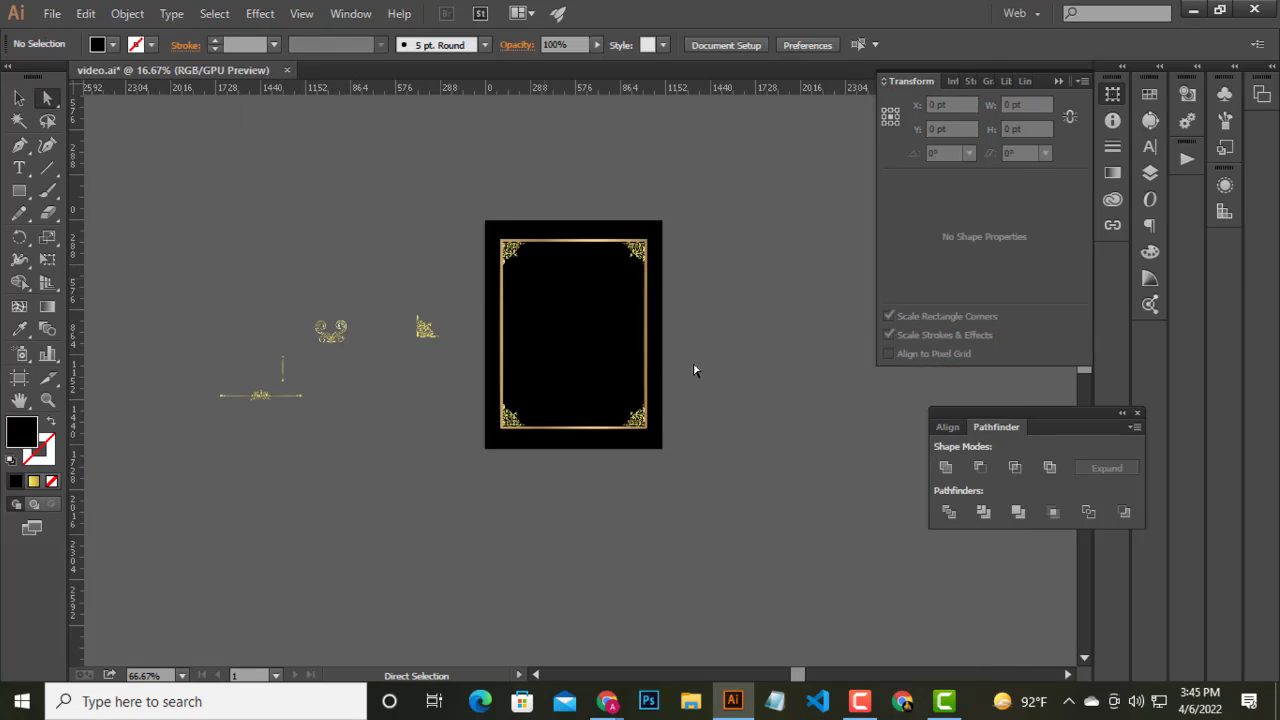
{"action": "scroll", "coordinate": [451, 374], "scroll_direction": "up", "scroll_amount": 2}
{"action": "scroll", "coordinate": [190, 390], "scroll_direction": "up", "scroll_amount": 2}
{"action": "scroll", "coordinate": [170, 405], "scroll_direction": "down", "scroll_amount": 4}
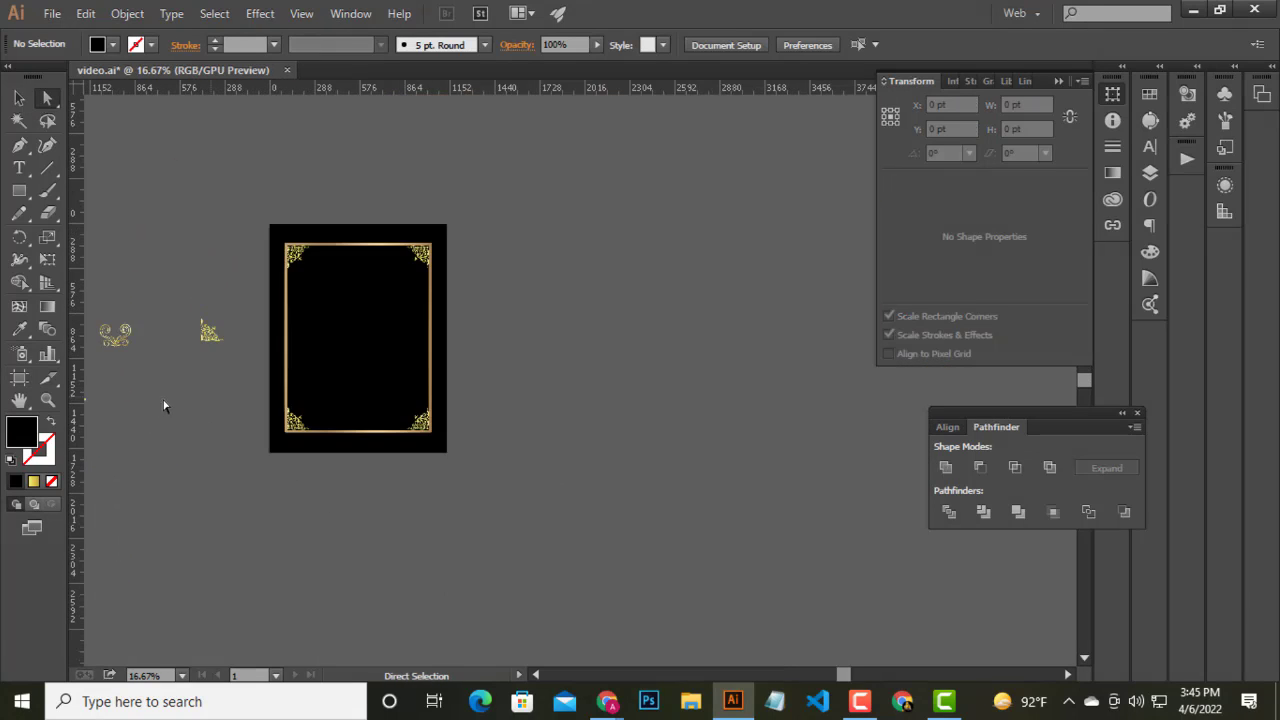
{"action": "scroll", "coordinate": [190, 395], "scroll_direction": "left", "scroll_amount": 3}
{"action": "scroll", "coordinate": [214, 389], "scroll_direction": "up", "scroll_amount": 3}
{"action": "scroll", "coordinate": [598, 308], "scroll_direction": "up", "scroll_amount": 2}
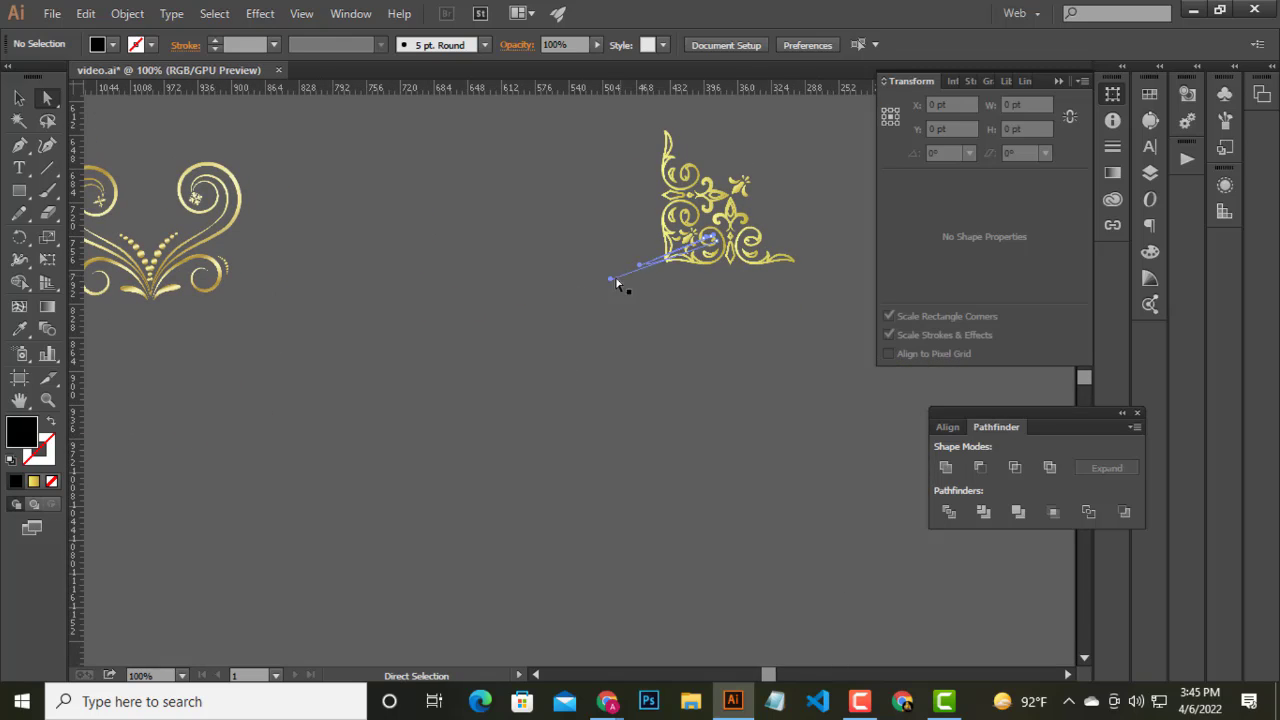
- Undo an accidental anchor-point drag and return to the Selection tool
{"action": "left_click_drag", "start_coordinate": [616, 285], "coordinate": [408, 340]}
{"action": "key", "text": "v"}
{"action": "key", "text": "ctrl+z"}
{"action": "left_click", "coordinate": [557, 429]}
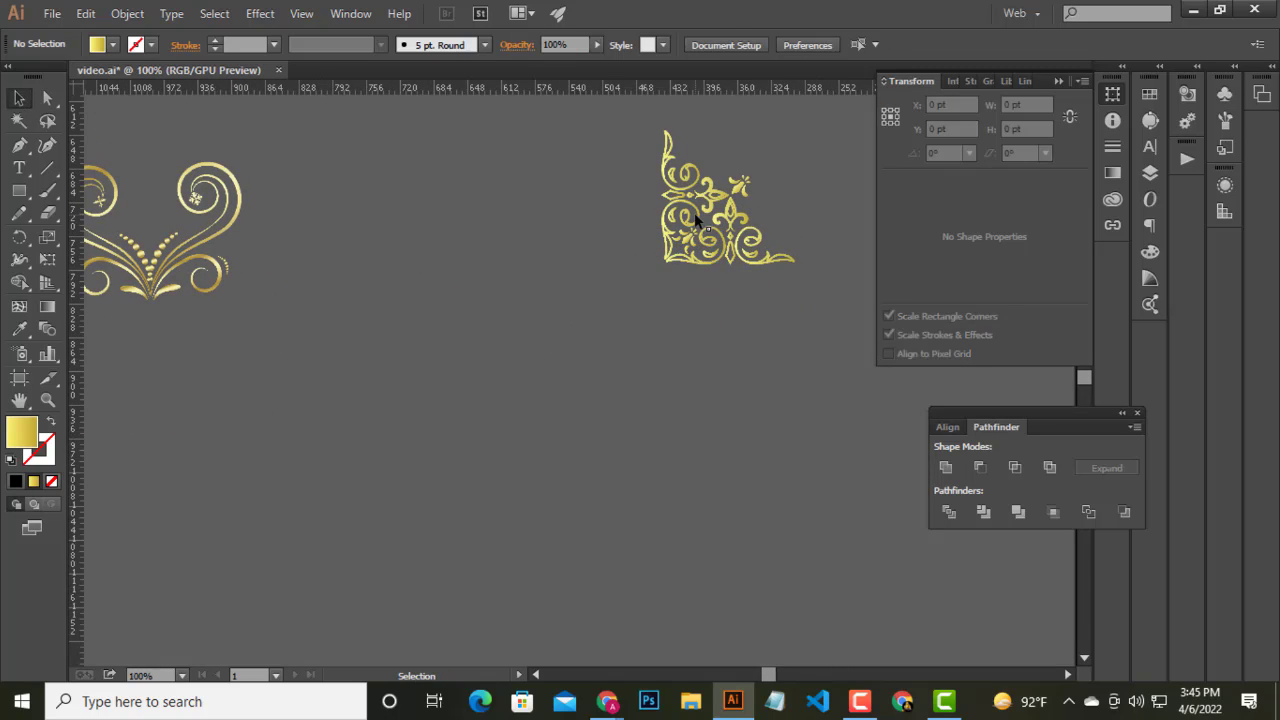
- Move the corner flourish under the heart-shaped scroll and rotate it 45° upward
{"action": "mouse_move", "coordinate": [697, 220]}
{"action": "left_mouse_down"}
{"action": "mouse_move", "coordinate": [257, 354]}
{"action": "mouse_move", "coordinate": [171, 391]}
{"action": "mouse_move", "coordinate": [182, 393]}
{"action": "left_mouse_up"}
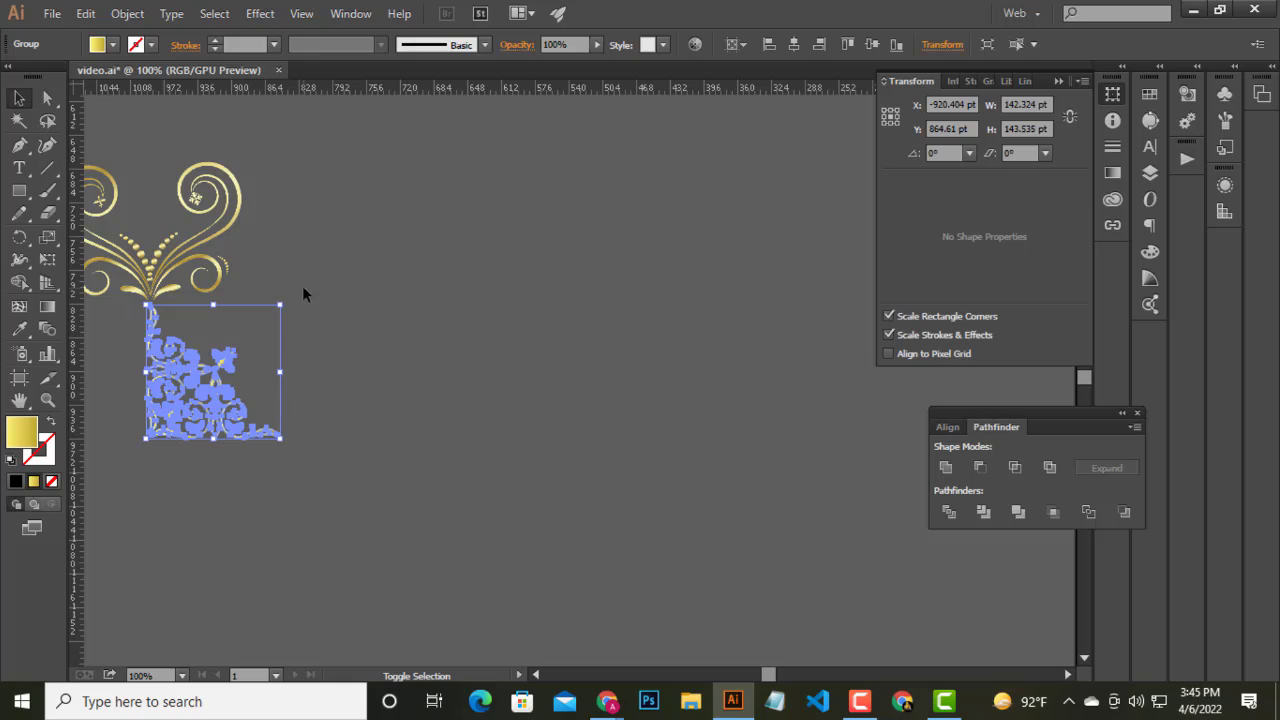
{"action": "left_click_drag", "start_coordinate": [286, 296], "coordinate": [286, 297]}
{"action": "left_click", "coordinate": [207, 367], "text": "shift"}
{"action": "mouse_move", "coordinate": [130, 460]}
{"action": "left_mouse_down"}
{"action": "mouse_move", "coordinate": [296, 307]}
{"action": "mouse_move", "coordinate": [214, 486]}
{"action": "left_mouse_up"}
{"action": "left_click", "coordinate": [372, 425]}
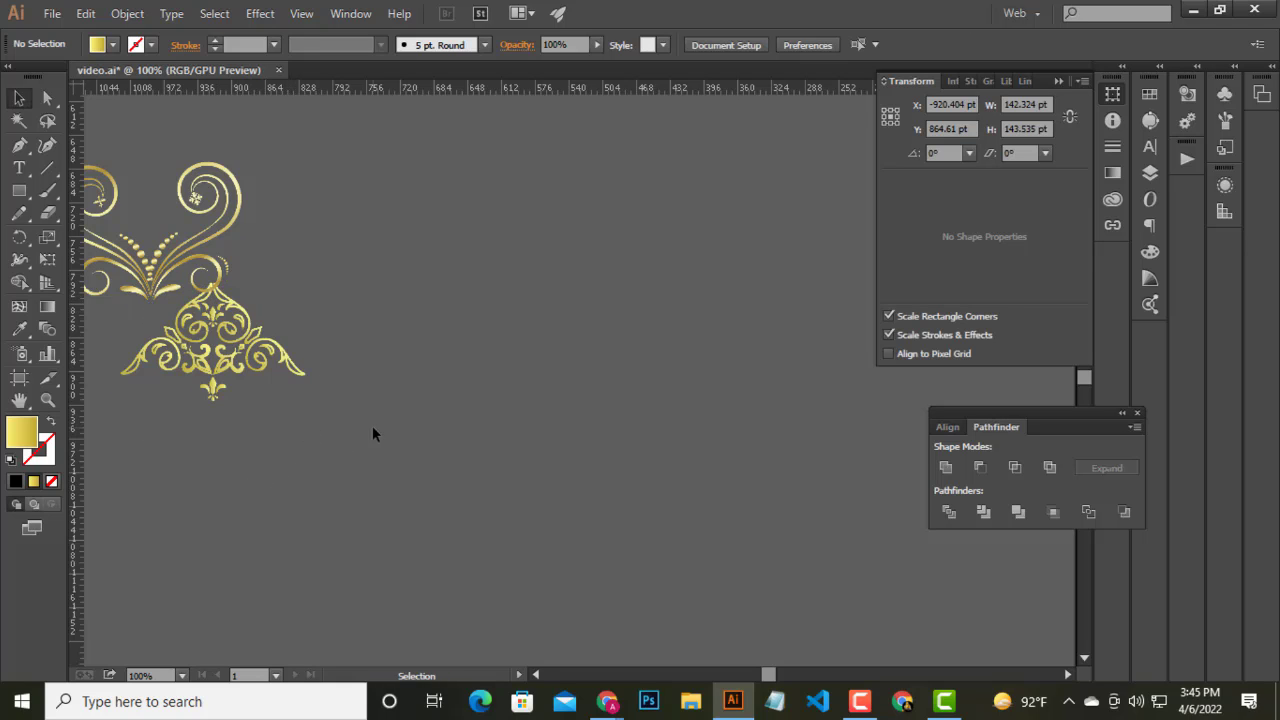
{"action": "mouse_move", "coordinate": [372, 425]}
{"action": "left_mouse_down"}
{"action": "mouse_move", "coordinate": [491, 424]}
{"action": "mouse_move", "coordinate": [493, 469]}
{"action": "left_mouse_up"}
{"action": "left_click_drag", "start_coordinate": [352, 395], "coordinate": [292, 413]}
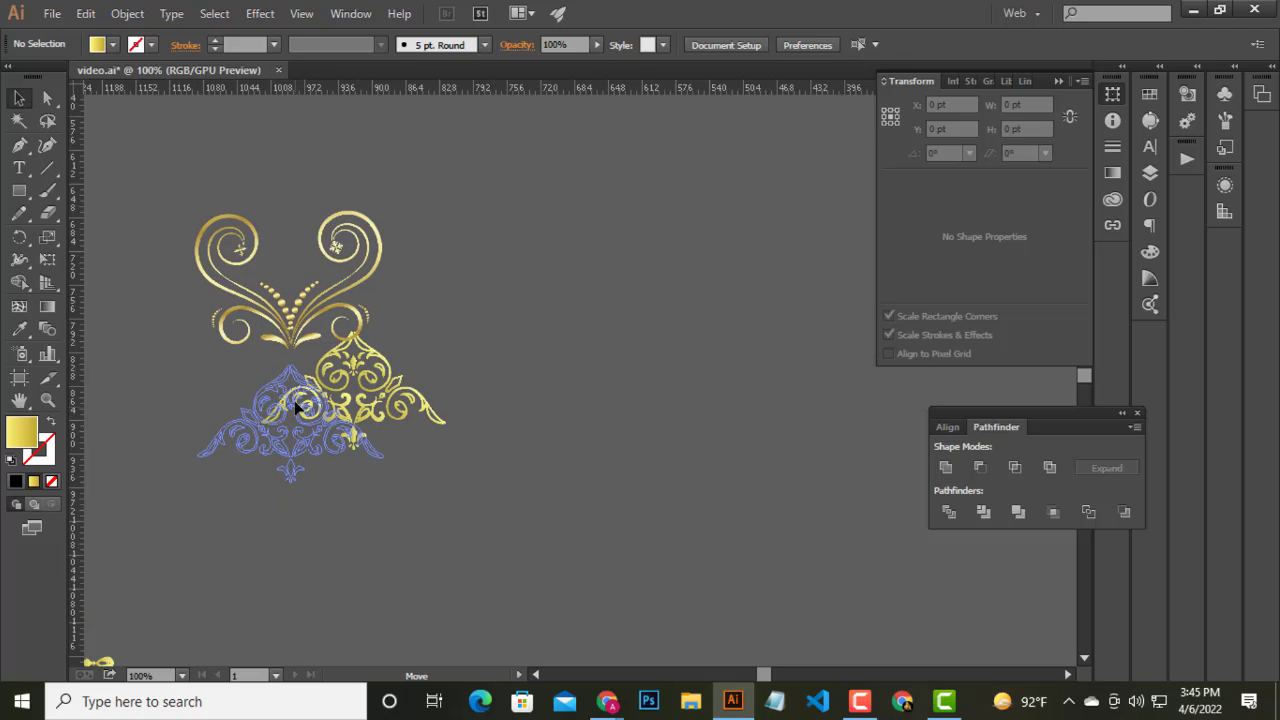
- Centre the triangular ornament horizontally beneath the scroll and nudge it up
{"action": "left_click_drag", "start_coordinate": [137, 223], "coordinate": [424, 484]}
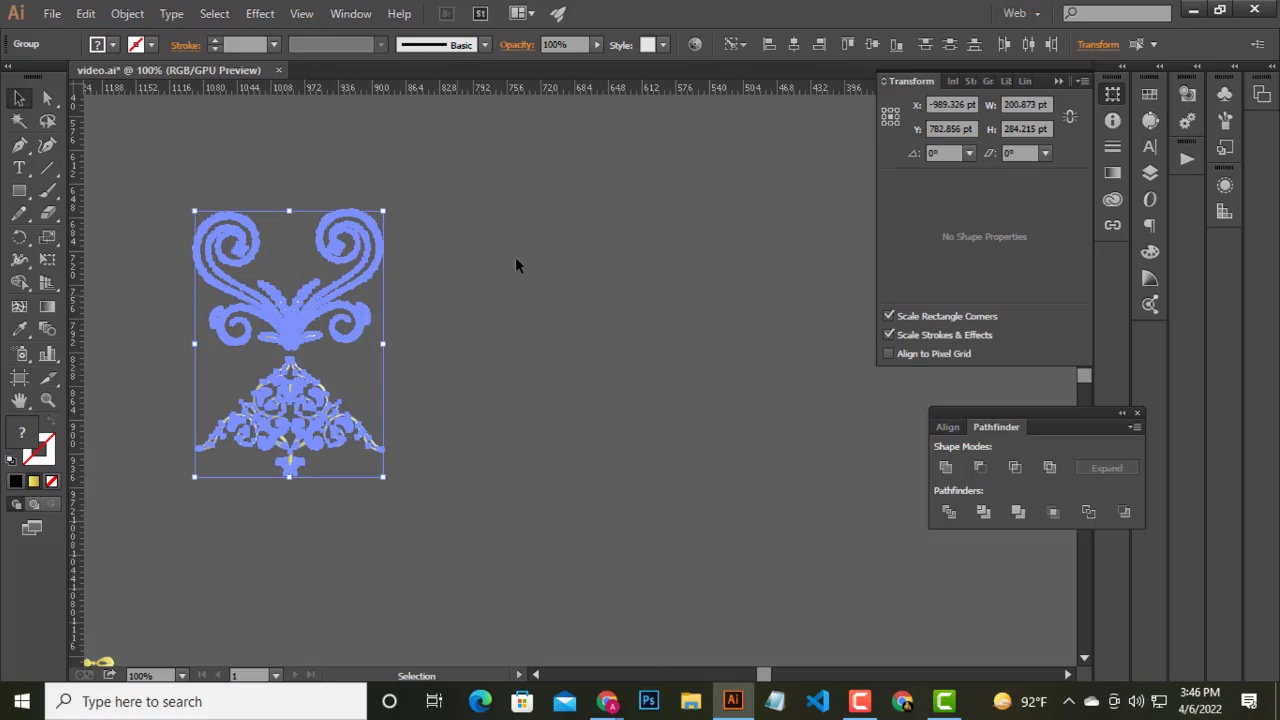
{"action": "left_click", "coordinate": [792, 44]}
{"action": "left_click", "coordinate": [374, 385]}
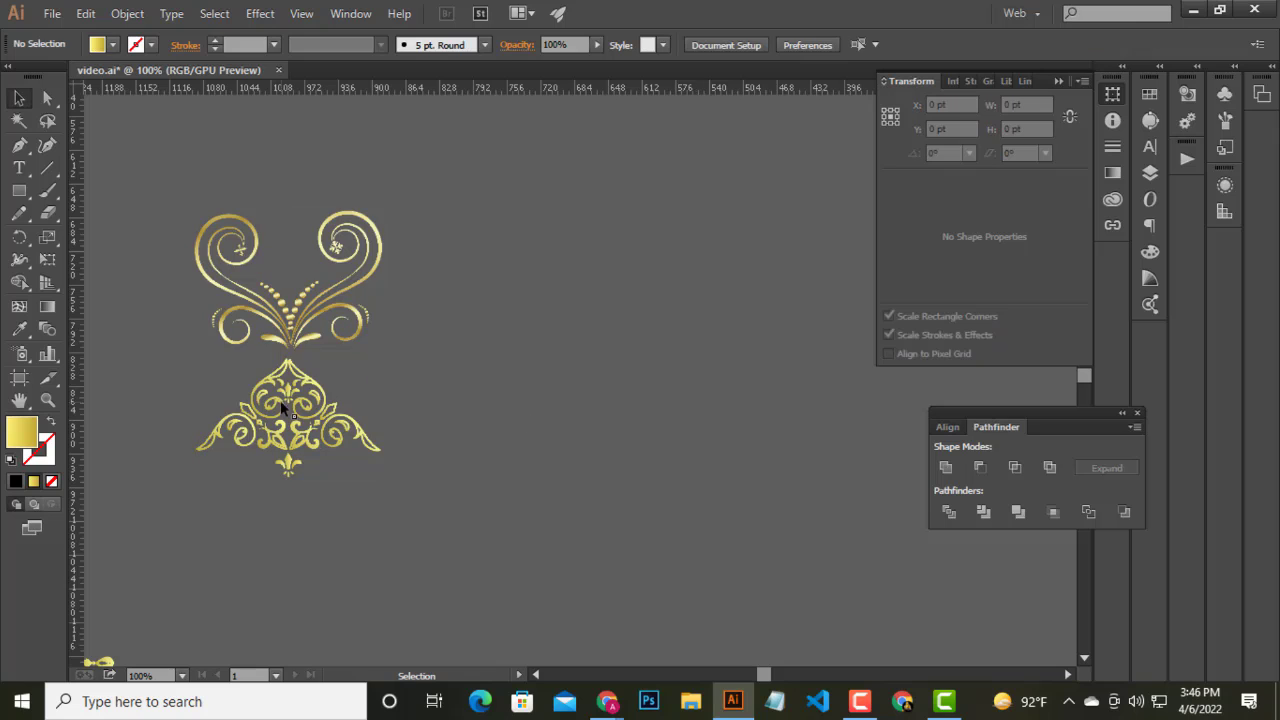
{"action": "scroll", "coordinate": [262, 410], "scroll_direction": "up", "scroll_amount": 5}
{"action": "scroll", "coordinate": [340, 446], "scroll_direction": "up", "scroll_amount": 1}
{"action": "left_click_drag", "start_coordinate": [360, 312], "coordinate": [367, 278]}
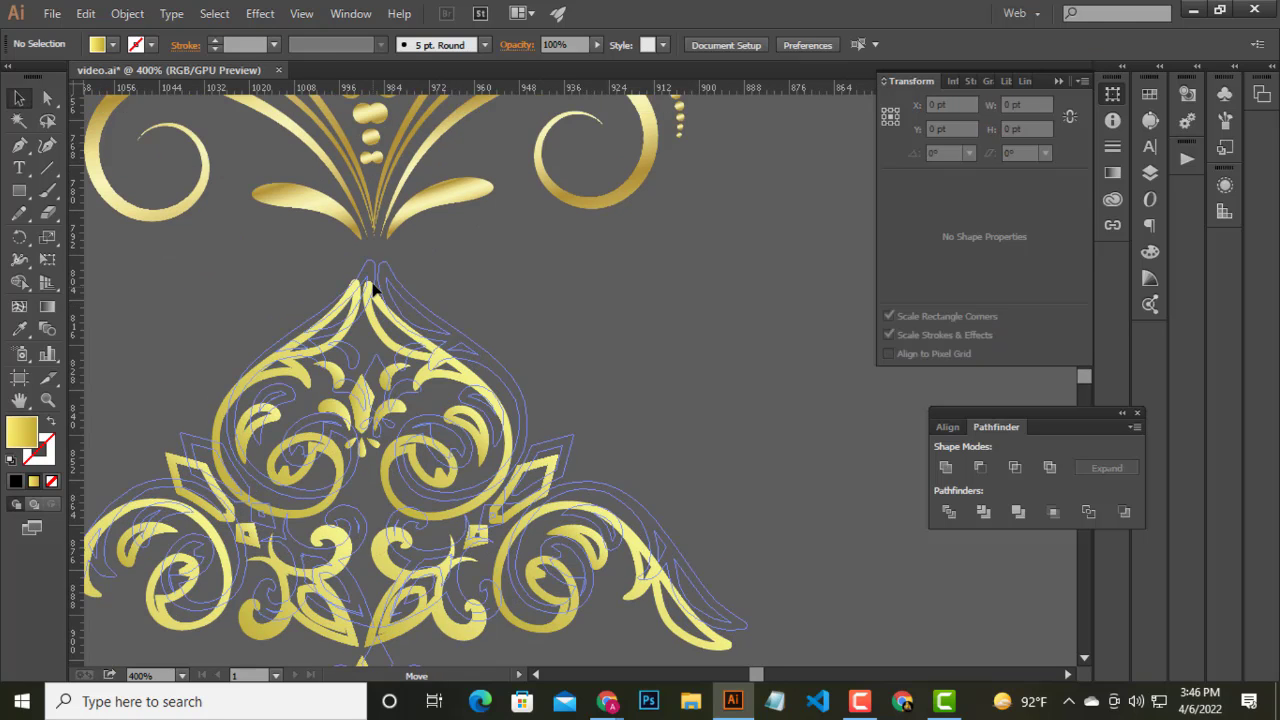
{"action": "scroll", "coordinate": [395, 344], "scroll_direction": "down", "scroll_amount": 5}
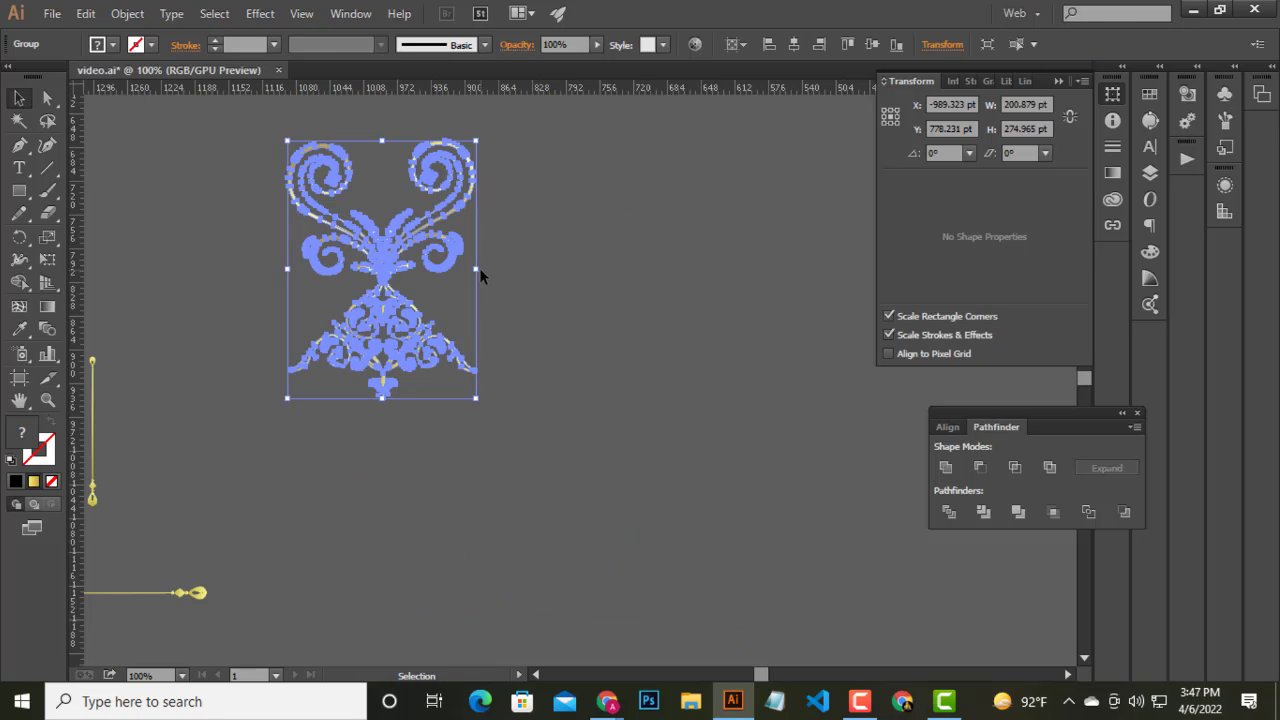
- Squash the combined ornament into a flat, narrow strip about 121 pt long
{"action": "left_click_drag", "start_coordinate": [503, 269], "coordinate": [563, 266]}
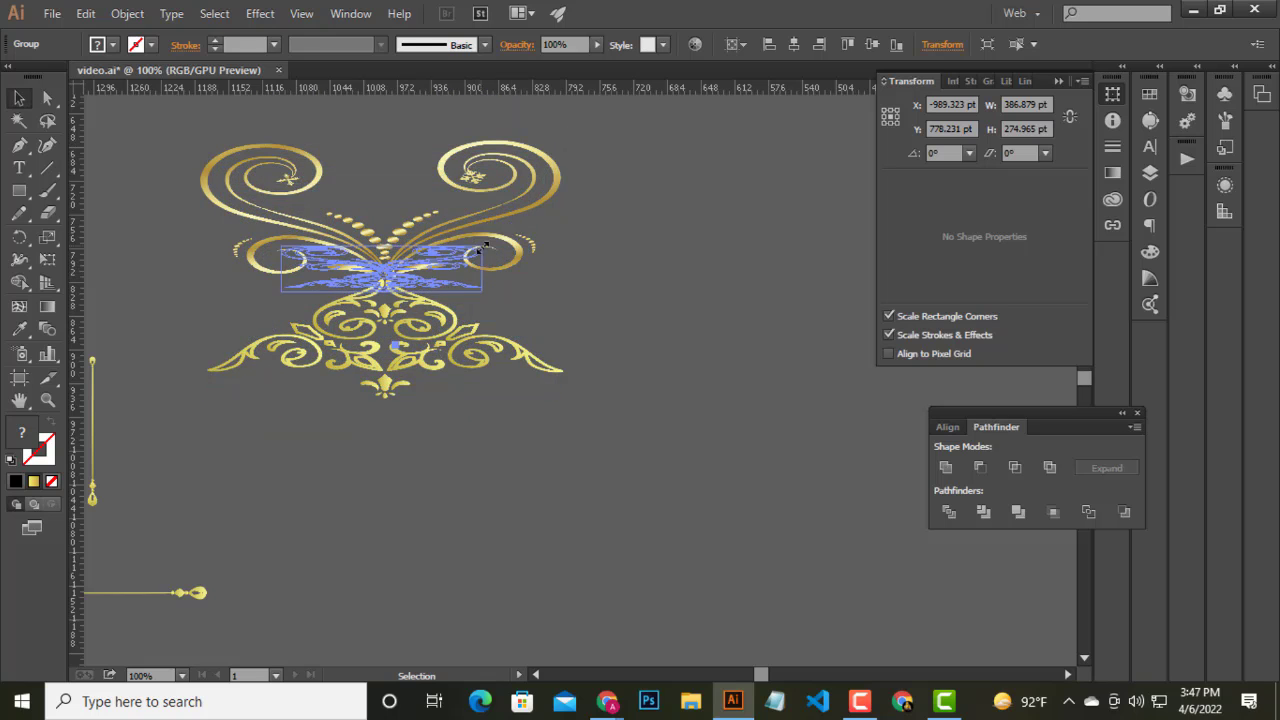
{"action": "left_click_drag", "start_coordinate": [561, 146], "coordinate": [452, 270]}
{"action": "left_click", "coordinate": [594, 257]}
{"action": "left_click", "coordinate": [376, 279]}
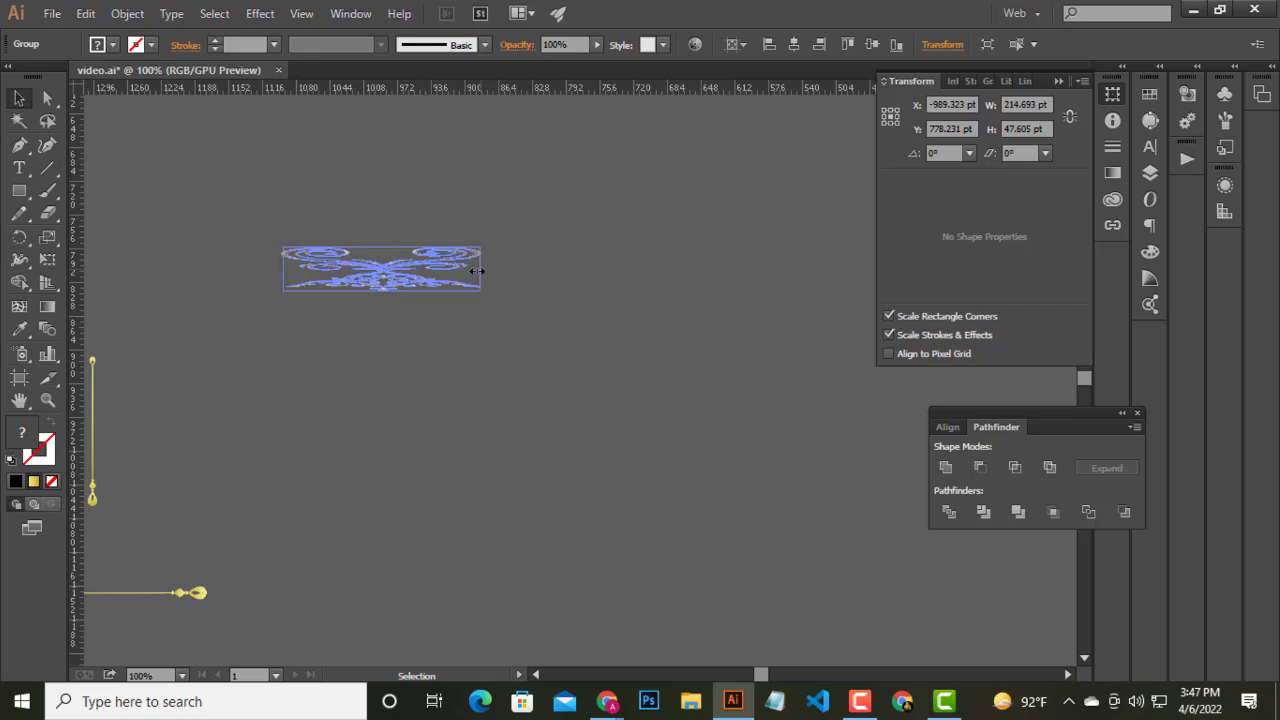
{"action": "left_click", "coordinate": [363, 263]}
- Rotate the flattened ornament 90° to stand upright at about 27 by 121 pt
{"action": "left_click", "coordinate": [385, 268]}
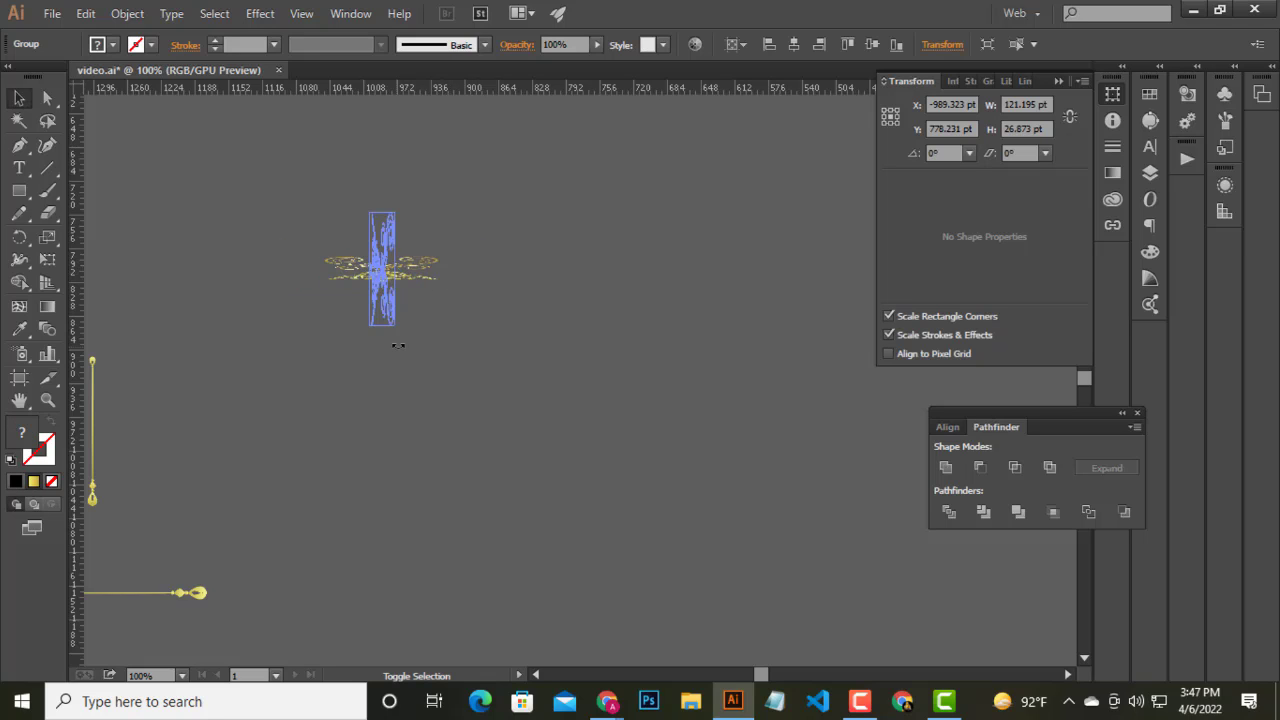
{"action": "left_click_drag", "start_coordinate": [444, 247], "coordinate": [394, 349]}
{"action": "left_click", "coordinate": [408, 303]}
{"action": "left_click", "coordinate": [375, 275]}
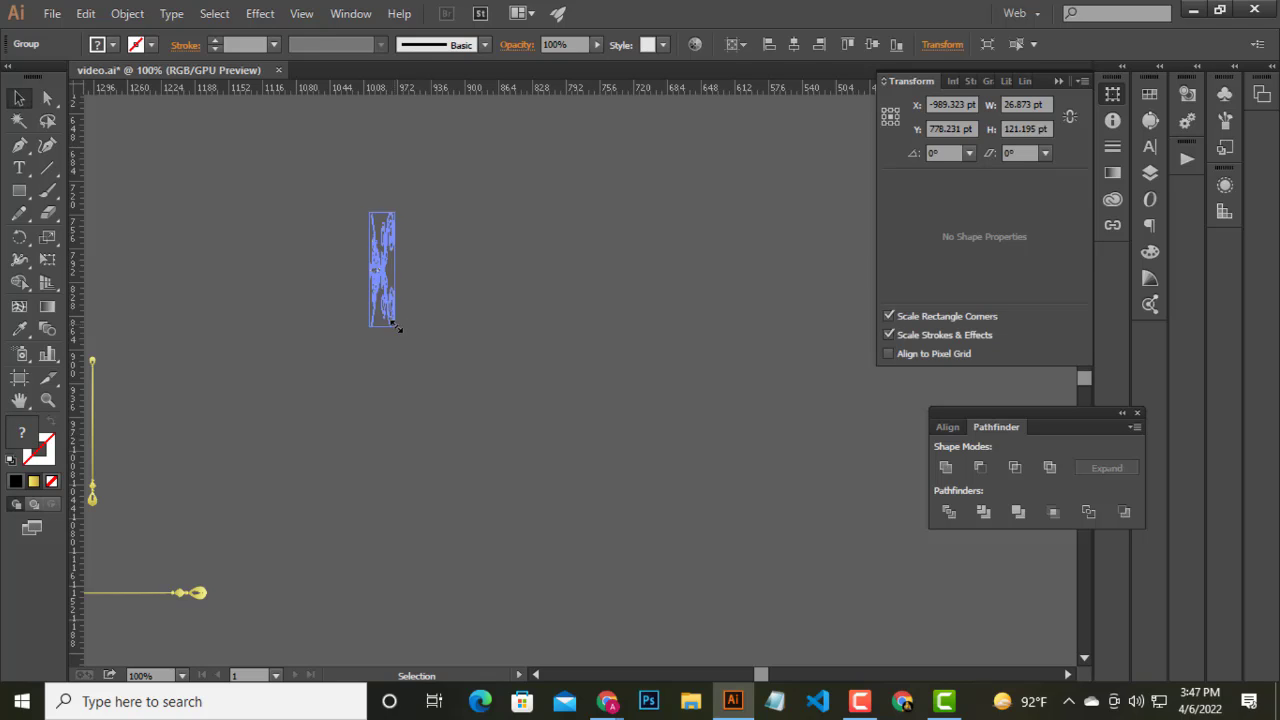
{"action": "left_click", "coordinate": [430, 330]}
{"action": "scroll", "coordinate": [441, 339], "scroll_direction": "down", "scroll_amount": 3}
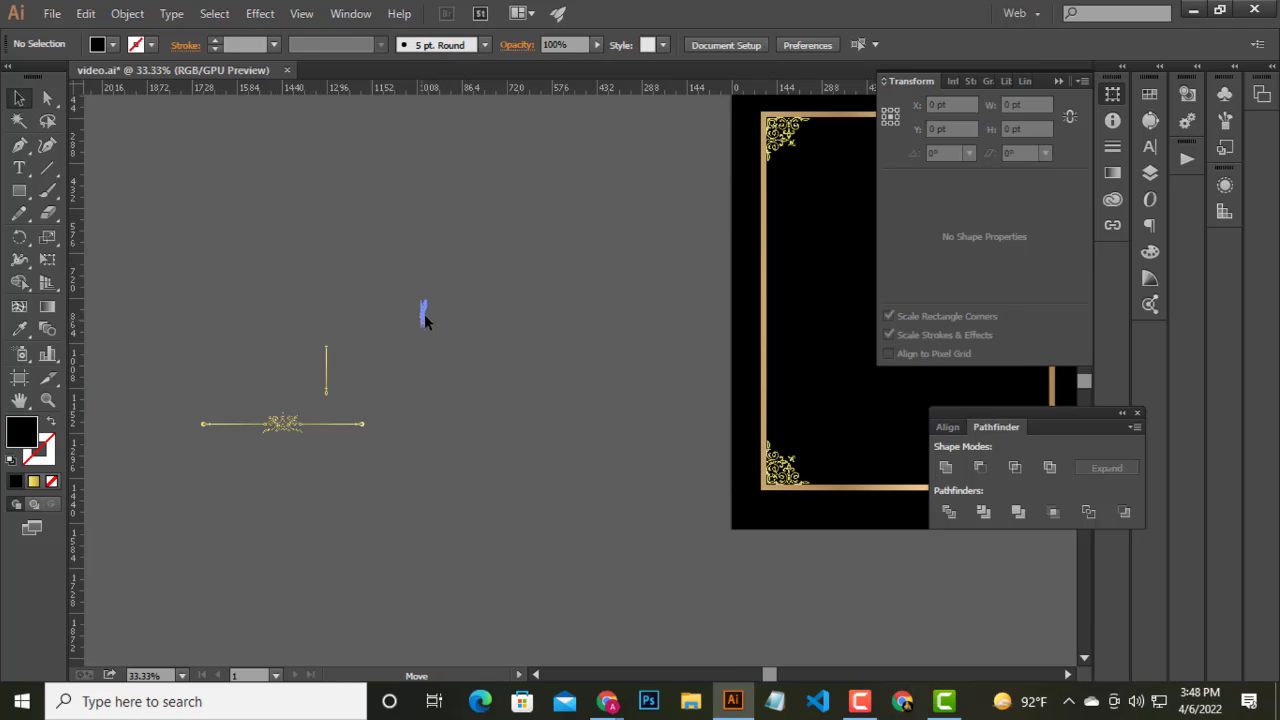
- Place the upright ornament at the frame's top-left and top-align it with the gold frame
{"action": "left_click_drag", "start_coordinate": [757, 128], "coordinate": [757, 125]}
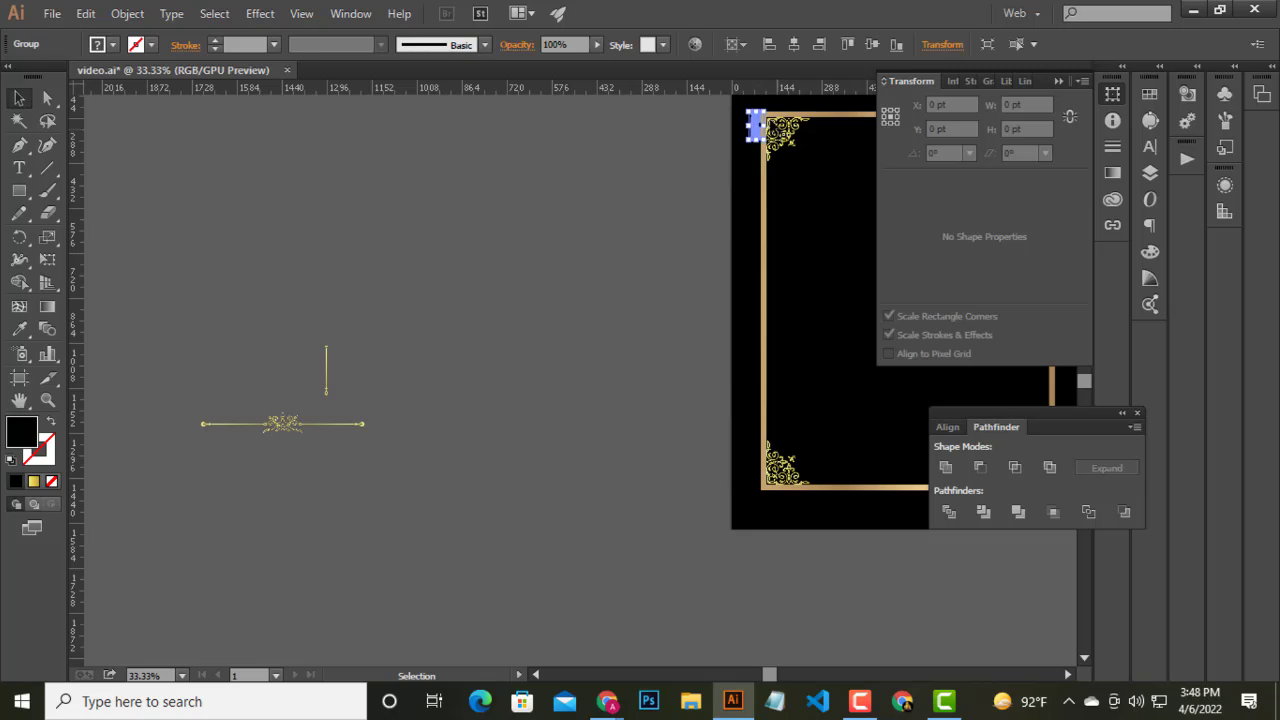
{"action": "scroll", "coordinate": [740, 200], "scroll_direction": "up", "scroll_amount": 4}
{"action": "scroll", "coordinate": [718, 313], "scroll_direction": "up", "scroll_amount": 4}
{"action": "mouse_move", "coordinate": [648, 214]}
{"action": "left_mouse_down"}
{"action": "mouse_move", "coordinate": [673, 253]}
{"action": "mouse_move", "coordinate": [671, 236]}
{"action": "left_mouse_up"}
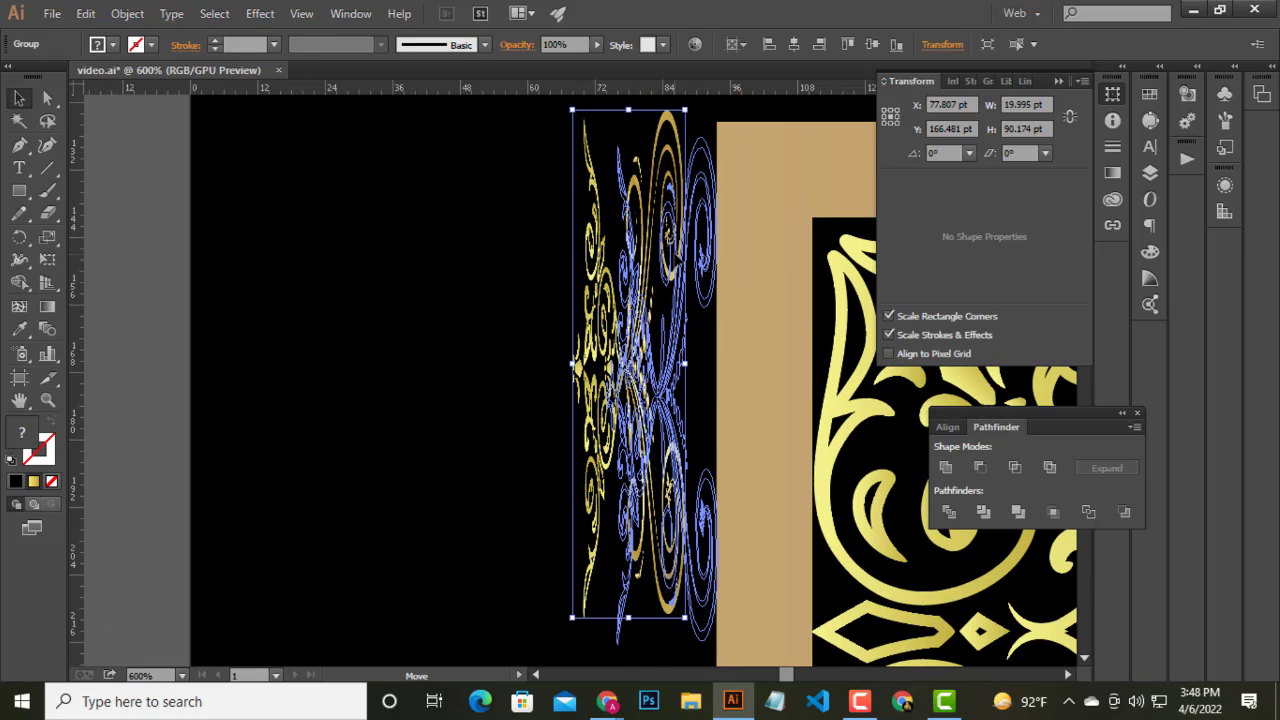
{"action": "left_click", "coordinate": [802, 191], "text": "shift"}
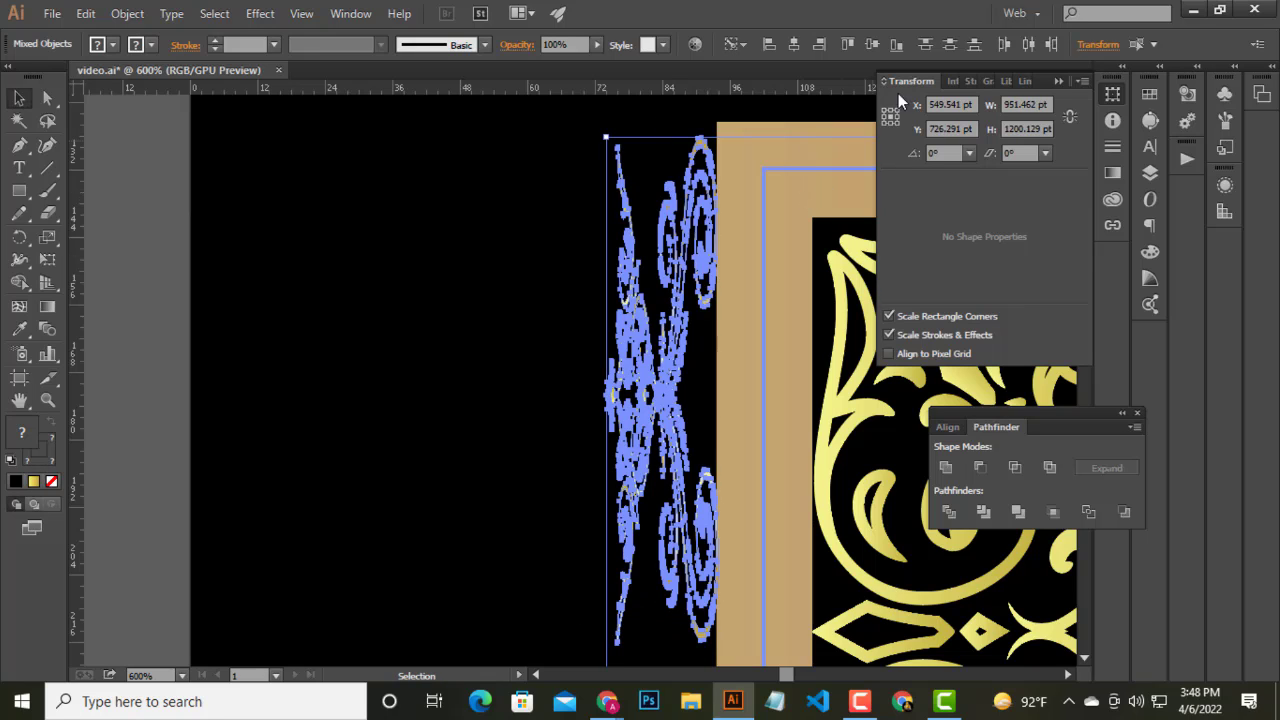
{"action": "left_click", "coordinate": [849, 45]}
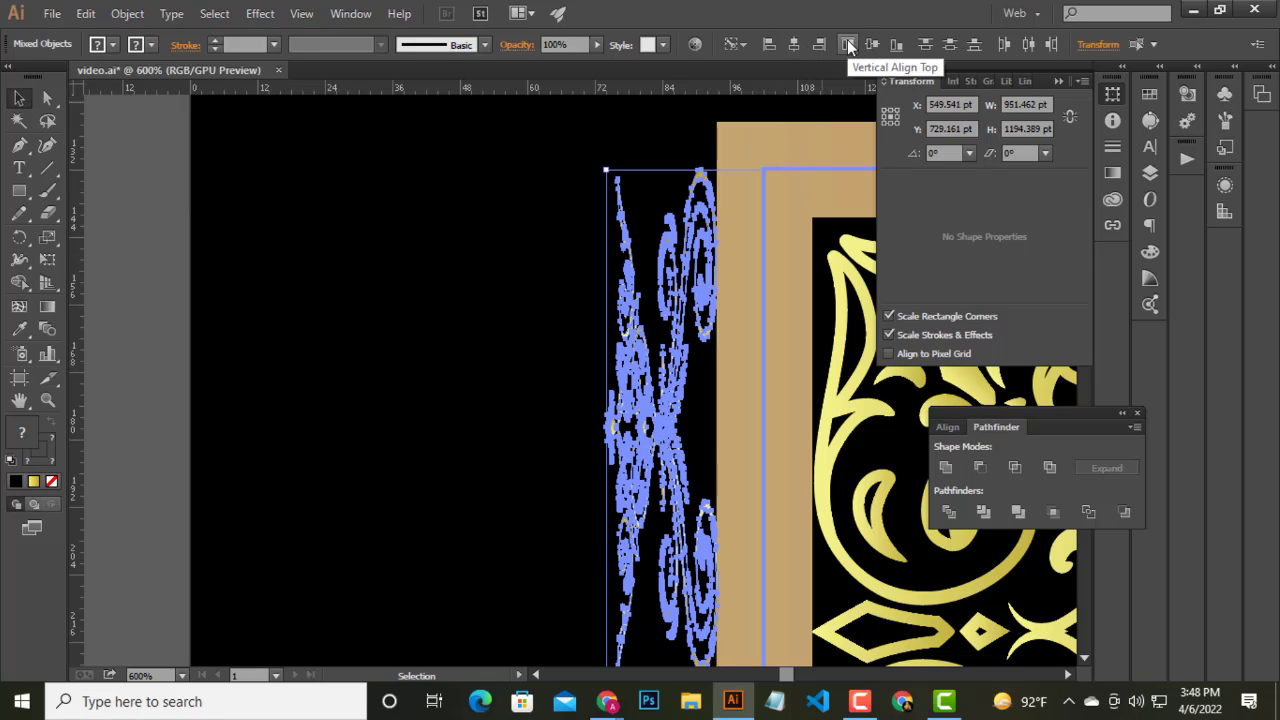
{"action": "left_click", "coordinate": [130, 222]}
- Duplicate the left ornament straight down so a copy sits directly below it
{"action": "scroll", "coordinate": [320, 250], "scroll_direction": "down", "scroll_amount": 3}
{"action": "scroll", "coordinate": [418, 248], "scroll_direction": "up", "scroll_amount": 2}
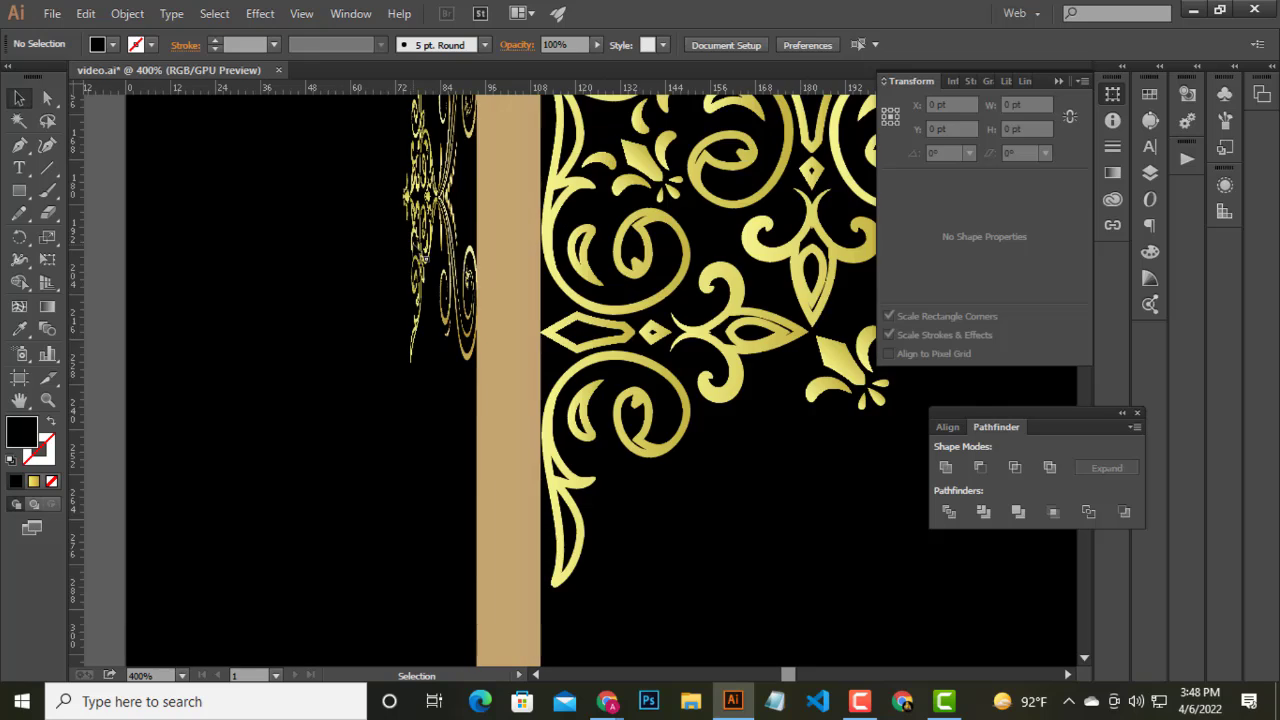
{"action": "scroll", "coordinate": [418, 248], "scroll_direction": "up", "scroll_amount": 1}
{"action": "scroll", "coordinate": [425, 239], "scroll_direction": "down", "scroll_amount": 2}
{"action": "scroll", "coordinate": [425, 230], "scroll_direction": "down", "scroll_amount": 1}
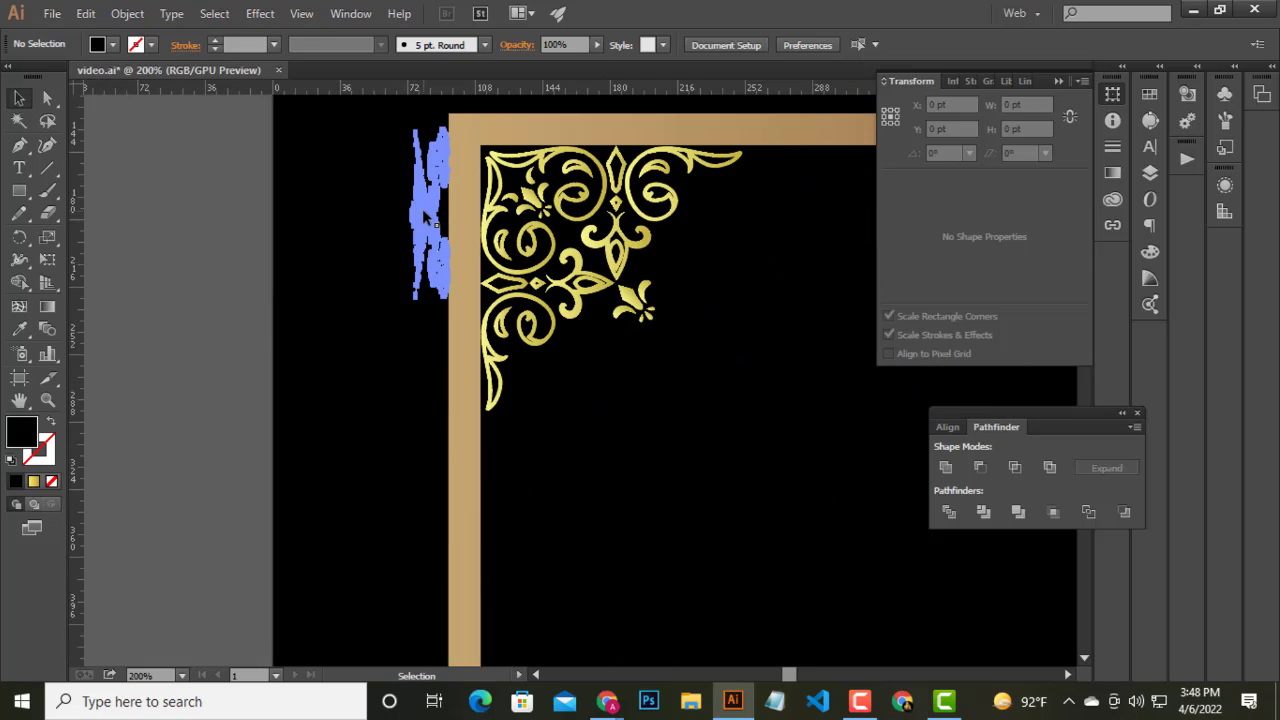
{"action": "left_click_drag", "start_coordinate": [422, 217], "coordinate": [407, 393]}
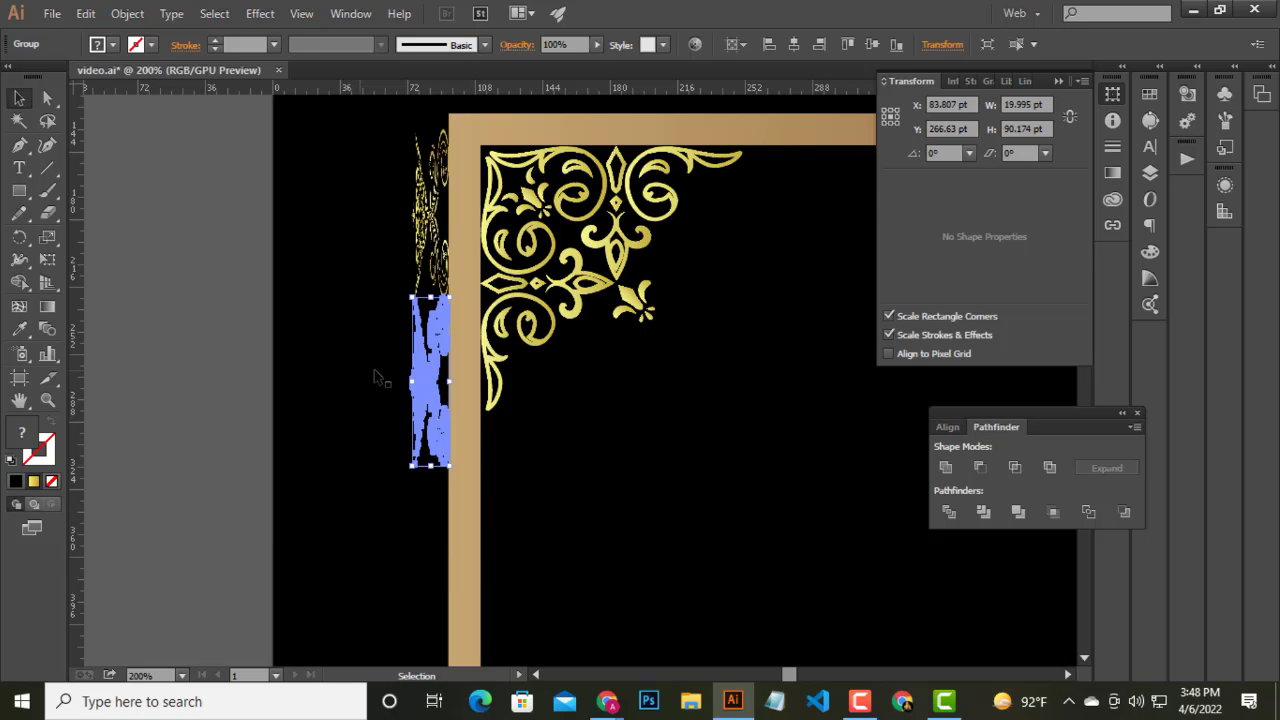
{"action": "left_click", "coordinate": [452, 418]}
{"action": "scroll", "coordinate": [451, 357], "scroll_direction": "down", "scroll_amount": 1}
- Select the copied ornament group on the left edge after briefly isolating it
{"action": "scroll", "coordinate": [457, 334], "scroll_direction": "down", "scroll_amount": 2}
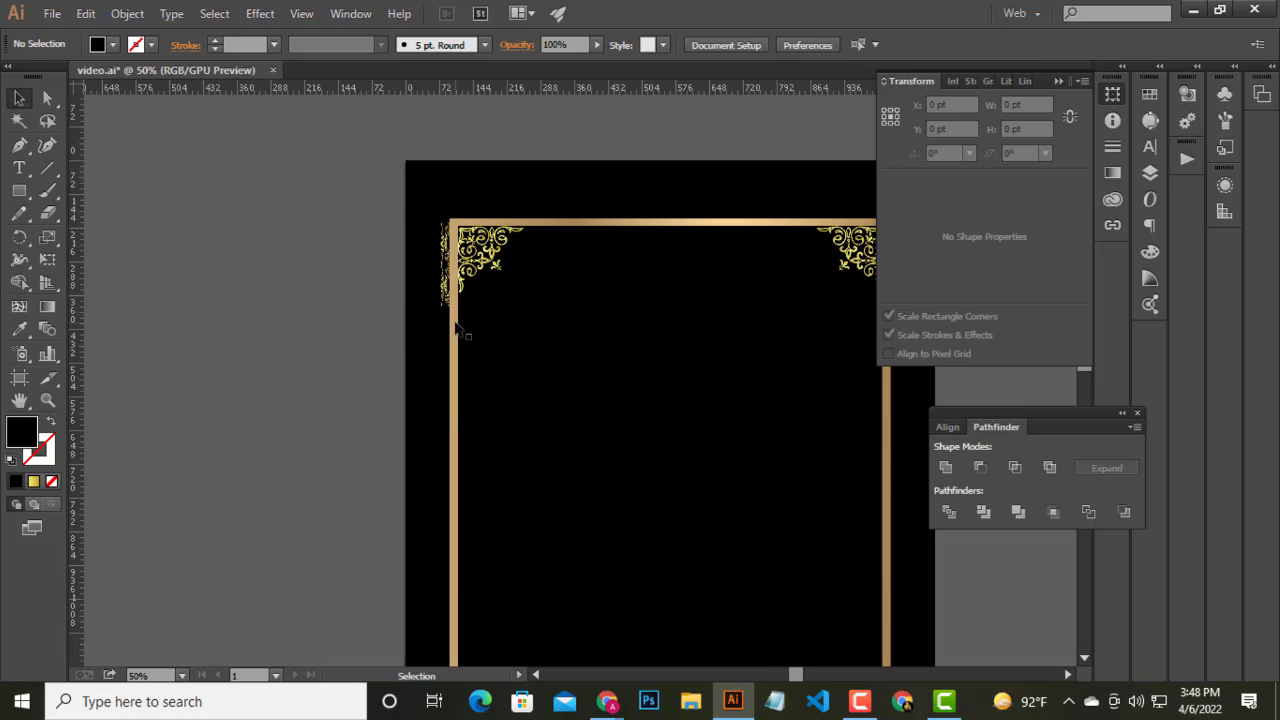
{"action": "scroll", "coordinate": [455, 285], "scroll_direction": "up", "scroll_amount": 1}
{"action": "scroll", "coordinate": [460, 288], "scroll_direction": "down", "scroll_amount": 3}
{"action": "double_click", "coordinate": [444, 190]}
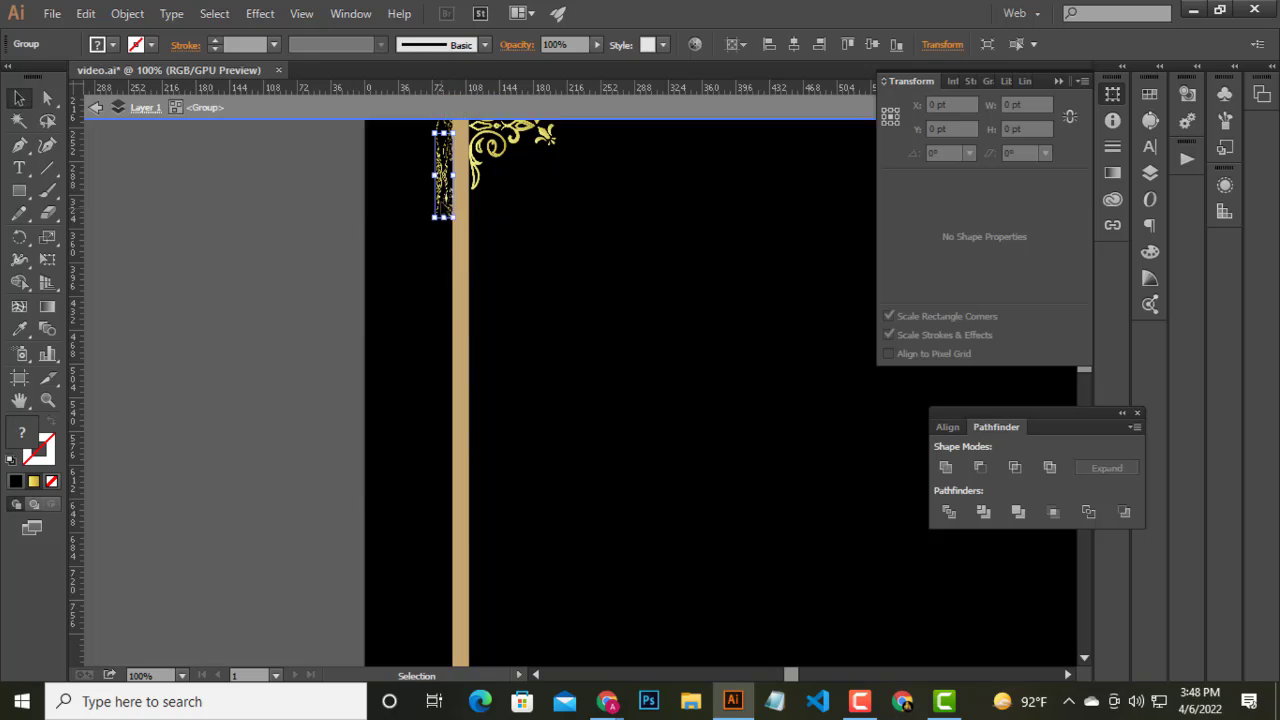
{"action": "left_click", "coordinate": [92, 108]}
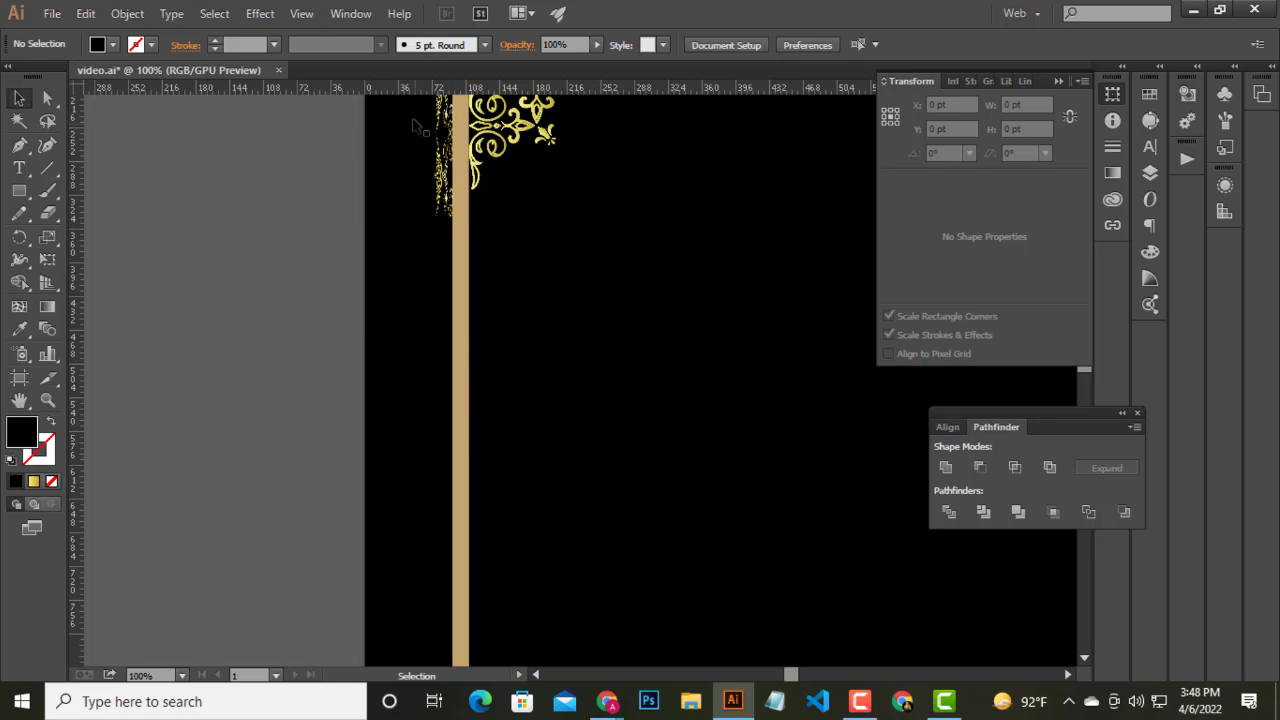
{"action": "left_click", "coordinate": [442, 180]}
- Repeat the ornament copy three more times down the frame's left edge
{"action": "key", "text": "shift+Down"}
{"action": "key", "text": "shift+Down"}
{"action": "key", "text": "shift+Down"}
{"action": "key", "text": "shift+Down"}
{"action": "key", "text": "shift+Down"}
{"action": "key", "text": "shift+Down"}
{"action": "scroll", "coordinate": [250, 300], "scroll_direction": "down", "scroll_amount": 3}
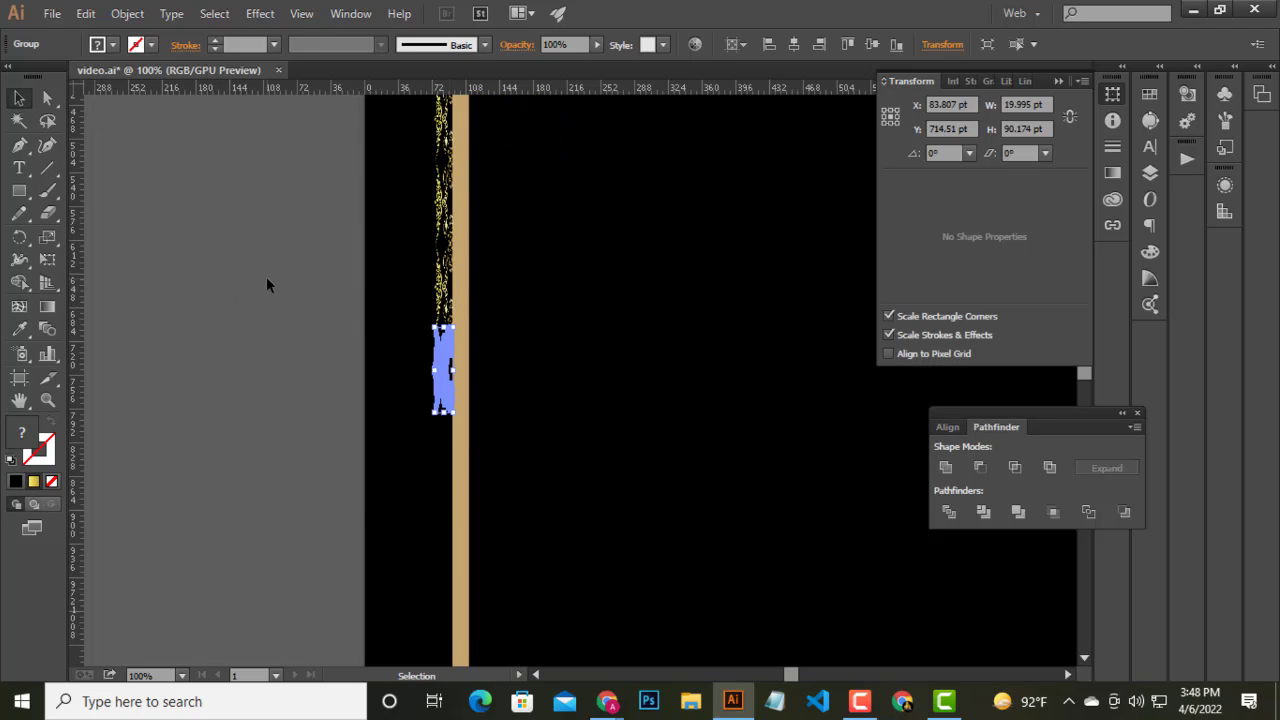
{"action": "scroll", "coordinate": [277, 290], "scroll_direction": "down", "scroll_amount": 3}
{"action": "key", "text": "shift+Down"}
{"action": "key", "text": "shift+Down"}
{"action": "key", "text": "shift+Down"}
{"action": "key", "text": "shift+Down"}
{"action": "key", "text": "shift+Down"}
{"action": "key", "text": "shift+Down"}
{"action": "scroll", "coordinate": [240, 330], "scroll_direction": "right", "scroll_amount": 3}
{"action": "scroll", "coordinate": [255, 359], "scroll_direction": "down", "scroll_amount": 3}
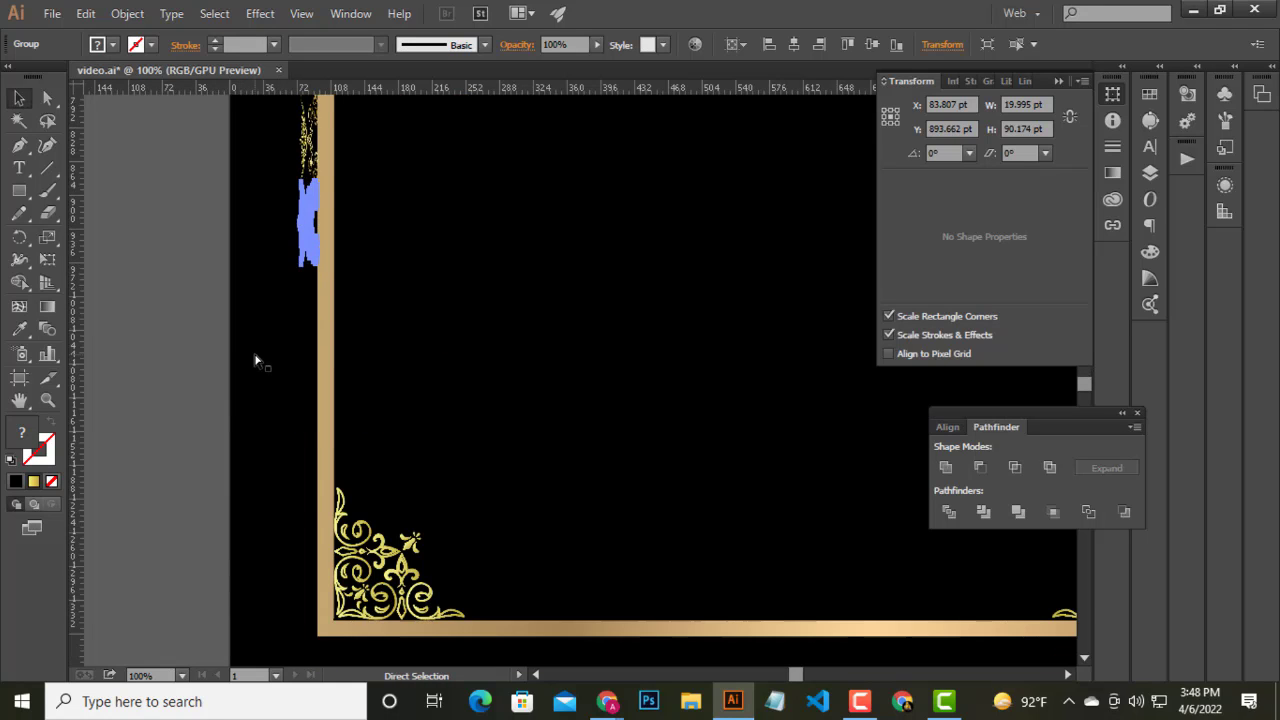
{"action": "key", "text": "shift+Down"}
{"action": "key", "text": "shift+Down"}
{"action": "key", "text": "shift+Down"}
{"action": "key", "text": "shift+Down"}
{"action": "key", "text": "shift+Down"}
{"action": "key", "text": "shift+Down"}
{"action": "key", "text": "shift+Down"}
{"action": "key", "text": "shift+Down"}
{"action": "key", "text": "shift+Down"}
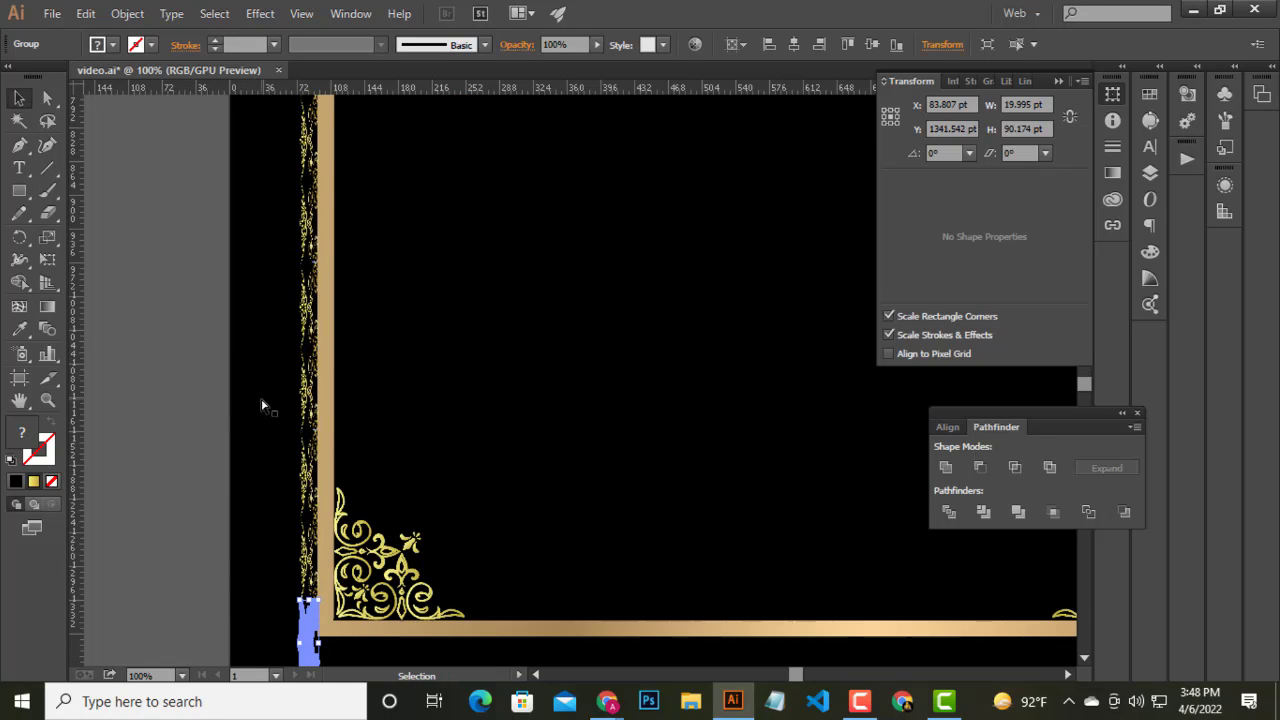
{"action": "scroll", "coordinate": [300, 420], "scroll_direction": "down", "scroll_amount": 2}
{"action": "scroll", "coordinate": [318, 432], "scroll_direction": "down", "scroll_amount": 2, "text": "alt"}
{"action": "scroll", "coordinate": [394, 443], "scroll_direction": "up", "scroll_amount": 1}
- Select the frame rectangle, then marquee-select the black background rectangle
{"action": "left_click", "coordinate": [674, 477]}
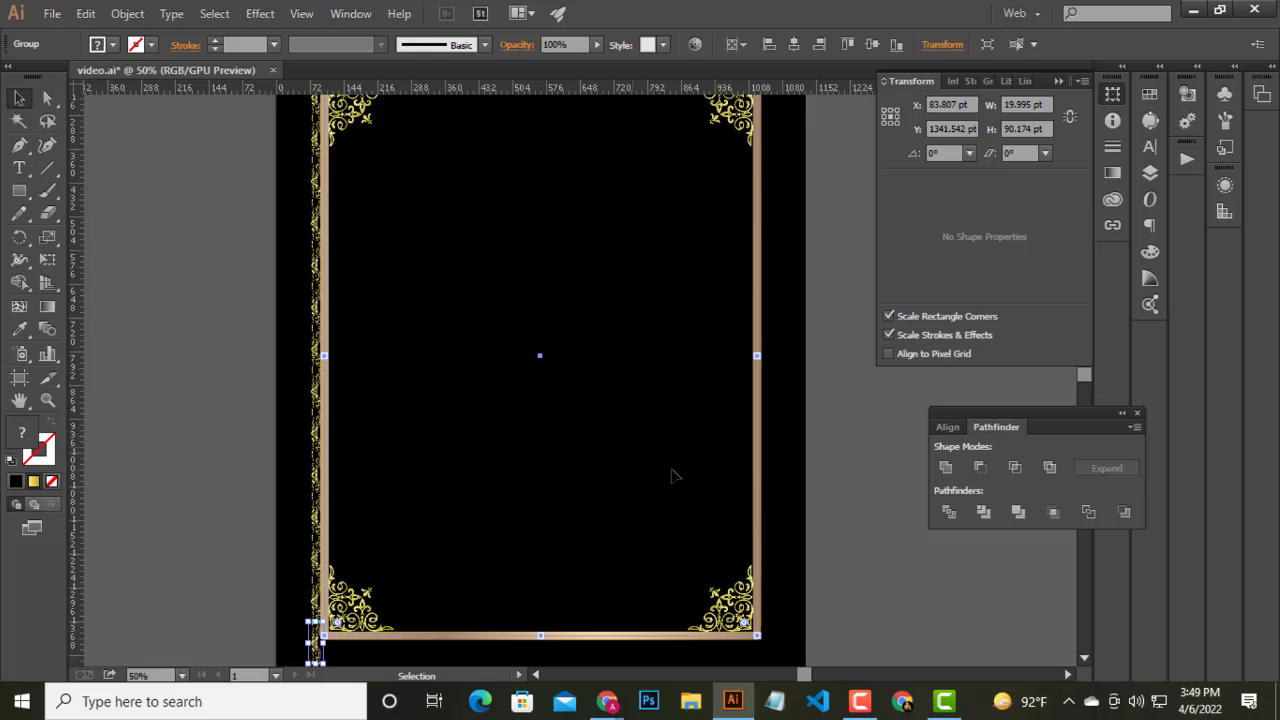
{"action": "scroll", "coordinate": [674, 477], "scroll_direction": "down", "scroll_amount": 1}
{"action": "left_click", "coordinate": [454, 603]}
{"action": "left_click_drag", "start_coordinate": [454, 603], "coordinate": [543, 357]}
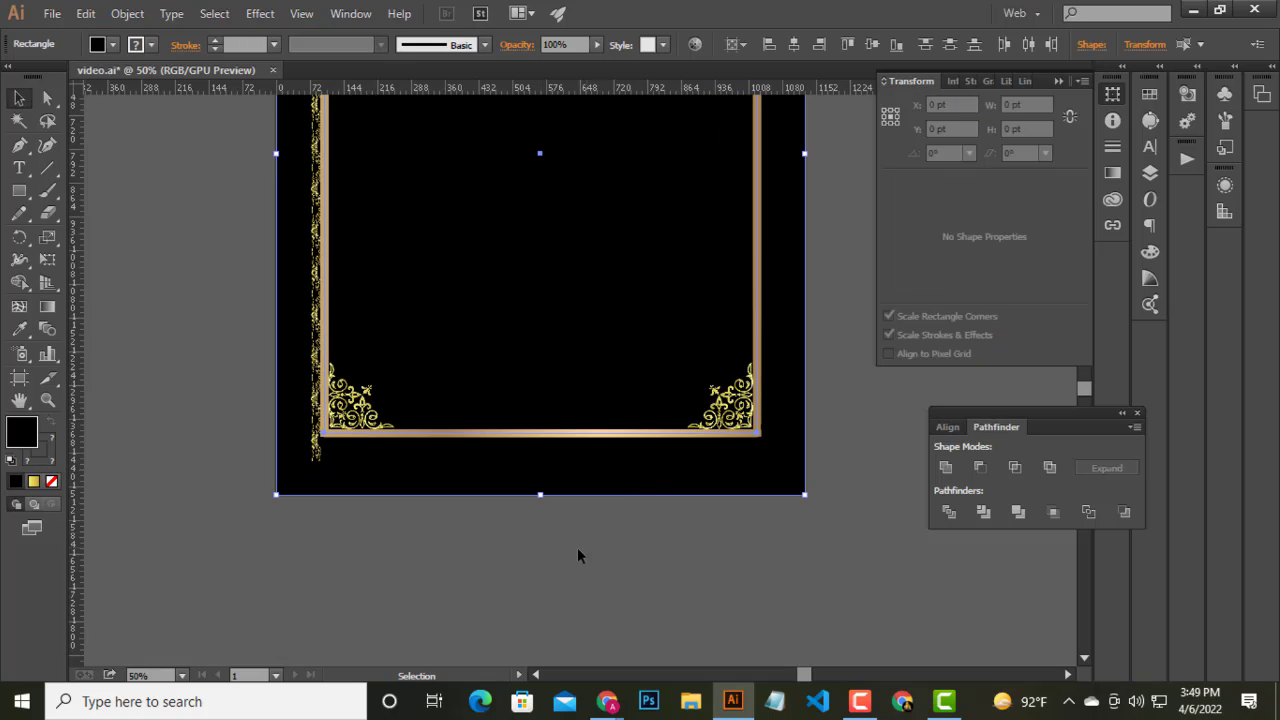
- Undo the background selection, marquee-select the left lace strip and apply a context-menu command
{"action": "key", "text": "ctrl+z"}
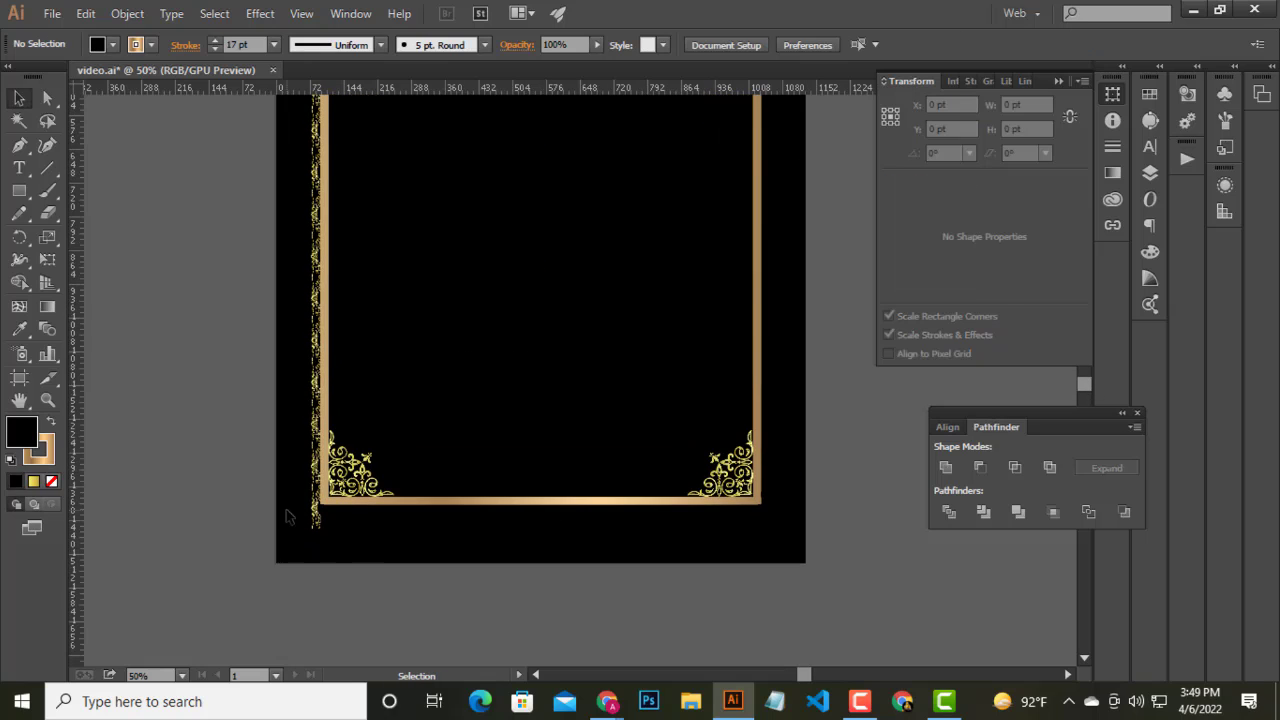
{"action": "scroll", "coordinate": [313, 481], "scroll_direction": "down", "scroll_amount": 3, "text": "alt"}
{"action": "left_click_drag", "start_coordinate": [341, 543], "coordinate": [345, 545]}
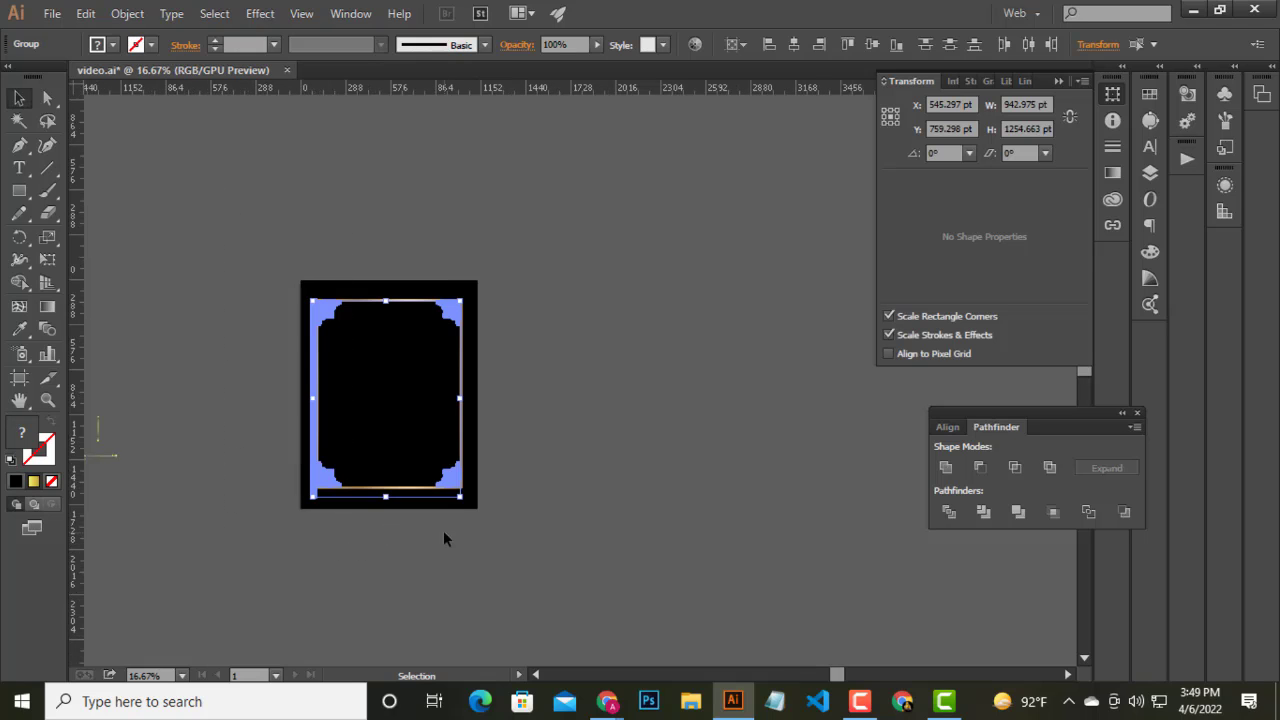
{"action": "left_click_drag", "start_coordinate": [391, 314], "coordinate": [486, 389]}
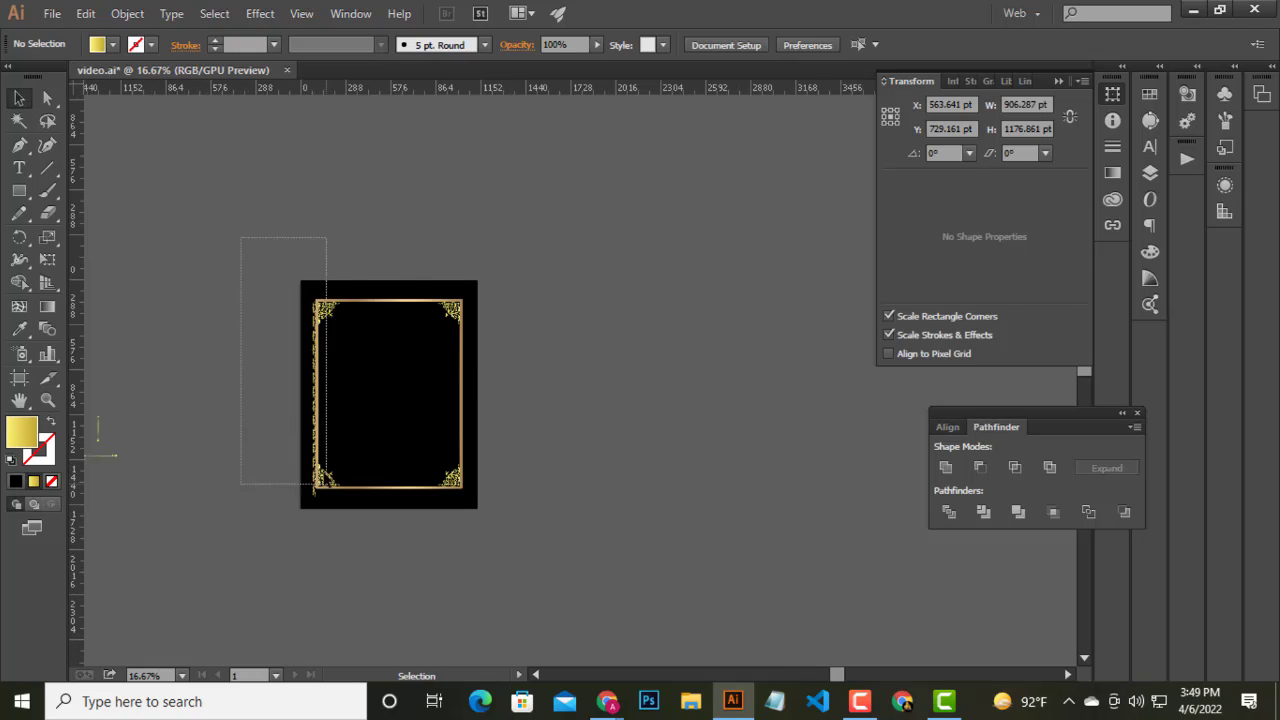
{"action": "left_click_drag", "start_coordinate": [245, 238], "coordinate": [321, 531]}
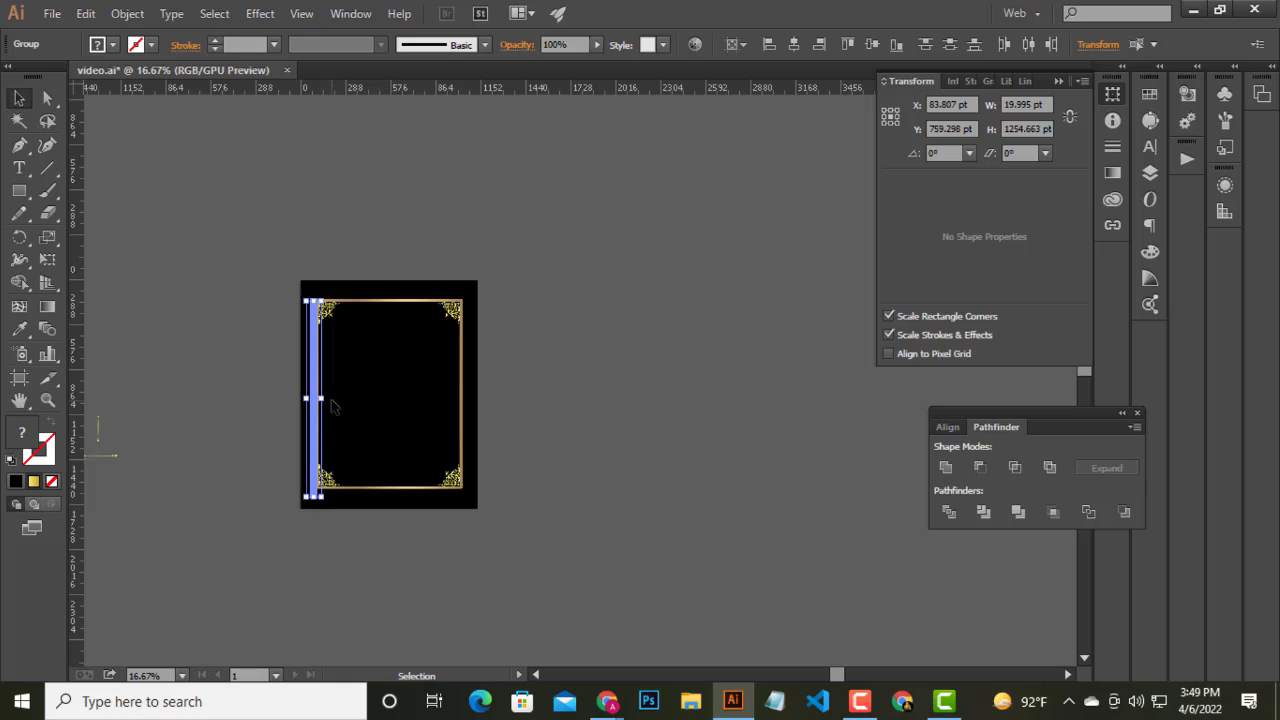
{"action": "right_click", "coordinate": [333, 405]}
{"action": "left_click", "coordinate": [395, 487]}
- Deselect the strip and scroll along the frame to inspect its bottom edge
{"action": "scroll", "coordinate": [271, 510], "scroll_direction": "up", "scroll_amount": 6}
{"action": "scroll", "coordinate": [398, 547], "scroll_direction": "up", "scroll_amount": 2}
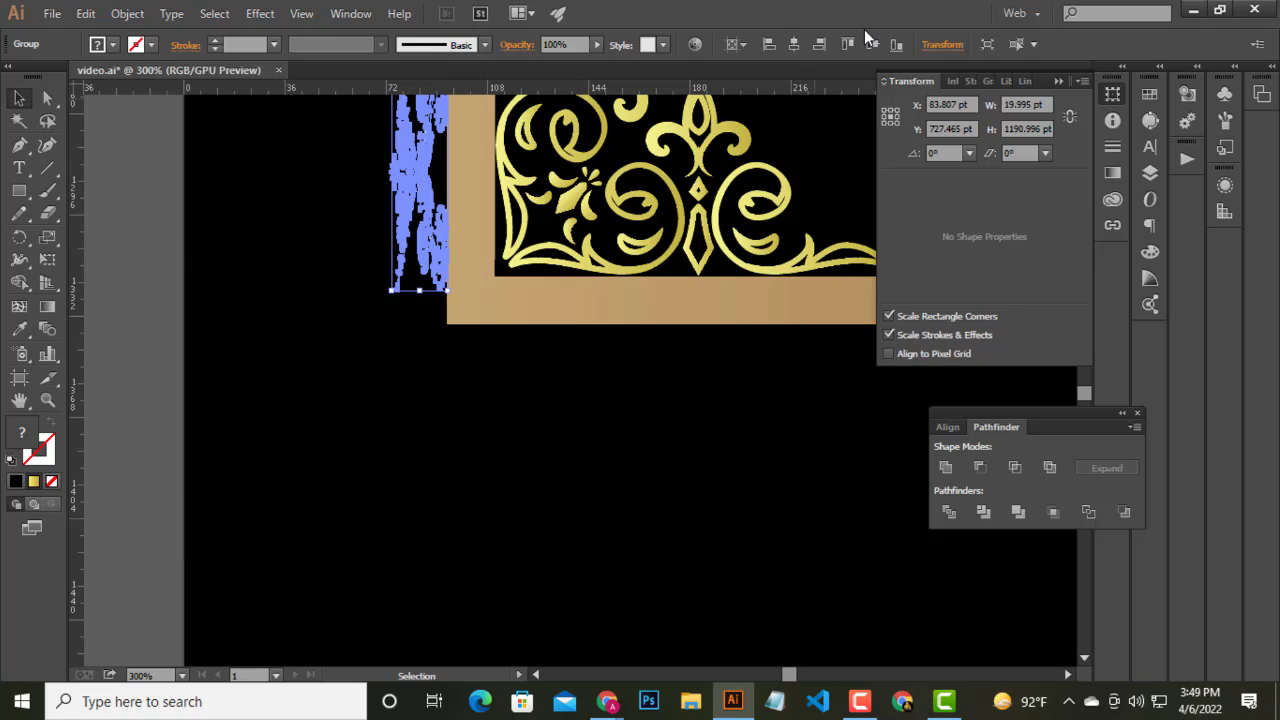
{"action": "scroll", "coordinate": [540, 185], "scroll_direction": "down", "scroll_amount": 4}
{"action": "left_click", "coordinate": [527, 342]}
{"action": "scroll", "coordinate": [527, 342], "scroll_direction": "up", "scroll_amount": 3}
{"action": "scroll", "coordinate": [527, 342], "scroll_direction": "up", "scroll_amount": 4}
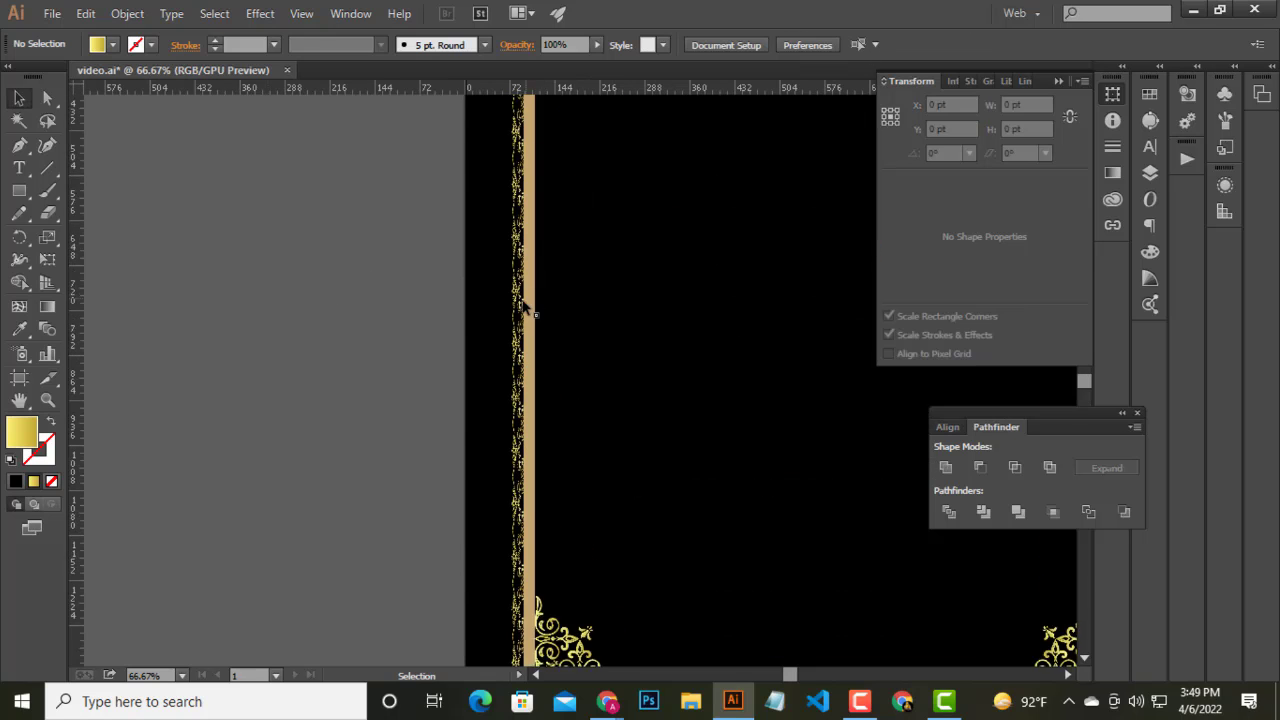
{"action": "scroll", "coordinate": [527, 342], "scroll_direction": "up", "scroll_amount": 5}
{"action": "scroll", "coordinate": [527, 342], "scroll_direction": "down", "scroll_amount": 2}
{"action": "scroll", "coordinate": [510, 360], "scroll_direction": "down", "scroll_amount": 5}
{"action": "scroll", "coordinate": [510, 450], "scroll_direction": "down", "scroll_amount": 5}
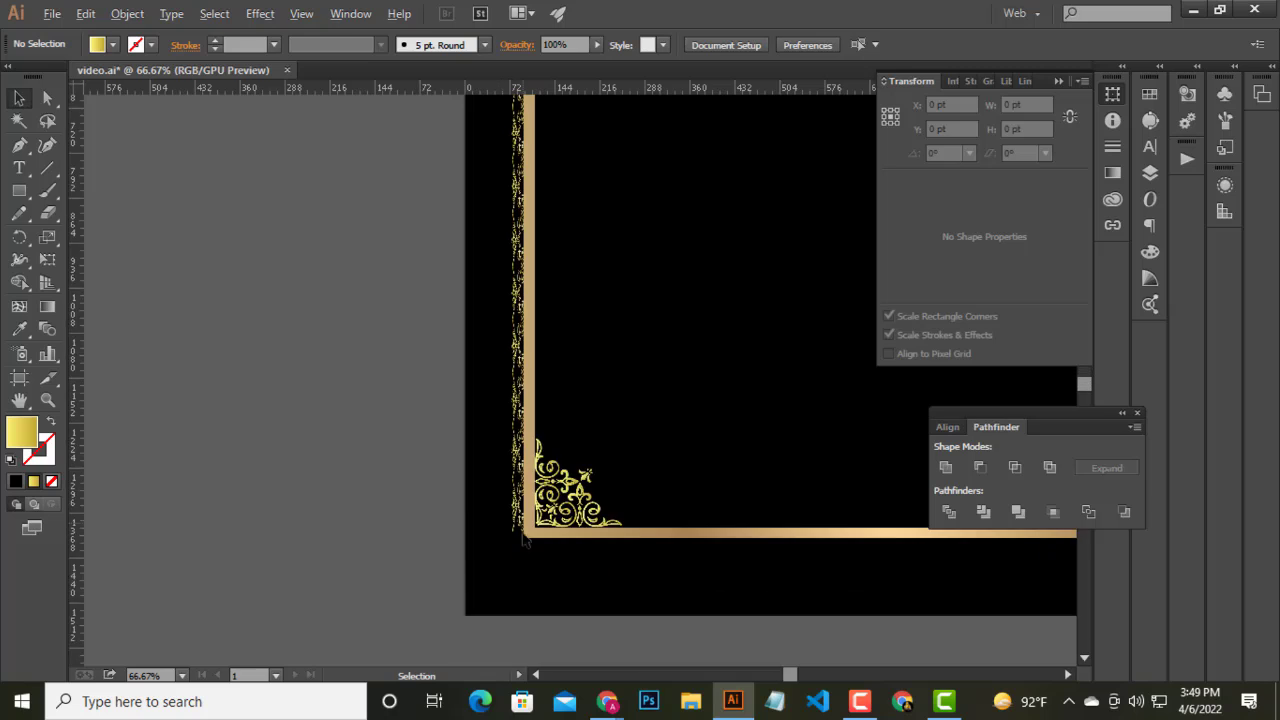
{"action": "scroll", "coordinate": [522, 550], "scroll_direction": "up", "scroll_amount": 4}
{"action": "scroll", "coordinate": [538, 562], "scroll_direction": "up", "scroll_amount": 4}
- Stretch the left lace strip to about 1211.663 pt tall, meeting the frame's bottom edge
{"action": "left_click", "coordinate": [423, 440]}
{"action": "scroll", "coordinate": [426, 400], "scroll_direction": "down", "scroll_amount": 2}
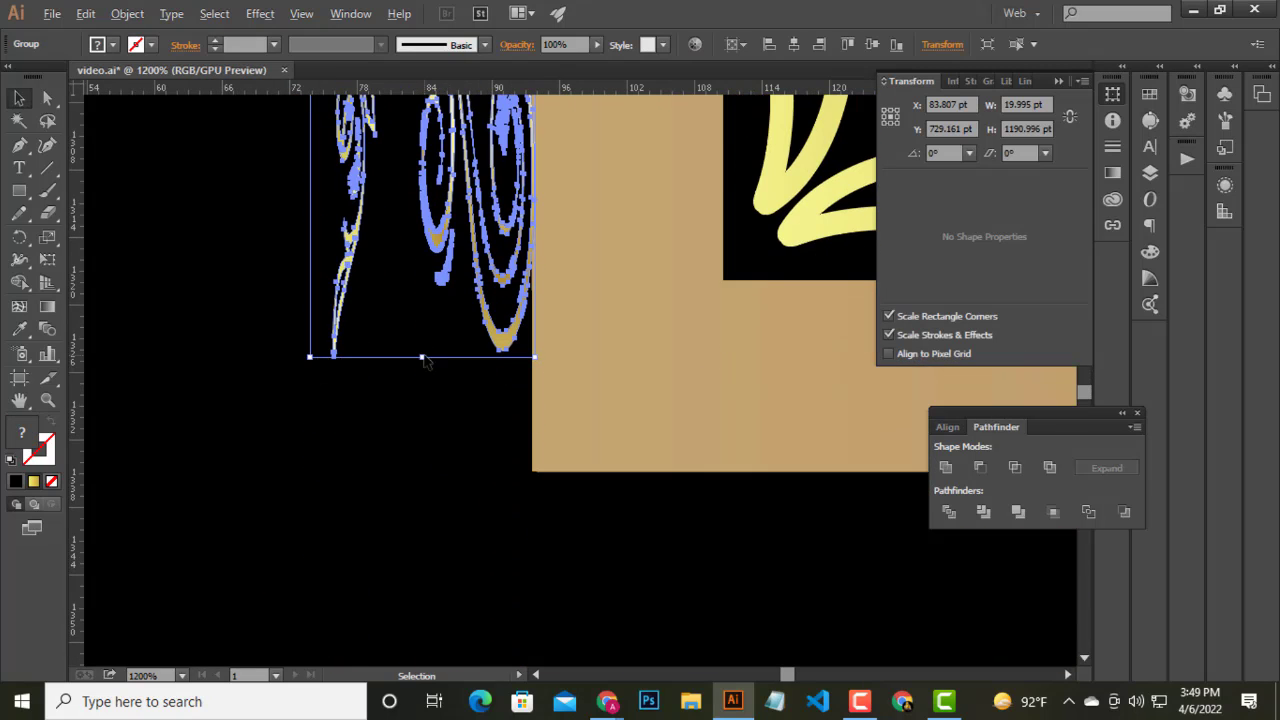
{"action": "left_click_drag", "start_coordinate": [426, 382], "coordinate": [442, 472]}
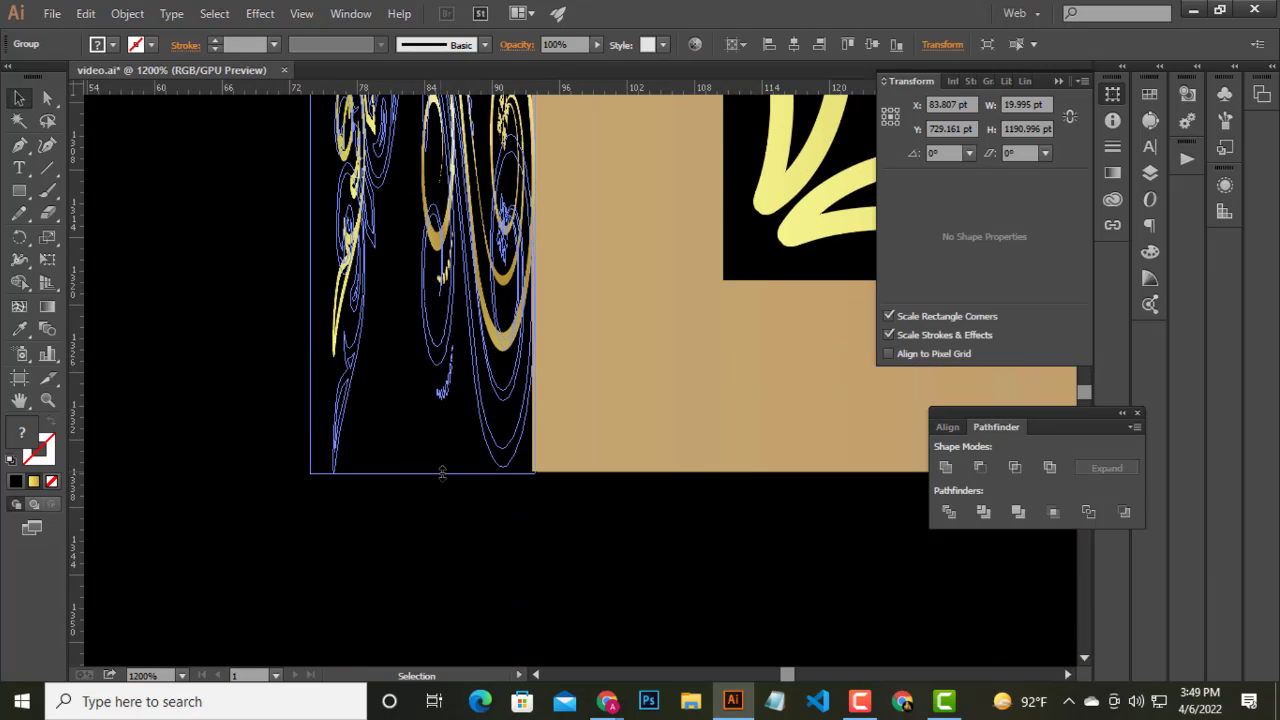
{"action": "left_click", "coordinate": [437, 531]}
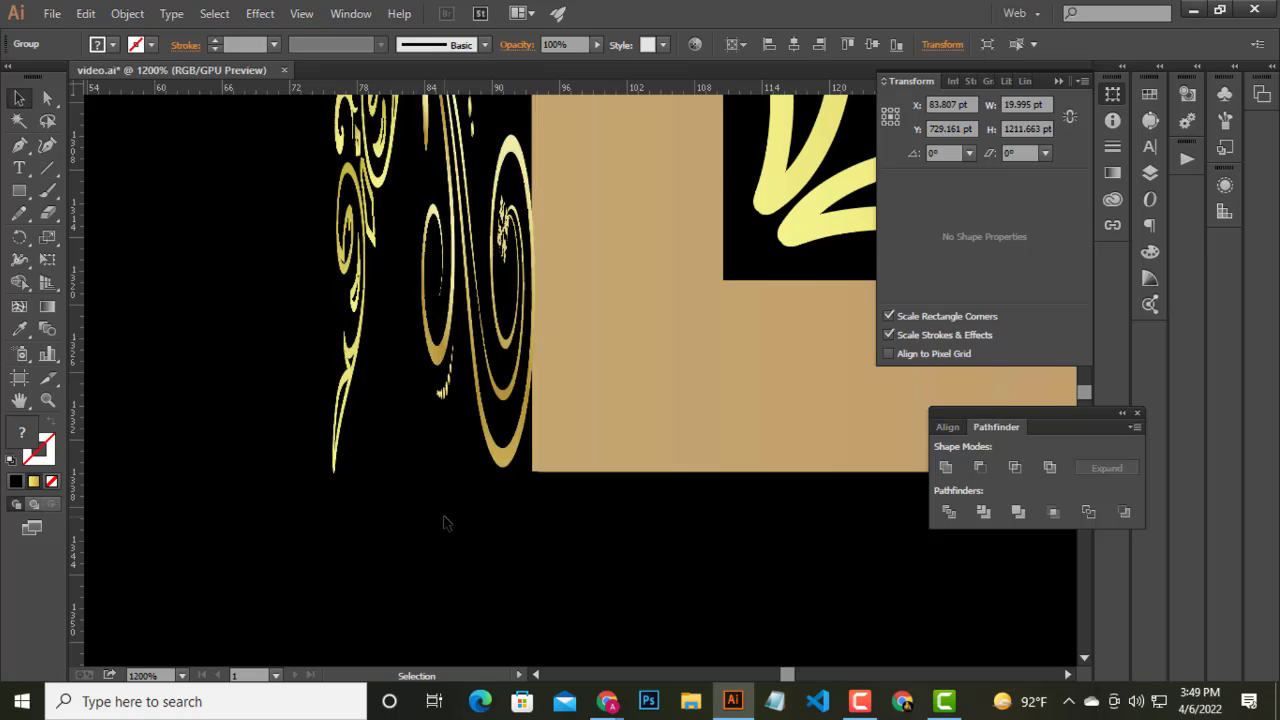
{"action": "scroll", "coordinate": [340, 470], "scroll_direction": "down", "scroll_amount": 5}
{"action": "scroll", "coordinate": [276, 443], "scroll_direction": "down", "scroll_amount": 4}
{"action": "scroll", "coordinate": [343, 357], "scroll_direction": "down", "scroll_amount": 1}
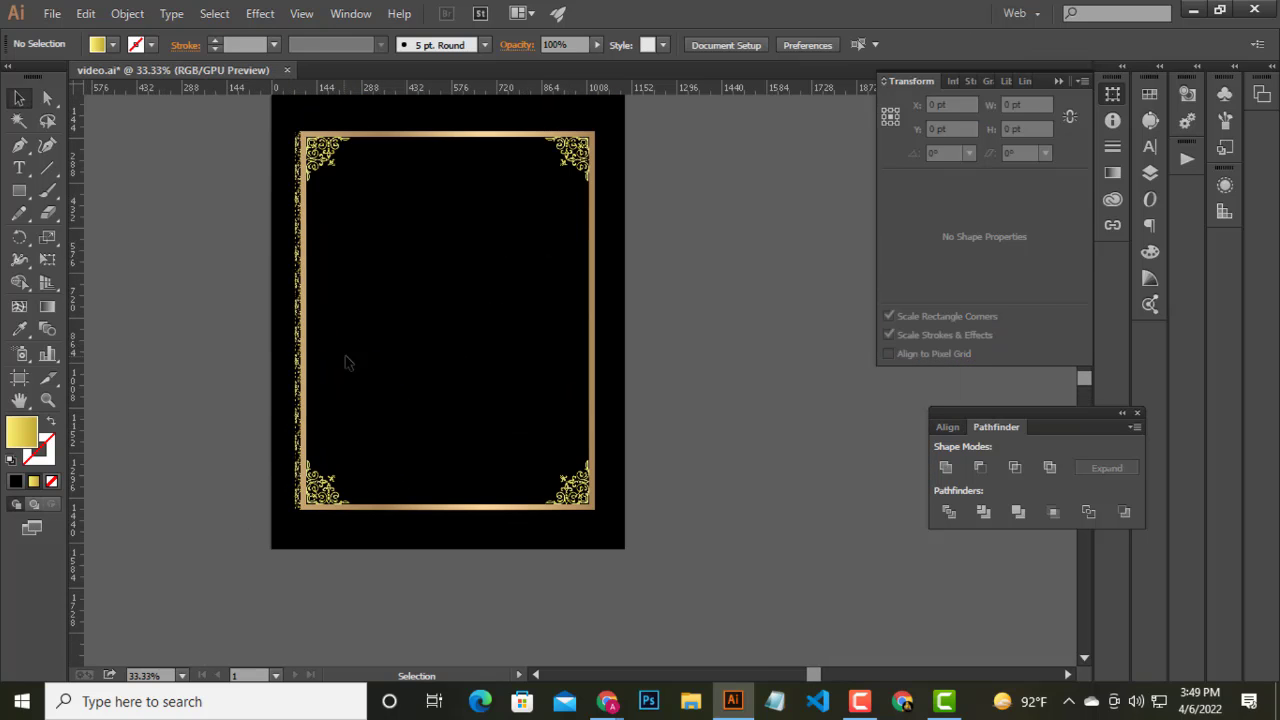
{"action": "scroll", "coordinate": [302, 305], "scroll_direction": "down", "scroll_amount": 1}
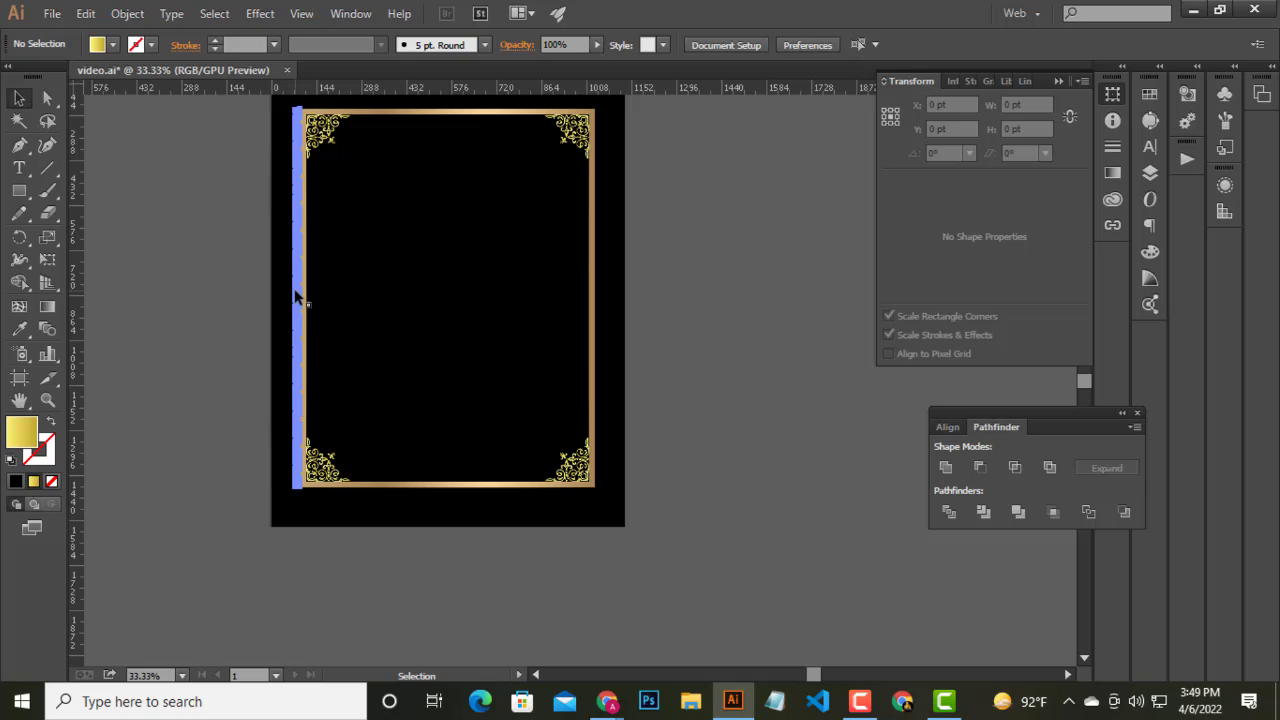
- Copy the left lace strip to the frame's right edge and mirror it across the vertical axis
{"action": "left_click_drag", "start_coordinate": [295, 290], "coordinate": [604, 312]}
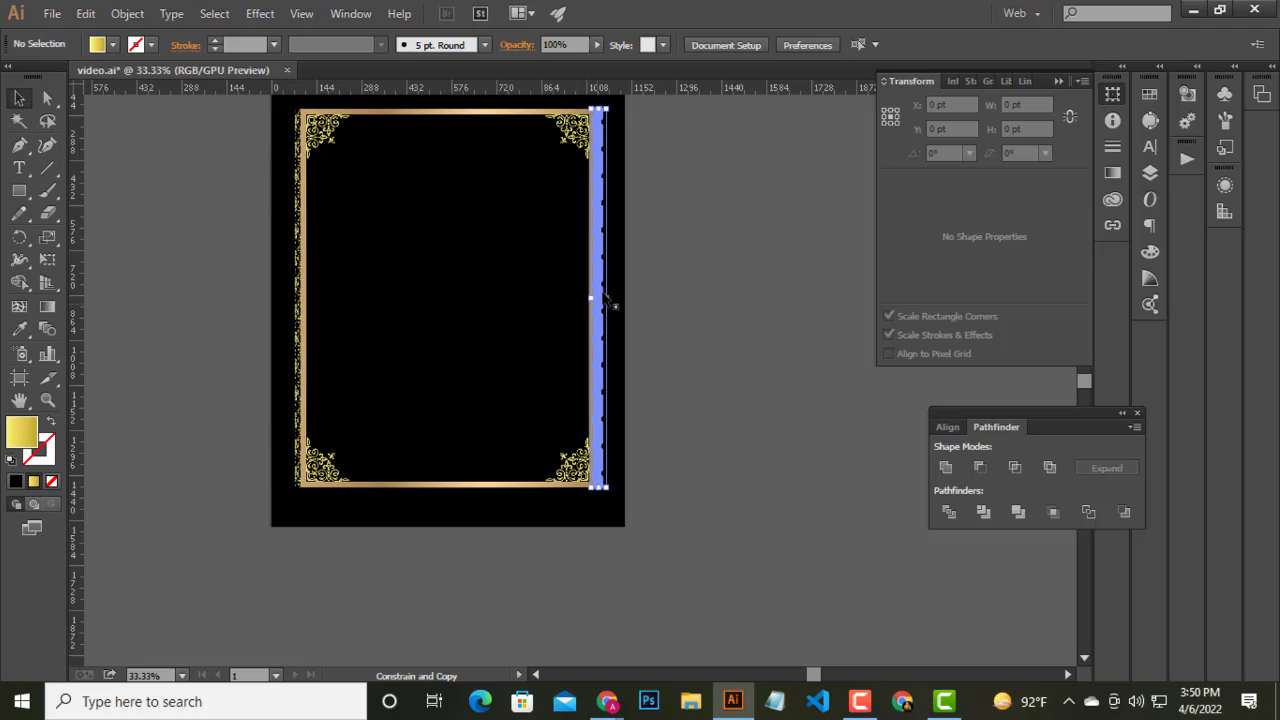
{"action": "scroll", "coordinate": [599, 303], "scroll_direction": "up", "scroll_amount": 7}
{"action": "scroll", "coordinate": [560, 300], "scroll_direction": "up", "scroll_amount": 3}
{"action": "right_click", "coordinate": [503, 277]}
{"action": "mouse_move", "coordinate": [560, 411]}
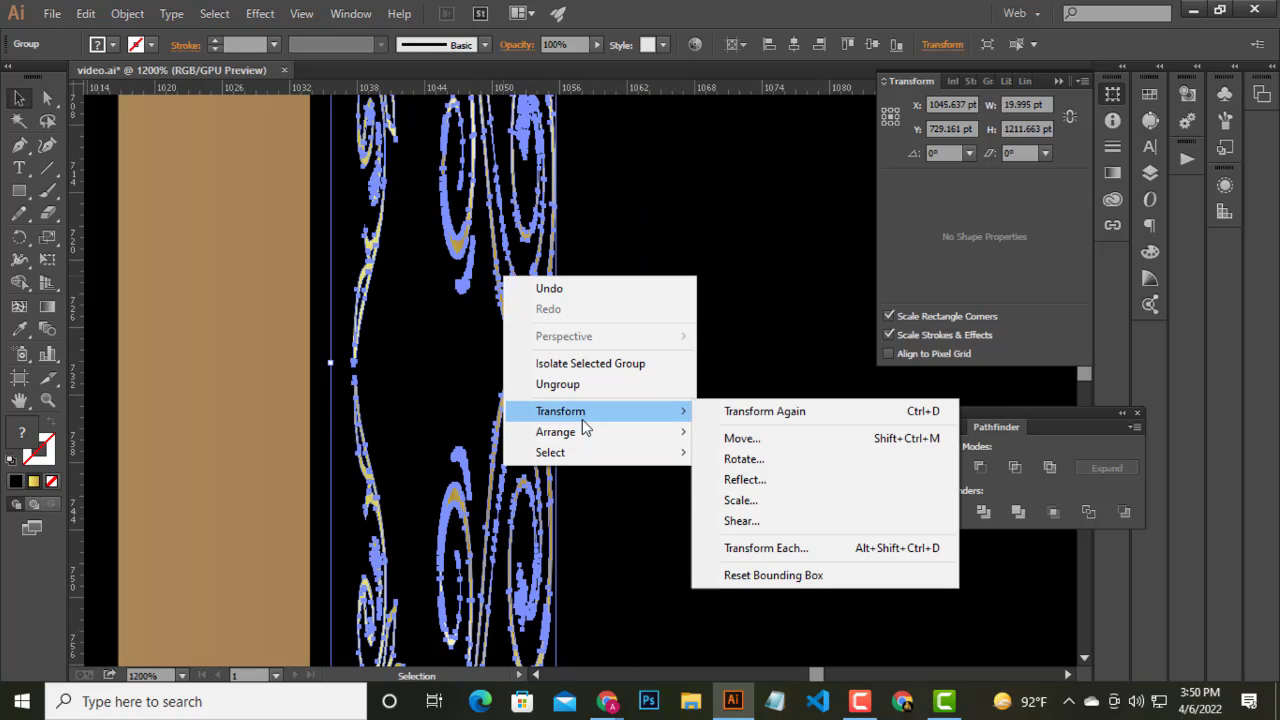
{"action": "left_click", "coordinate": [765, 482]}
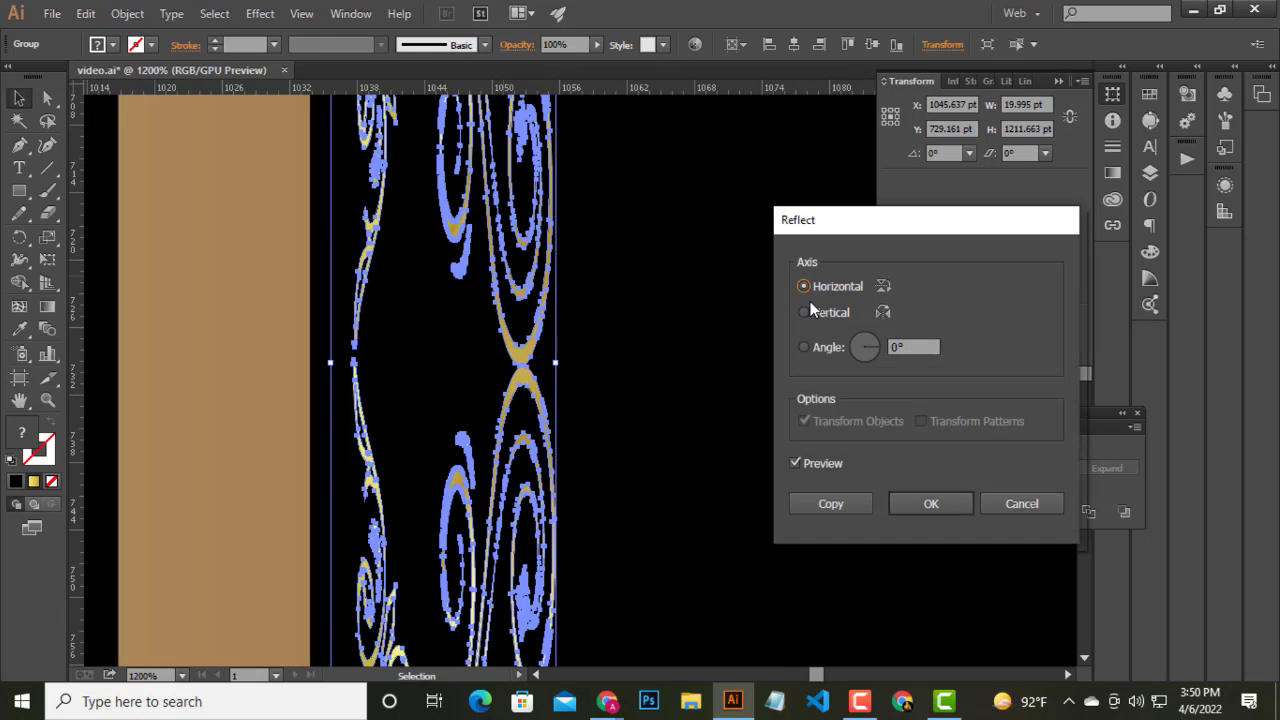
{"action": "left_click", "coordinate": [810, 310]}
{"action": "left_click", "coordinate": [929, 503]}
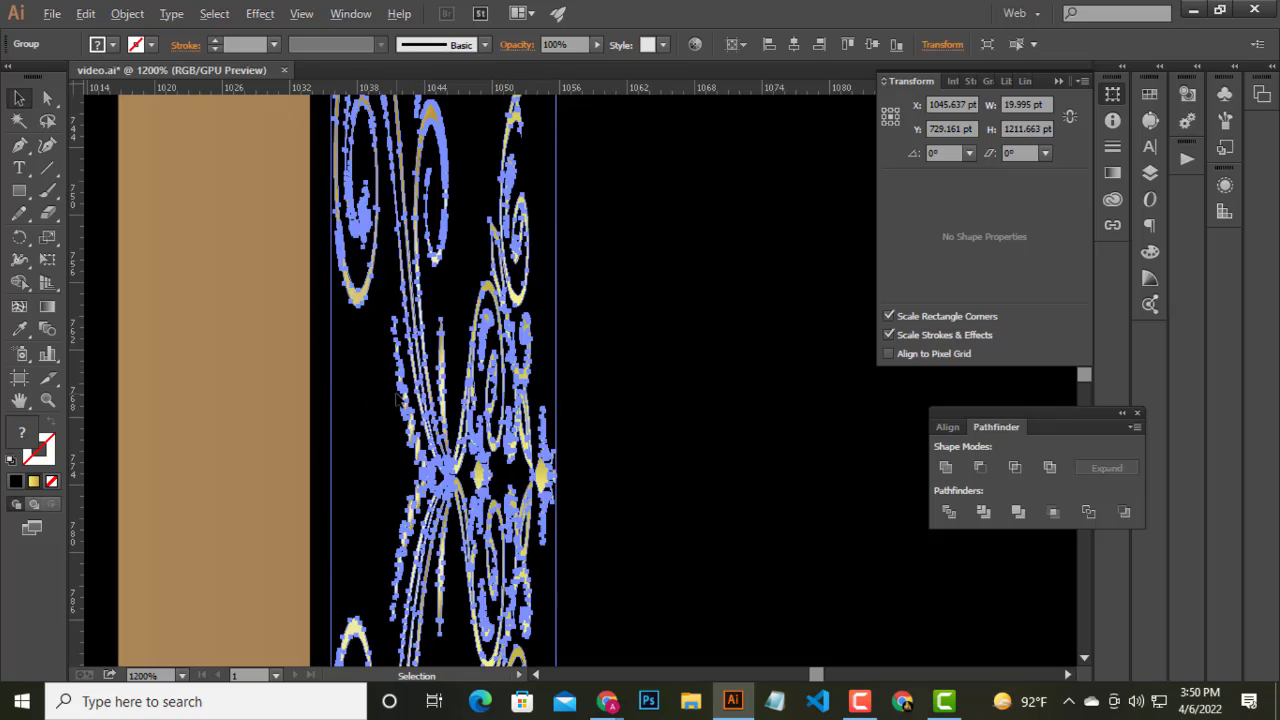
- Duplicate the swirl strip and shift the copy further to the right
{"action": "scroll", "coordinate": [378, 508], "scroll_direction": "down", "scroll_amount": 4}
{"action": "scroll", "coordinate": [405, 460], "scroll_direction": "up", "scroll_amount": 4}
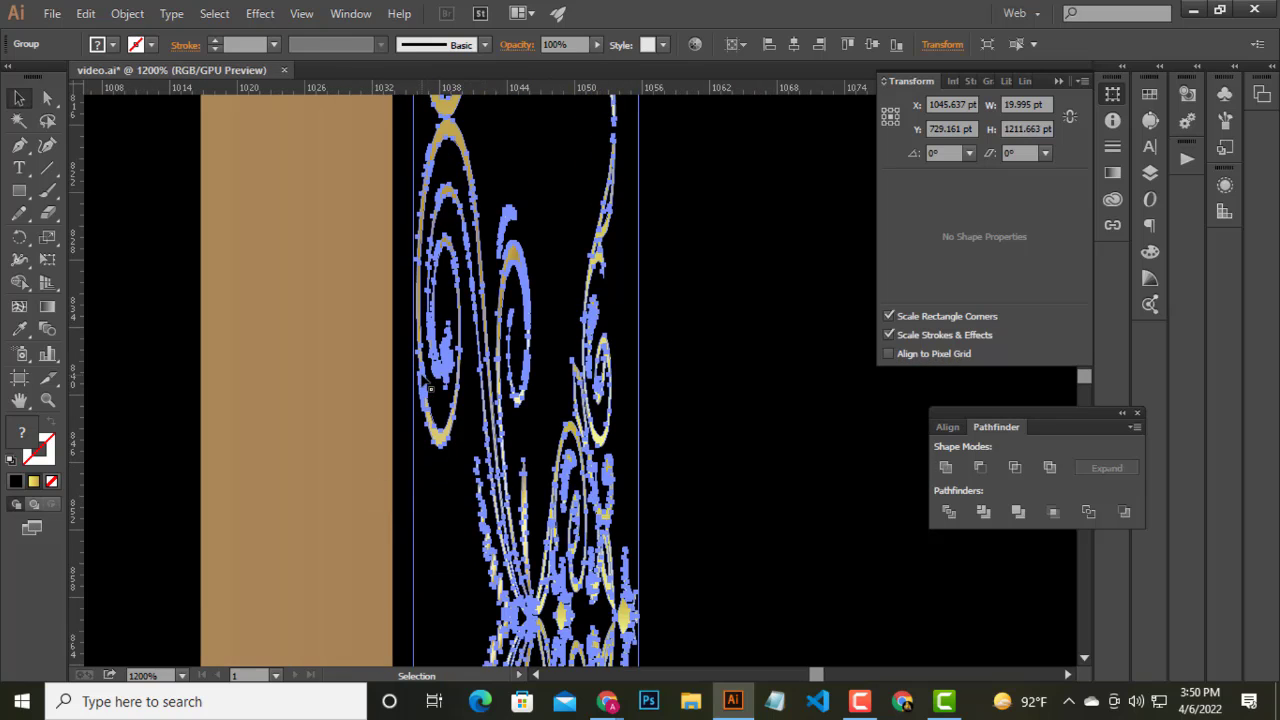
{"action": "mouse_move", "coordinate": [420, 380]}
{"action": "left_mouse_down"}
{"action": "mouse_move", "coordinate": [402, 382]}
{"action": "mouse_move", "coordinate": [413, 380]}
{"action": "left_mouse_up"}
{"action": "scroll", "coordinate": [420, 380], "scroll_direction": "down", "scroll_amount": 2}
{"action": "scroll", "coordinate": [447, 270], "scroll_direction": "up", "scroll_amount": 3}
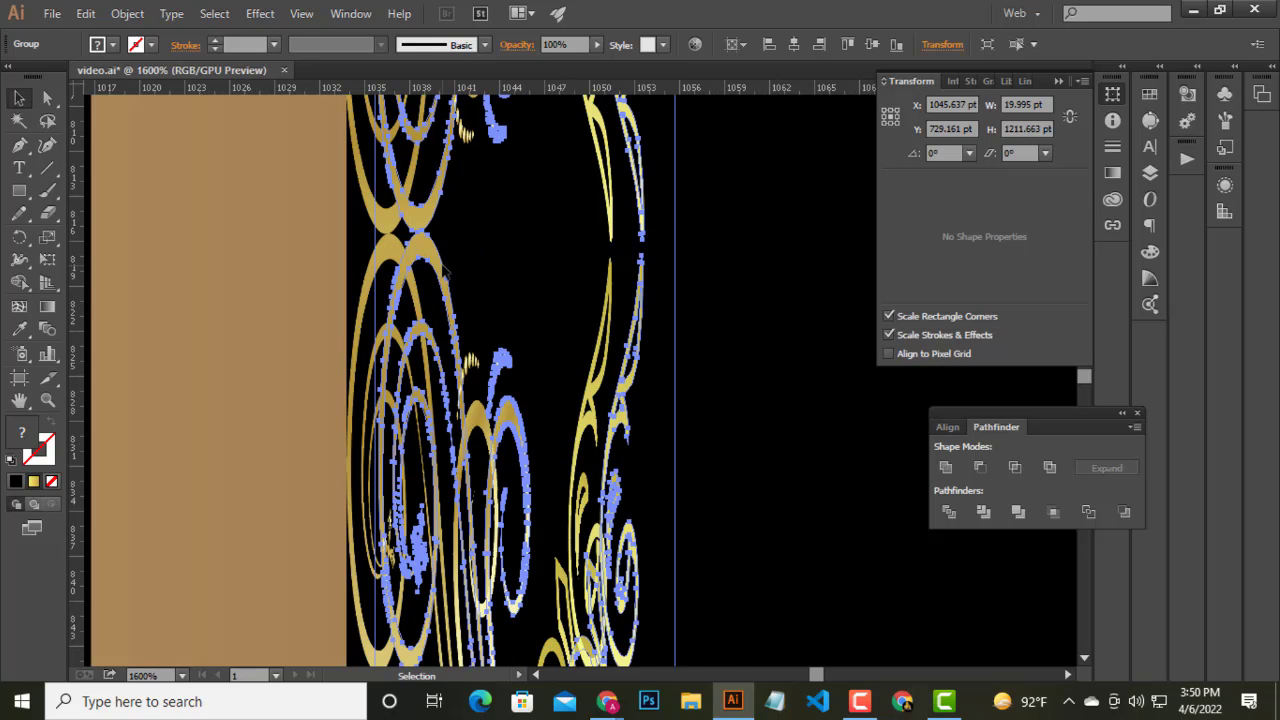
{"action": "key", "text": "Delete"}
{"action": "key", "text": "ctrl+z"}
{"action": "left_click_drag", "start_coordinate": [440, 280], "coordinate": [600, 305]}
- Move a spare lace strip copy off the artboard
{"action": "scroll", "coordinate": [590, 305], "scroll_direction": "down", "scroll_amount": 2}
{"action": "scroll", "coordinate": [590, 305], "scroll_direction": "down", "scroll_amount": 2}
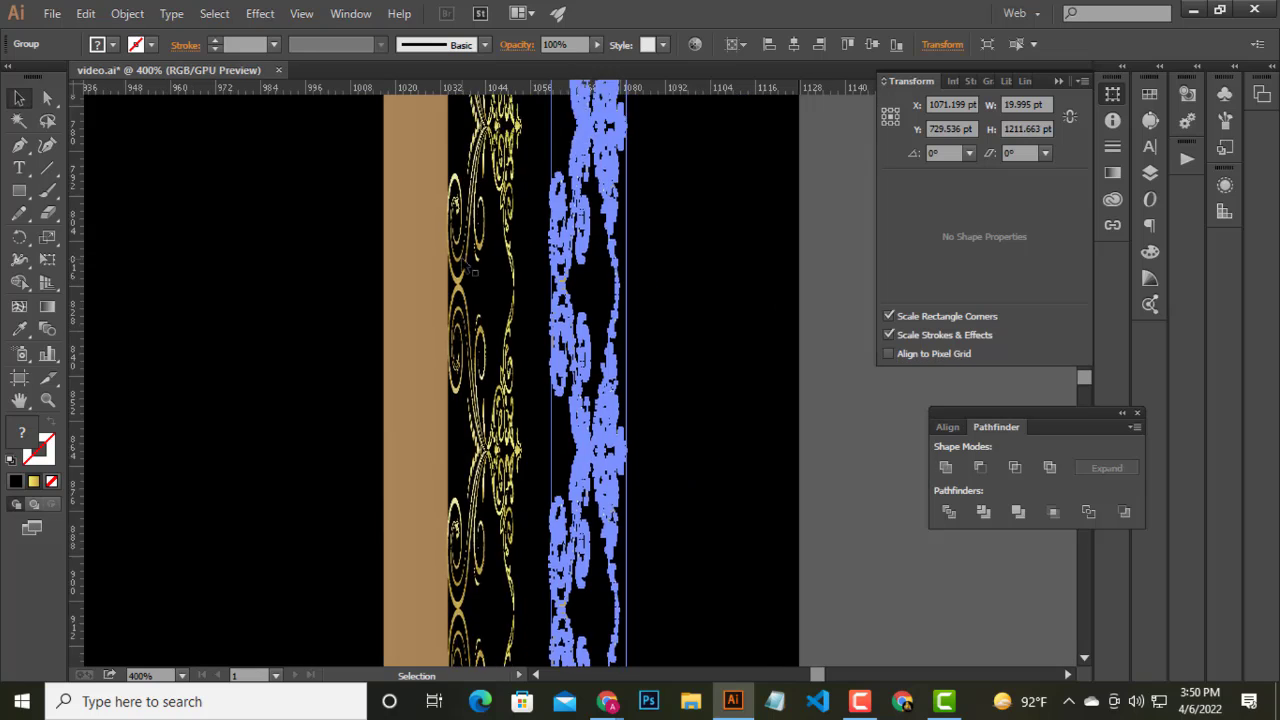
{"action": "scroll", "coordinate": [590, 305], "scroll_direction": "down", "scroll_amount": 3}
{"action": "scroll", "coordinate": [520, 346], "scroll_direction": "down", "scroll_amount": 2}
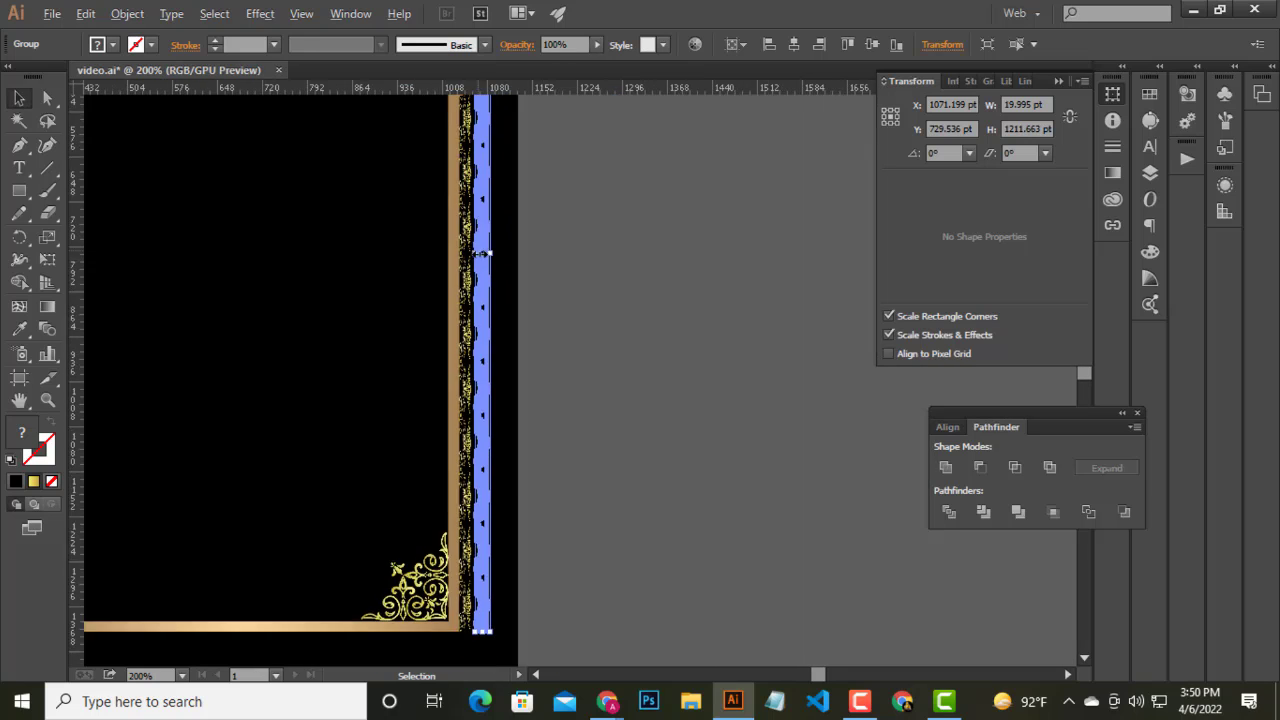
{"action": "scroll", "coordinate": [560, 340], "scroll_direction": "down", "scroll_amount": 2}
{"action": "scroll", "coordinate": [609, 340], "scroll_direction": "up", "scroll_amount": 1}
{"action": "scroll", "coordinate": [565, 333], "scroll_direction": "down", "scroll_amount": 1}
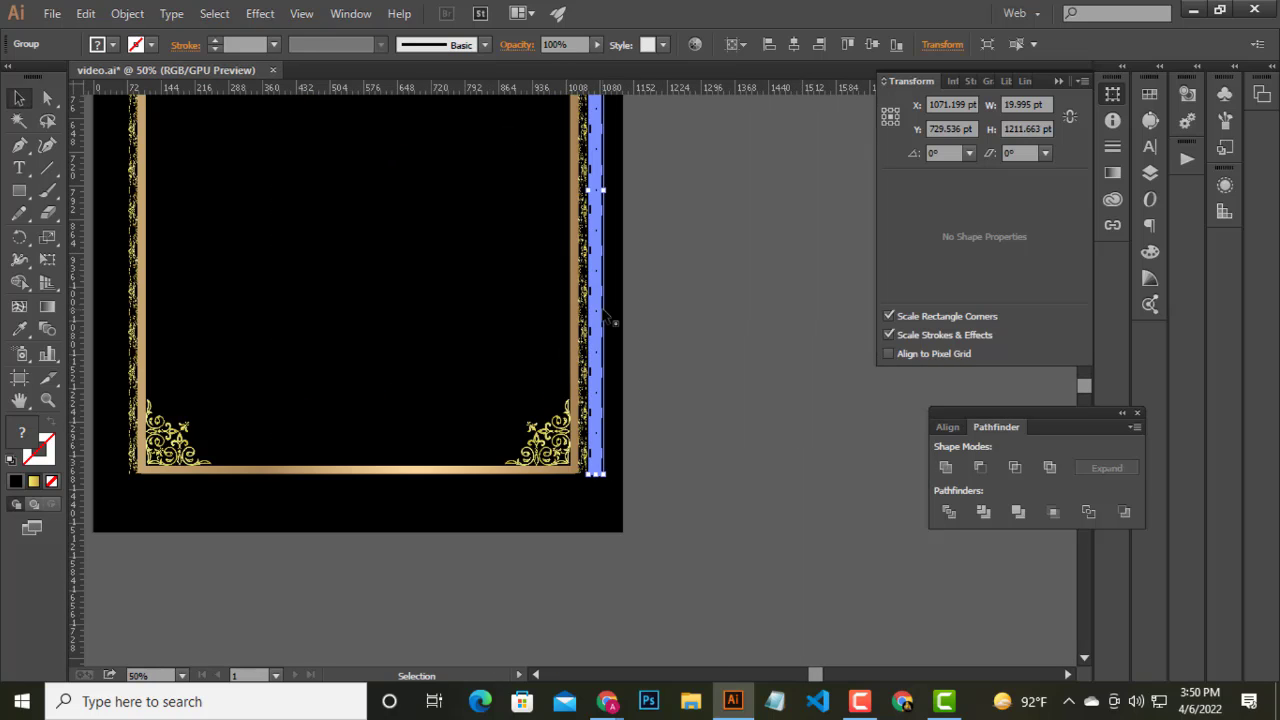
{"action": "left_click_drag", "start_coordinate": [603, 313], "coordinate": [728, 308]}
- Group the left and right edge lace strips together
{"action": "left_click", "coordinate": [651, 354]}
{"action": "left_click", "coordinate": [582, 318]}
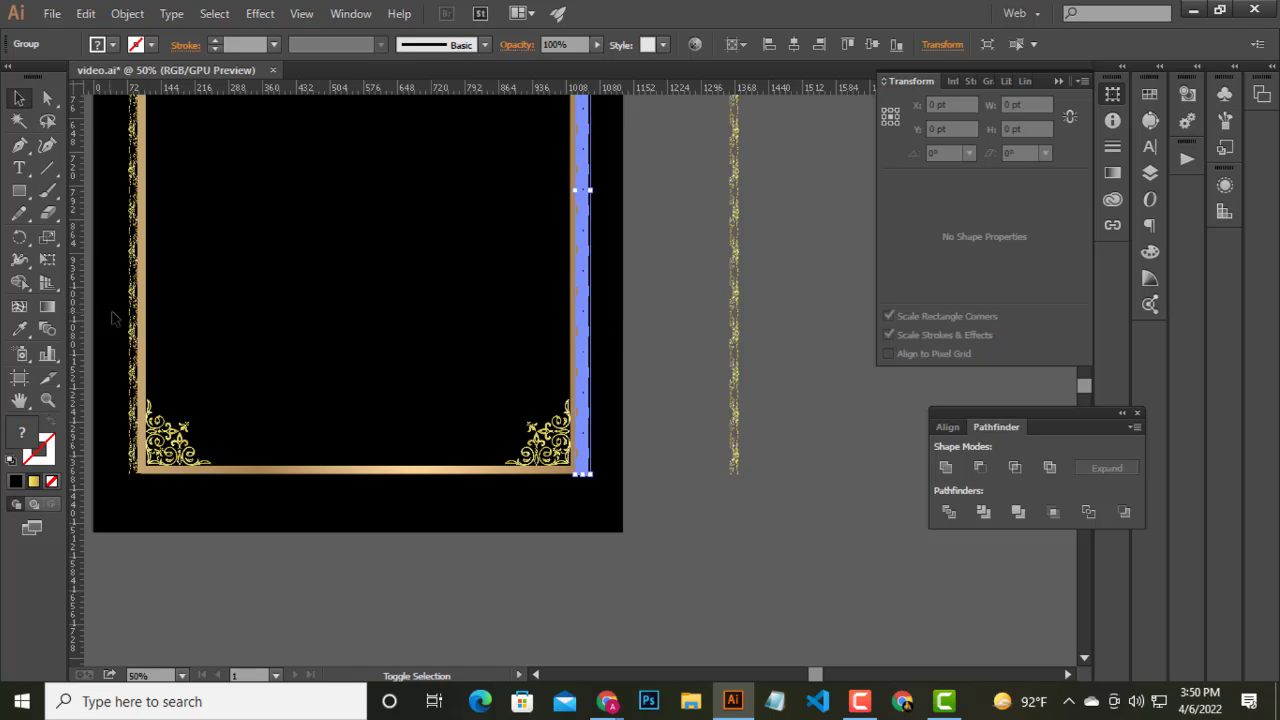
{"action": "left_click", "coordinate": [131, 318], "text": "shift"}
{"action": "right_click", "coordinate": [428, 312]}
{"action": "left_click", "coordinate": [470, 397]}
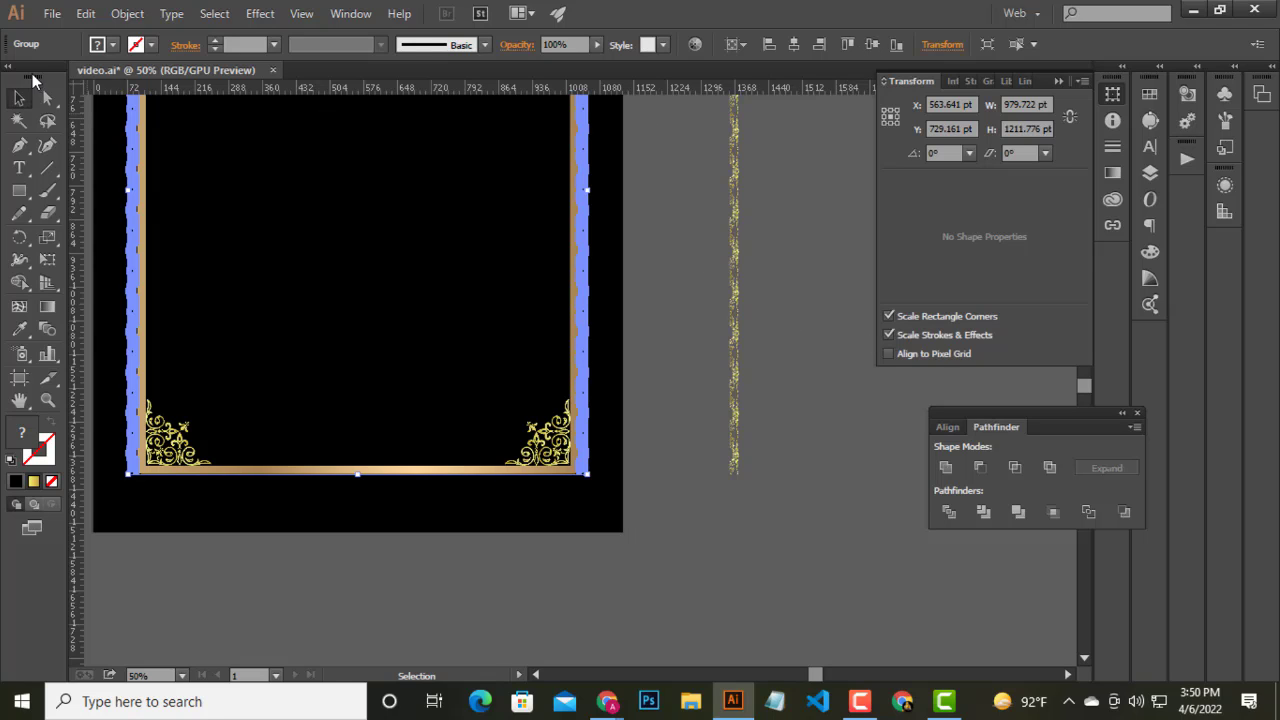
{"action": "scroll", "coordinate": [627, 312], "scroll_direction": "up", "scroll_amount": 2}
- Rotate the spare lace strip beside the artboard 90° so it lies horizontal
{"action": "left_click", "coordinate": [631, 315]}
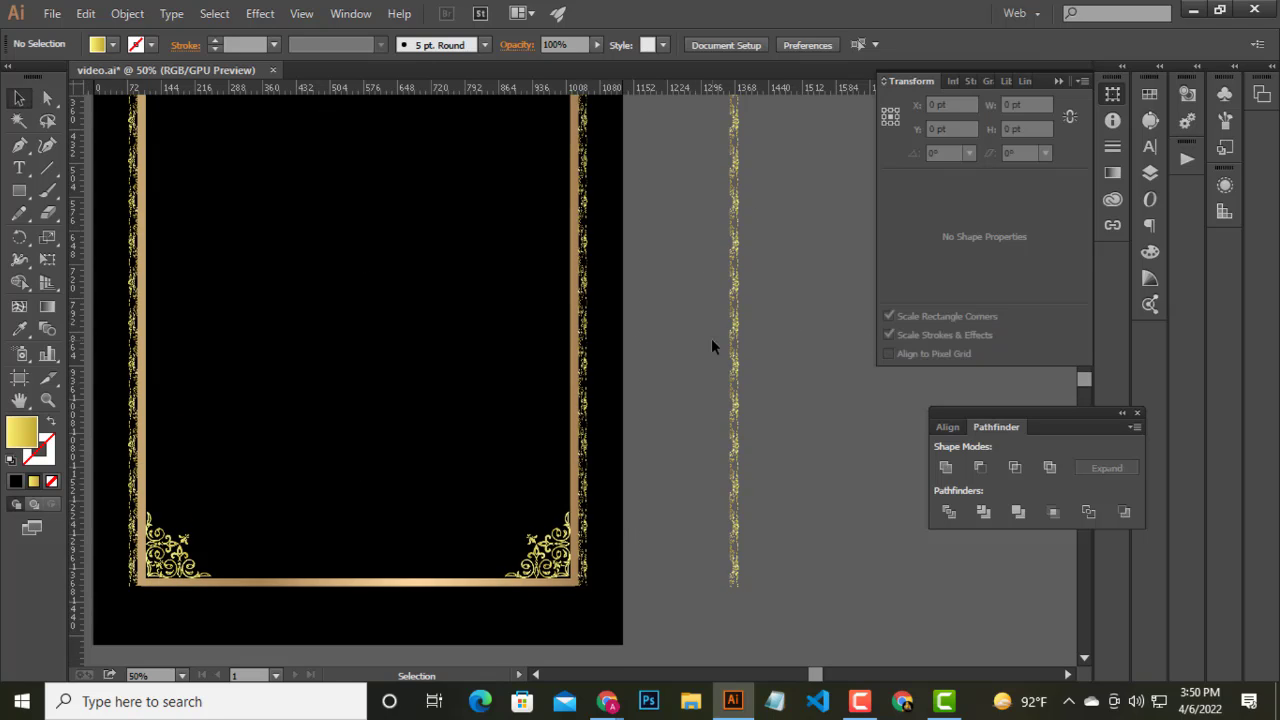
{"action": "scroll", "coordinate": [711, 338], "scroll_direction": "up", "scroll_amount": 3}
{"action": "scroll", "coordinate": [636, 336], "scroll_direction": "up", "scroll_amount": 1}
{"action": "scroll", "coordinate": [753, 314], "scroll_direction": "up", "scroll_amount": 1}
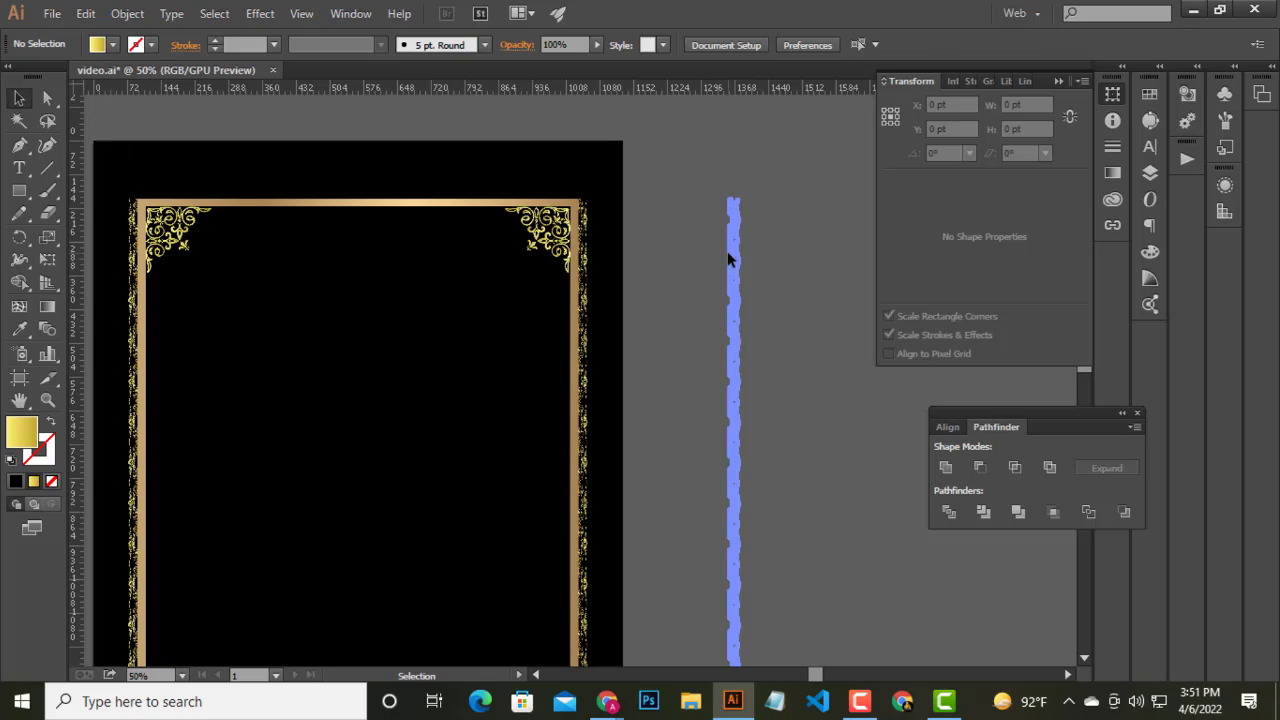
{"action": "left_click", "coordinate": [730, 251]}
{"action": "scroll", "coordinate": [768, 186], "scroll_direction": "down", "scroll_amount": 4}
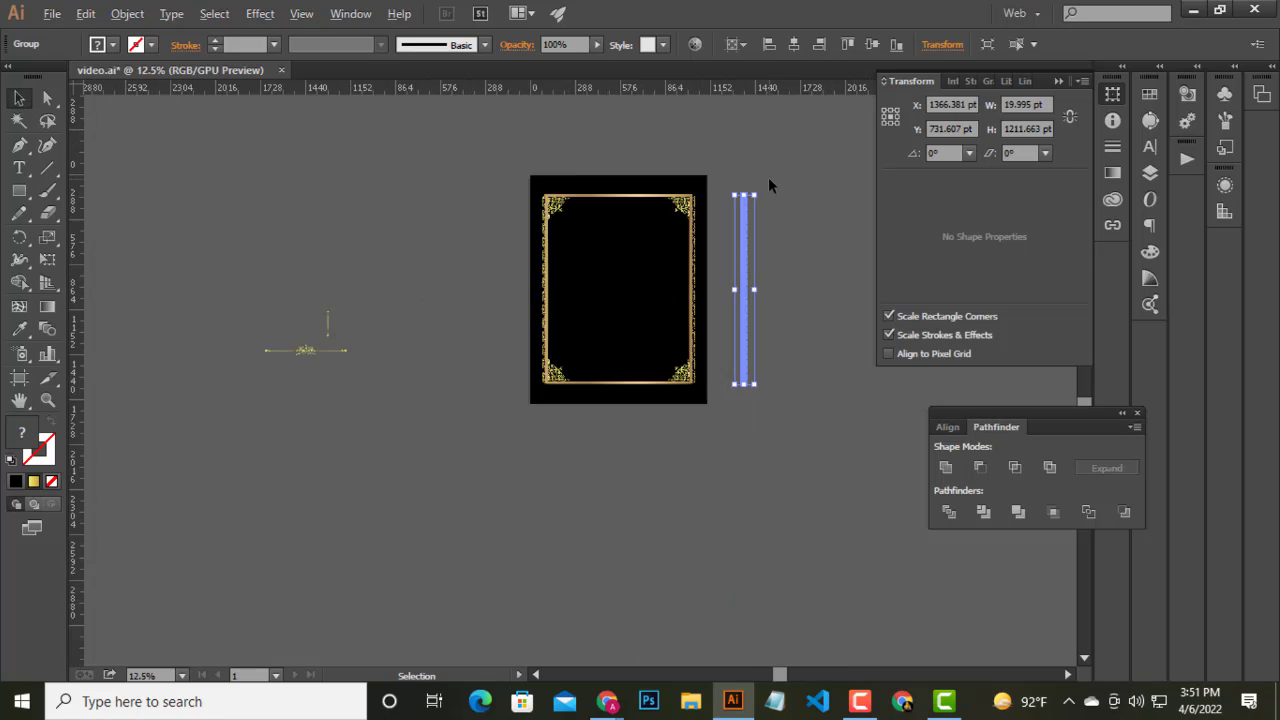
{"action": "scroll", "coordinate": [768, 183], "scroll_direction": "up", "scroll_amount": 5}
{"action": "scroll", "coordinate": [707, 169], "scroll_direction": "up", "scroll_amount": 1}
{"action": "mouse_move", "coordinate": [697, 155]}
{"action": "left_mouse_down"}
{"action": "mouse_move", "coordinate": [483, 530]}
{"action": "mouse_move", "coordinate": [495, 555]}
{"action": "left_mouse_up"}
{"action": "left_click_drag", "start_coordinate": [646, 396], "coordinate": [640, 469]}
- Reposition the horizontal strip further to the right
{"action": "scroll", "coordinate": [640, 469], "scroll_direction": "down", "scroll_amount": 3}
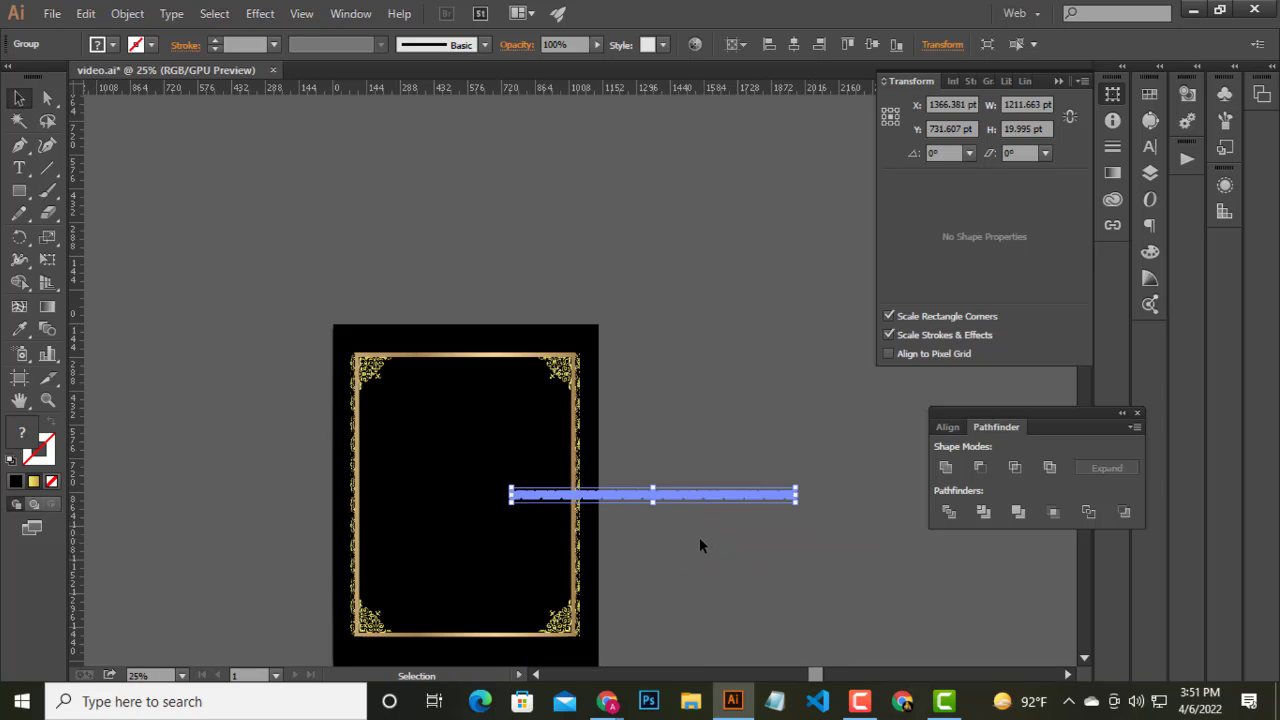
{"action": "left_click", "coordinate": [699, 537]}
{"action": "left_click_drag", "start_coordinate": [699, 537], "coordinate": [457, 523]}
{"action": "scroll", "coordinate": [437, 530], "scroll_direction": "up", "scroll_amount": 4}
{"action": "left_click_drag", "start_coordinate": [546, 360], "coordinate": [752, 431]}
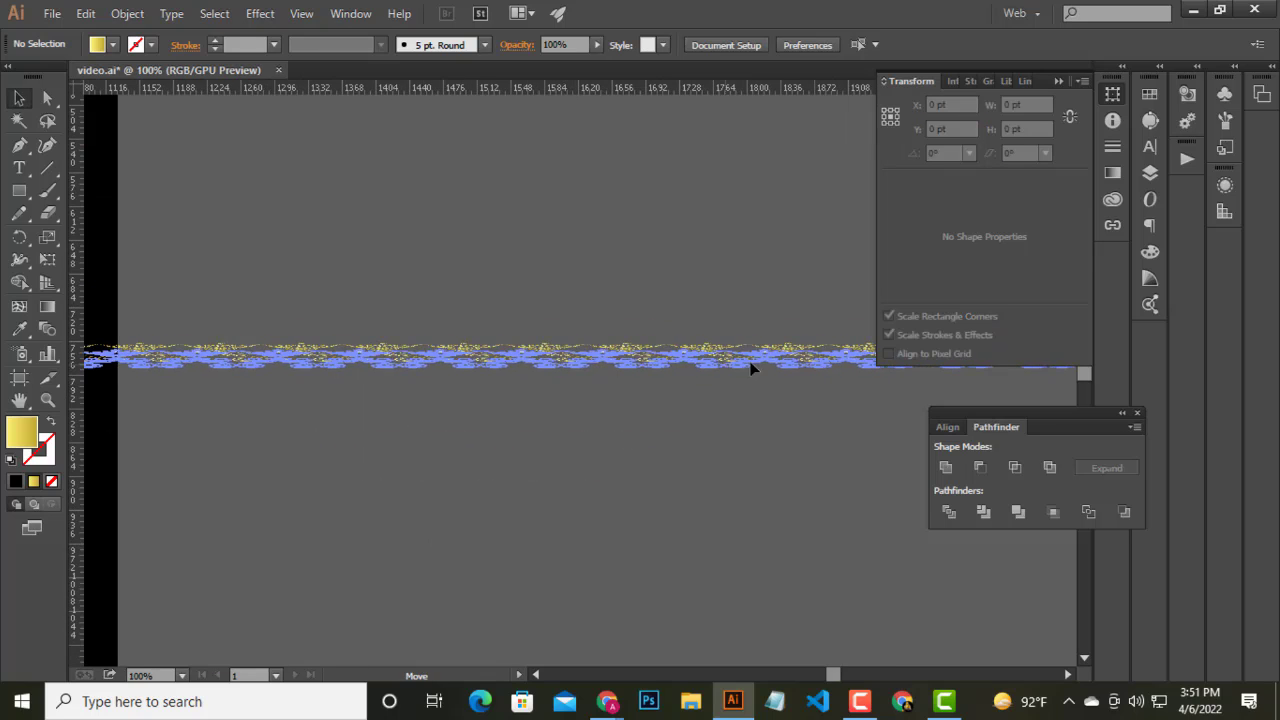
{"action": "left_click_drag", "start_coordinate": [518, 435], "coordinate": [538, 433]}
{"action": "left_click_drag", "start_coordinate": [432, 374], "coordinate": [810, 393]}
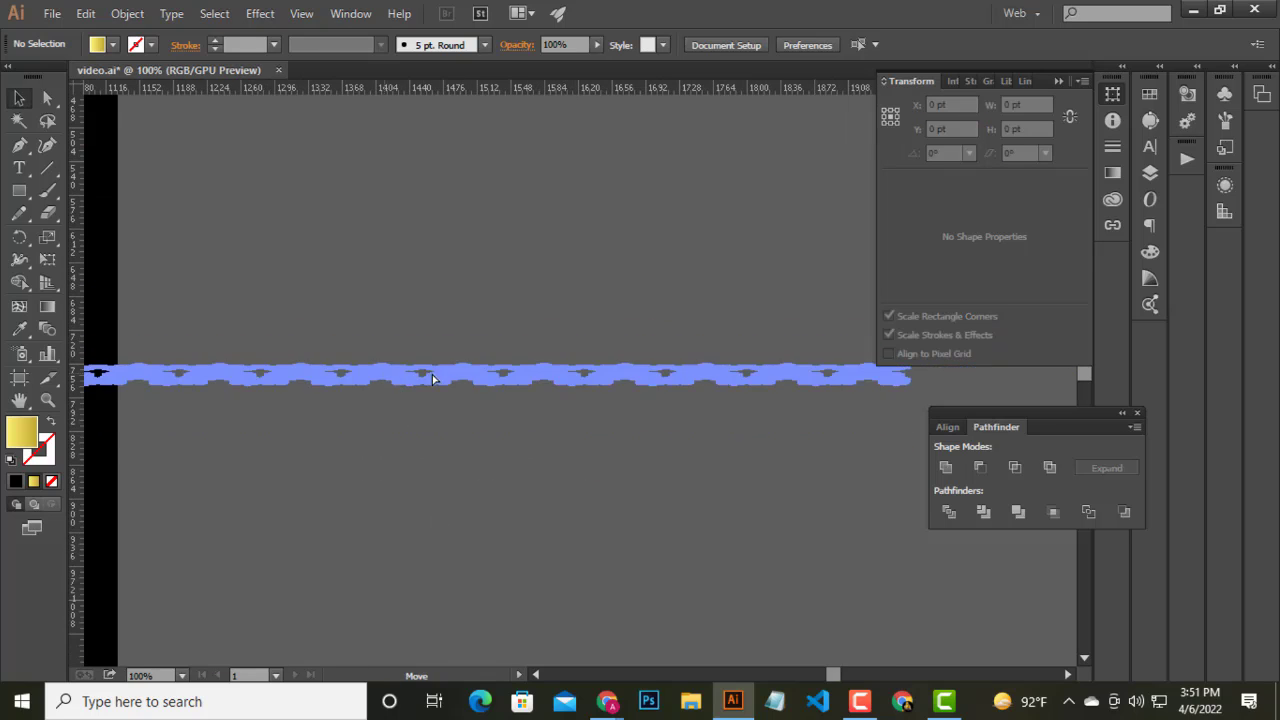
{"action": "left_click_drag", "start_coordinate": [503, 464], "coordinate": [482, 447]}
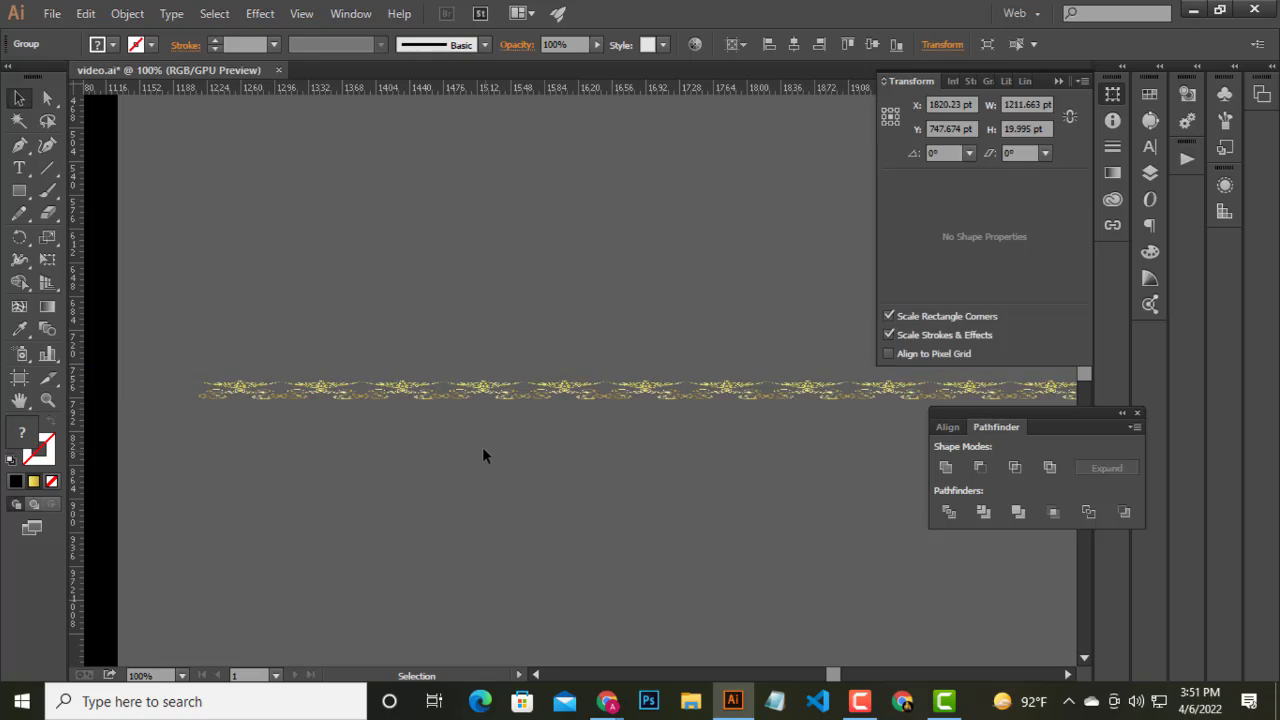
{"action": "left_click", "coordinate": [482, 447]}
- Ungroup the horizontal lace strip into separate pieces
{"action": "scroll", "coordinate": [482, 447], "scroll_direction": "down", "scroll_amount": 1}
{"action": "scroll", "coordinate": [707, 440], "scroll_direction": "right", "scroll_amount": 3}
{"action": "scroll", "coordinate": [468, 477], "scroll_direction": "right", "scroll_amount": 3}
{"action": "scroll", "coordinate": [426, 437], "scroll_direction": "up", "scroll_amount": 1}
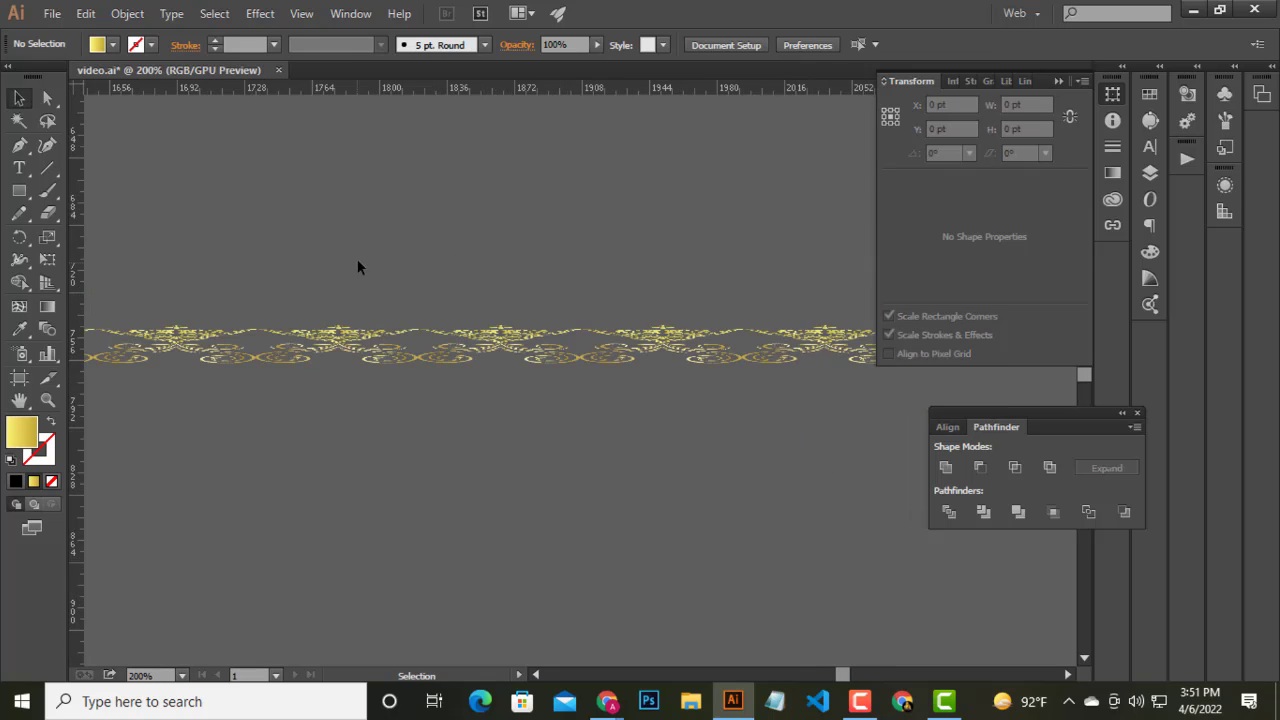
{"action": "scroll", "coordinate": [357, 266], "scroll_direction": "left", "scroll_amount": 2}
{"action": "left_click_drag", "start_coordinate": [374, 225], "coordinate": [479, 307]}
{"action": "right_click", "coordinate": [463, 285]}
{"action": "left_click", "coordinate": [543, 389]}
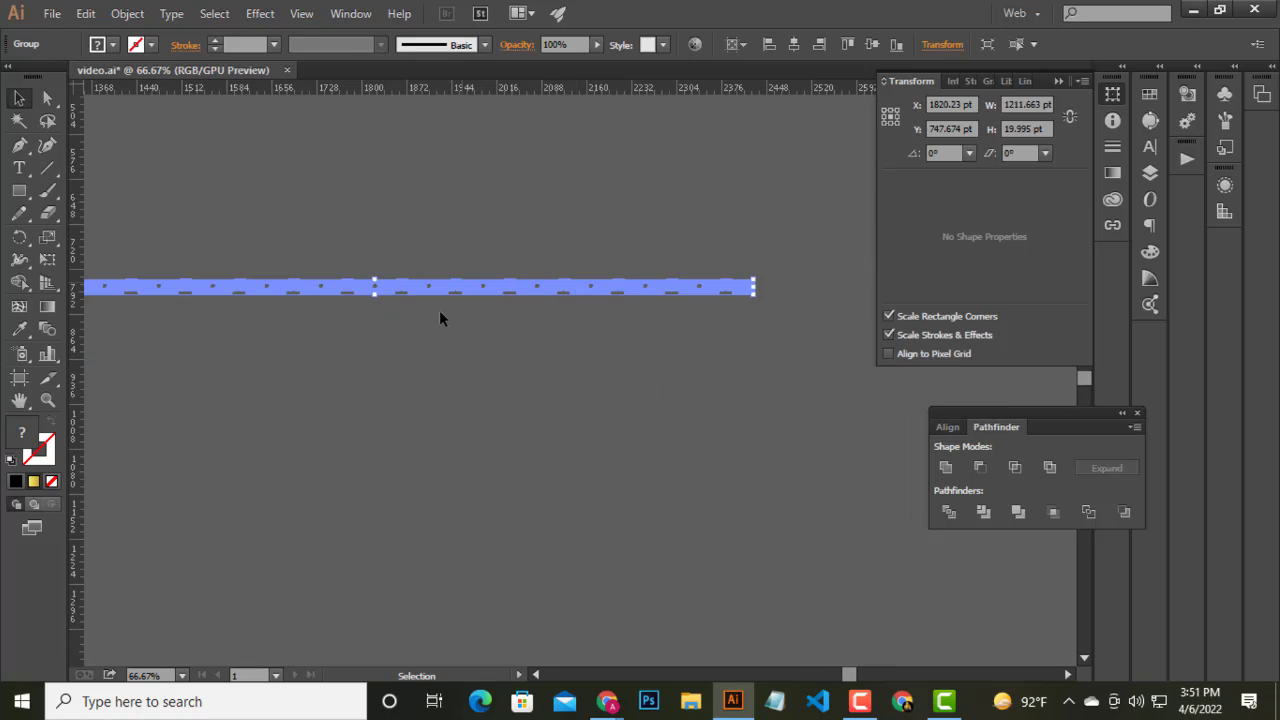
{"action": "left_click", "coordinate": [311, 211]}
- Group an 866 pt right-hand section and move it above the frame's top edge
{"action": "left_click_drag", "start_coordinate": [234, 227], "coordinate": [346, 282]}
{"action": "left_click_drag", "start_coordinate": [701, 318], "coordinate": [680, 343]}
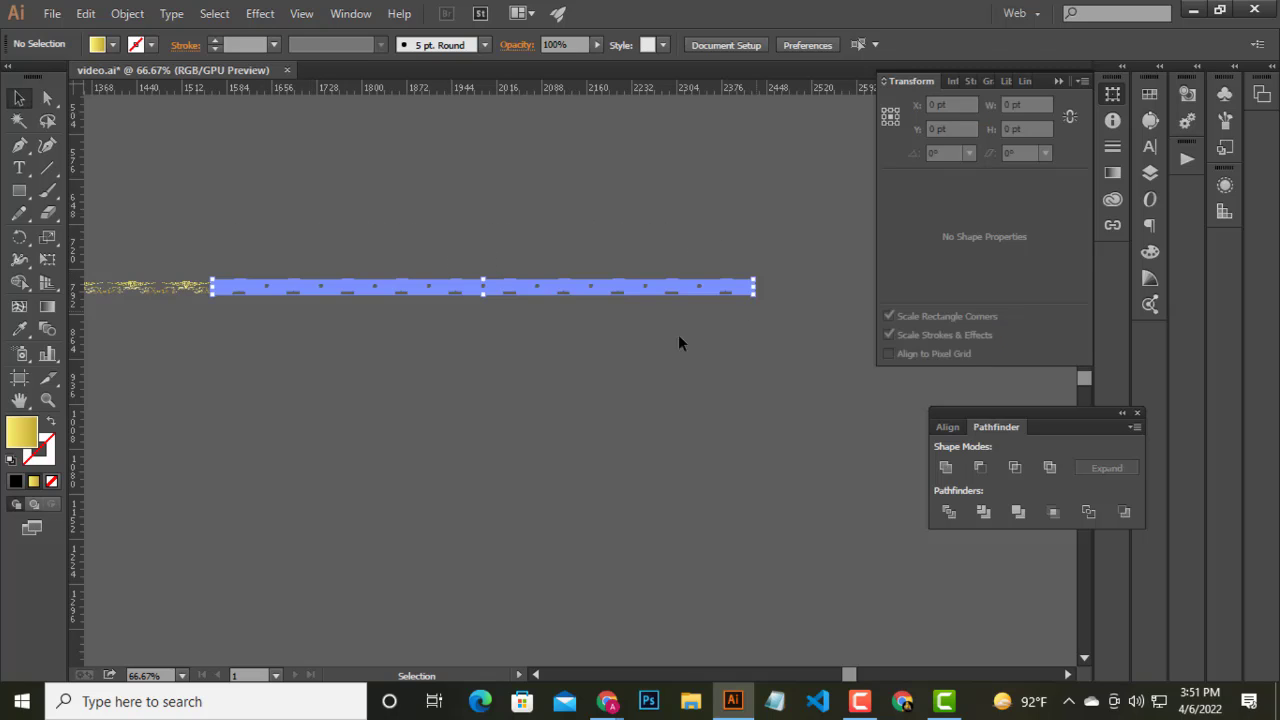
{"action": "scroll", "coordinate": [466, 334], "scroll_direction": "down", "scroll_amount": 1}
{"action": "right_click", "coordinate": [427, 252]}
{"action": "left_click", "coordinate": [487, 346]}
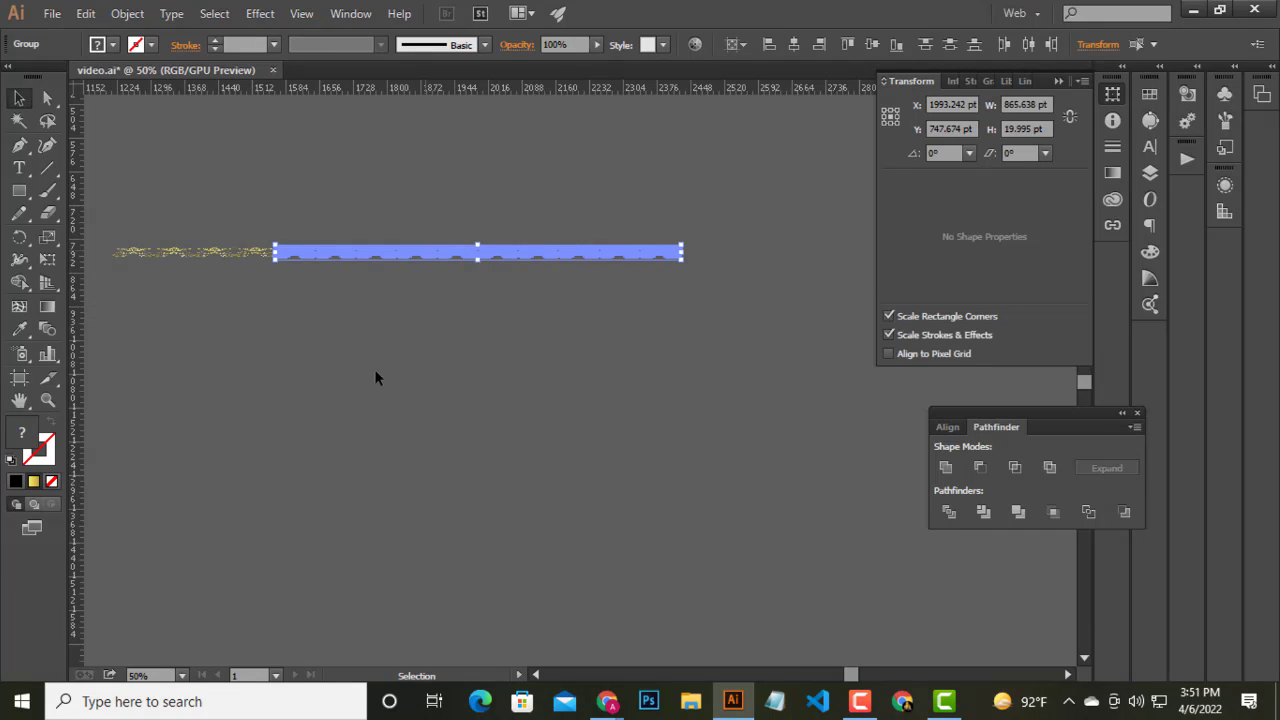
{"action": "scroll", "coordinate": [420, 380], "scroll_direction": "up", "scroll_amount": 1}
{"action": "scroll", "coordinate": [460, 391], "scroll_direction": "left", "scroll_amount": 2}
{"action": "left_click", "coordinate": [357, 434]}
{"action": "scroll", "coordinate": [458, 541], "scroll_direction": "down", "scroll_amount": 2}
{"action": "left_click_drag", "start_coordinate": [458, 541], "coordinate": [464, 547]}
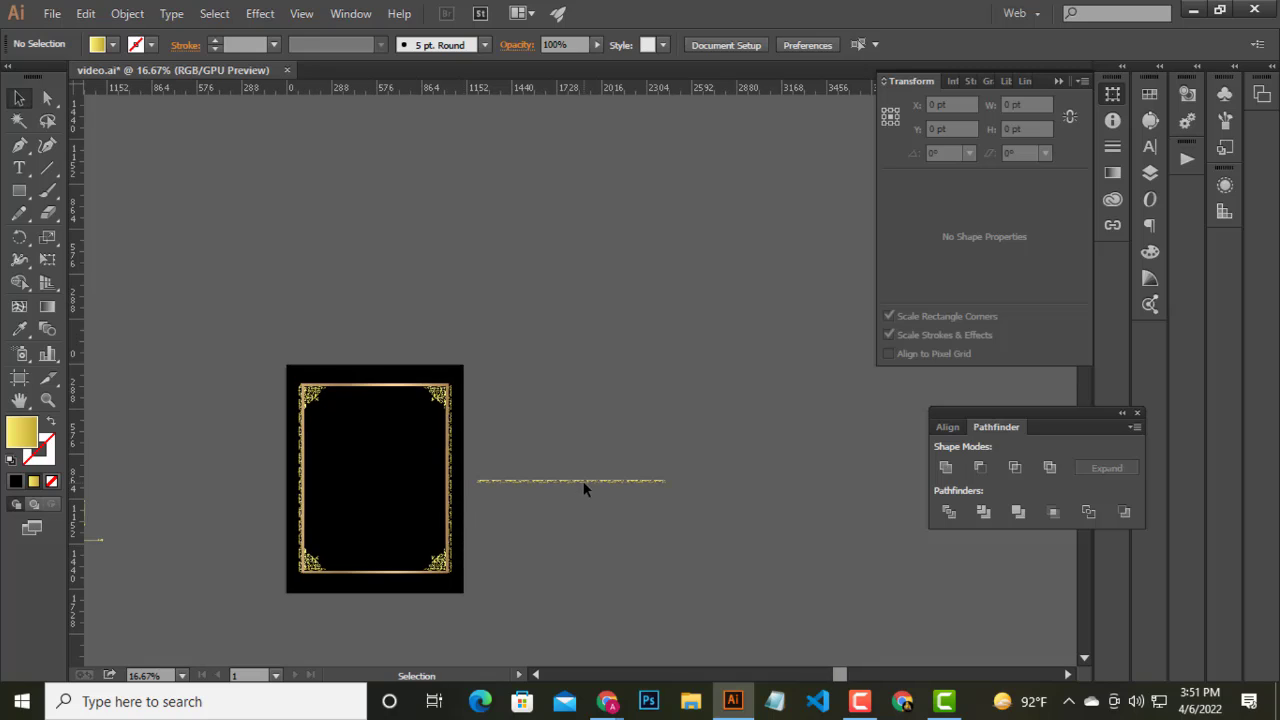
- Drop the lace strip along the gold frame's top edge
{"action": "left_click", "coordinate": [342, 383]}
{"action": "scroll", "coordinate": [357, 394], "scroll_direction": "up", "scroll_amount": 5}
{"action": "scroll", "coordinate": [357, 394], "scroll_direction": "down", "scroll_amount": 3}
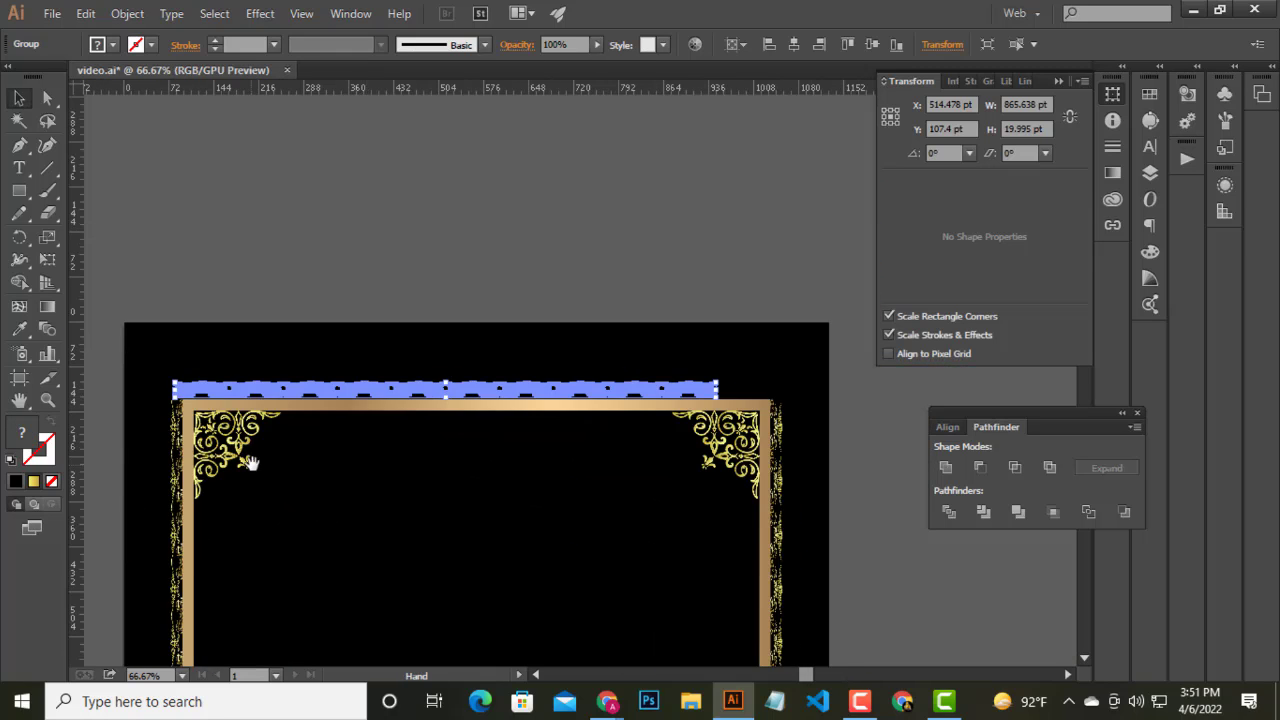
{"action": "scroll", "coordinate": [172, 425], "scroll_direction": "up", "scroll_amount": 3}
{"action": "scroll", "coordinate": [172, 425], "scroll_direction": "up", "scroll_amount": 1}
{"action": "scroll", "coordinate": [172, 425], "scroll_direction": "up", "scroll_amount": 2}
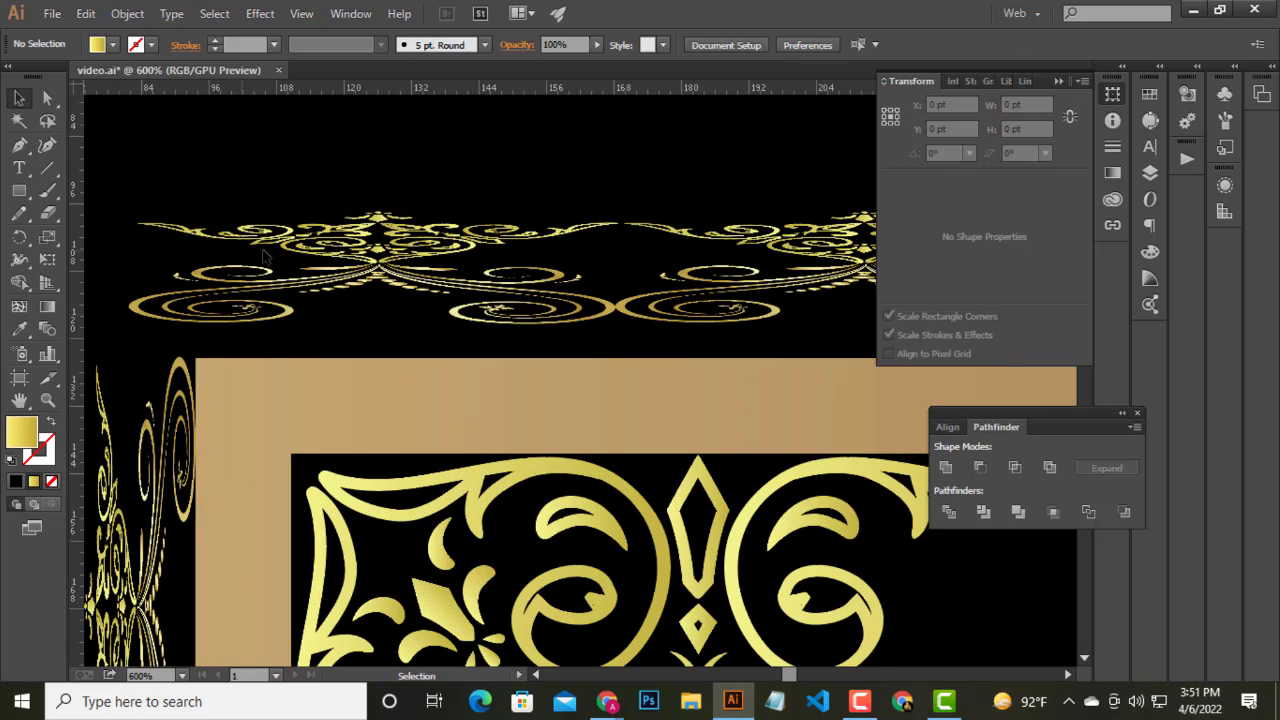
- Left-align the top lace strip with the left side strip, then deselect and zoom out
{"action": "left_click", "coordinate": [382, 281]}
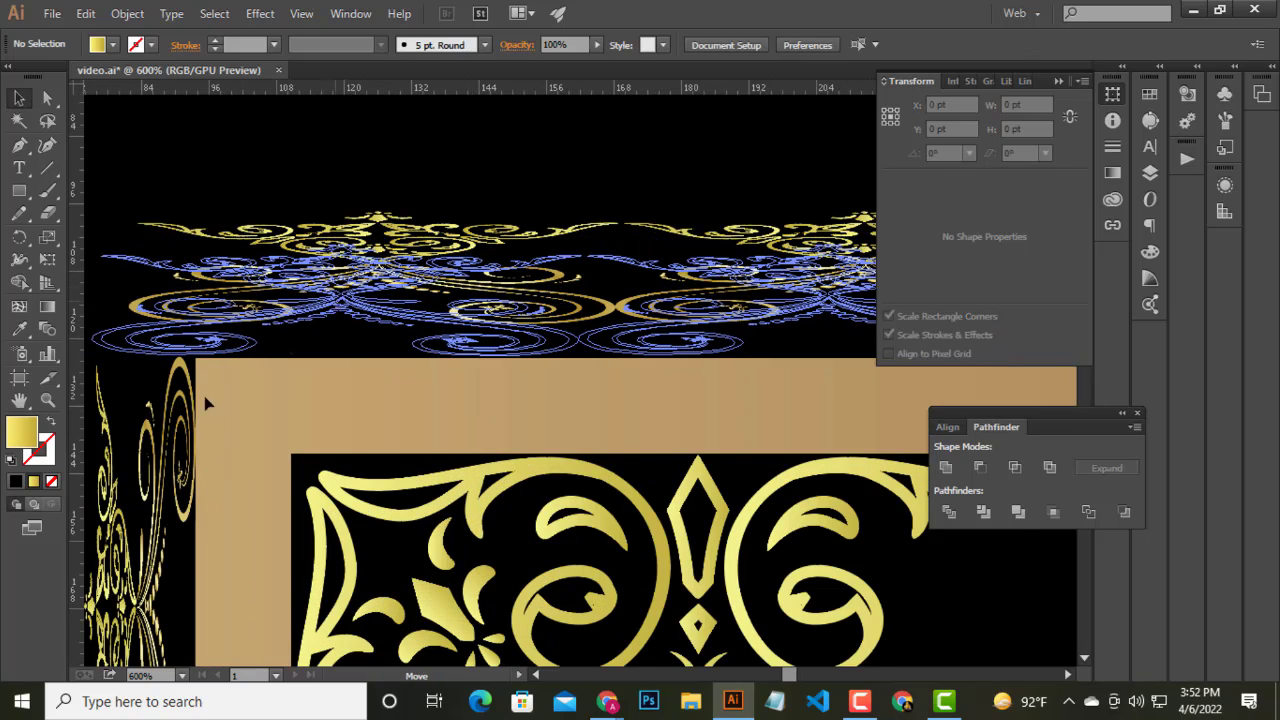
{"action": "scroll", "coordinate": [206, 400], "scroll_direction": "left", "scroll_amount": 3}
{"action": "scroll", "coordinate": [206, 400], "scroll_direction": "down", "scroll_amount": 1}
{"action": "left_click", "coordinate": [338, 468], "text": "shift"}
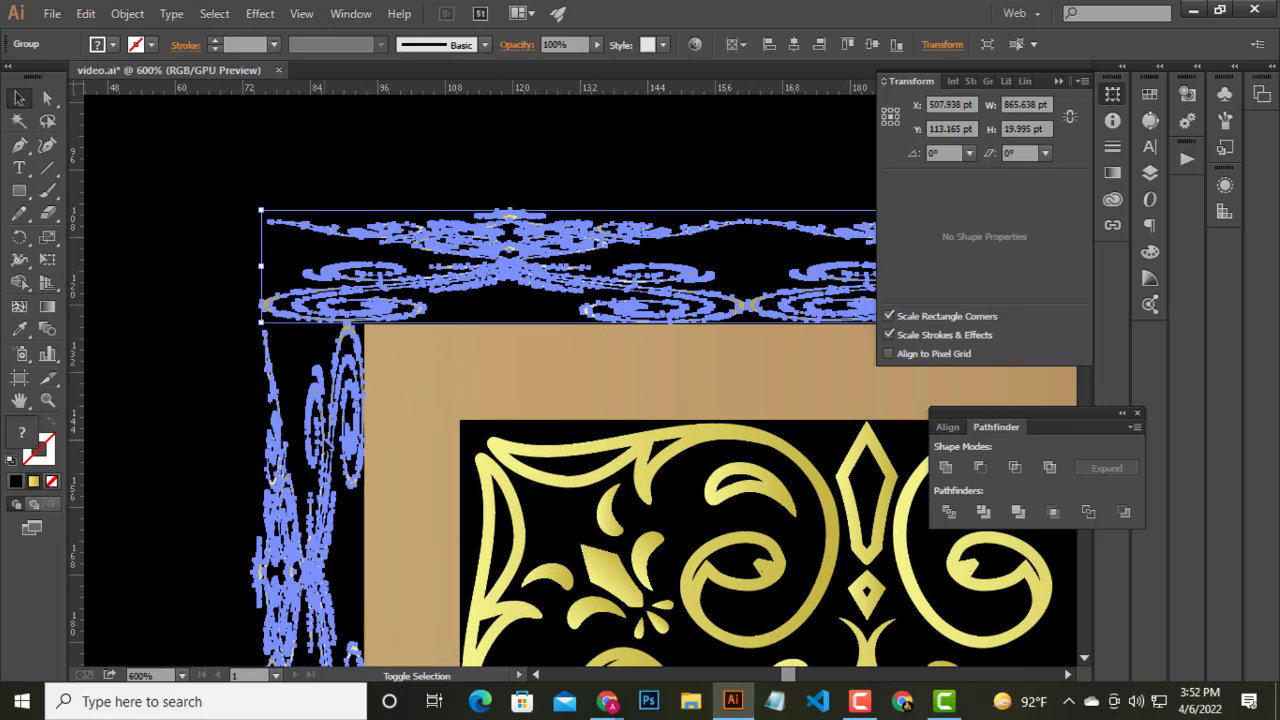
{"action": "left_click", "coordinate": [768, 45]}
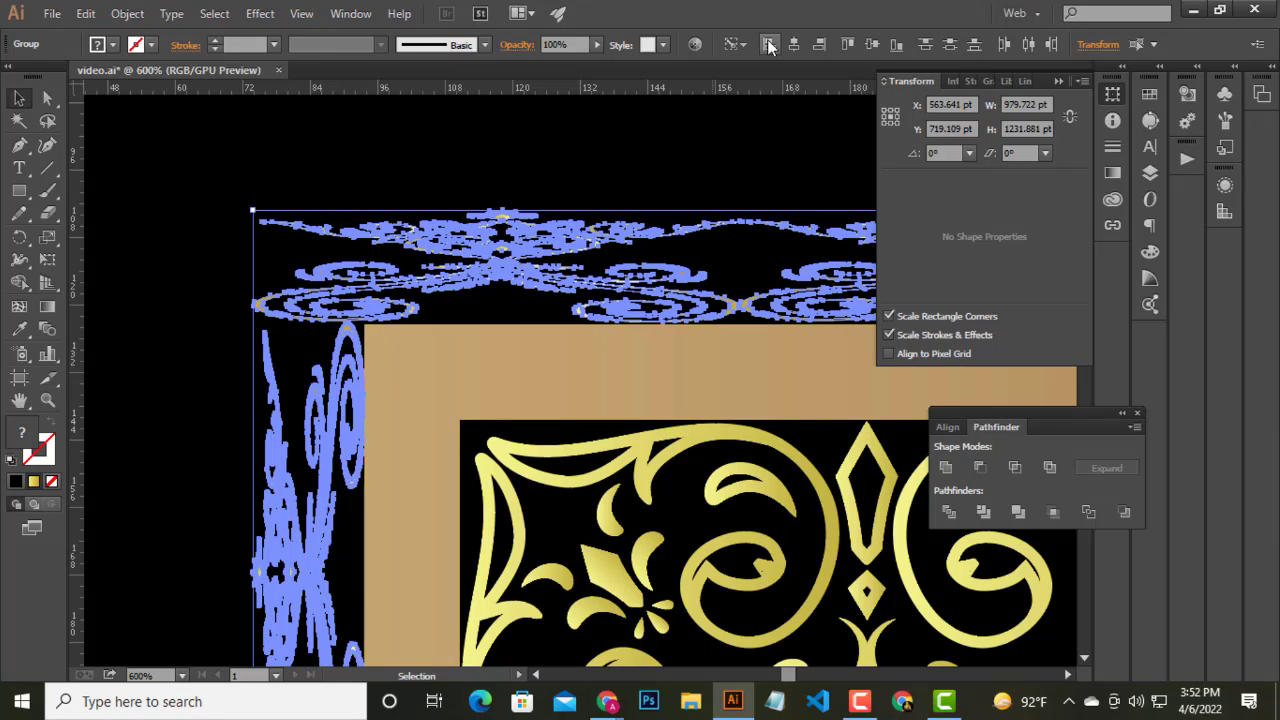
{"action": "key", "text": "ctrl+shift+a"}
{"action": "key", "text": "ctrl+minus"}
{"action": "key", "text": "ctrl+minus"}
{"action": "key", "text": "ctrl+minus"}
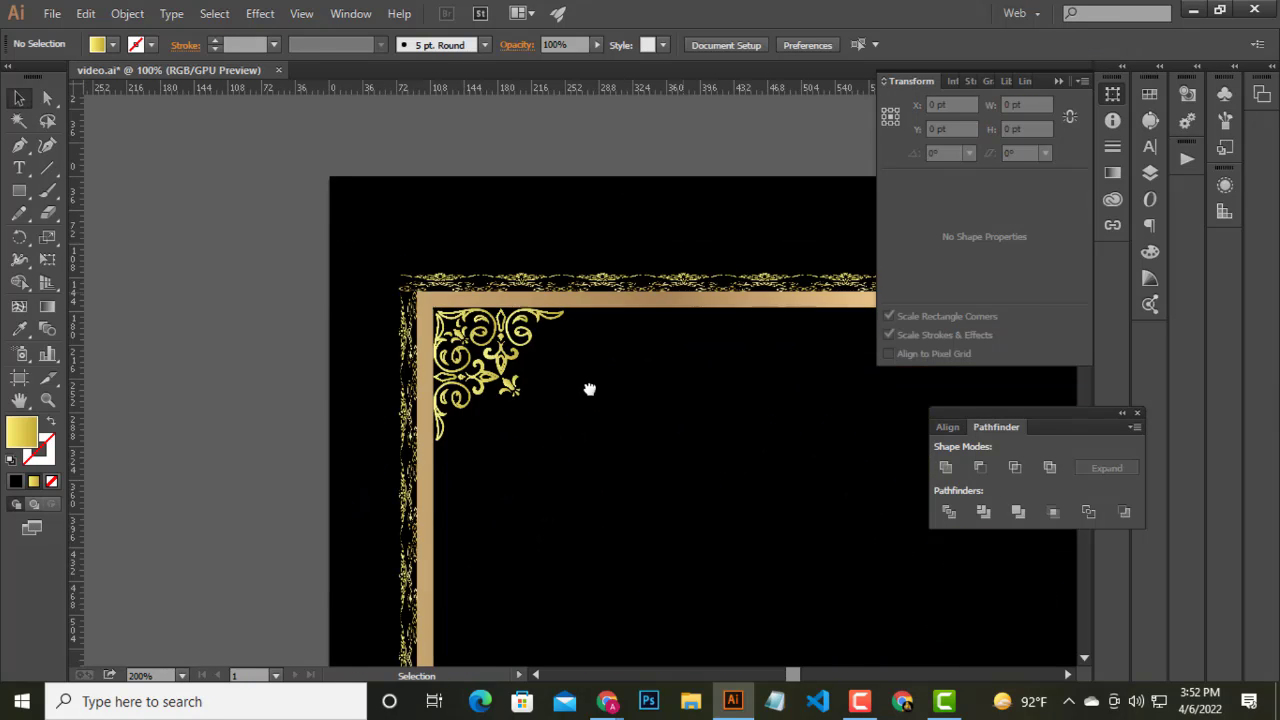
{"action": "key", "text": "ctrl+minus"}
{"action": "scroll", "coordinate": [523, 354], "scroll_direction": "down", "scroll_amount": 3}
{"action": "key", "text": "ctrl+minus"}
- Check the leftover strip beside the artboard, then zoom into the frame's top-right corner
{"action": "left_click_drag", "start_coordinate": [723, 443], "coordinate": [554, 320]}
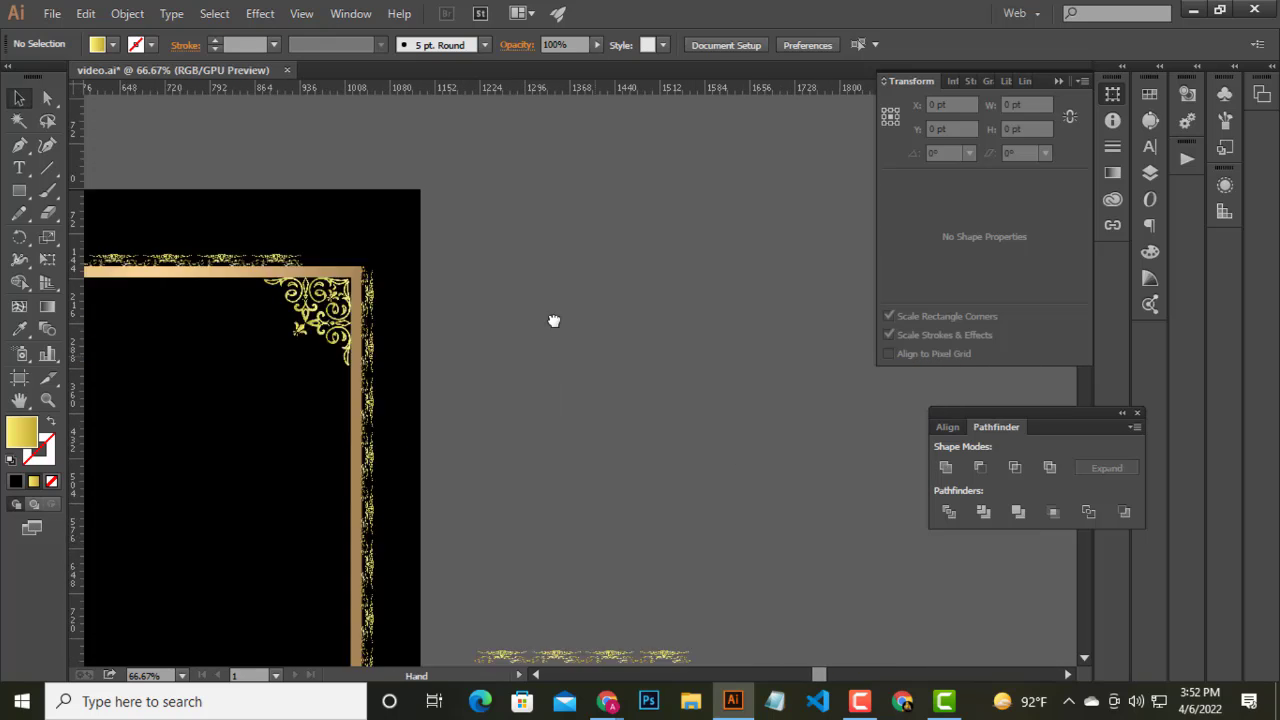
{"action": "scroll", "coordinate": [449, 450], "scroll_direction": "down", "scroll_amount": 3}
{"action": "left_click", "coordinate": [450, 456]}
{"action": "scroll", "coordinate": [463, 484], "scroll_direction": "up", "scroll_amount": 2}
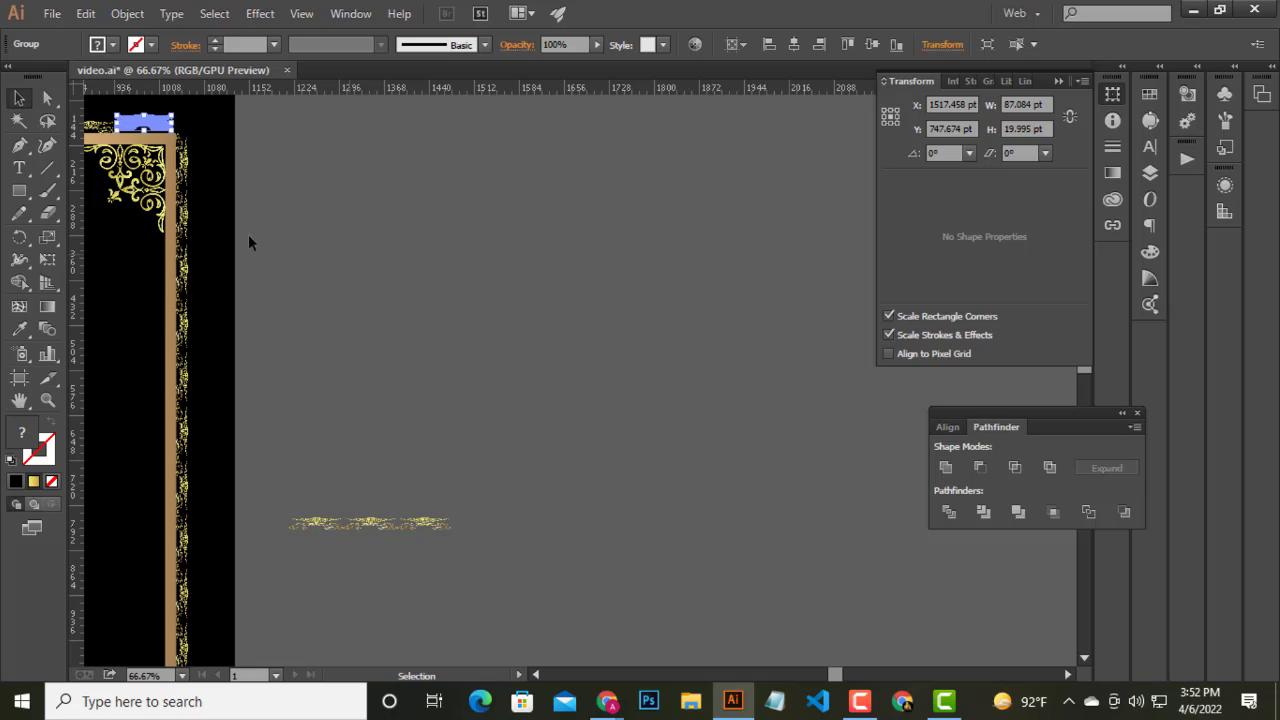
{"action": "left_click", "coordinate": [358, 294]}
{"action": "key", "text": "ctrl+plus"}
{"action": "key", "text": "ctrl+plus"}
{"action": "key", "text": "ctrl+plus"}
{"action": "key", "text": "ctrl+plus"}
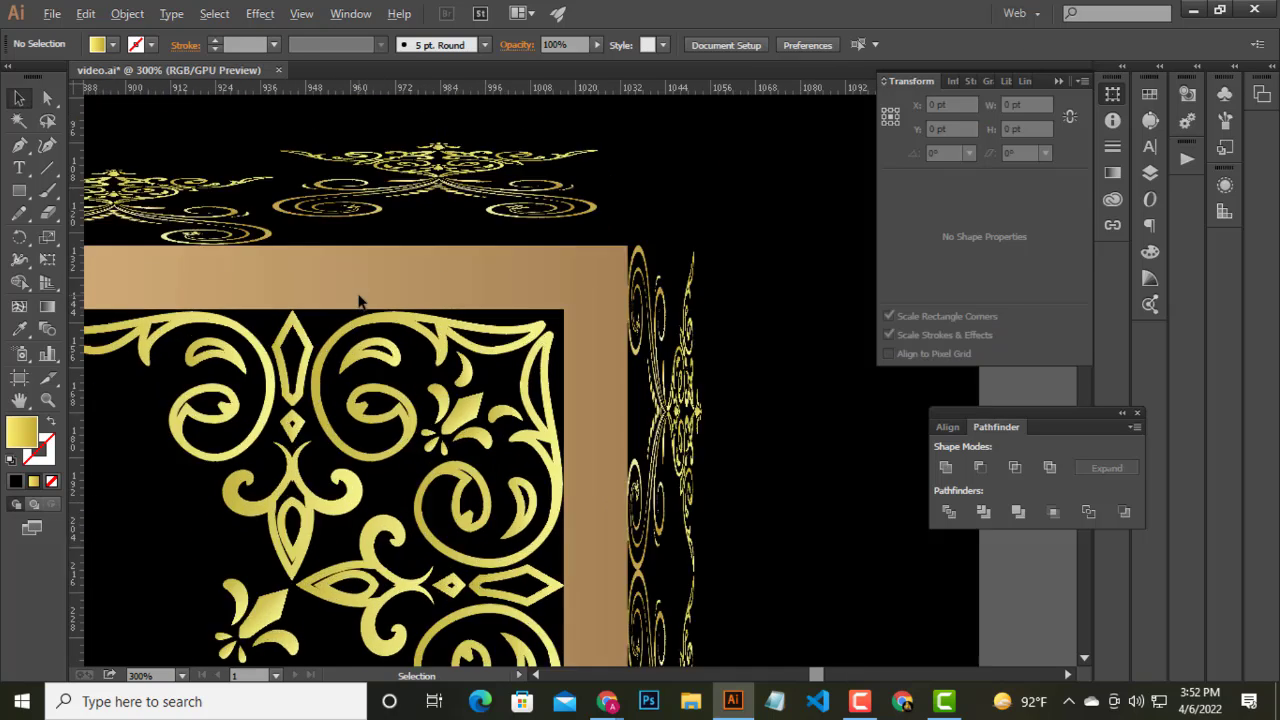
{"action": "key", "text": "ctrl+plus"}
{"action": "key", "text": "ctrl+plus"}
- Select the short top-right ornament piece and inspect its context options
{"action": "left_click", "coordinate": [470, 210]}
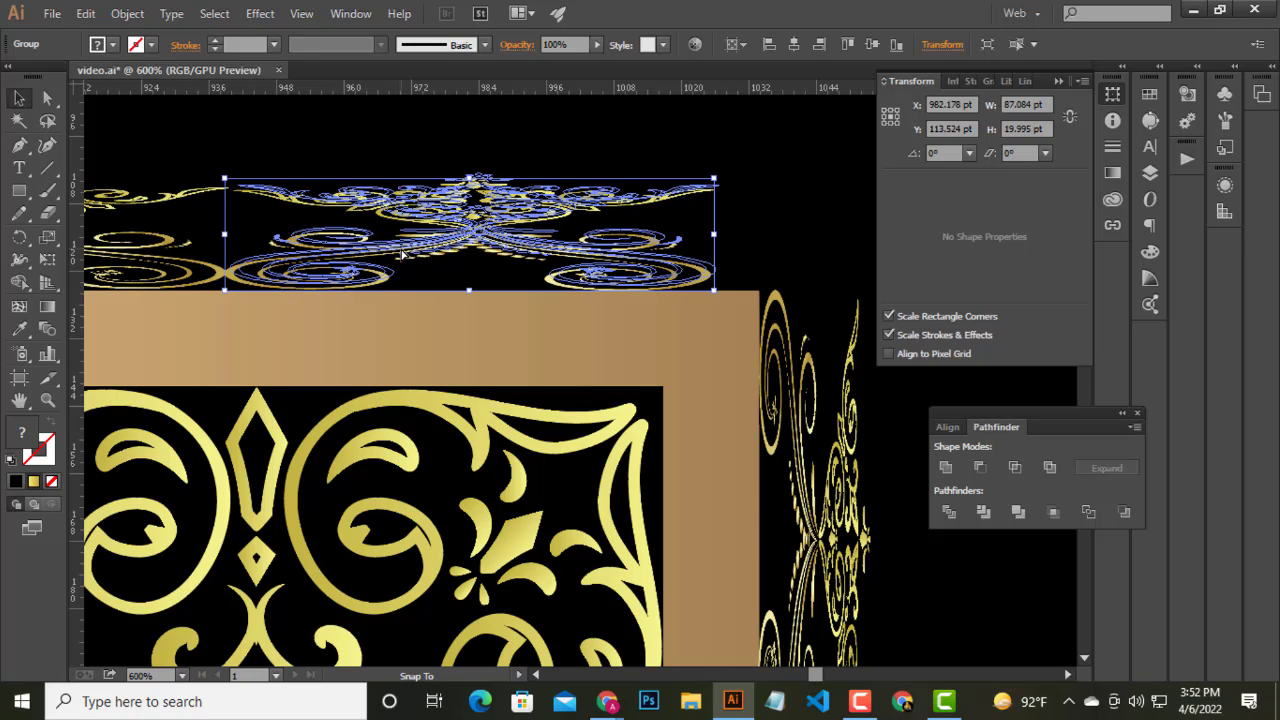
{"action": "left_click", "coordinate": [173, 204], "text": "shift"}
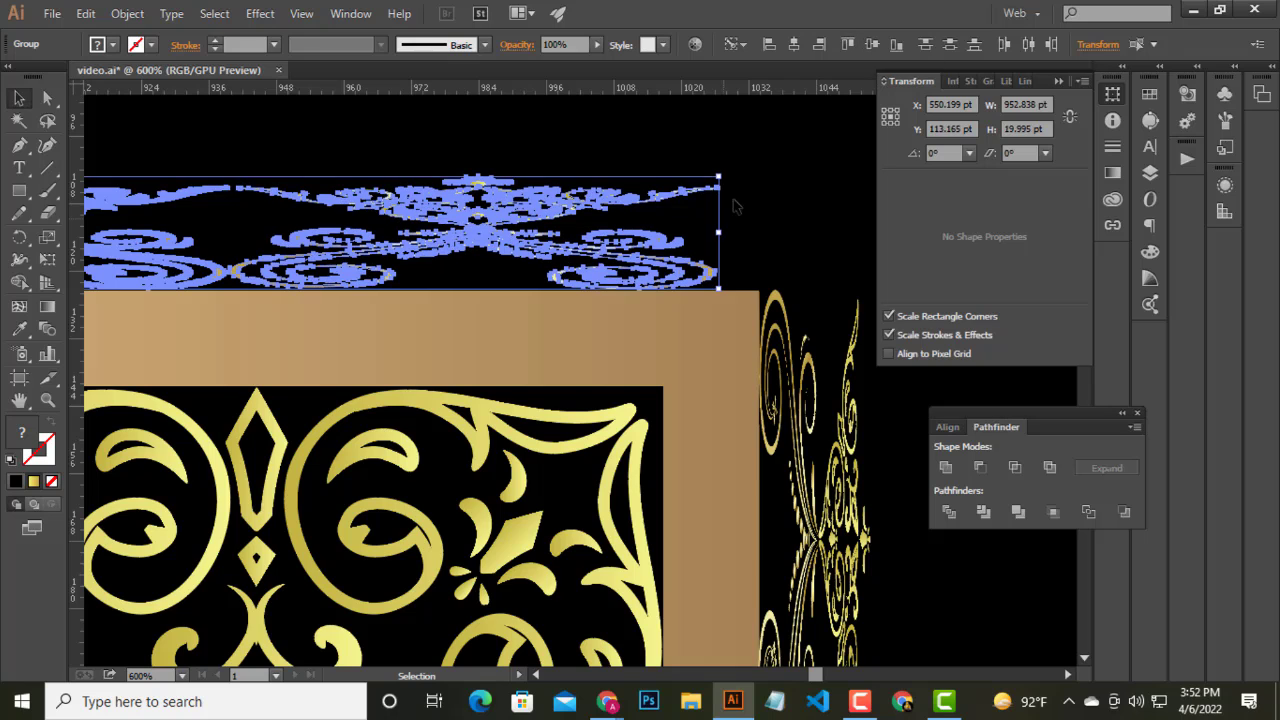
{"action": "left_click", "coordinate": [674, 297]}
{"action": "scroll", "coordinate": [684, 218], "scroll_direction": "left", "scroll_amount": 3}
{"action": "left_click", "coordinate": [687, 218]}
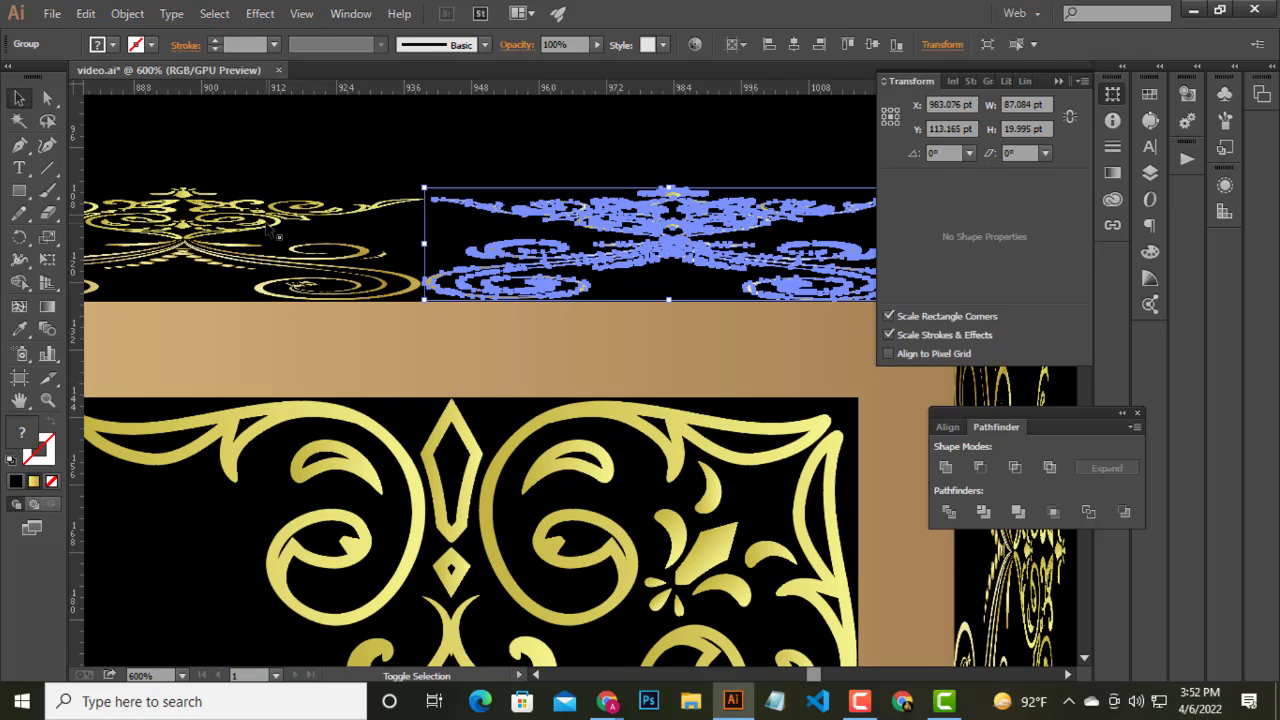
{"action": "right_click", "coordinate": [264, 224]}
{"action": "key", "text": "Escape"}
{"action": "scroll", "coordinate": [160, 330], "scroll_direction": "down", "scroll_amount": 3}
{"action": "scroll", "coordinate": [520, 320], "scroll_direction": "up", "scroll_amount": 3}
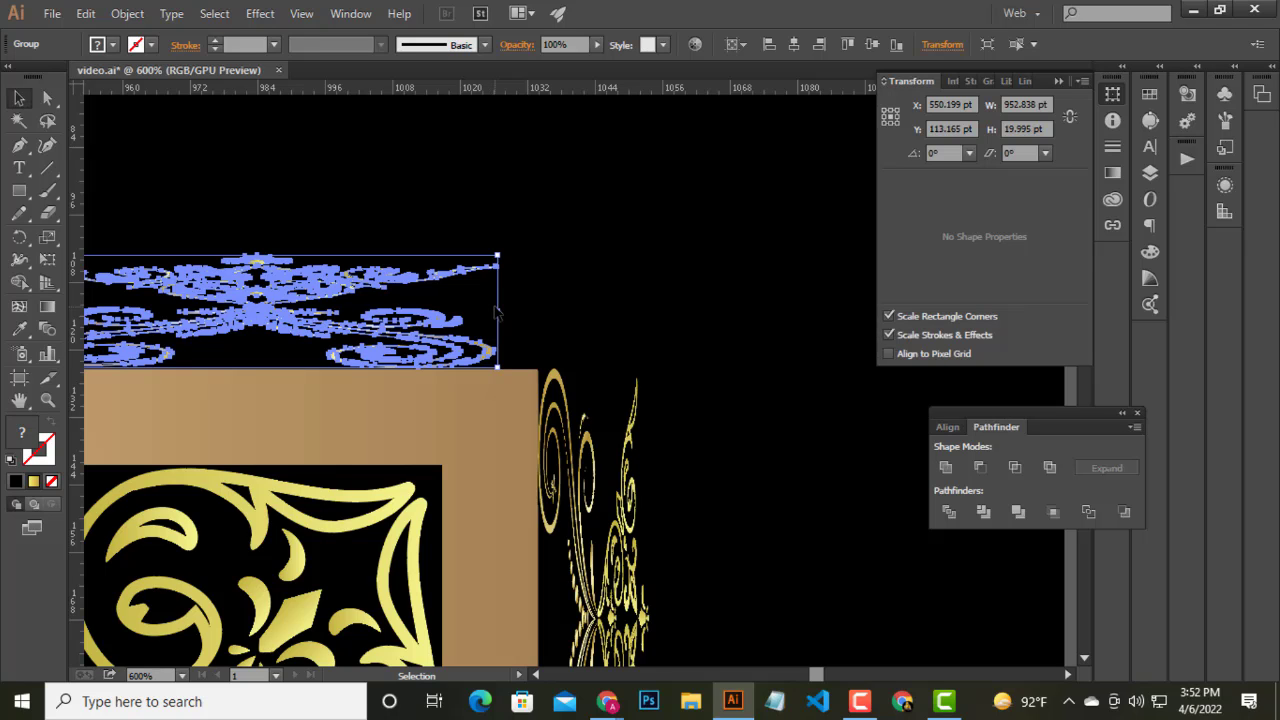
- Center the lace strip horizontally and stretch it right to span the frame top
{"action": "left_click", "coordinate": [797, 49]}
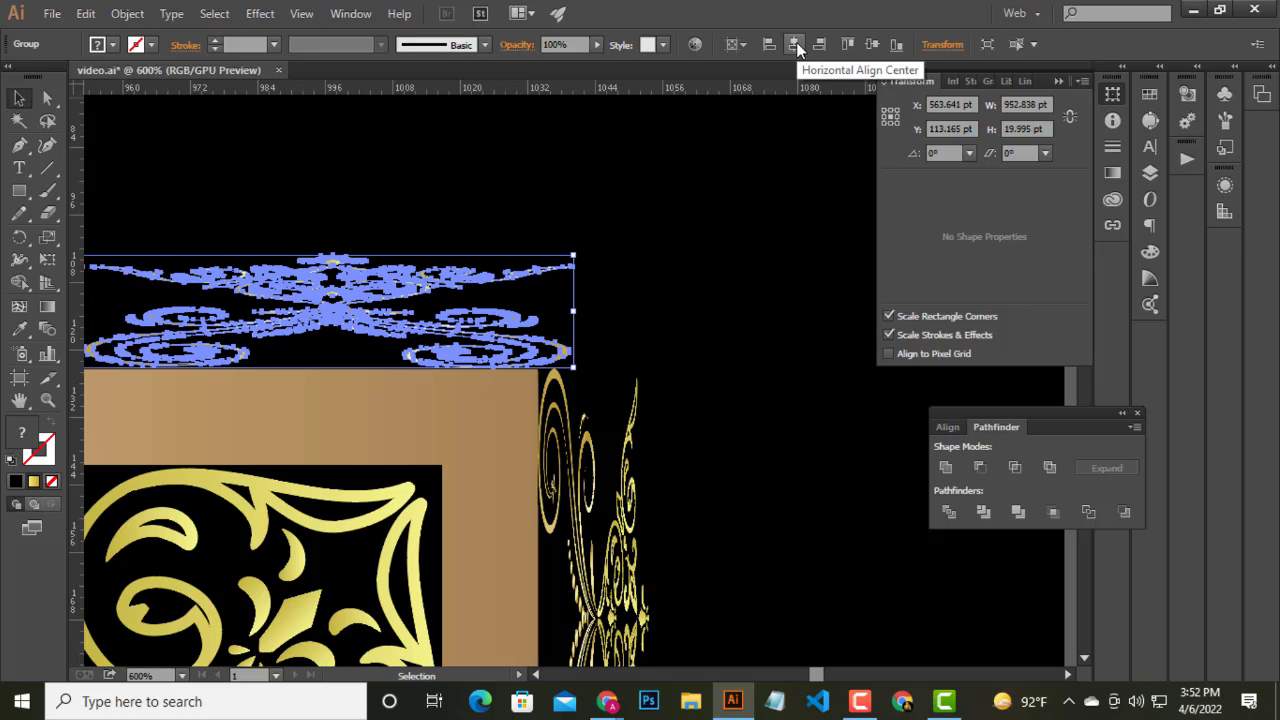
{"action": "scroll", "coordinate": [485, 371], "scroll_direction": "up", "scroll_amount": 2}
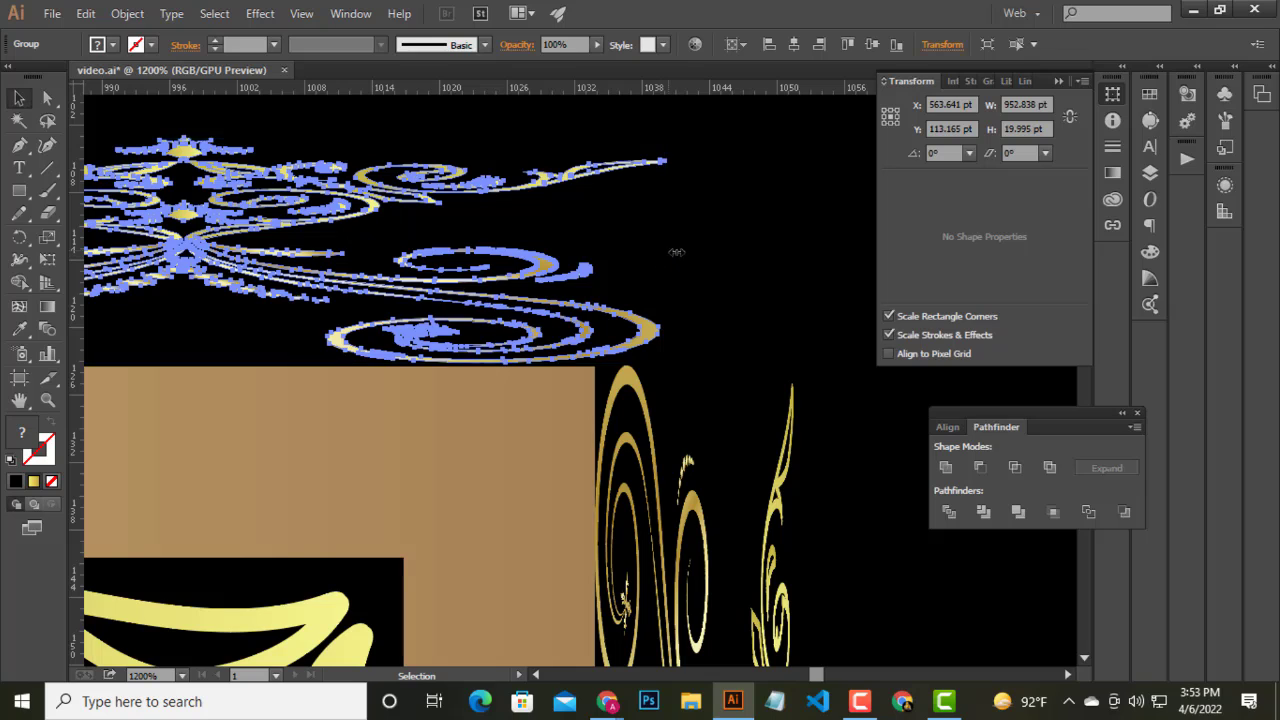
{"action": "left_click_drag", "start_coordinate": [676, 252], "coordinate": [797, 258]}
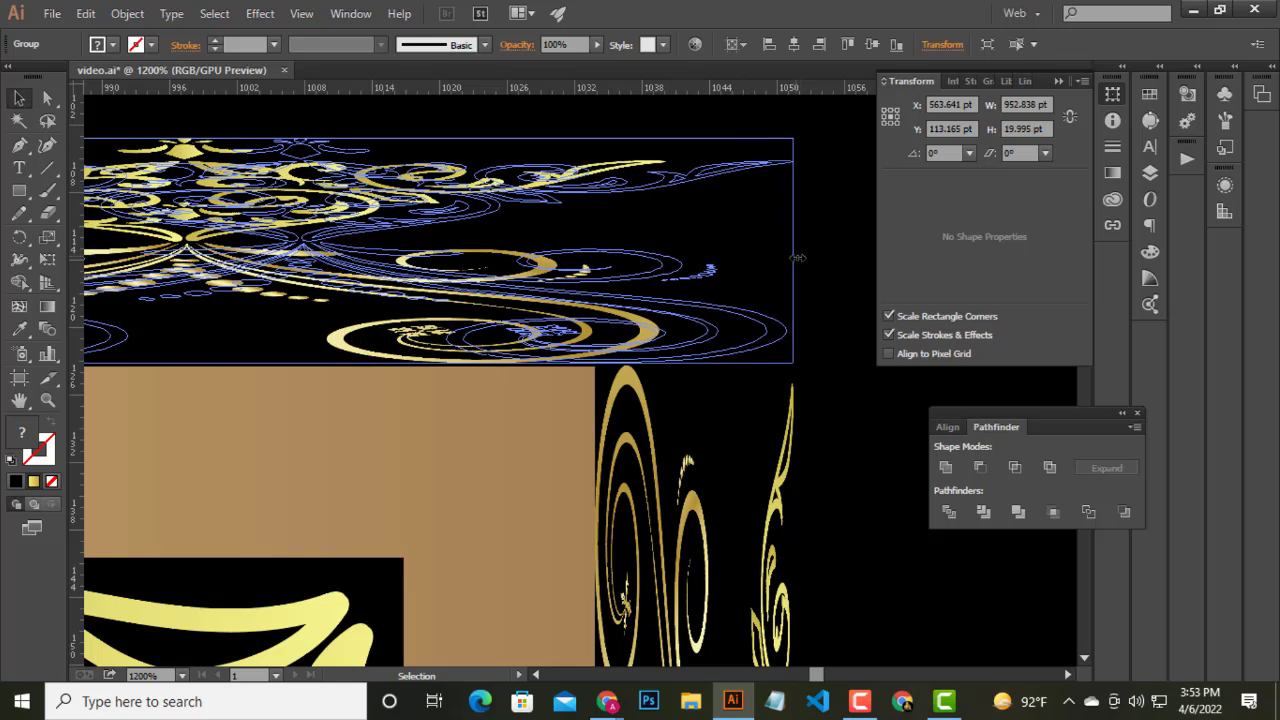
{"action": "mouse_move", "coordinate": [698, 286]}
{"action": "left_mouse_down"}
{"action": "mouse_move", "coordinate": [786, 276]}
{"action": "mouse_move", "coordinate": [600, 268]}
{"action": "left_mouse_up"}
{"action": "scroll", "coordinate": [600, 268], "scroll_direction": "down", "scroll_amount": 4}
{"action": "scroll", "coordinate": [547, 439], "scroll_direction": "down", "scroll_amount": 2}
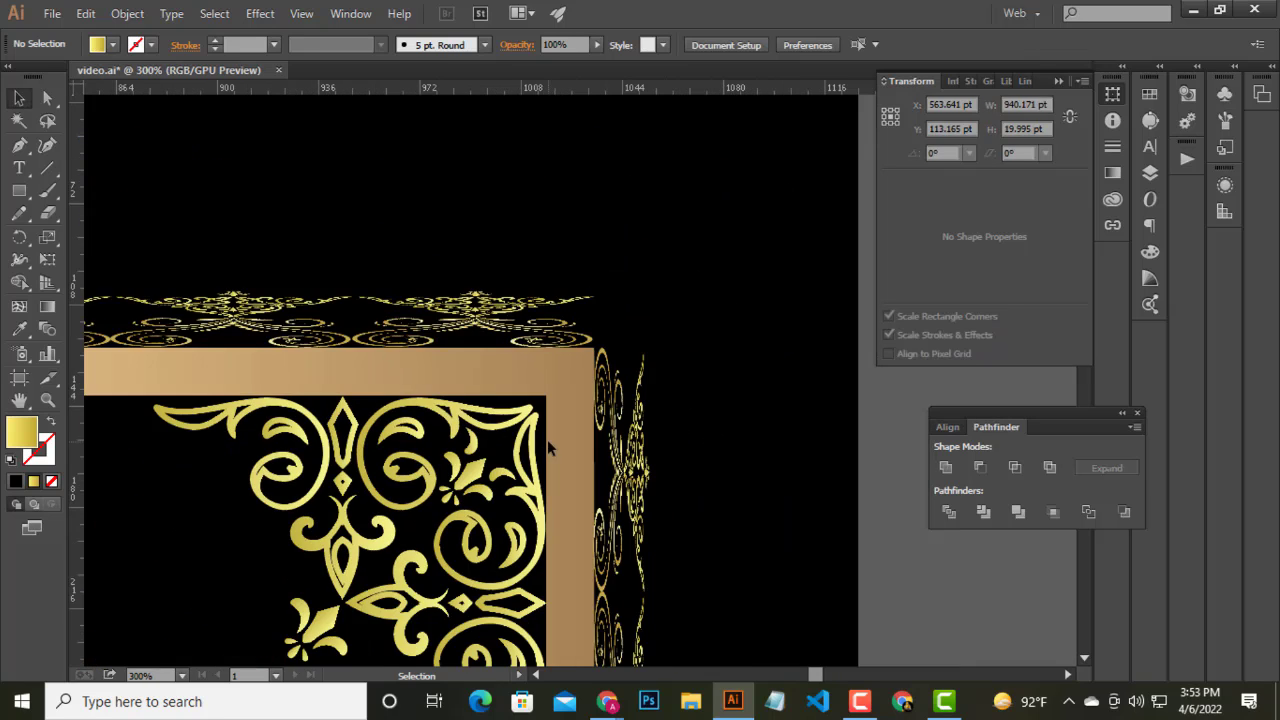
{"action": "scroll", "coordinate": [547, 439], "scroll_direction": "down", "scroll_amount": 2}
- Copy the top lace strip straight down below the frame's bottom edge
{"action": "left_click_drag", "start_coordinate": [454, 589], "coordinate": [462, 458]}
{"action": "scroll", "coordinate": [306, 403], "scroll_direction": "down", "scroll_amount": 1}
{"action": "scroll", "coordinate": [366, 449], "scroll_direction": "down", "scroll_amount": 2}
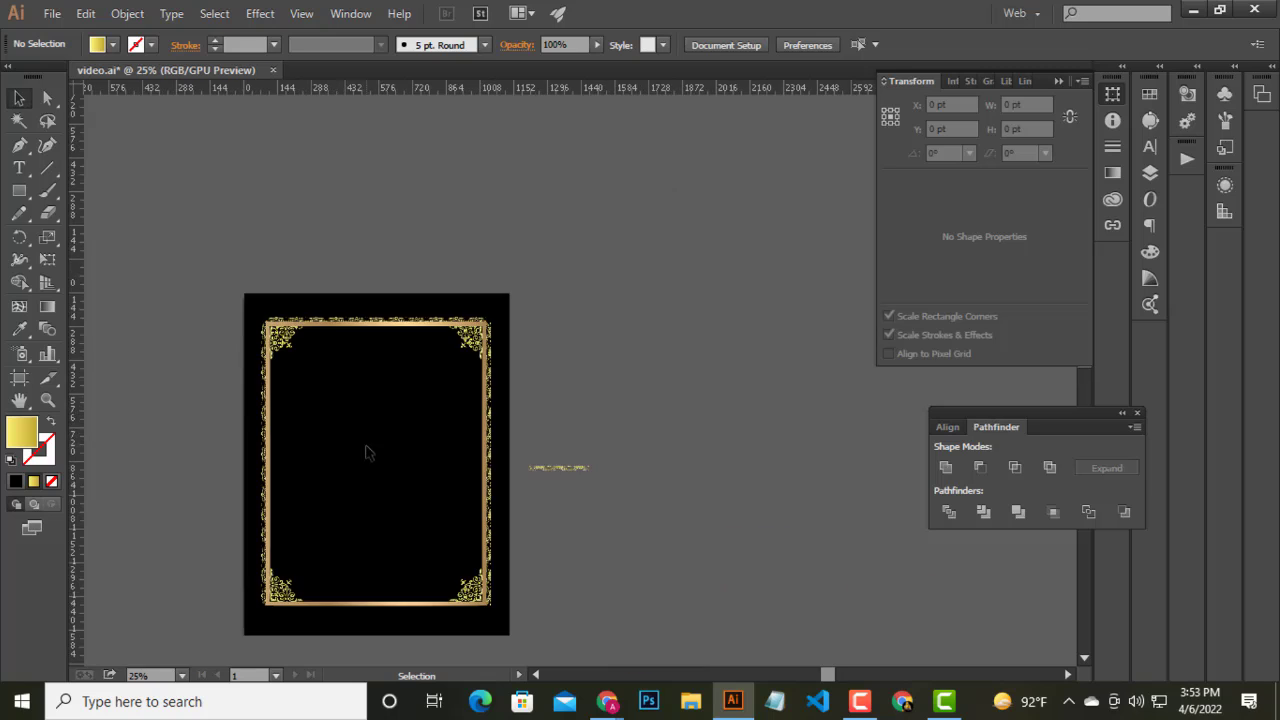
{"action": "scroll", "coordinate": [357, 514], "scroll_direction": "up", "scroll_amount": 2}
{"action": "scroll", "coordinate": [381, 287], "scroll_direction": "down", "scroll_amount": 2}
{"action": "scroll", "coordinate": [381, 287], "scroll_direction": "up", "scroll_amount": 2}
{"action": "scroll", "coordinate": [380, 189], "scroll_direction": "down", "scroll_amount": 1}
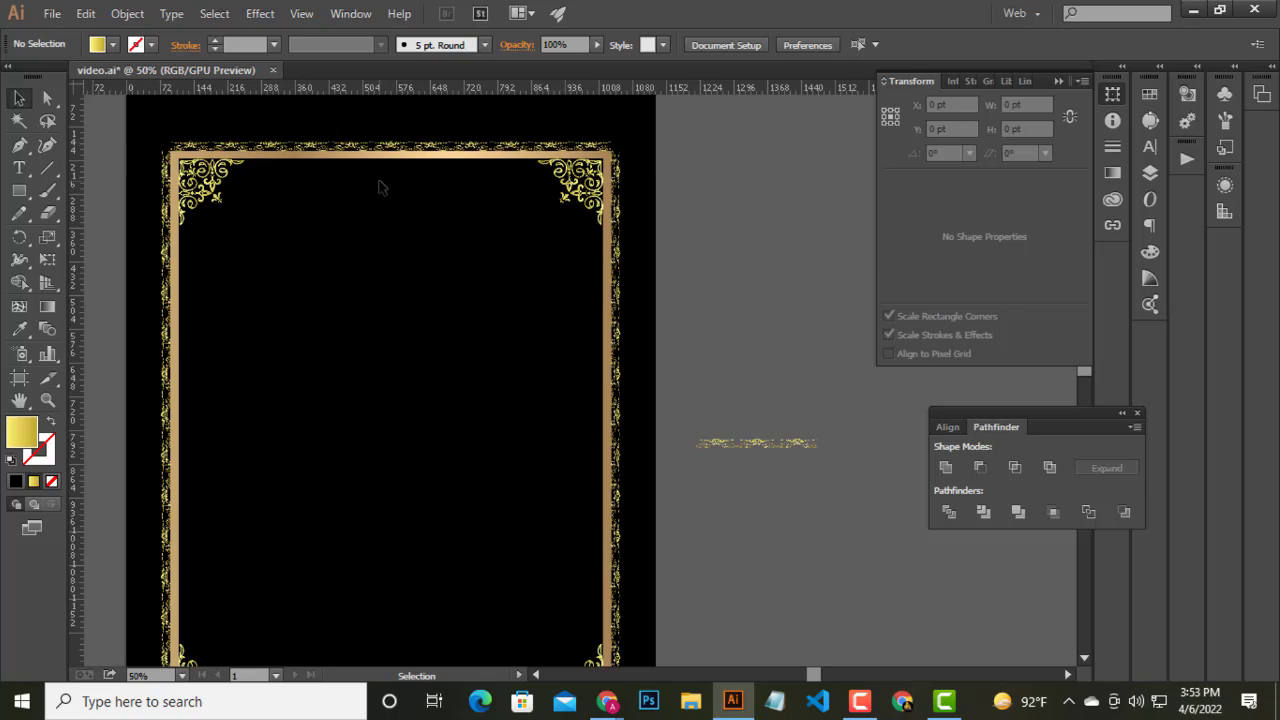
{"action": "scroll", "coordinate": [393, 150], "scroll_direction": "down", "scroll_amount": 1}
{"action": "left_click_drag", "start_coordinate": [393, 140], "coordinate": [397, 448]}
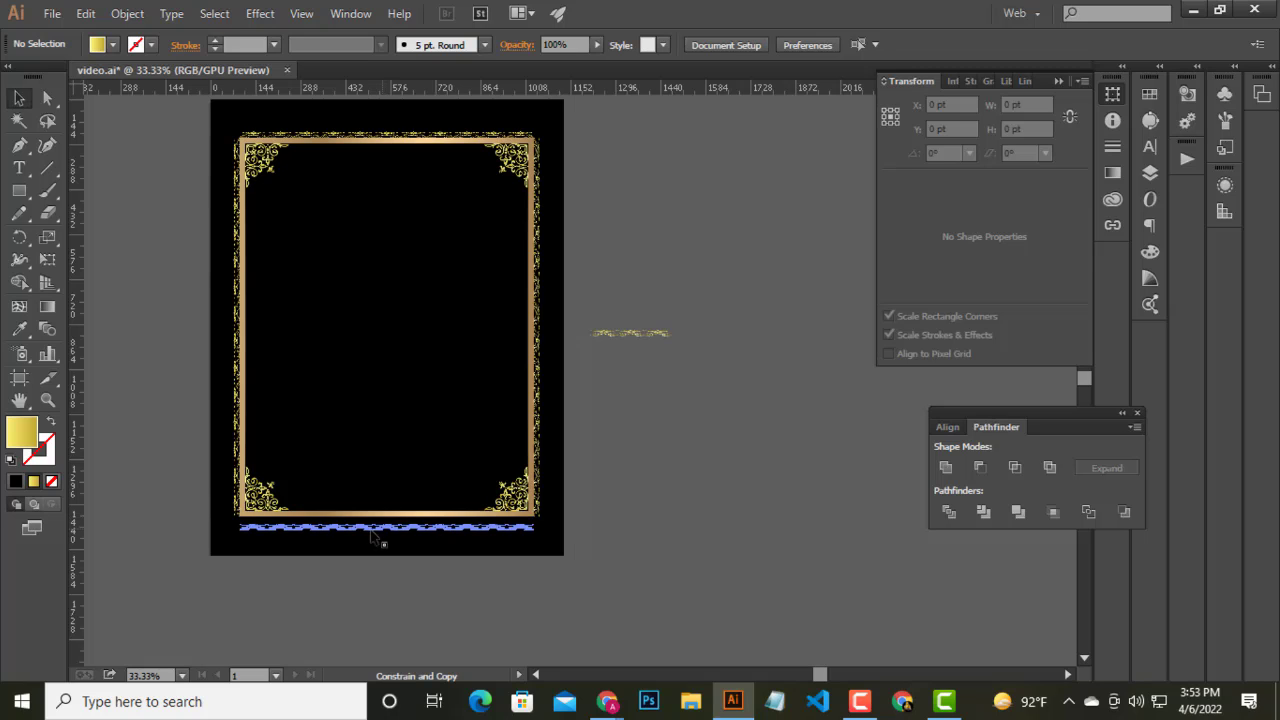
{"action": "left_click_drag", "start_coordinate": [378, 538], "coordinate": [380, 556]}
- Reflect the copied strip horizontally and fit it against the frame's bottom edge
{"action": "scroll", "coordinate": [391, 557], "scroll_direction": "up", "scroll_amount": 2}
{"action": "scroll", "coordinate": [399, 510], "scroll_direction": "up", "scroll_amount": 3}
{"action": "right_click", "coordinate": [470, 323]}
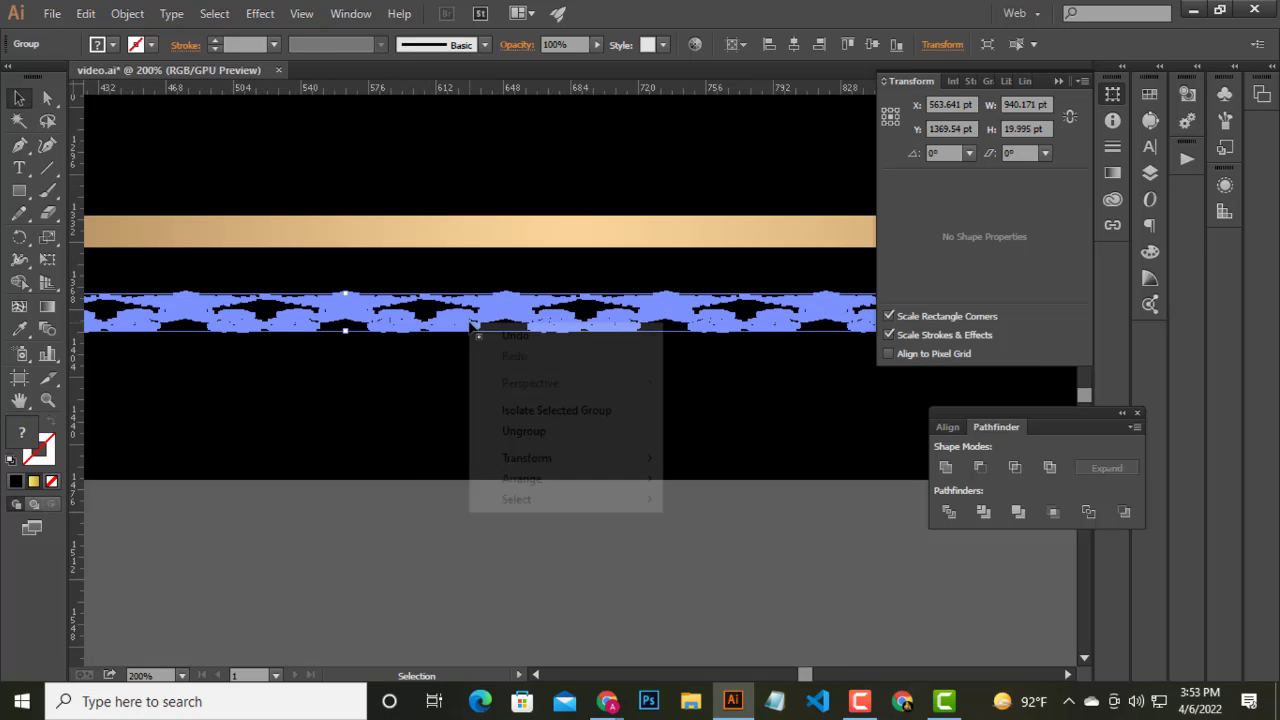
{"action": "mouse_move", "coordinate": [527, 458]}
{"action": "left_click", "coordinate": [771, 546]}
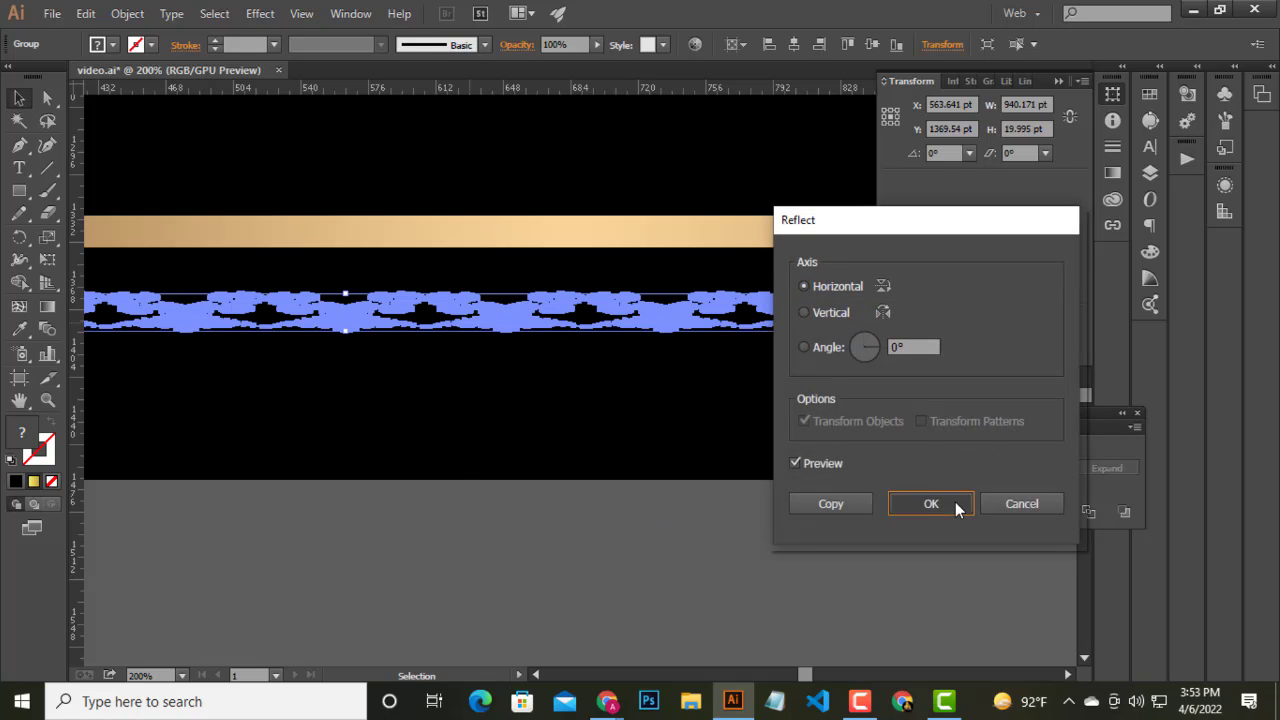
{"action": "left_click", "coordinate": [955, 506]}
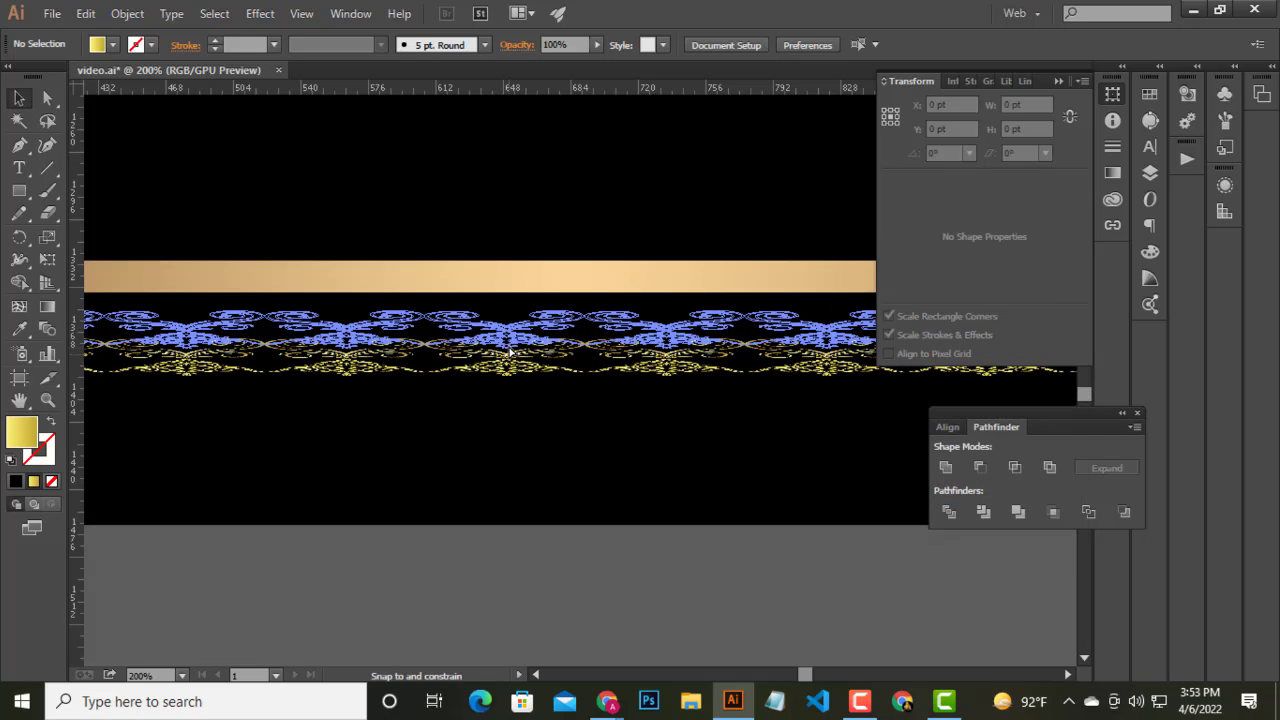
{"action": "left_click_drag", "start_coordinate": [510, 374], "coordinate": [505, 333]}
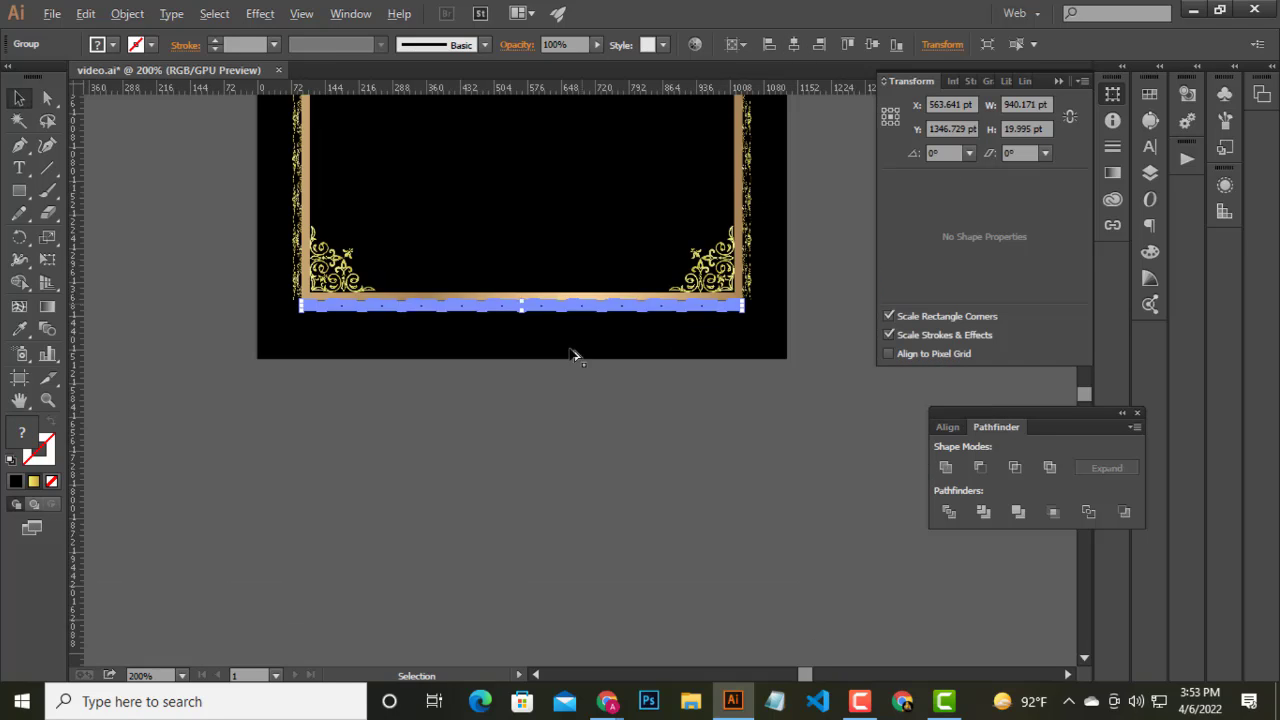
{"action": "scroll", "coordinate": [551, 343], "scroll_direction": "down", "scroll_amount": 5}
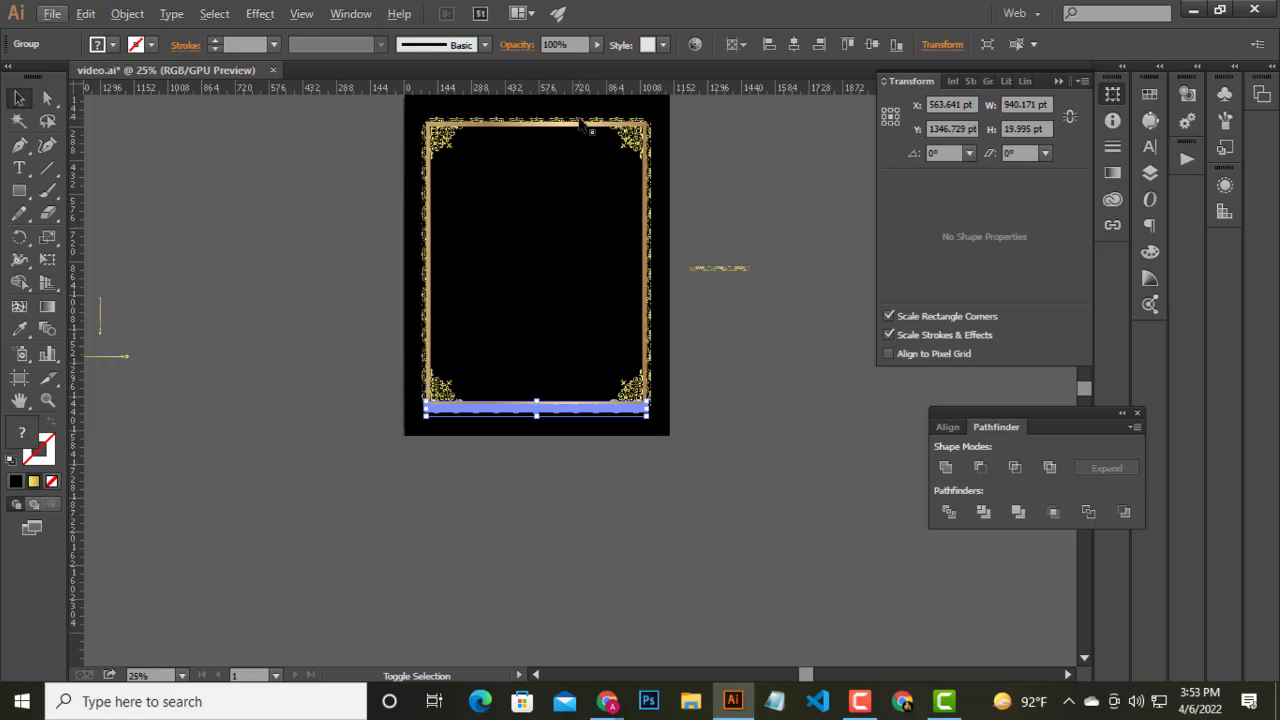
- Group the top and bottom lace strips, then group them with the gold frame
{"action": "right_click", "coordinate": [540, 207]}
{"action": "left_click", "coordinate": [615, 296]}
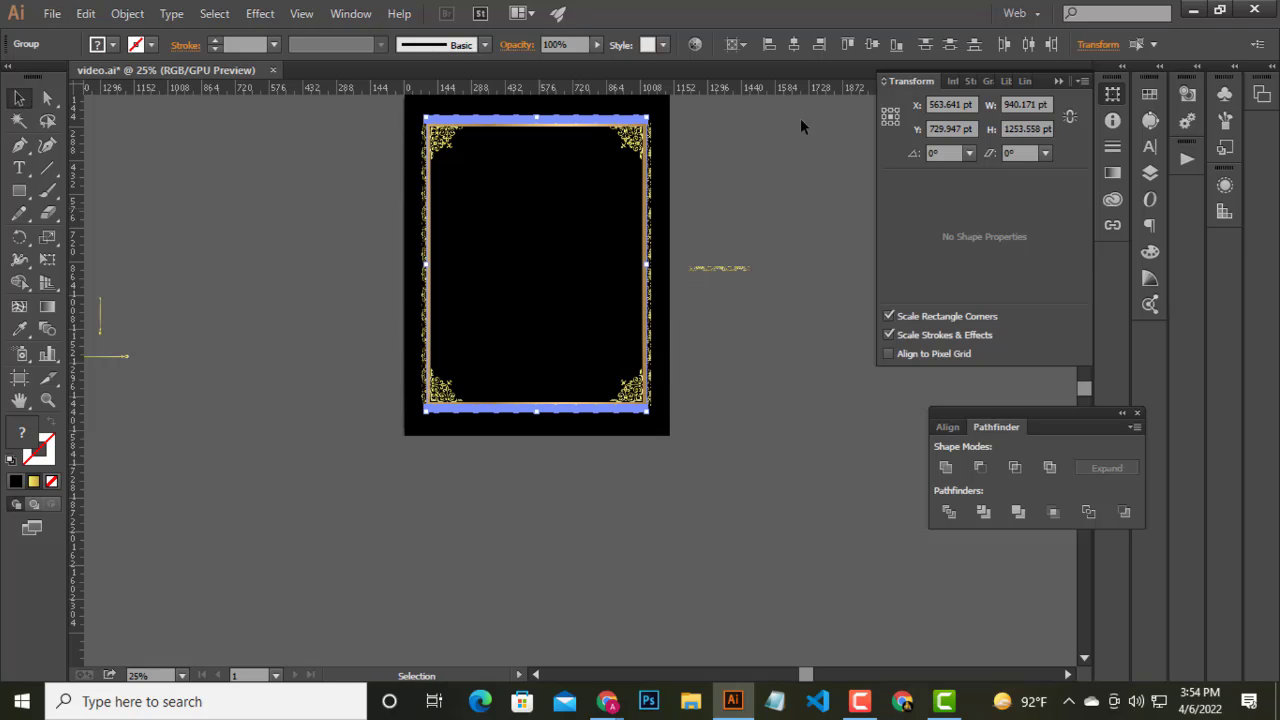
{"action": "left_click", "coordinate": [581, 471]}
{"action": "scroll", "coordinate": [581, 471], "scroll_direction": "up", "scroll_amount": 1}
{"action": "left_click", "coordinate": [595, 148]}
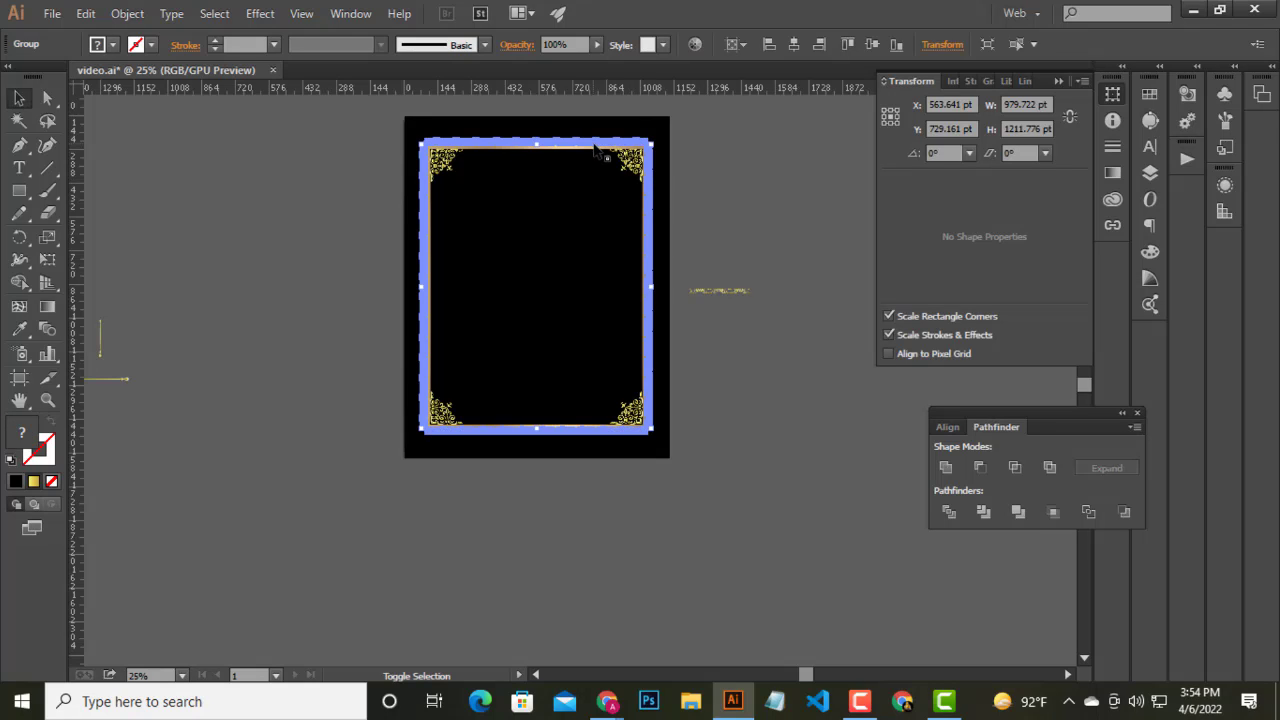
{"action": "right_click", "coordinate": [537, 262]}
{"action": "left_click", "coordinate": [631, 349]}
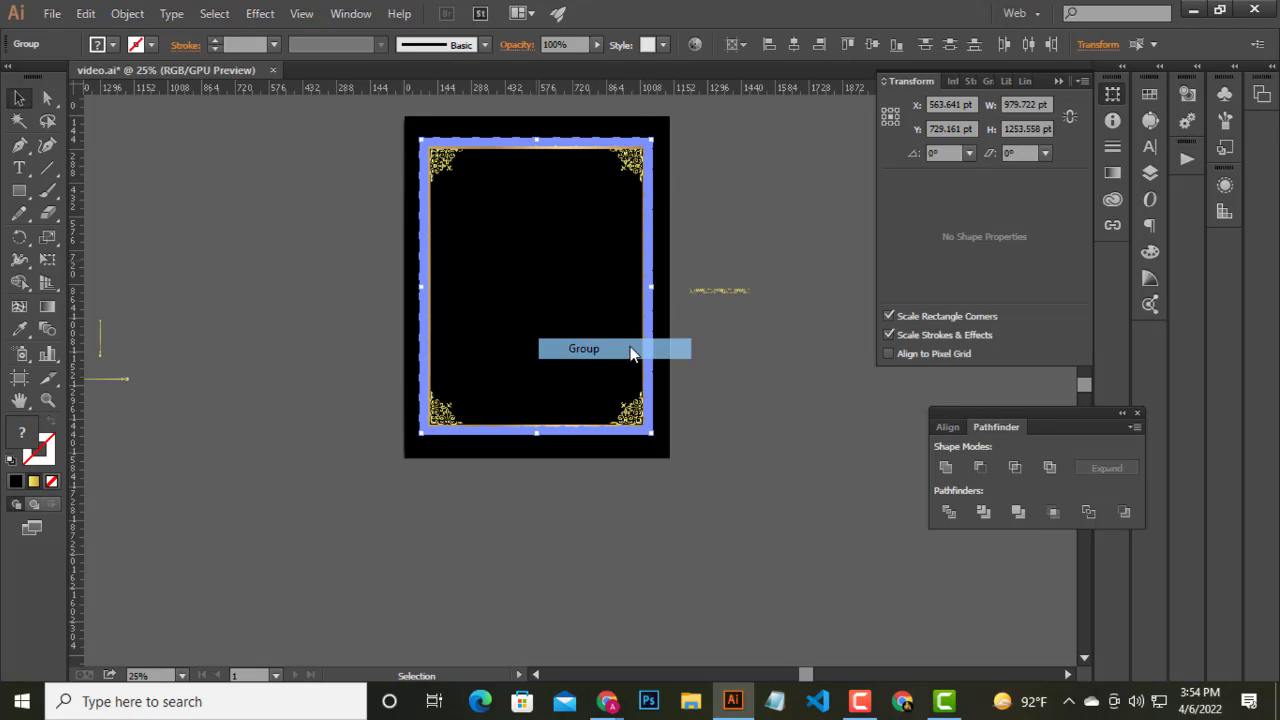
- Undo an accidental move of the grouped frame and deselect it
{"action": "left_click", "coordinate": [473, 484]}
{"action": "left_click_drag", "start_coordinate": [424, 309], "coordinate": [380, 514]}
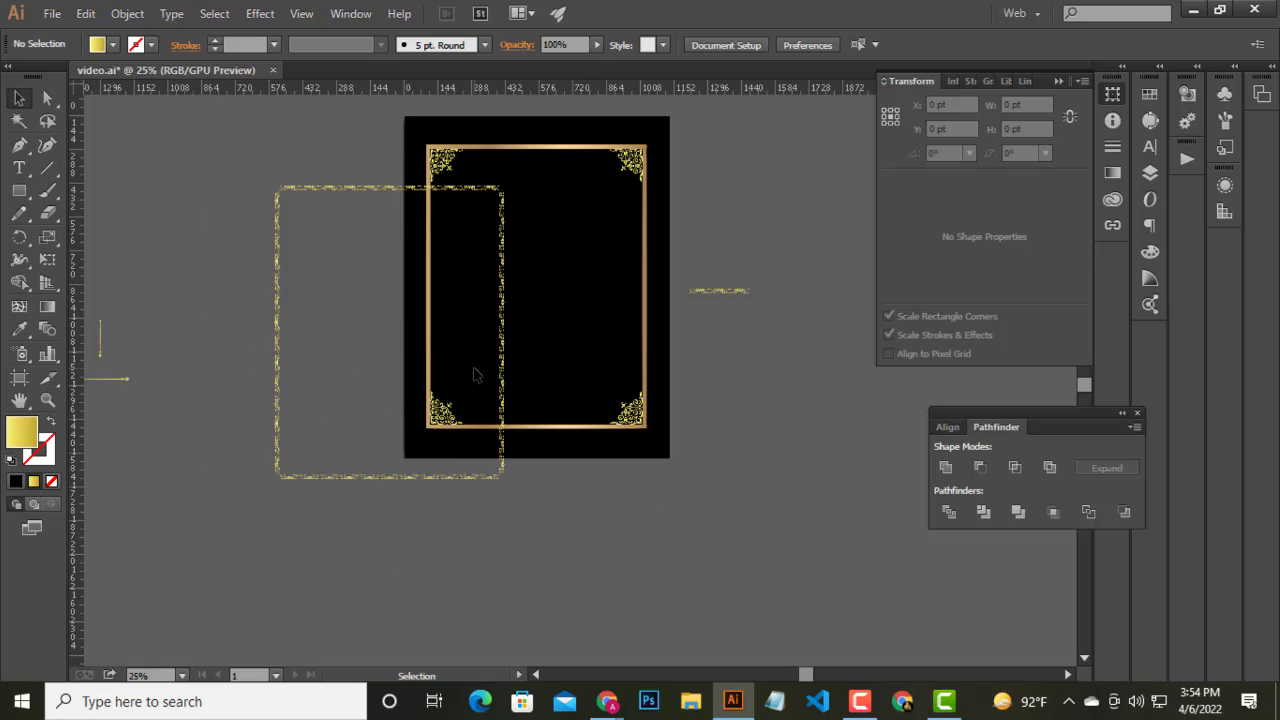
{"action": "key", "text": "ctrl+z"}
{"action": "left_click", "coordinate": [446, 546]}
{"action": "scroll", "coordinate": [380, 450], "scroll_direction": "up", "scroll_amount": 1}
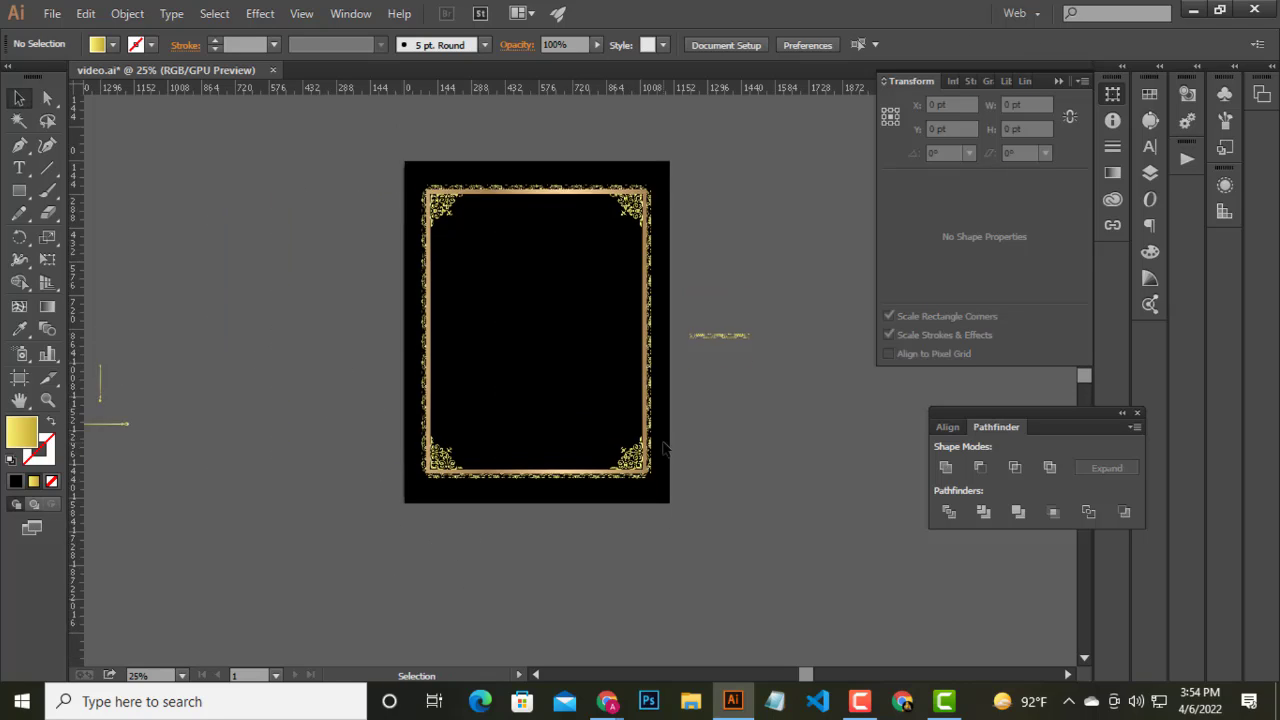
{"action": "scroll", "coordinate": [301, 370], "scroll_direction": "up", "scroll_amount": 1}
{"action": "scroll", "coordinate": [190, 458], "scroll_direction": "left", "scroll_amount": 2}
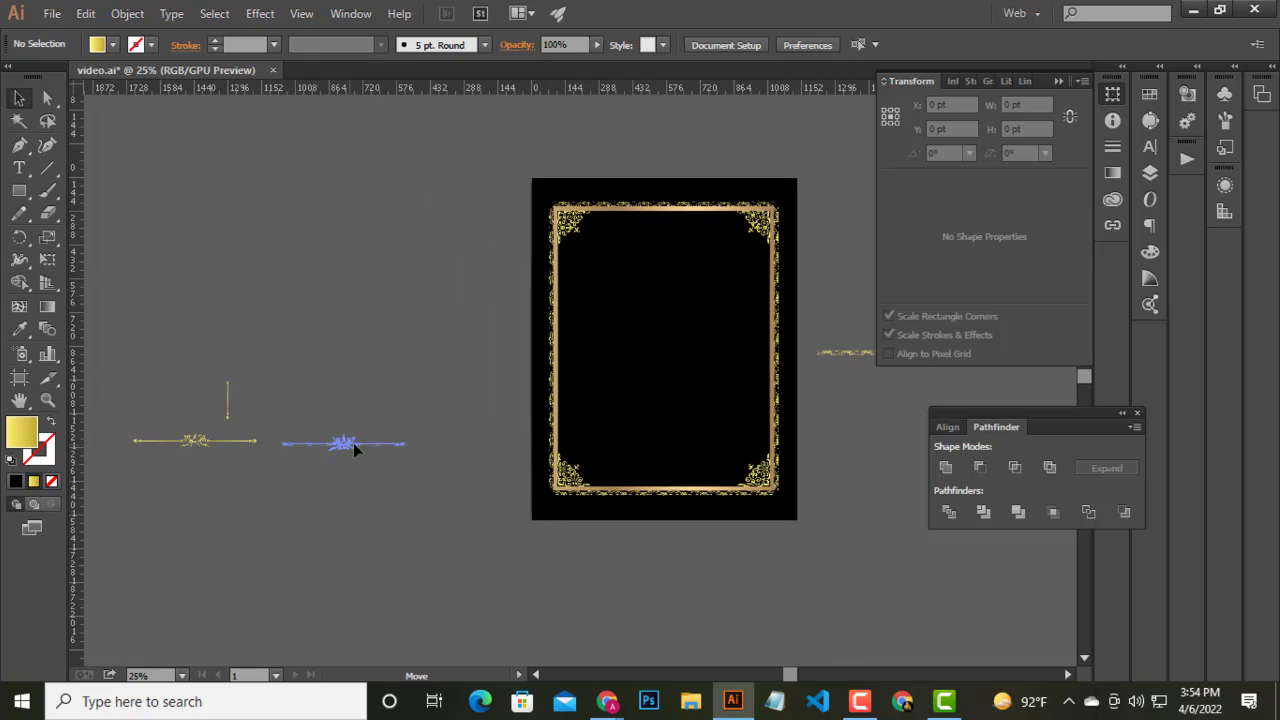
- Ungroup the divider ornament into its separate pieces
{"action": "scroll", "coordinate": [420, 459], "scroll_direction": "up", "scroll_amount": 4, "text": "alt"}
{"action": "left_click", "coordinate": [270, 440]}
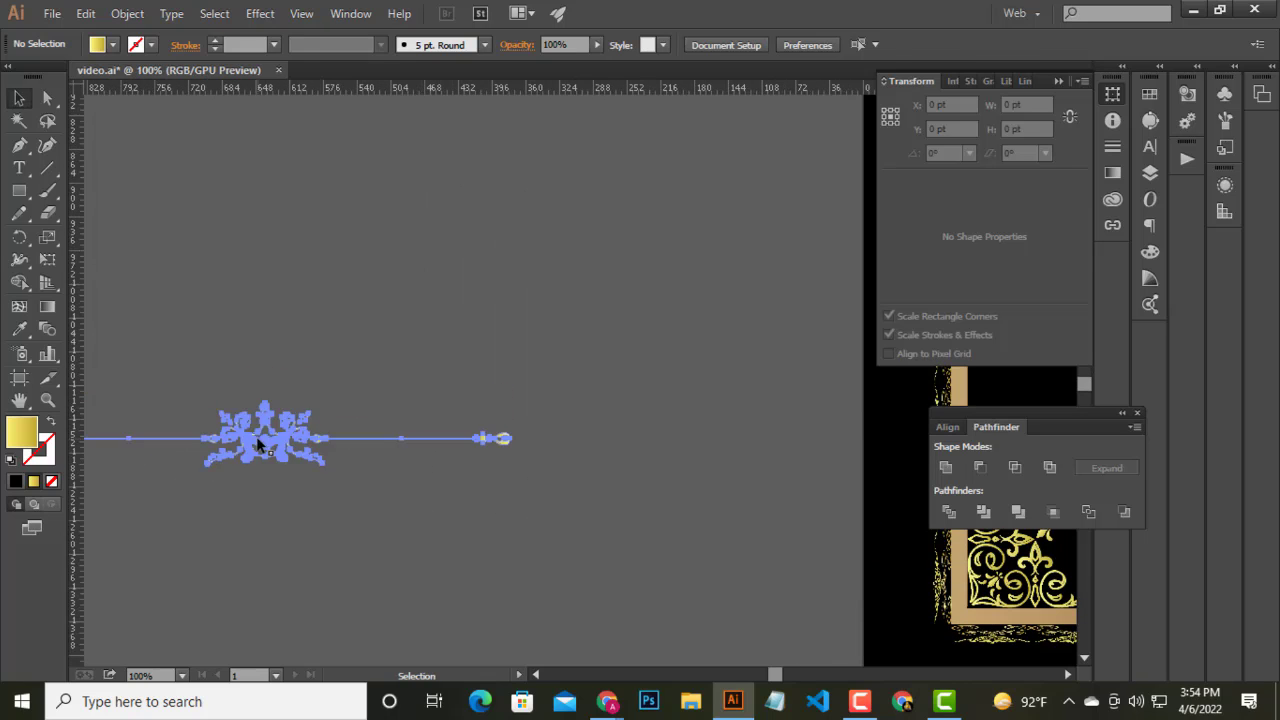
{"action": "scroll", "coordinate": [300, 457], "scroll_direction": "up", "scroll_amount": 1, "text": "alt"}
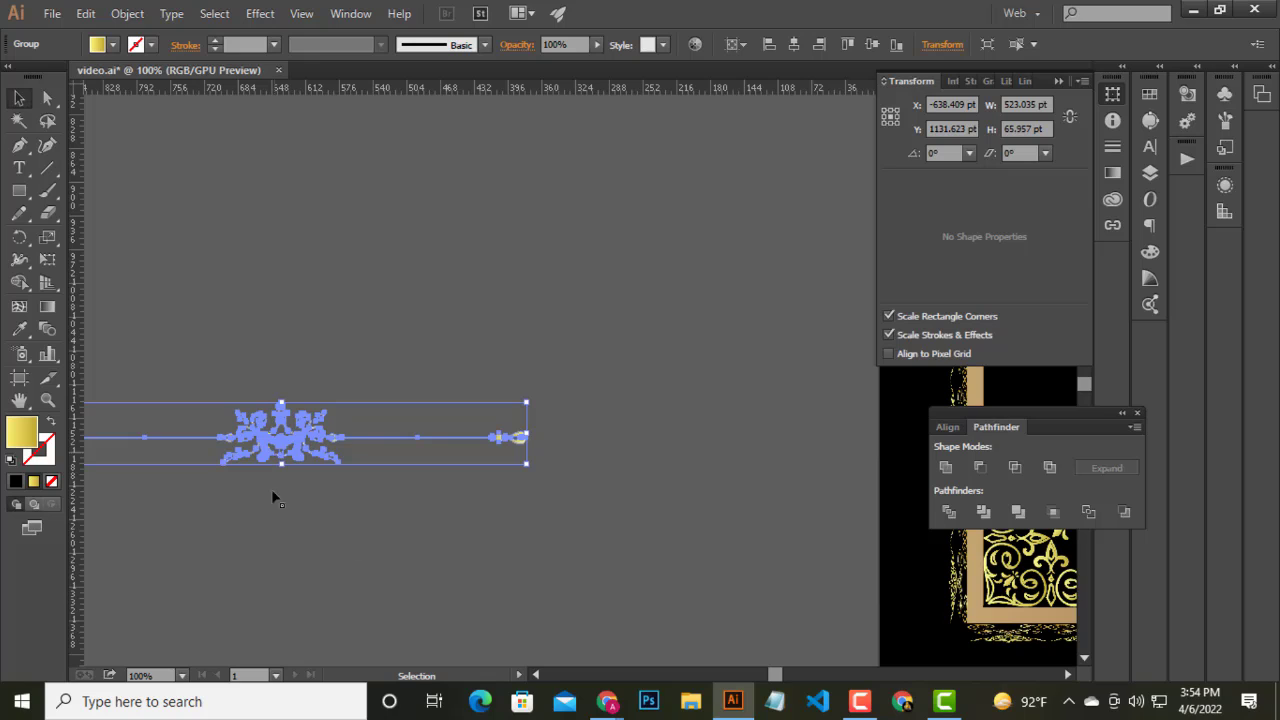
{"action": "right_click", "coordinate": [286, 446]}
{"action": "left_click", "coordinate": [344, 551]}
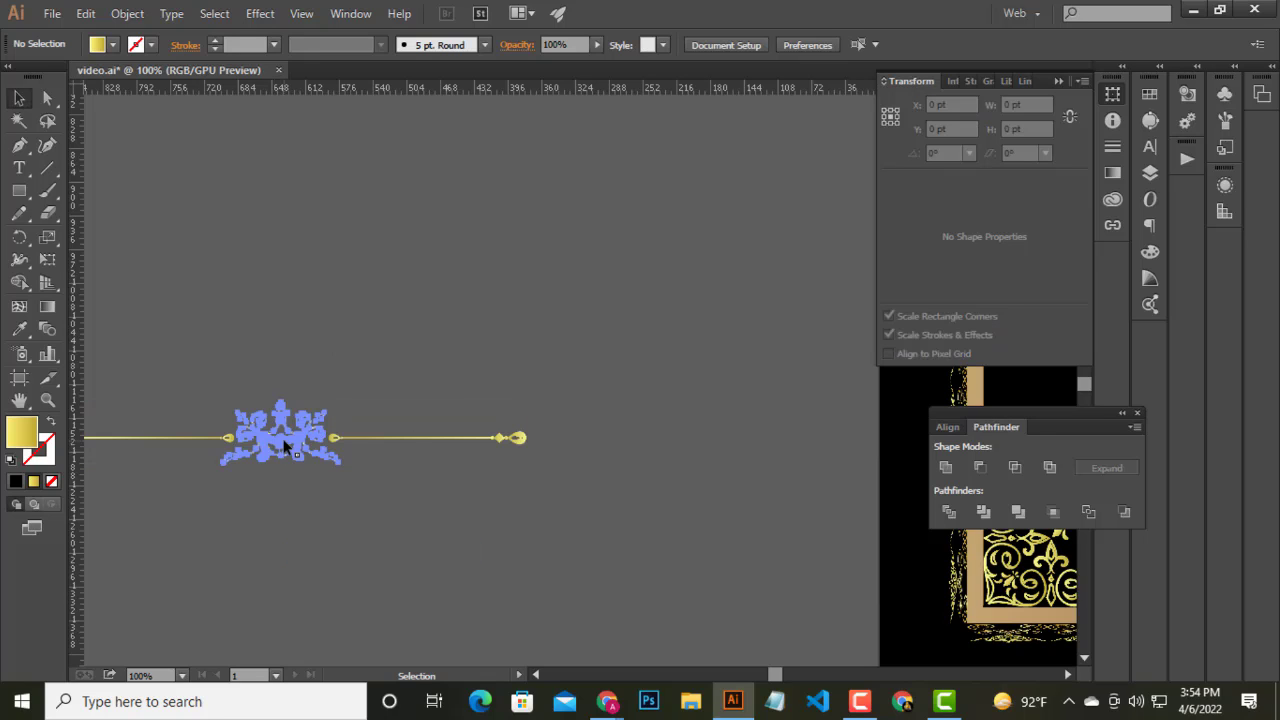
- Copy the central flourish above the divider and regroup the divider pieces
{"action": "left_click_drag", "start_coordinate": [285, 446], "coordinate": [336, 309]}
{"action": "left_click_drag", "start_coordinate": [590, 367], "coordinate": [588, 366]}
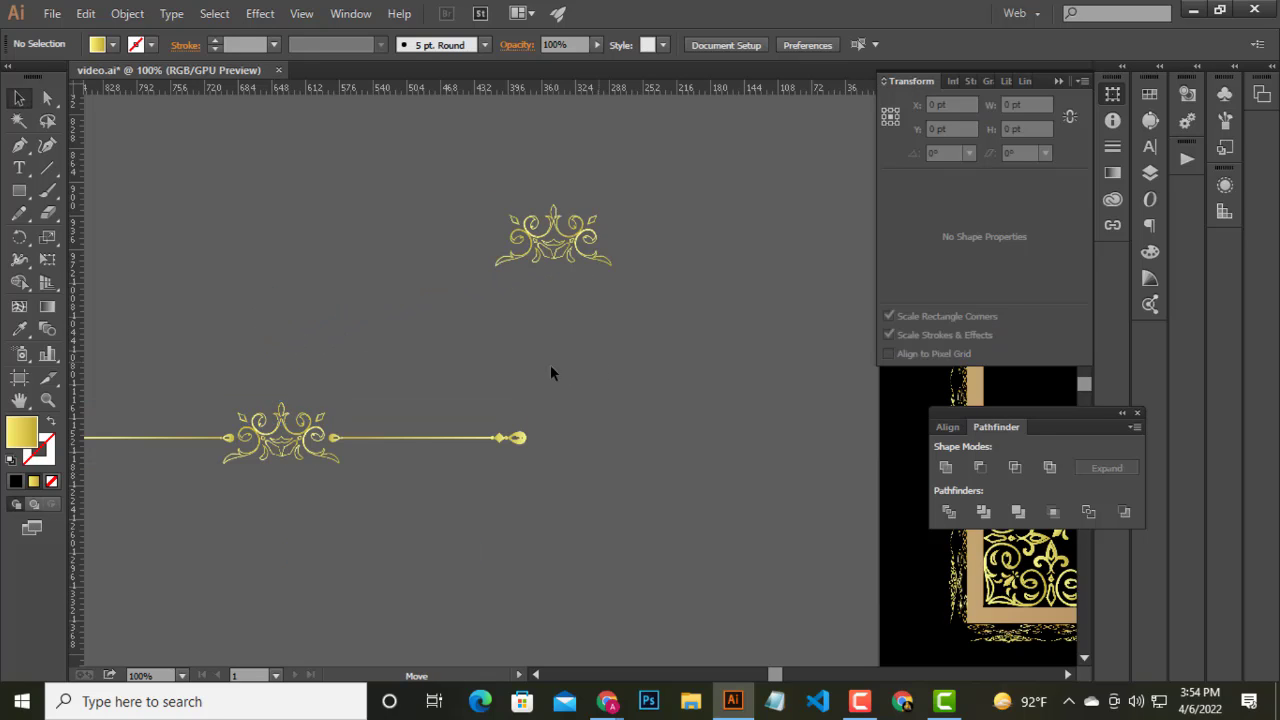
{"action": "scroll", "coordinate": [412, 390], "scroll_direction": "down", "scroll_amount": 2}
{"action": "scroll", "coordinate": [410, 392], "scroll_direction": "down", "scroll_amount": 1, "text": "alt"}
{"action": "left_click_drag", "start_coordinate": [142, 359], "coordinate": [367, 457]}
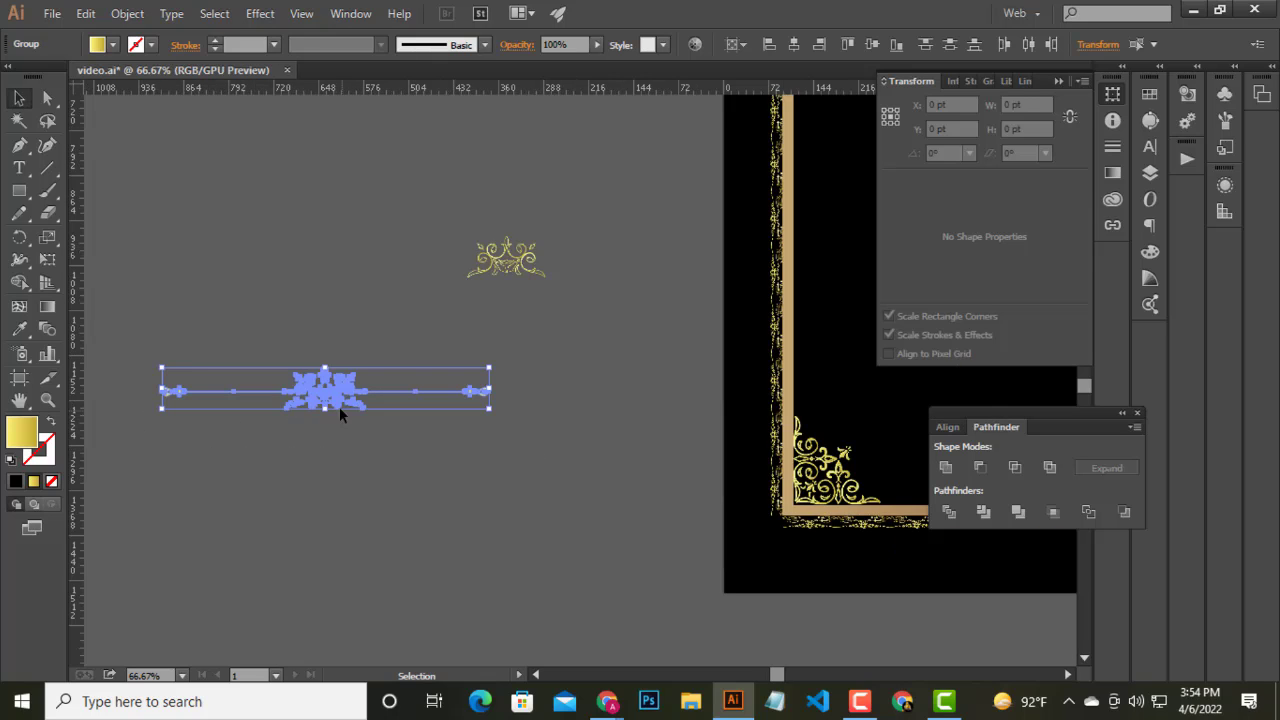
{"action": "right_click", "coordinate": [345, 408]}
{"action": "left_click", "coordinate": [400, 490]}
{"action": "left_click", "coordinate": [509, 446]}
- Squeeze the flourish copy into a narrow upright ornament about 37 pt wide
{"action": "key", "text": "ctrl+minus"}
{"action": "scroll", "coordinate": [400, 500], "scroll_direction": "right", "scroll_amount": 3}
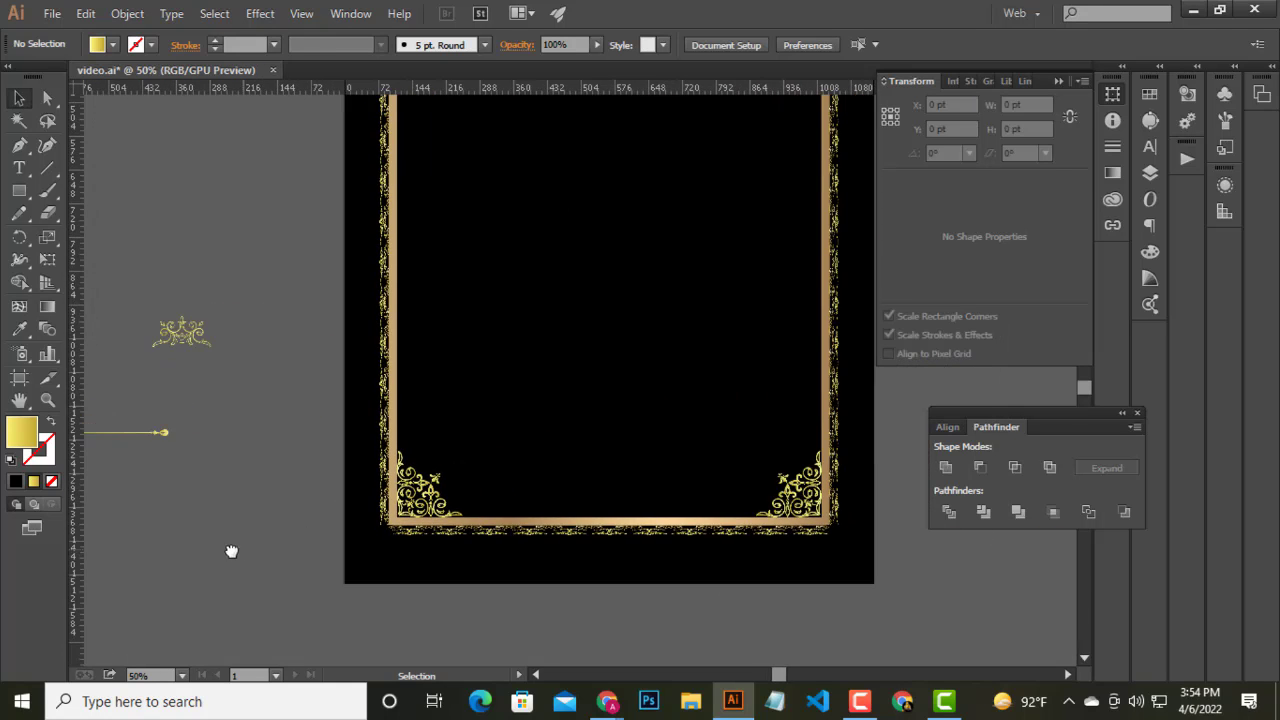
{"action": "scroll", "coordinate": [229, 540], "scroll_direction": "down", "scroll_amount": 1, "text": "alt"}
{"action": "scroll", "coordinate": [225, 519], "scroll_direction": "up", "scroll_amount": 2}
{"action": "left_click", "coordinate": [212, 500]}
{"action": "scroll", "coordinate": [183, 500], "scroll_direction": "up", "scroll_amount": 1, "text": "alt"}
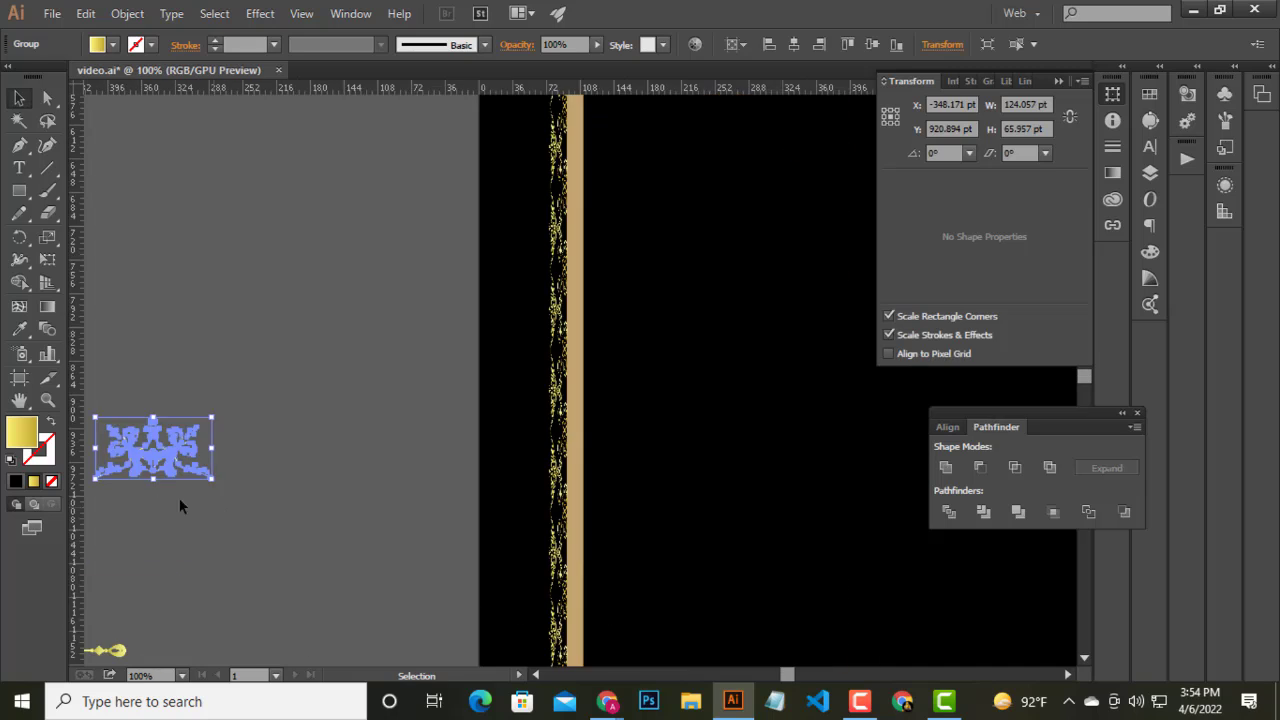
{"action": "scroll", "coordinate": [250, 470], "scroll_direction": "up", "scroll_amount": 2, "text": "alt"}
{"action": "scroll", "coordinate": [319, 428], "scroll_direction": "up", "scroll_amount": 1, "text": "alt"}
{"action": "scroll", "coordinate": [315, 430], "scroll_direction": "up", "scroll_amount": 1, "text": "alt"}
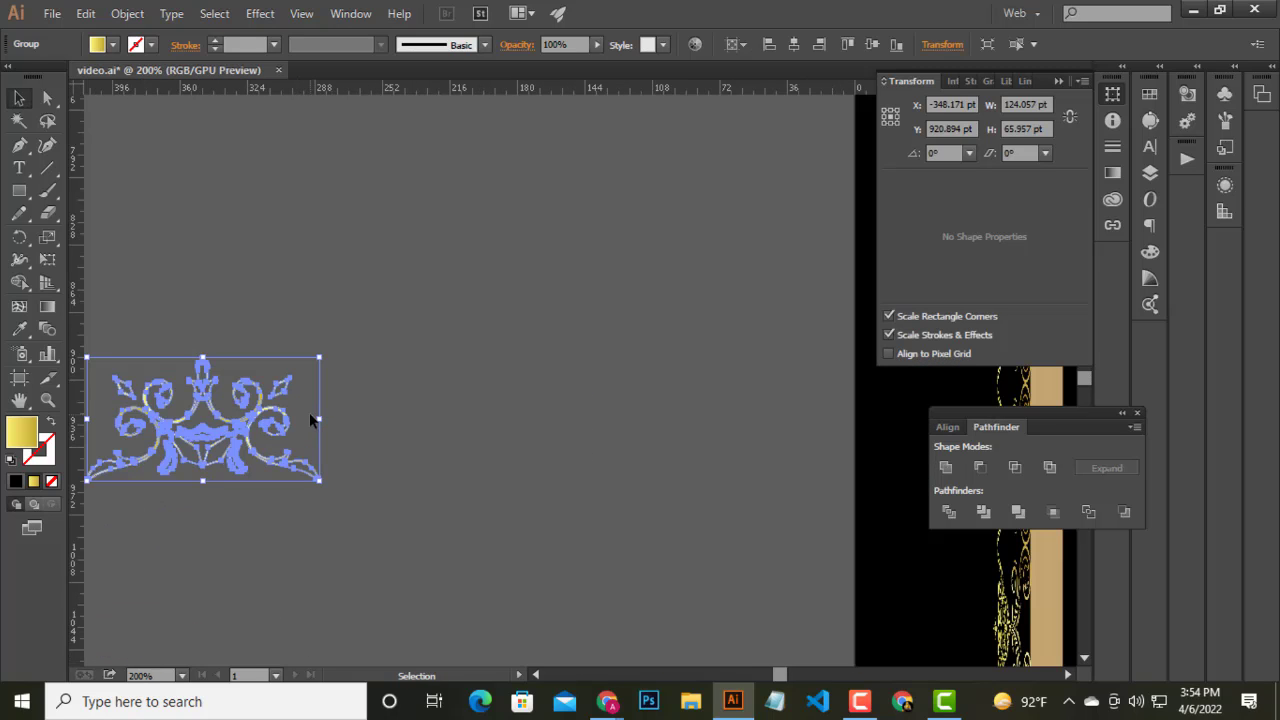
{"action": "left_click_drag", "start_coordinate": [322, 418], "coordinate": [241, 419]}
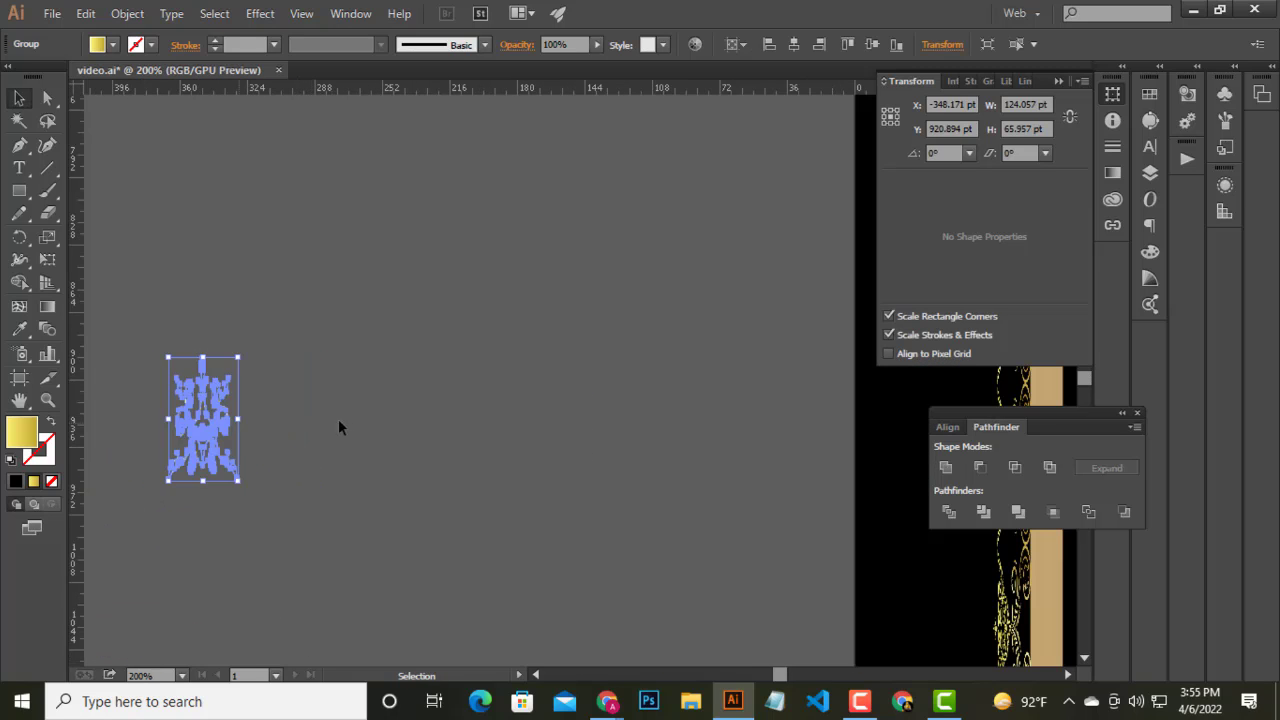
{"action": "left_click", "coordinate": [305, 442]}
{"action": "scroll", "coordinate": [305, 442], "scroll_direction": "down", "scroll_amount": 3}
{"action": "left_click", "coordinate": [194, 257]}
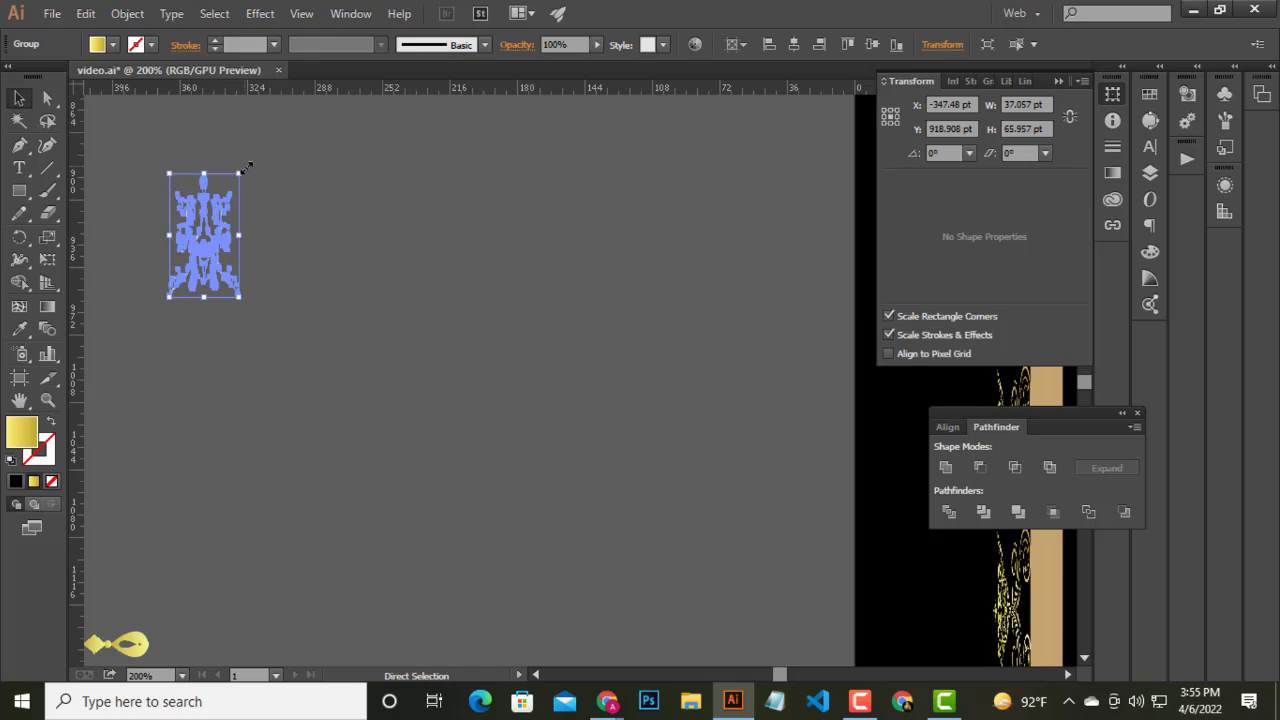
{"action": "left_click", "coordinate": [365, 244]}
{"action": "left_click", "coordinate": [234, 200]}
- Rotate the narrow flourish diagonally and place it at the frame's bottom-left corner
{"action": "left_click_drag", "start_coordinate": [245, 170], "coordinate": [347, 302]}
{"action": "left_click", "coordinate": [340, 250]}
{"action": "scroll", "coordinate": [340, 250], "scroll_direction": "down", "scroll_amount": 5}
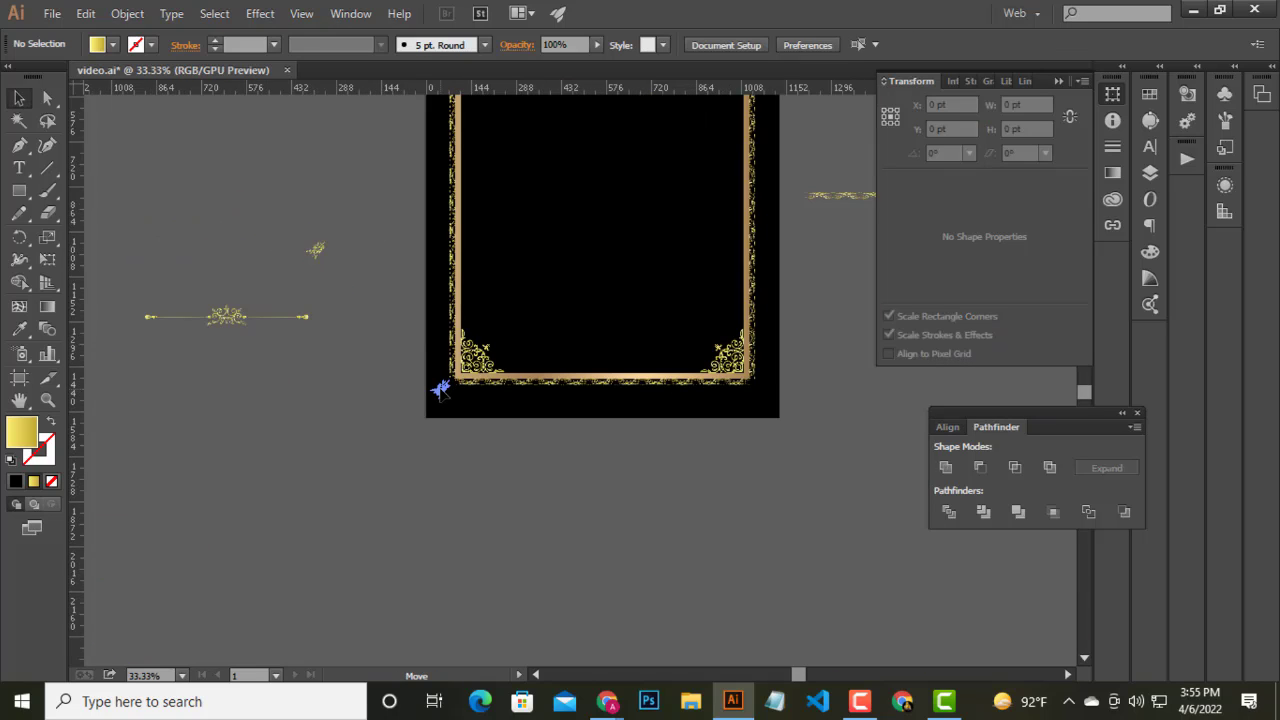
{"action": "scroll", "coordinate": [445, 390], "scroll_direction": "up", "scroll_amount": 3}
{"action": "left_click_drag", "start_coordinate": [442, 390], "coordinate": [437, 363]}
- Check the flourish against the border ornaments, deselect, and zoom out to the whole page
{"action": "scroll", "coordinate": [448, 388], "scroll_direction": "up", "scroll_amount": 2}
{"action": "scroll", "coordinate": [450, 386], "scroll_direction": "up", "scroll_amount": 2}
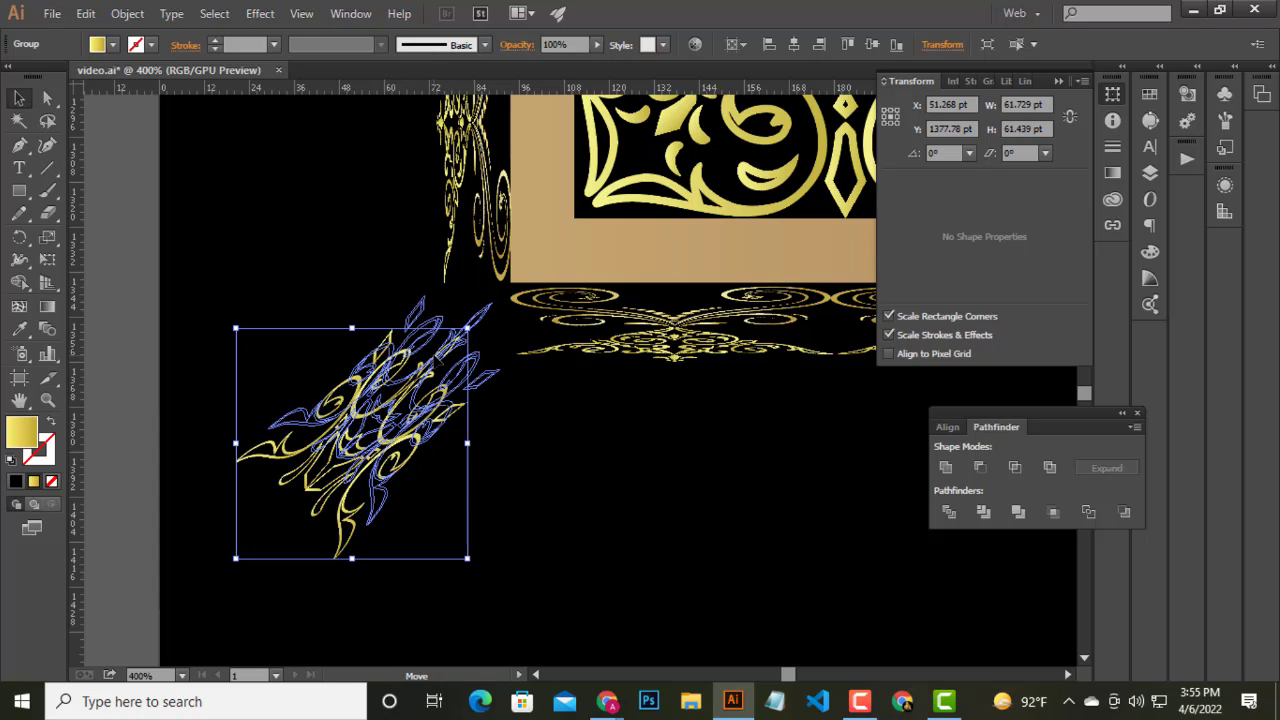
{"action": "left_click", "coordinate": [637, 328], "text": "shift"}
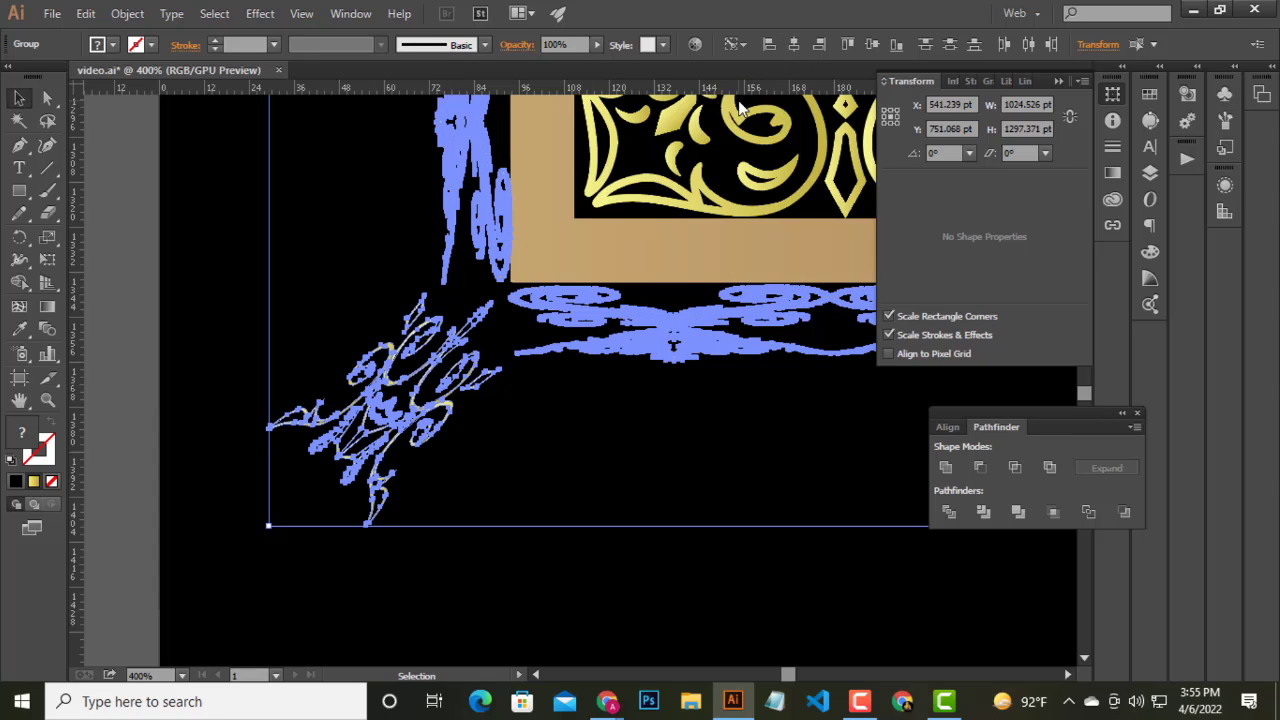
{"action": "left_click", "coordinate": [165, 395]}
{"action": "key", "text": "ctrl+minus"}
{"action": "key", "text": "ctrl+minus"}
{"action": "key", "text": "ctrl+minus"}
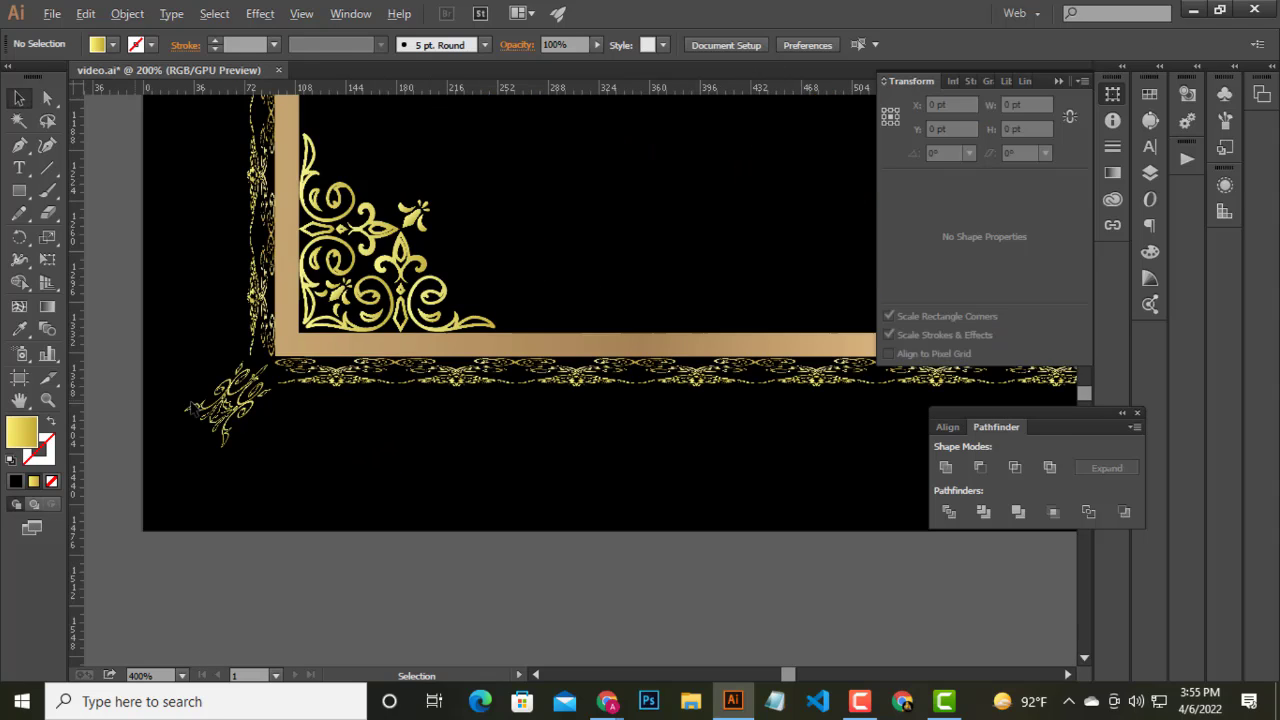
{"action": "scroll", "coordinate": [220, 440], "scroll_direction": "up", "scroll_amount": 2}
{"action": "key", "text": "ctrl+minus"}
{"action": "key", "text": "ctrl+minus"}
{"action": "key", "text": "ctrl+minus"}
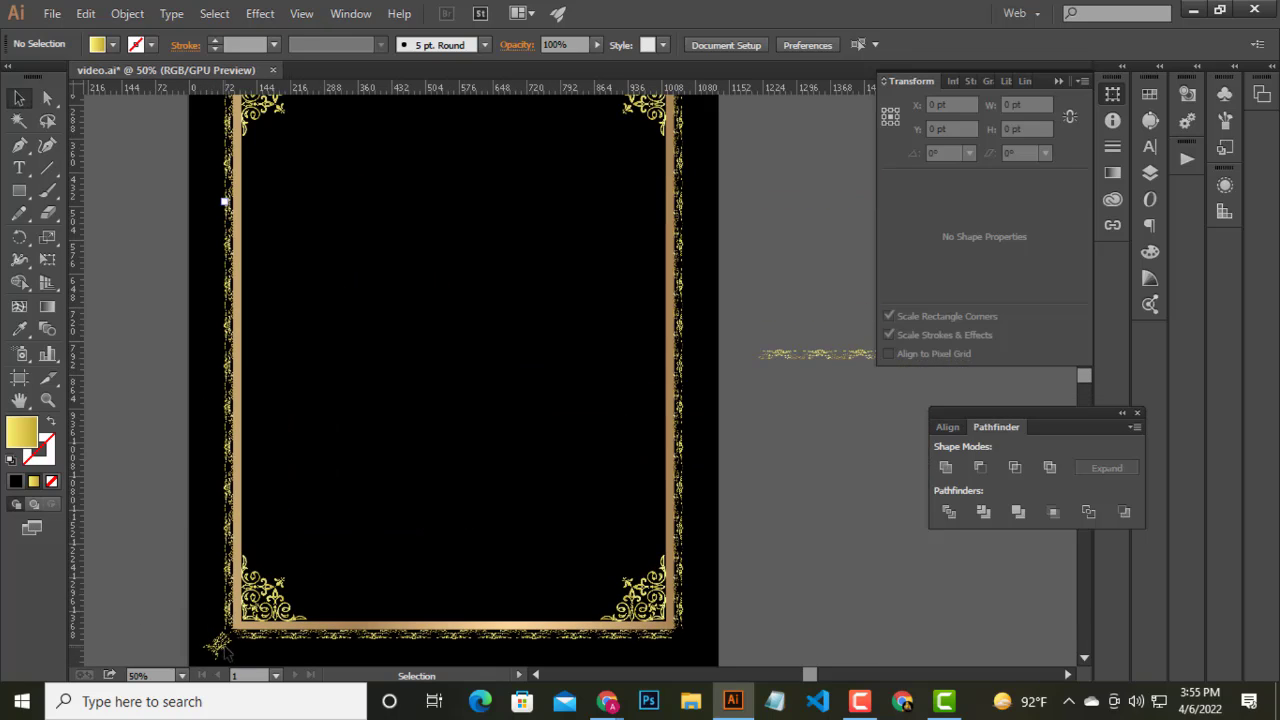
{"action": "scroll", "coordinate": [218, 645], "scroll_direction": "down", "scroll_amount": 1}
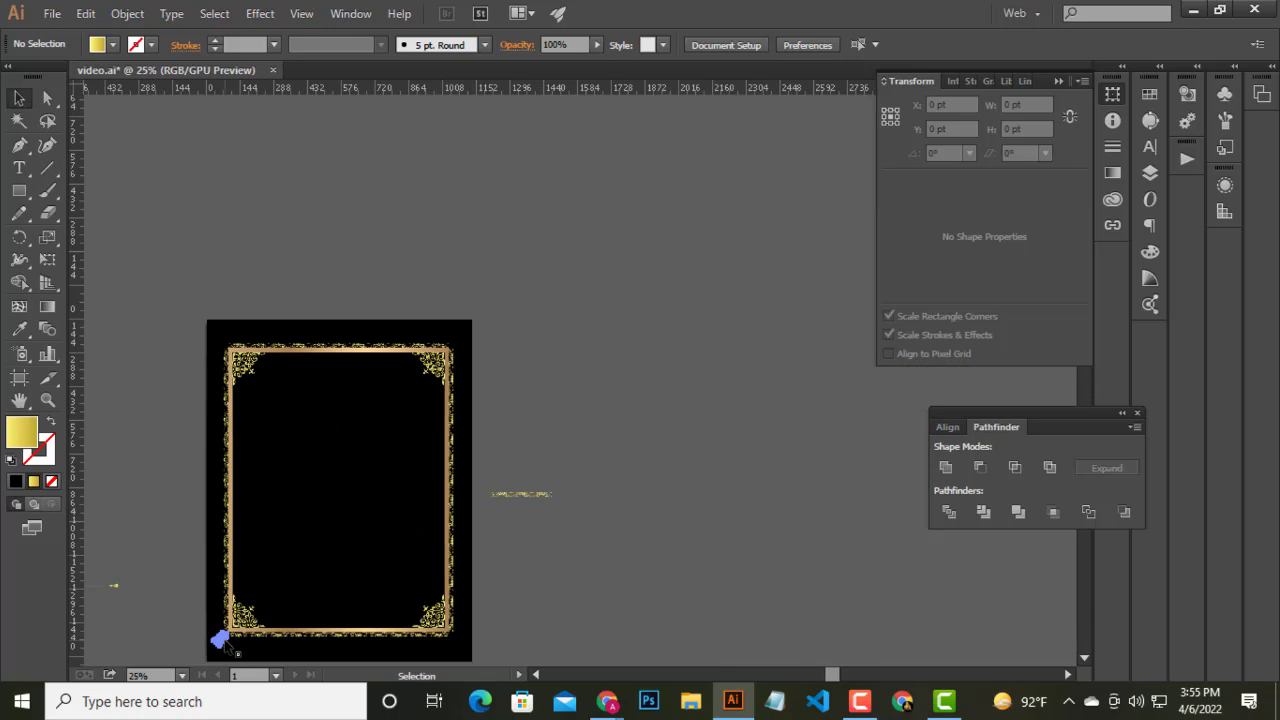
- Copy the flourish up to the top-left and reflect it across the horizontal axis
{"action": "left_click_drag", "start_coordinate": [225, 645], "coordinate": [230, 356]}
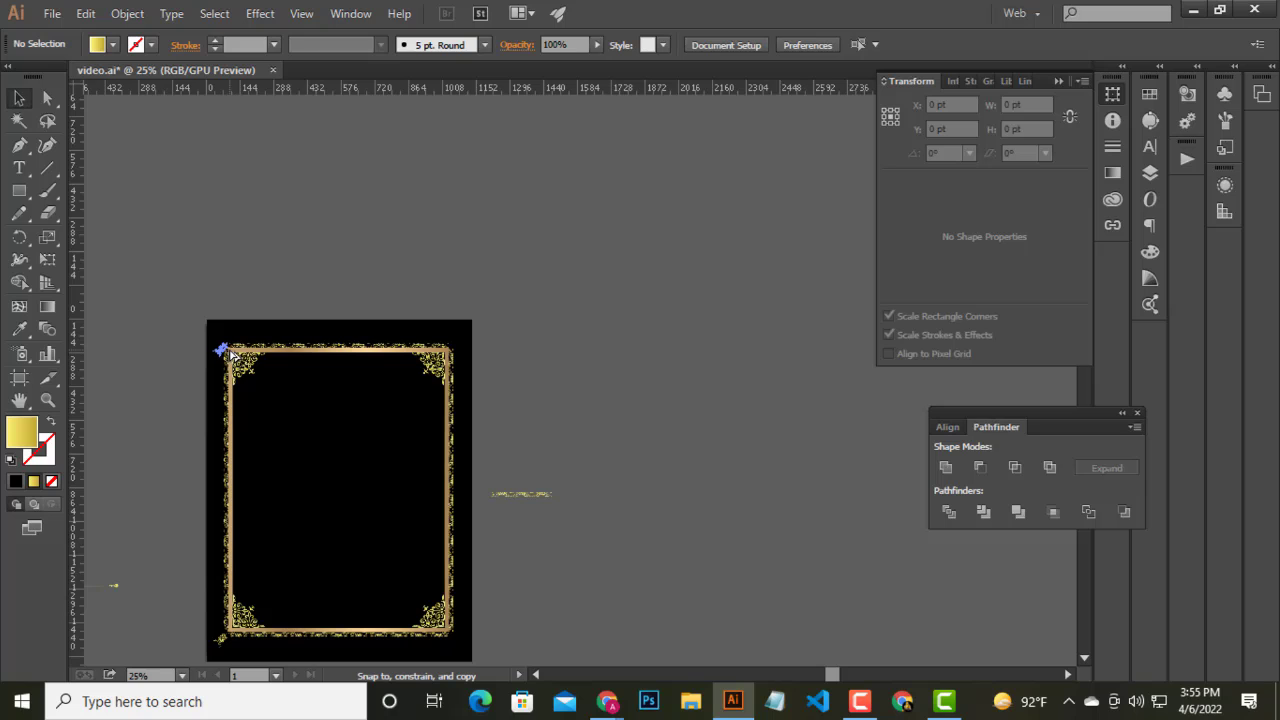
{"action": "scroll", "coordinate": [228, 354], "scroll_direction": "up", "scroll_amount": 4}
{"action": "scroll", "coordinate": [228, 354], "scroll_direction": "up", "scroll_amount": 4}
{"action": "right_click", "coordinate": [194, 273]}
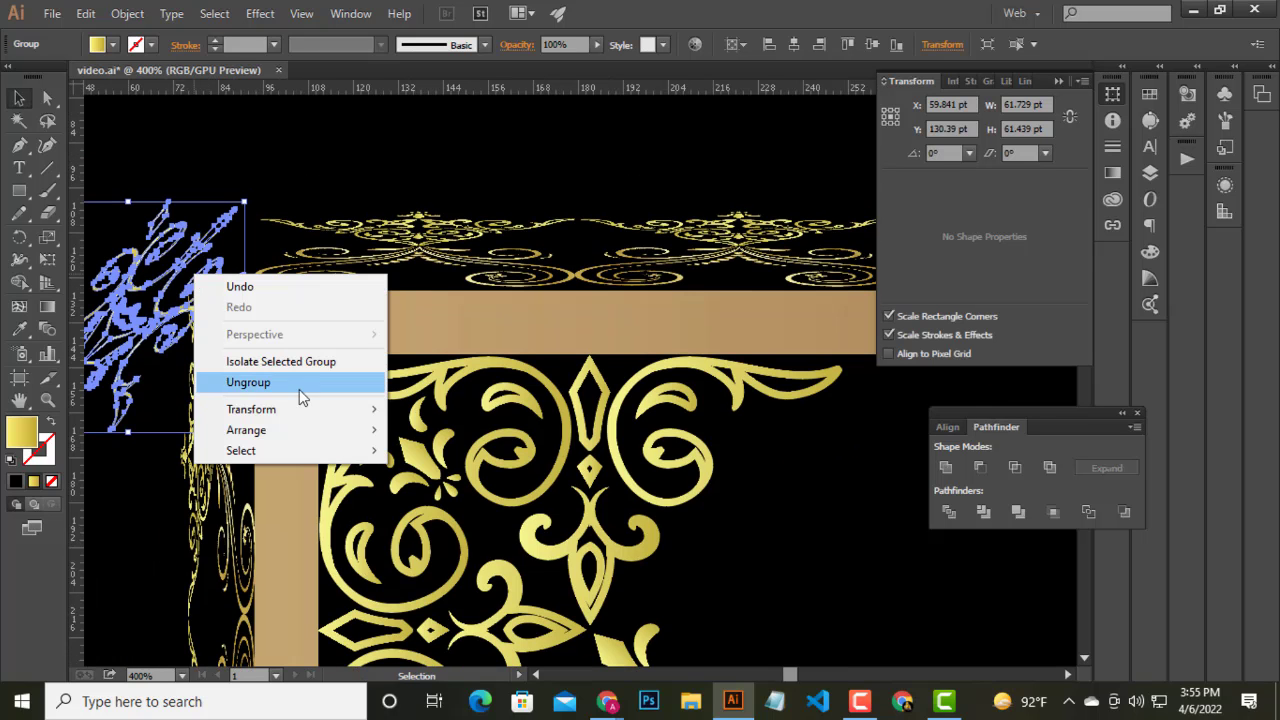
{"action": "left_click", "coordinate": [435, 477]}
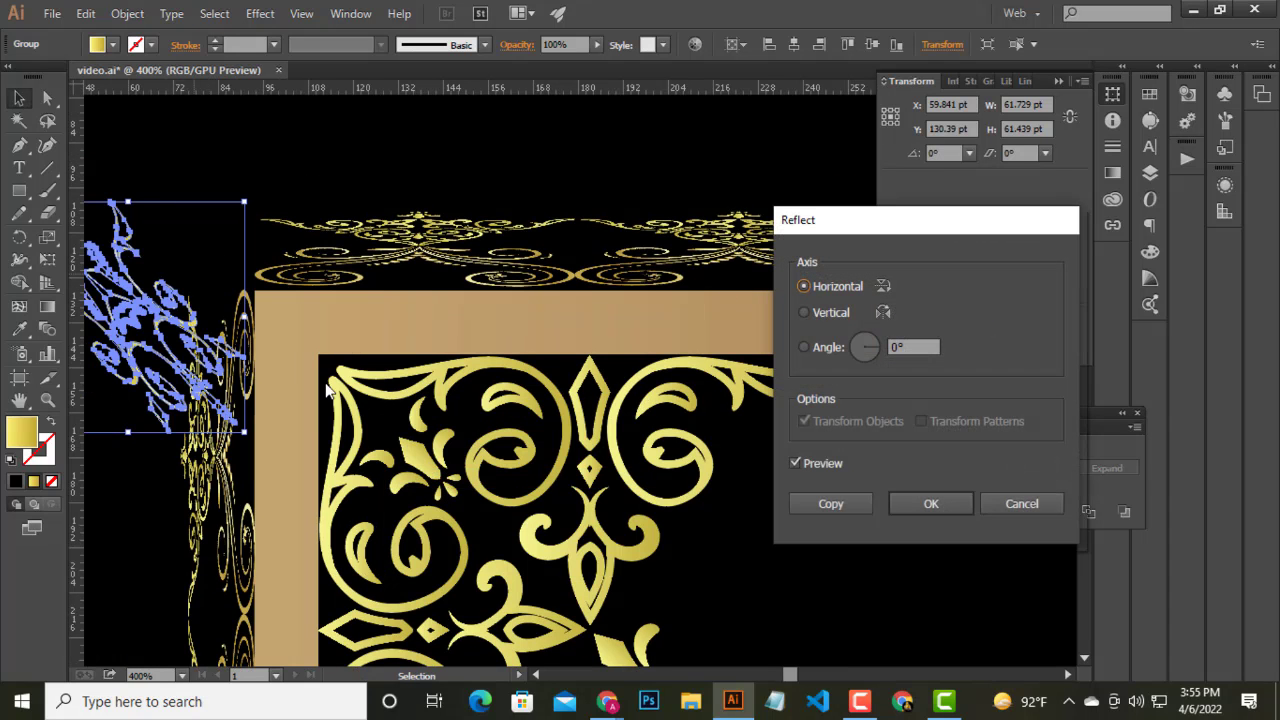
{"action": "left_click", "coordinate": [816, 318]}
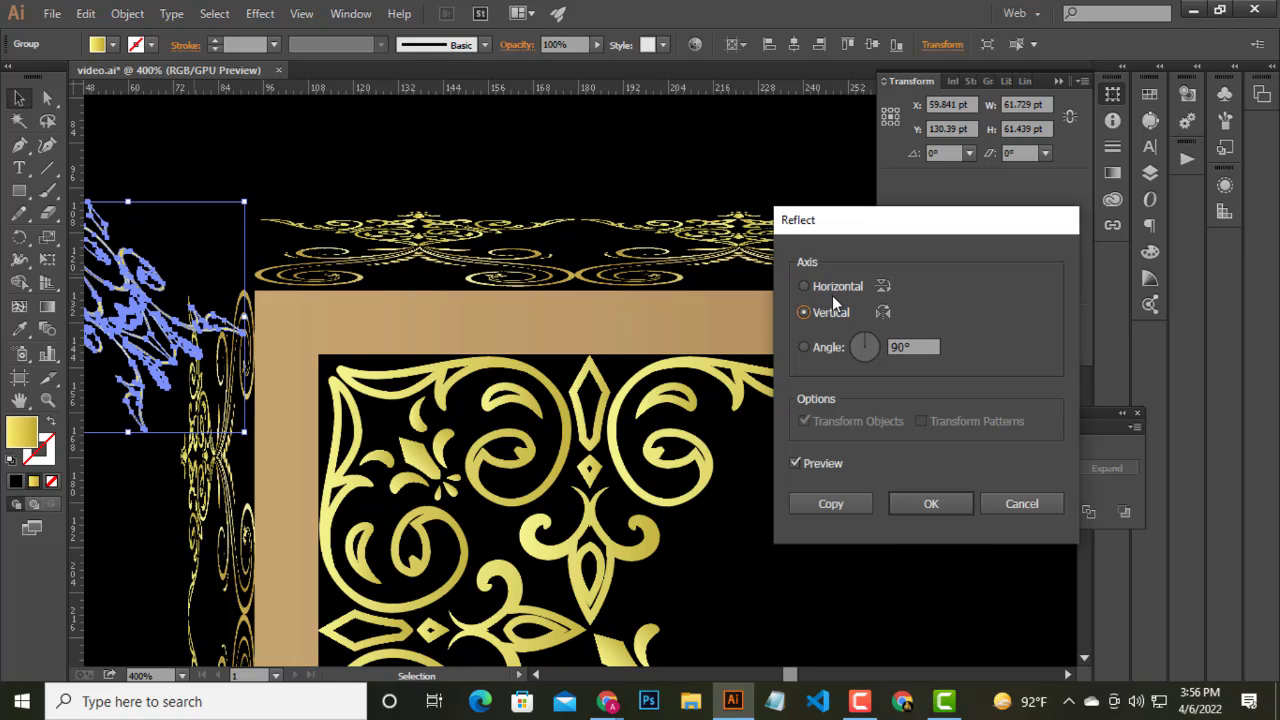
{"action": "left_click", "coordinate": [835, 286]}
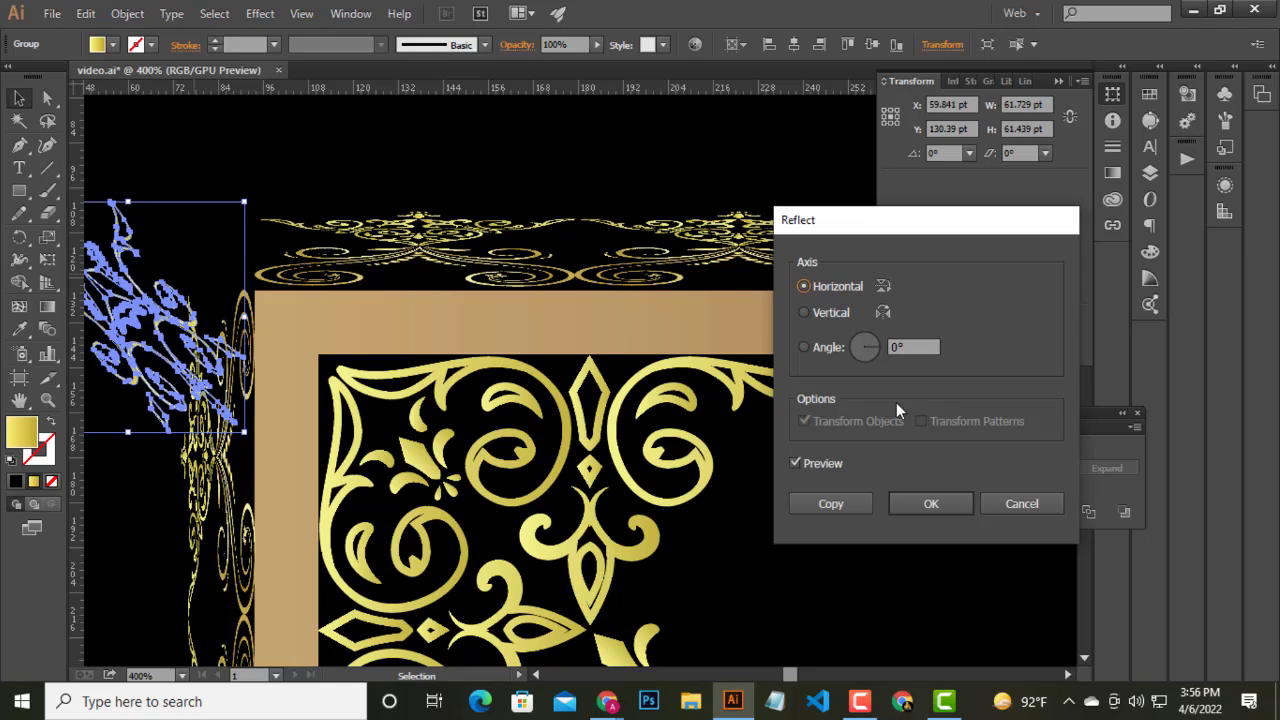
{"action": "left_click", "coordinate": [930, 504]}
- Settle the mirrored flourish at the frame's outer top-left corner
{"action": "scroll", "coordinate": [353, 314], "scroll_direction": "left", "scroll_amount": 5}
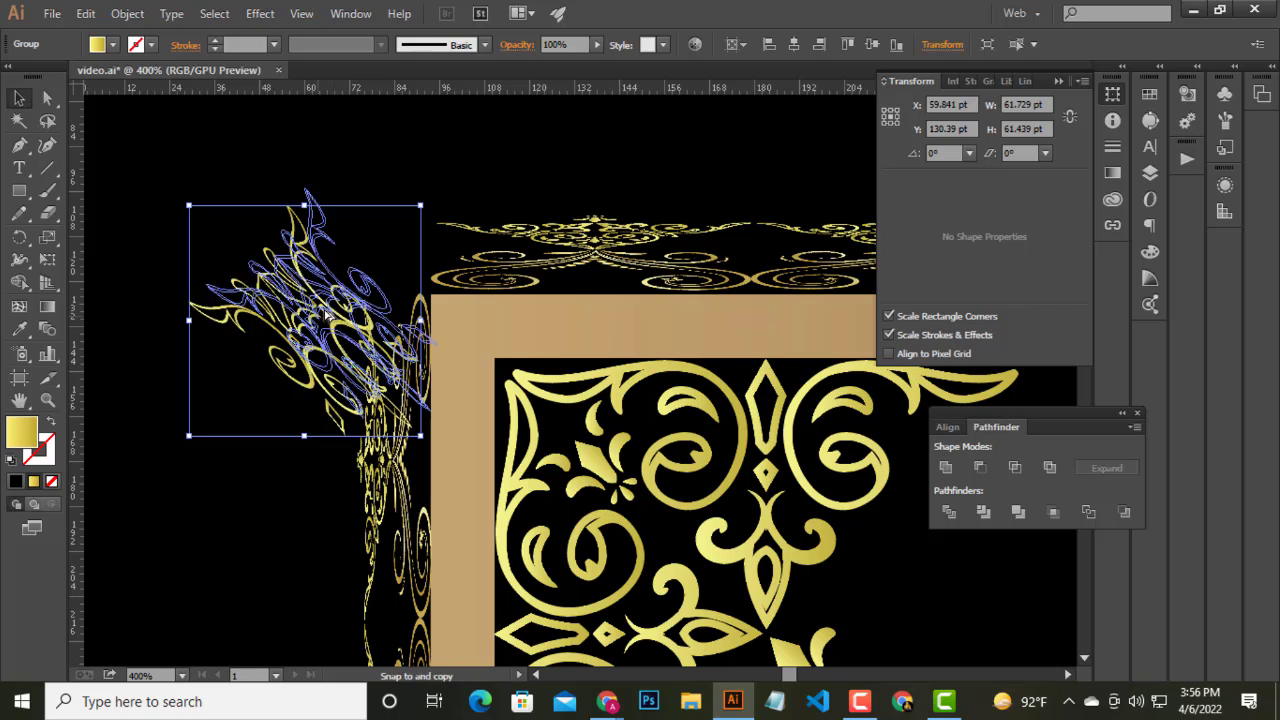
{"action": "left_click_drag", "start_coordinate": [326, 313], "coordinate": [344, 185]}
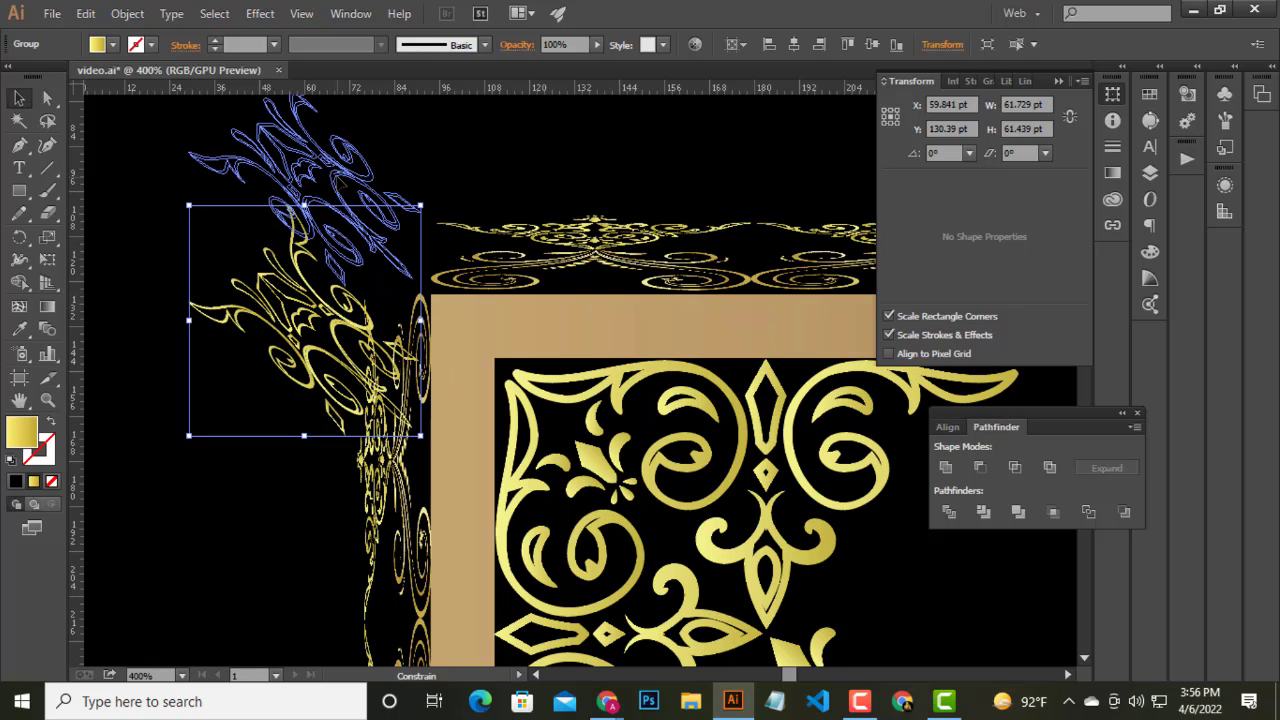
{"action": "left_click_drag", "start_coordinate": [341, 184], "coordinate": [332, 226]}
{"action": "scroll", "coordinate": [338, 297], "scroll_direction": "down", "scroll_amount": 3}
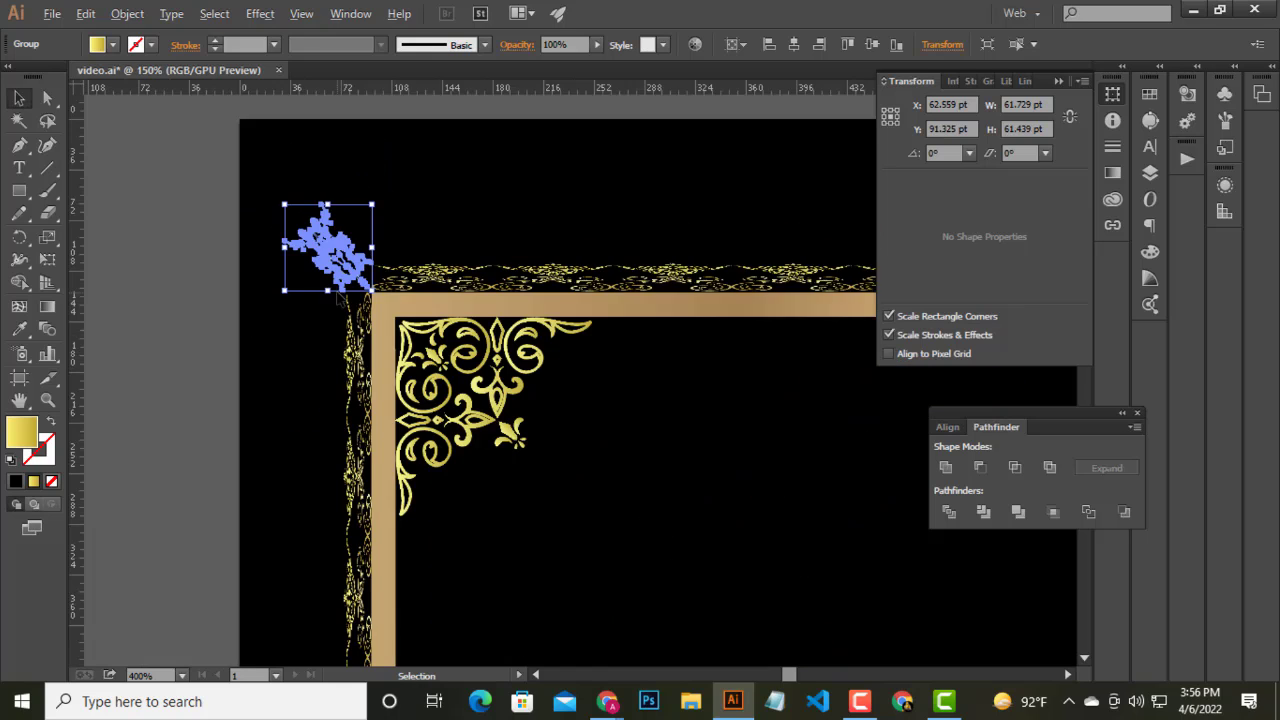
{"action": "scroll", "coordinate": [338, 297], "scroll_direction": "down", "scroll_amount": 2}
{"action": "scroll", "coordinate": [343, 610], "scroll_direction": "down", "scroll_amount": 2}
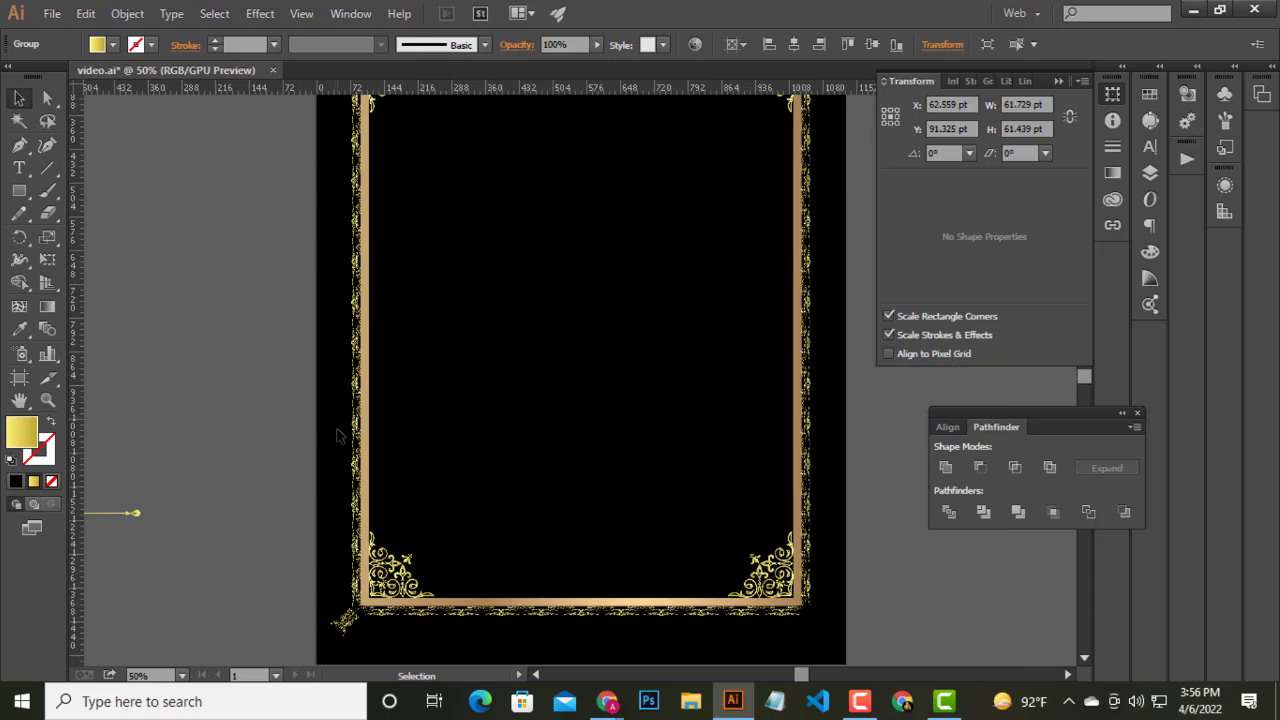
- Select the left corner flourishes, dismiss their context menu, and deselect
{"action": "left_click", "coordinate": [345, 620]}
{"action": "right_click", "coordinate": [342, 620]}
{"action": "left_click", "coordinate": [410, 545]}
{"action": "scroll", "coordinate": [512, 349], "scroll_direction": "up", "scroll_amount": 3}
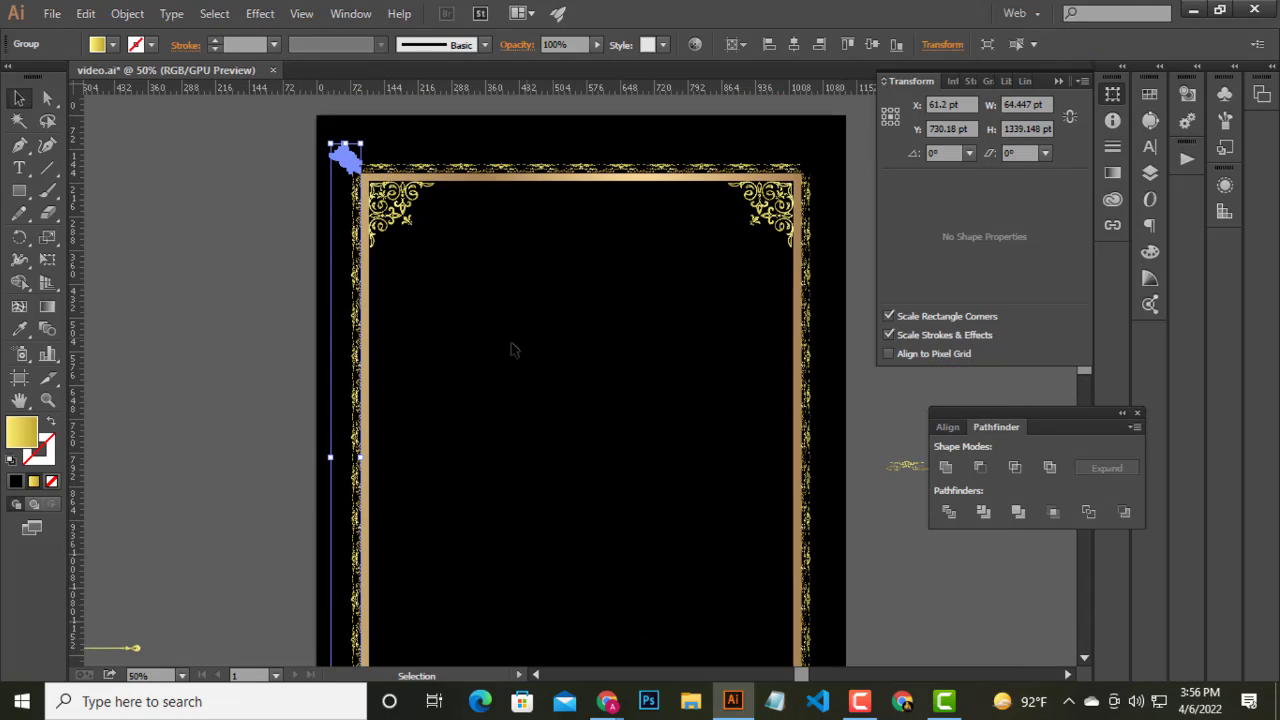
{"action": "left_click", "coordinate": [400, 251]}
{"action": "scroll", "coordinate": [362, 358], "scroll_direction": "down", "scroll_amount": 5}
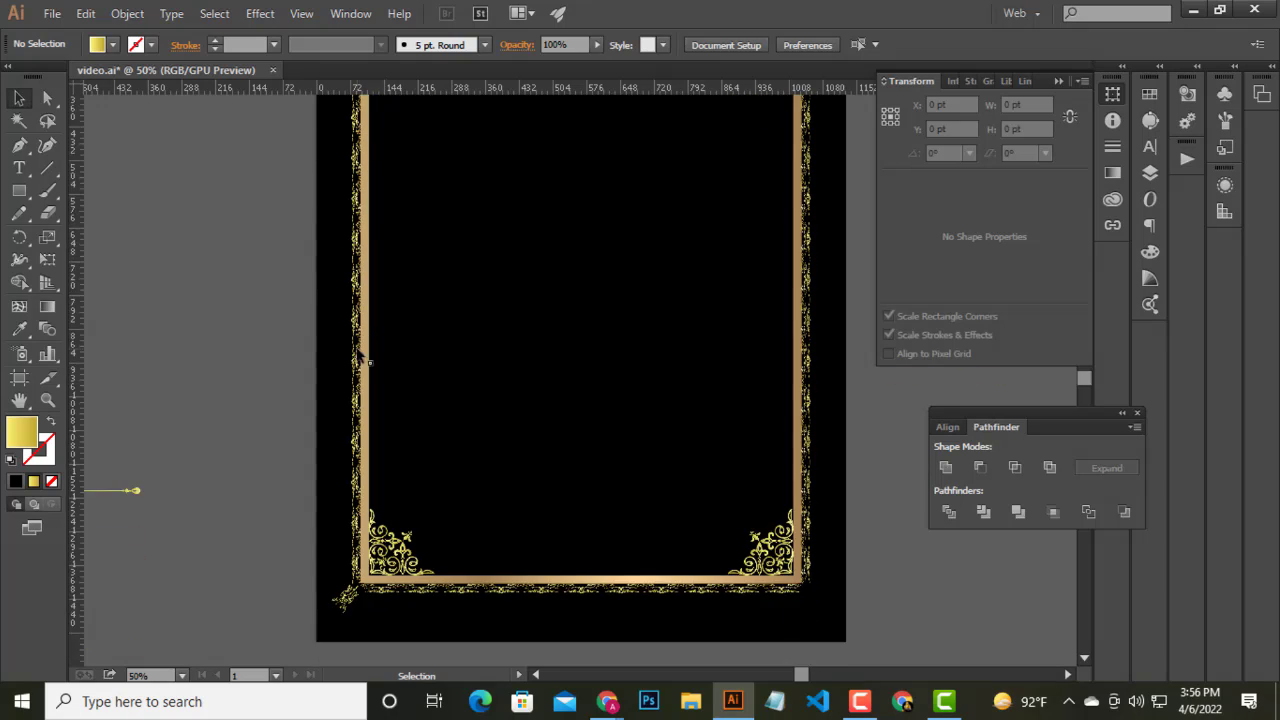
{"action": "scroll", "coordinate": [350, 400], "scroll_direction": "up", "scroll_amount": 2}
{"action": "scroll", "coordinate": [336, 300], "scroll_direction": "down", "scroll_amount": 2}
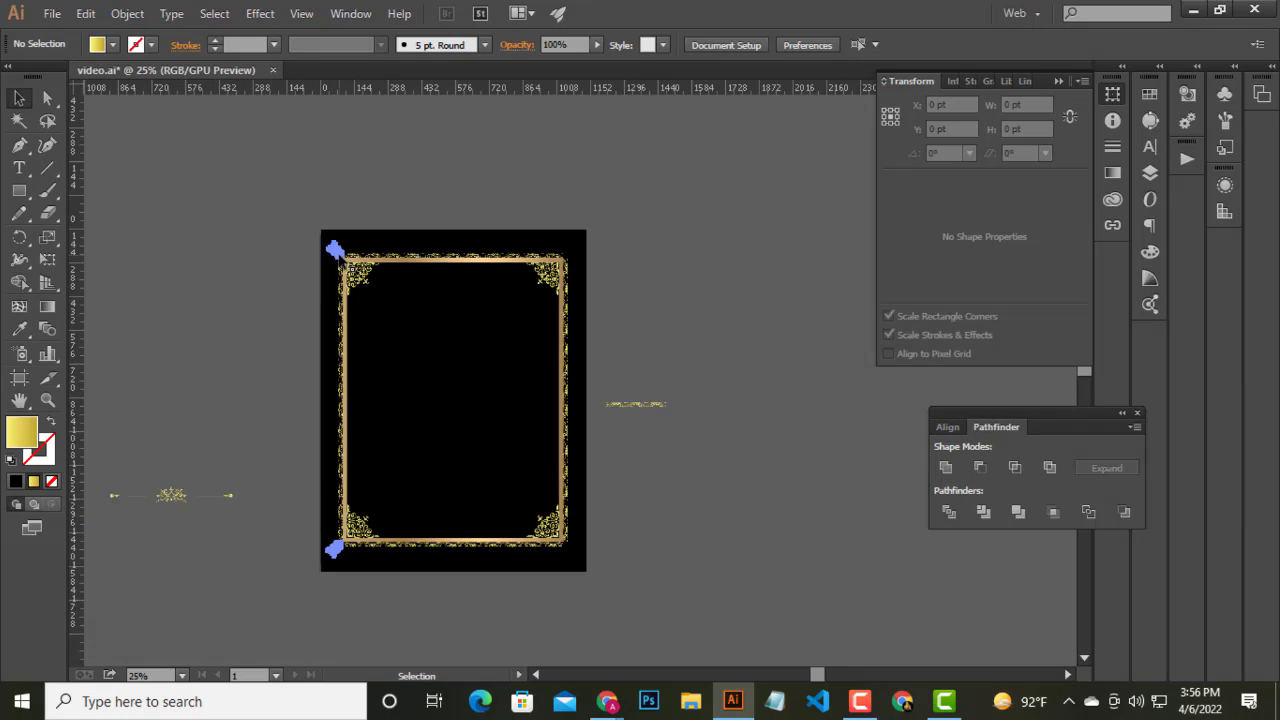
- Copy both left corner flourishes to the right edge and reflect them vertically
{"action": "mouse_move", "coordinate": [338, 256]}
{"action": "left_mouse_down"}
{"action": "mouse_move", "coordinate": [567, 284]}
{"action": "mouse_move", "coordinate": [582, 265]}
{"action": "left_mouse_up"}
{"action": "right_click", "coordinate": [557, 259]}
{"action": "mouse_move", "coordinate": [614, 394]}
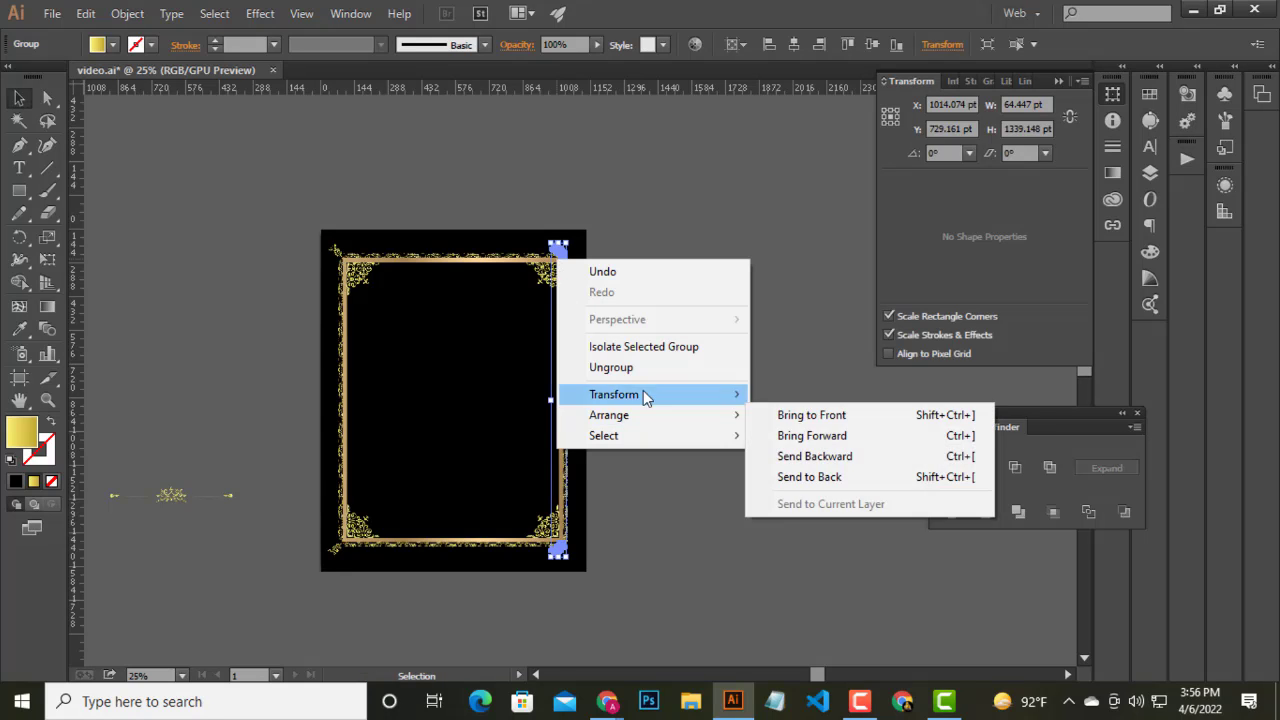
{"action": "left_click", "coordinate": [835, 458]}
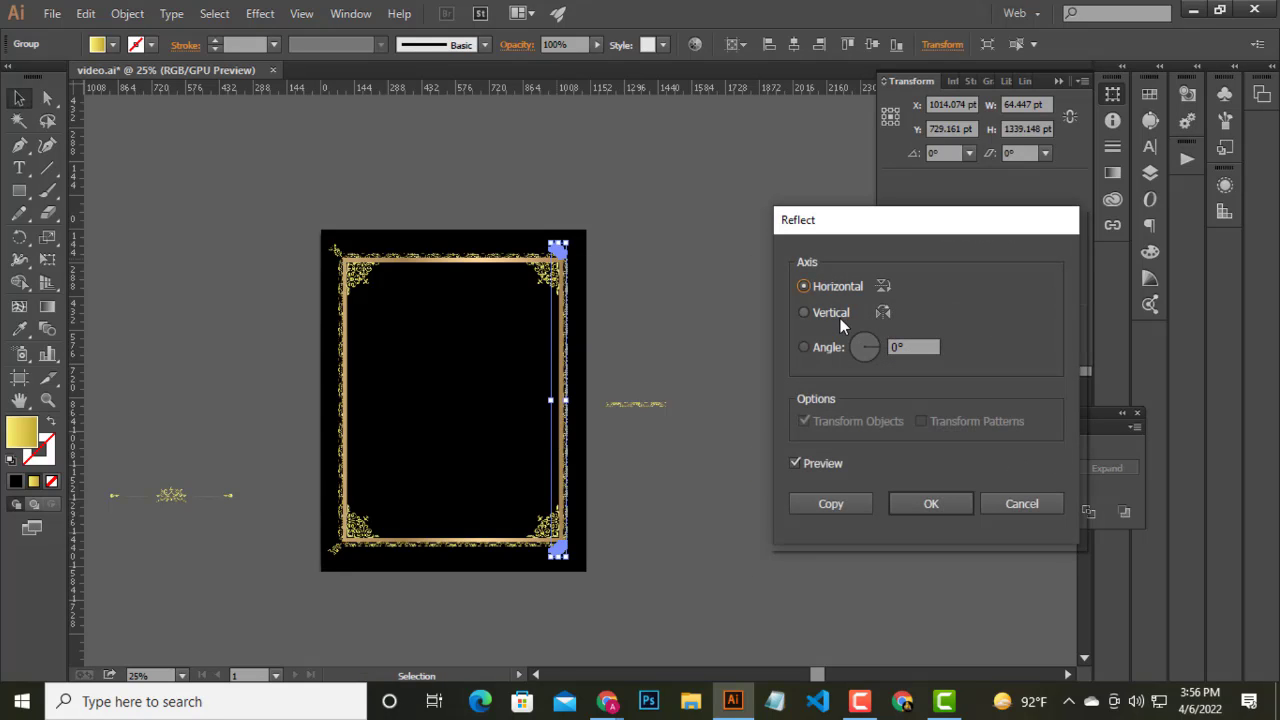
{"action": "left_click", "coordinate": [835, 313]}
{"action": "left_click", "coordinate": [930, 503]}
- Shift the mirrored flourish copies right and match their height to the left pair
{"action": "scroll", "coordinate": [648, 357], "scroll_direction": "up", "scroll_amount": 2}
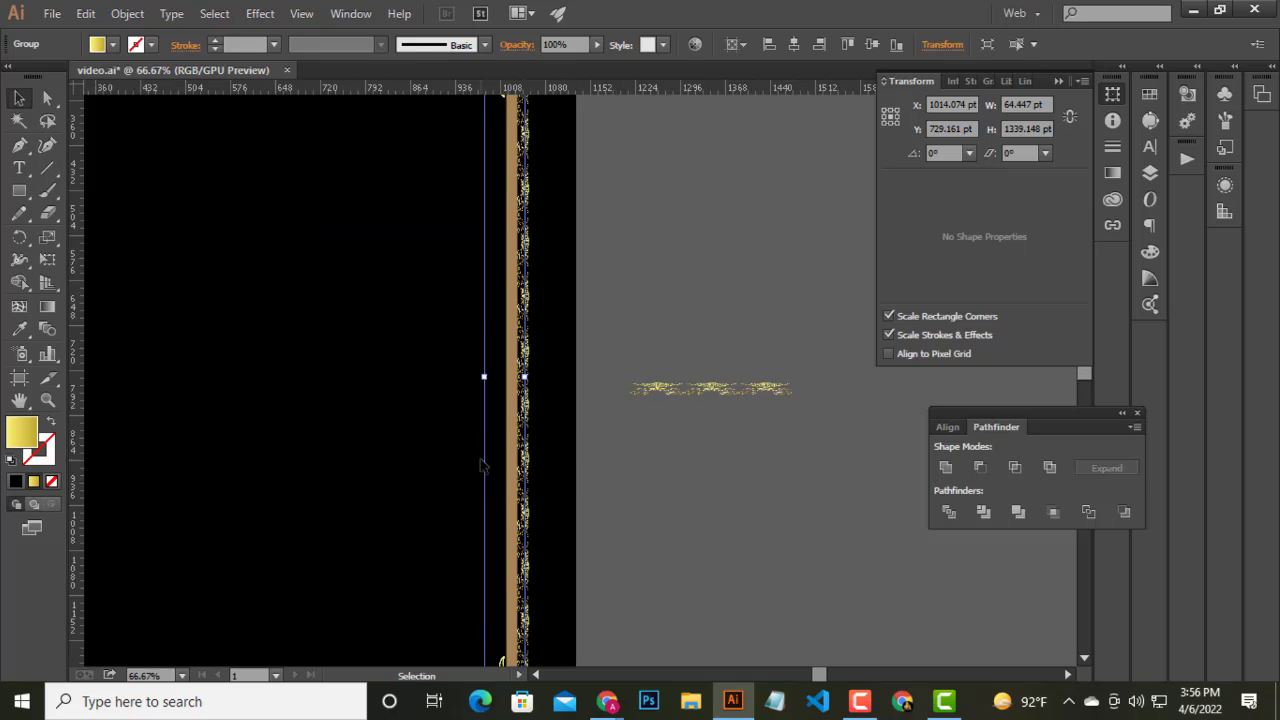
{"action": "scroll", "coordinate": [595, 420], "scroll_direction": "down", "scroll_amount": 2}
{"action": "scroll", "coordinate": [510, 612], "scroll_direction": "up", "scroll_amount": 3}
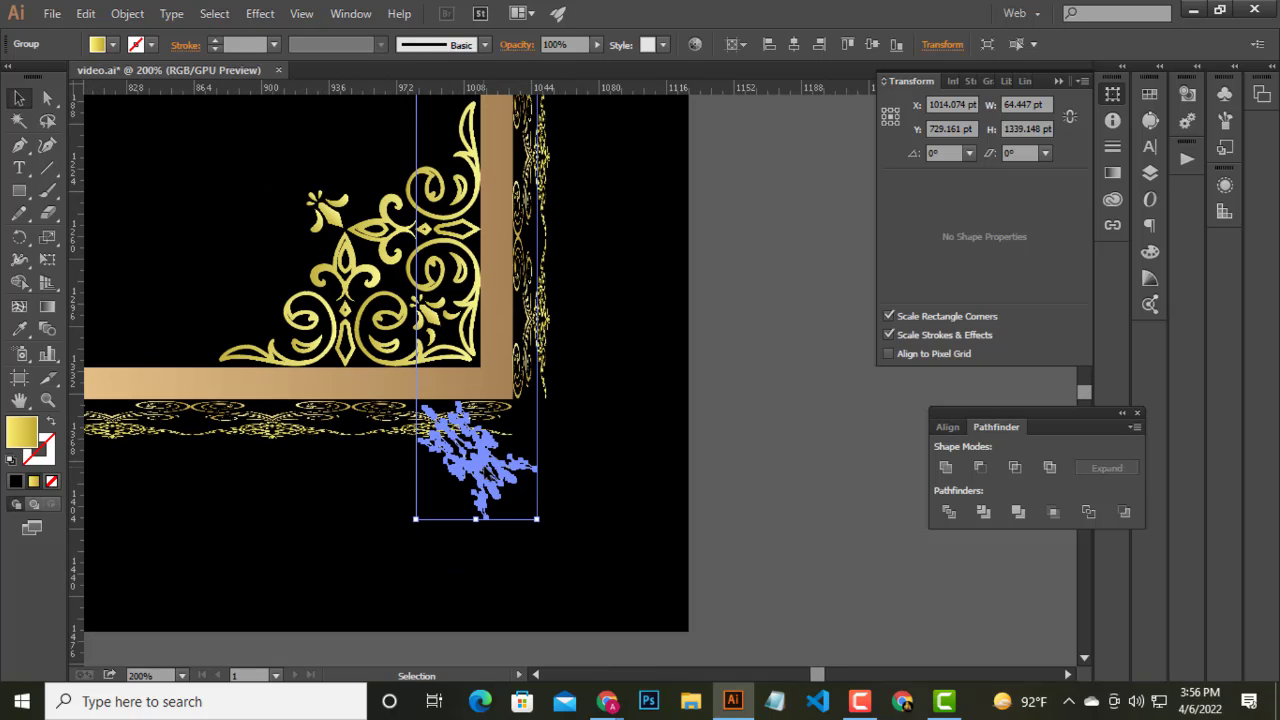
{"action": "left_click_drag", "start_coordinate": [486, 472], "coordinate": [588, 472]}
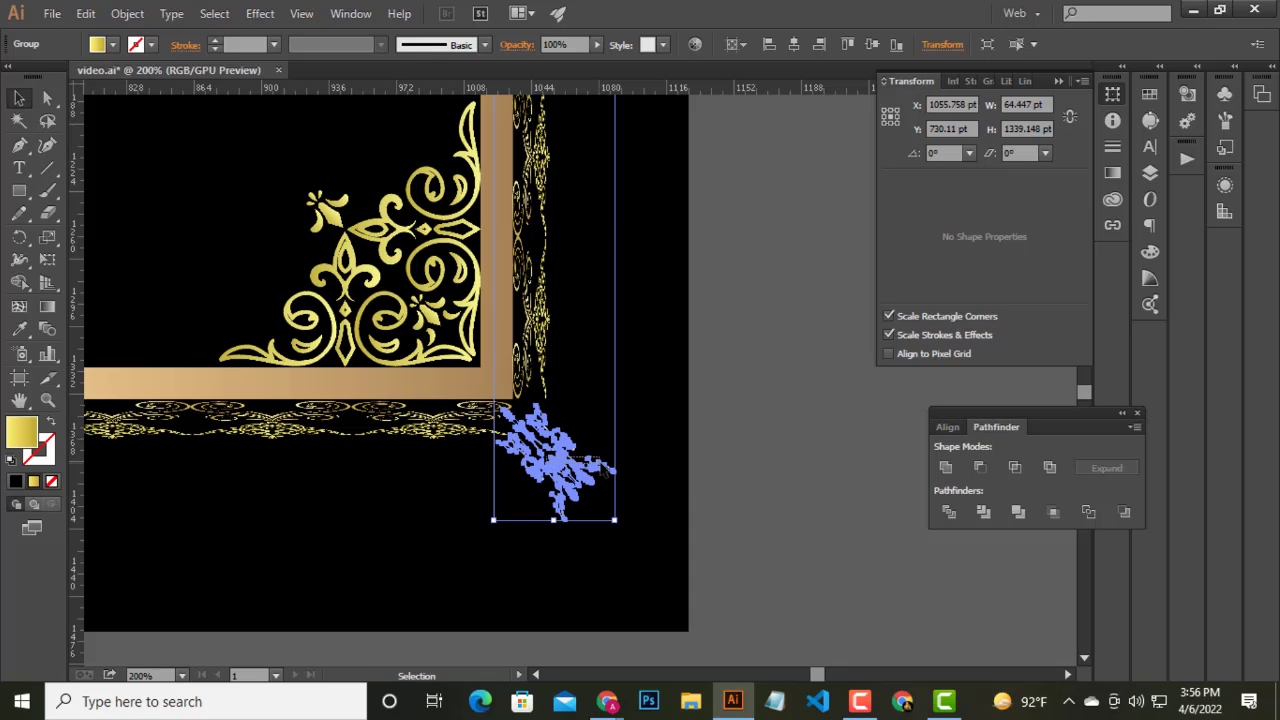
{"action": "left_click", "coordinate": [655, 425]}
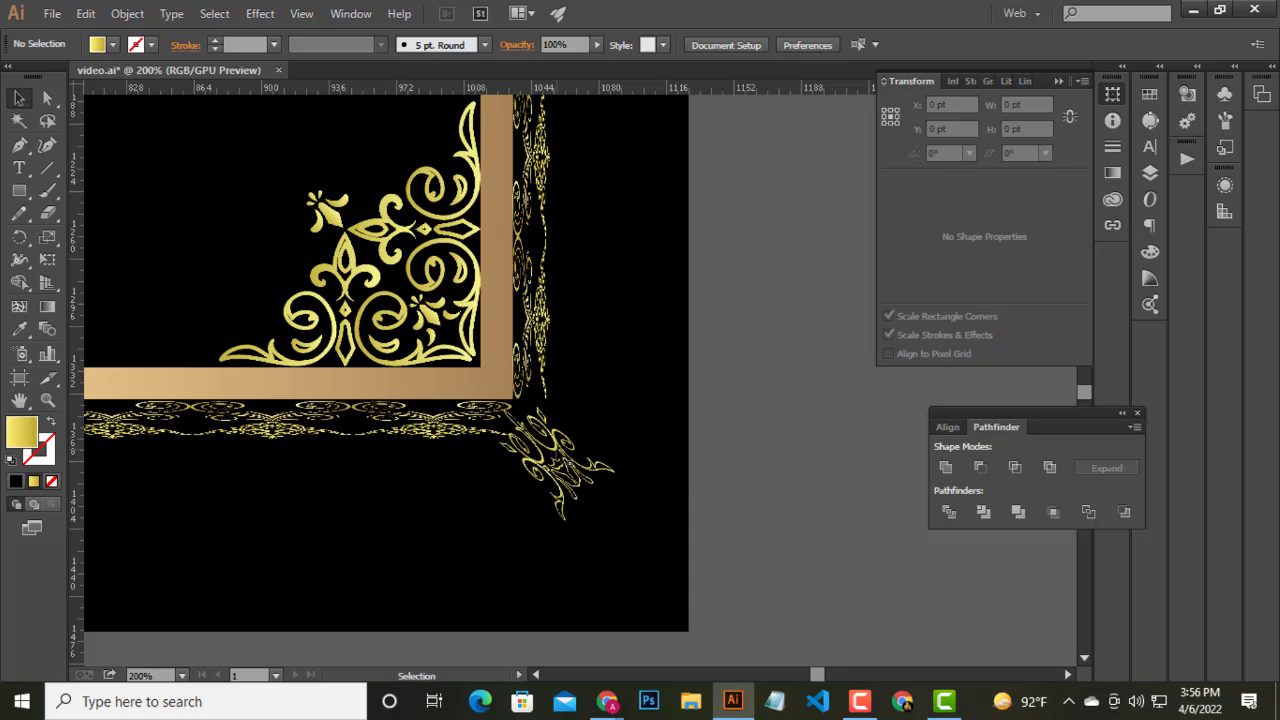
{"action": "mouse_move", "coordinate": [562, 460]}
{"action": "left_mouse_down"}
{"action": "mouse_move", "coordinate": [580, 468]}
{"action": "mouse_move", "coordinate": [637, 432]}
{"action": "left_mouse_up"}
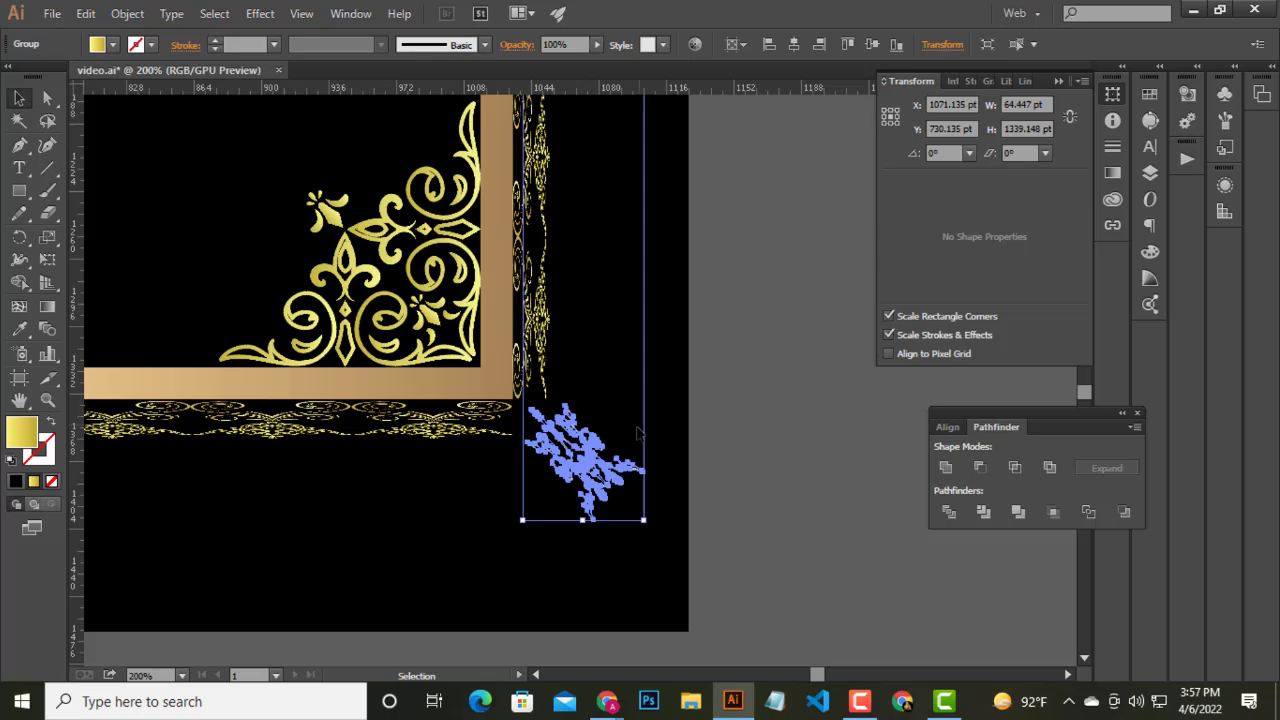
{"action": "left_click", "coordinate": [878, 43]}
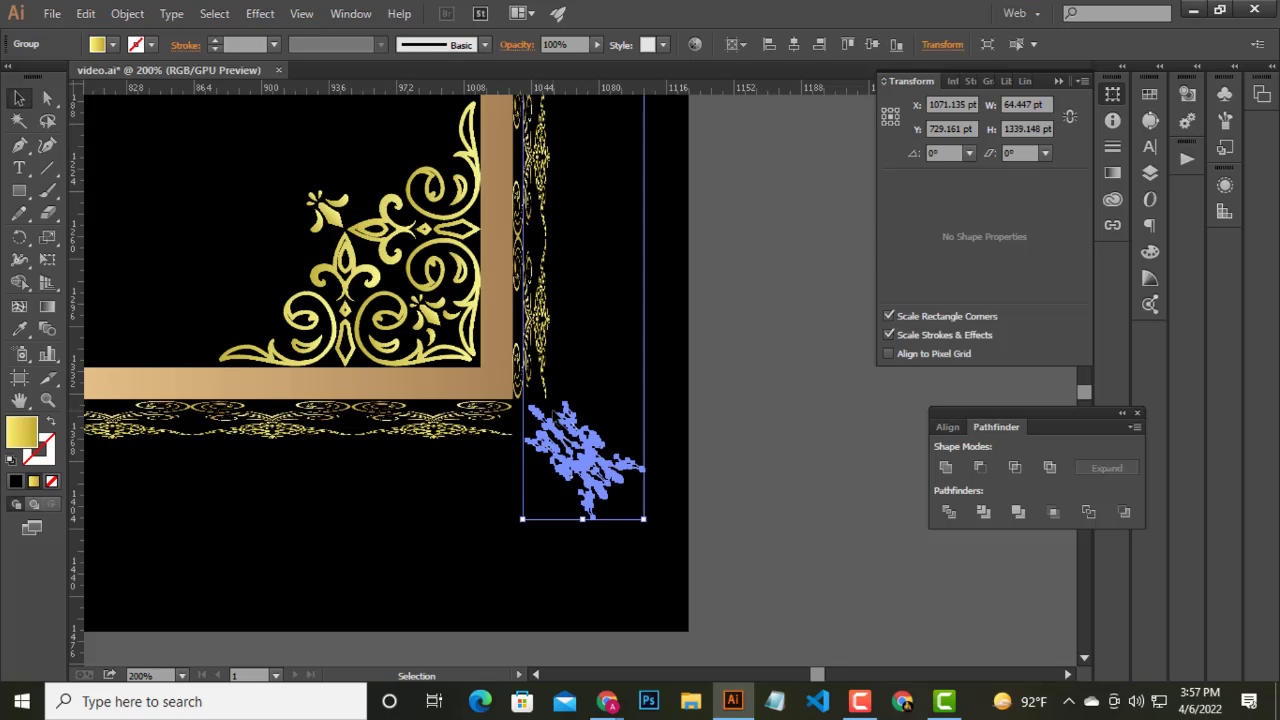
{"action": "key", "text": "ctrl+minus"}
{"action": "key", "text": "ctrl+minus"}
- Nudge the lower-right flourish group into its corner, then select the left flourishes too
{"action": "left_click", "coordinate": [697, 525]}
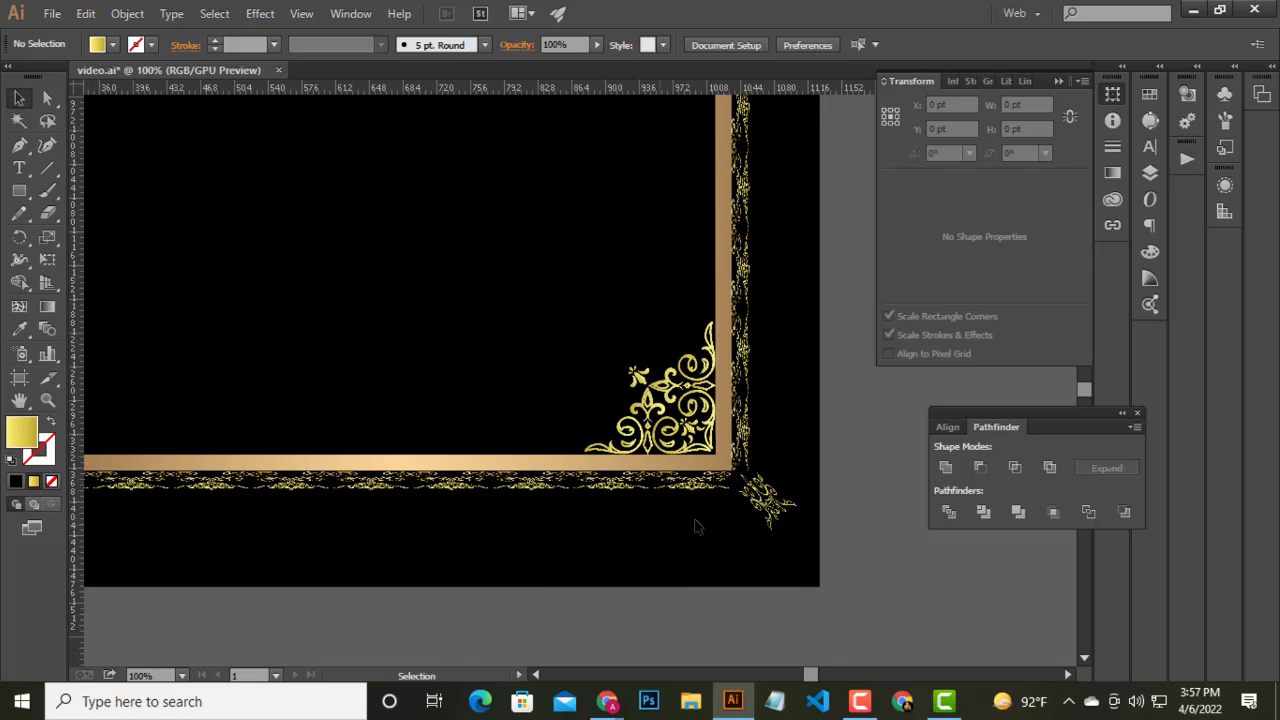
{"action": "left_click", "coordinate": [778, 505]}
{"action": "scroll", "coordinate": [778, 505], "scroll_direction": "up", "scroll_amount": 4}
{"action": "scroll", "coordinate": [780, 457], "scroll_direction": "up", "scroll_amount": 3}
{"action": "mouse_move", "coordinate": [733, 389]}
{"action": "left_mouse_down"}
{"action": "mouse_move", "coordinate": [672, 385]}
{"action": "mouse_move", "coordinate": [668, 400]}
{"action": "left_mouse_up"}
{"action": "scroll", "coordinate": [680, 400], "scroll_direction": "down", "scroll_amount": 4}
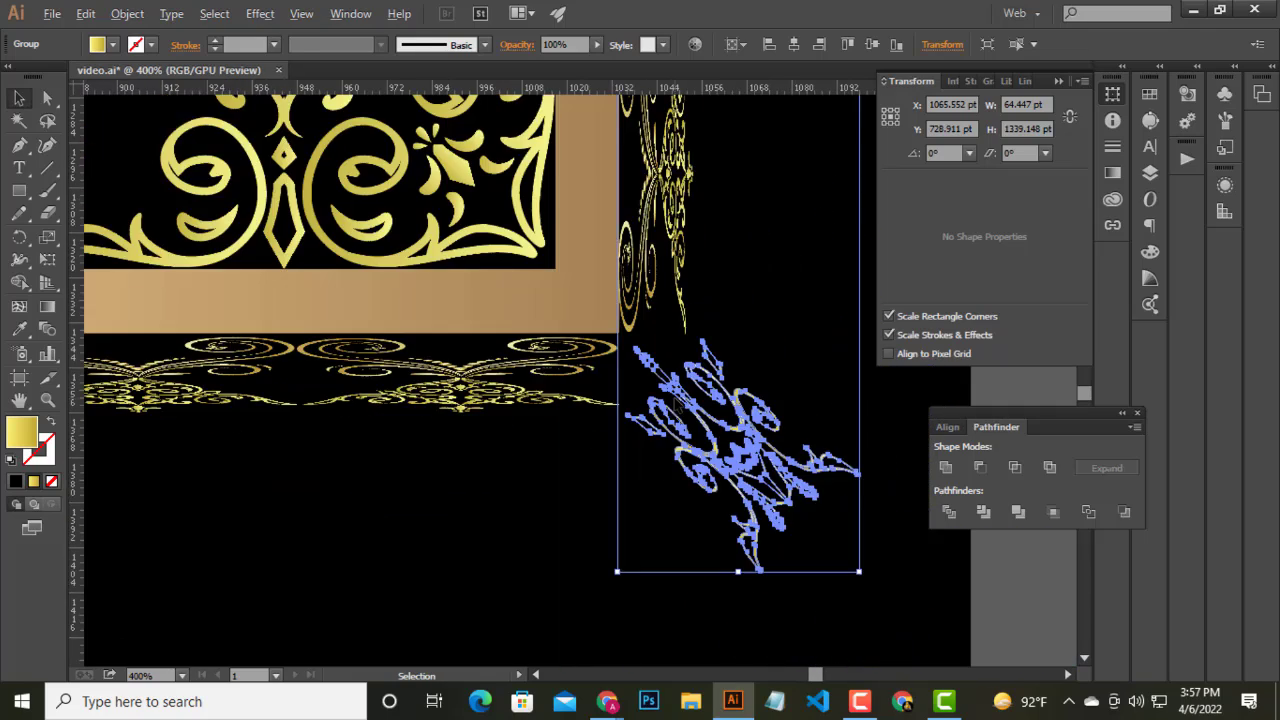
{"action": "scroll", "coordinate": [466, 414], "scroll_direction": "down", "scroll_amount": 3}
{"action": "scroll", "coordinate": [657, 537], "scroll_direction": "down", "scroll_amount": 3}
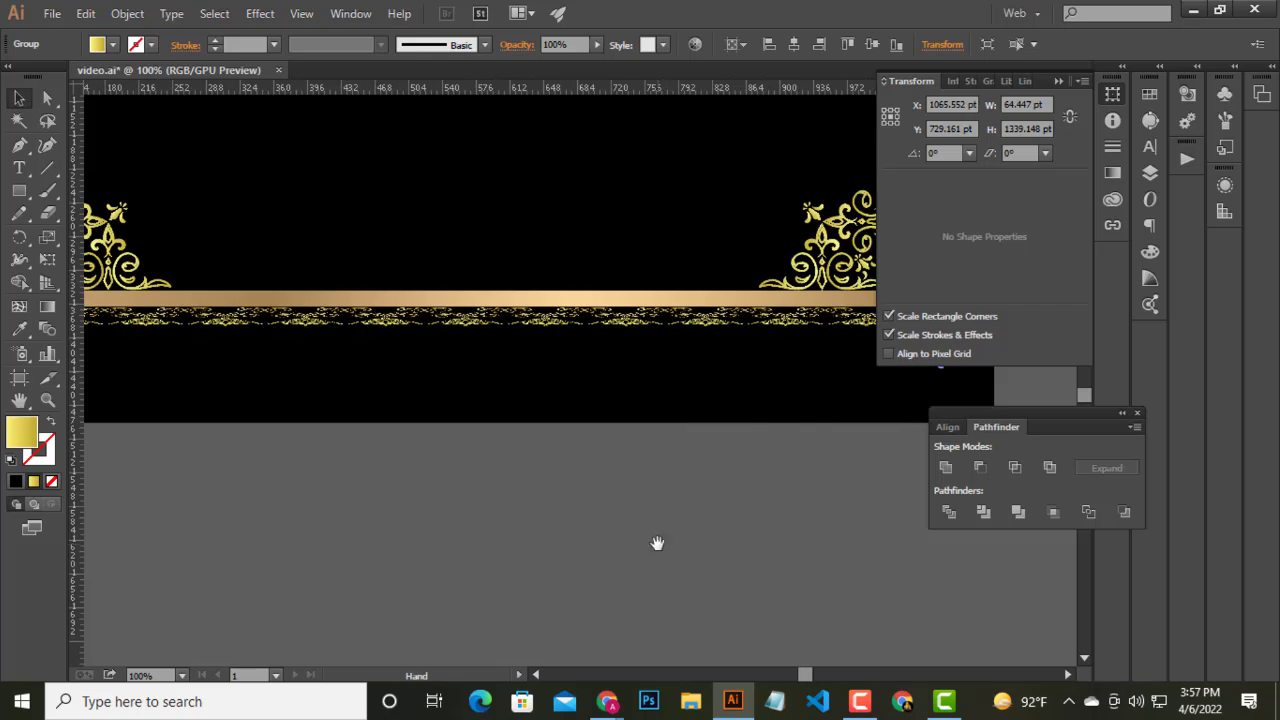
{"action": "scroll", "coordinate": [700, 260], "scroll_direction": "down", "scroll_amount": 3}
{"action": "scroll", "coordinate": [386, 487], "scroll_direction": "up", "scroll_amount": 2}
{"action": "left_click", "coordinate": [371, 485], "text": "shift"}
- Try moving the lace border rectangle down the page, then undo and clear the selection
{"action": "scroll", "coordinate": [380, 490], "scroll_direction": "down", "scroll_amount": 3}
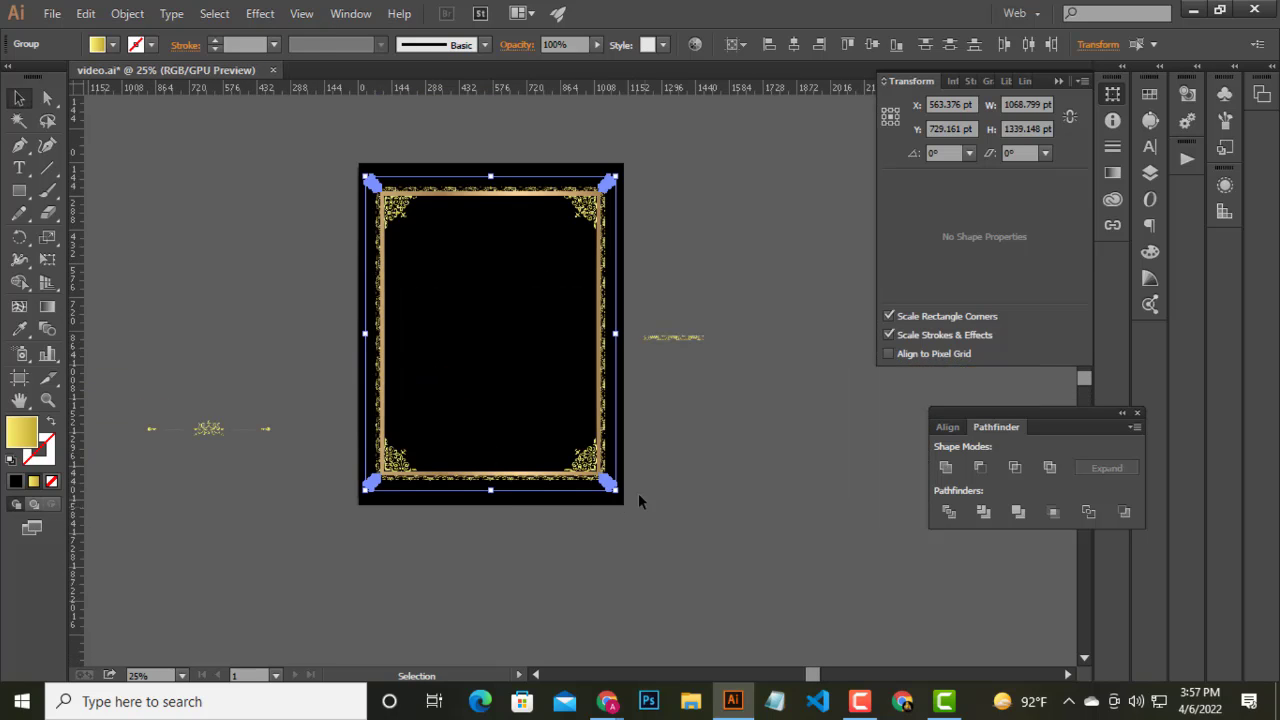
{"action": "right_click", "coordinate": [637, 491]}
{"action": "left_click", "coordinate": [535, 568]}
{"action": "left_click", "coordinate": [535, 568]}
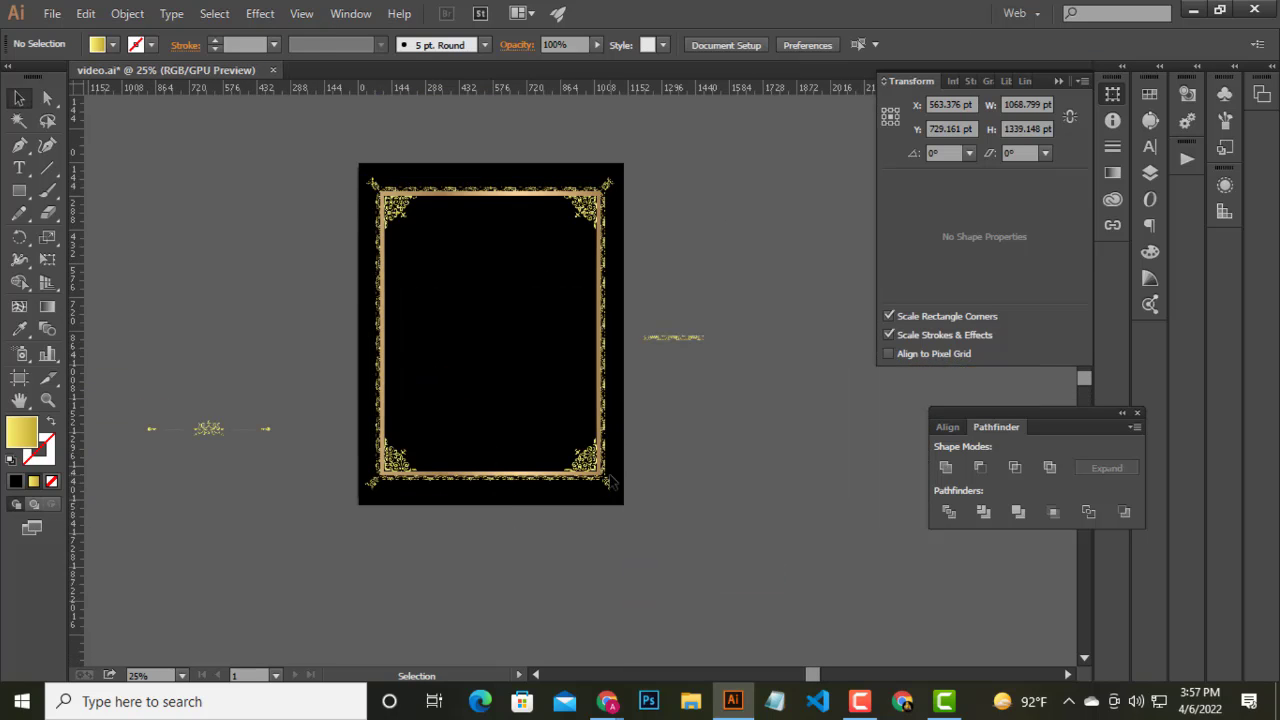
{"action": "key", "text": "ctrl+z"}
{"action": "left_click", "coordinate": [505, 220]}
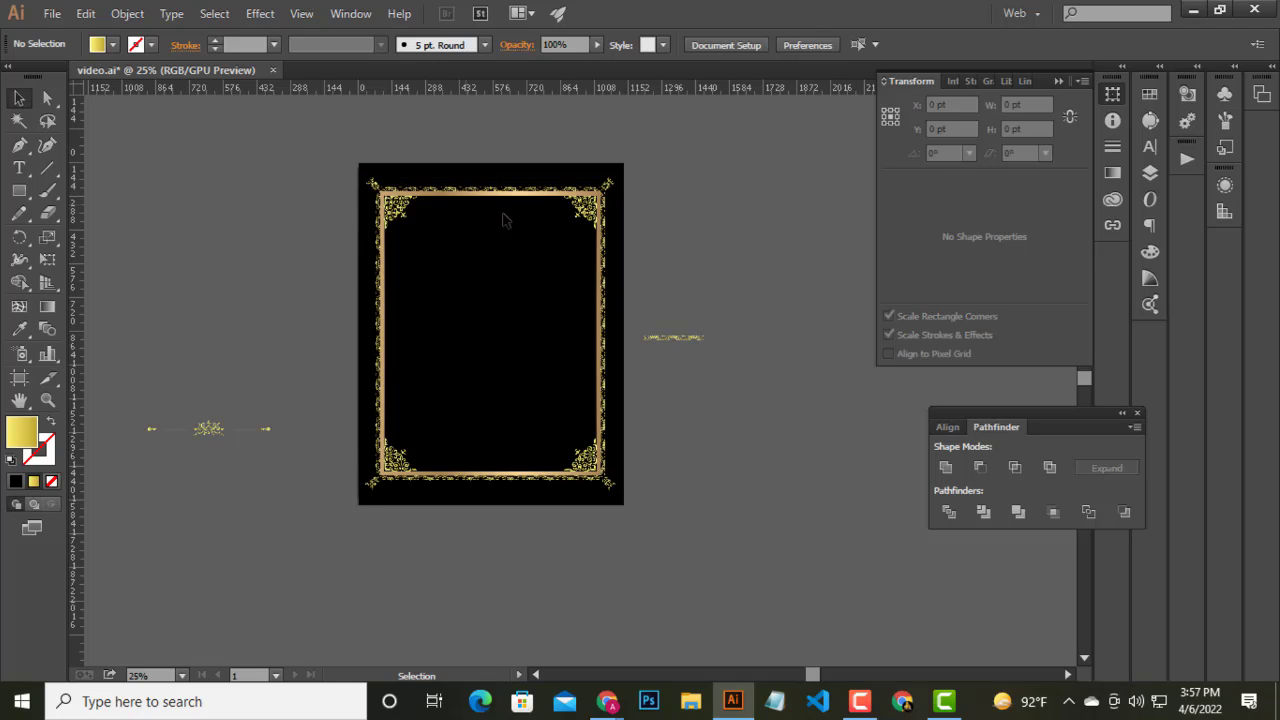
{"action": "left_click_drag", "start_coordinate": [385, 186], "coordinate": [756, 387]}
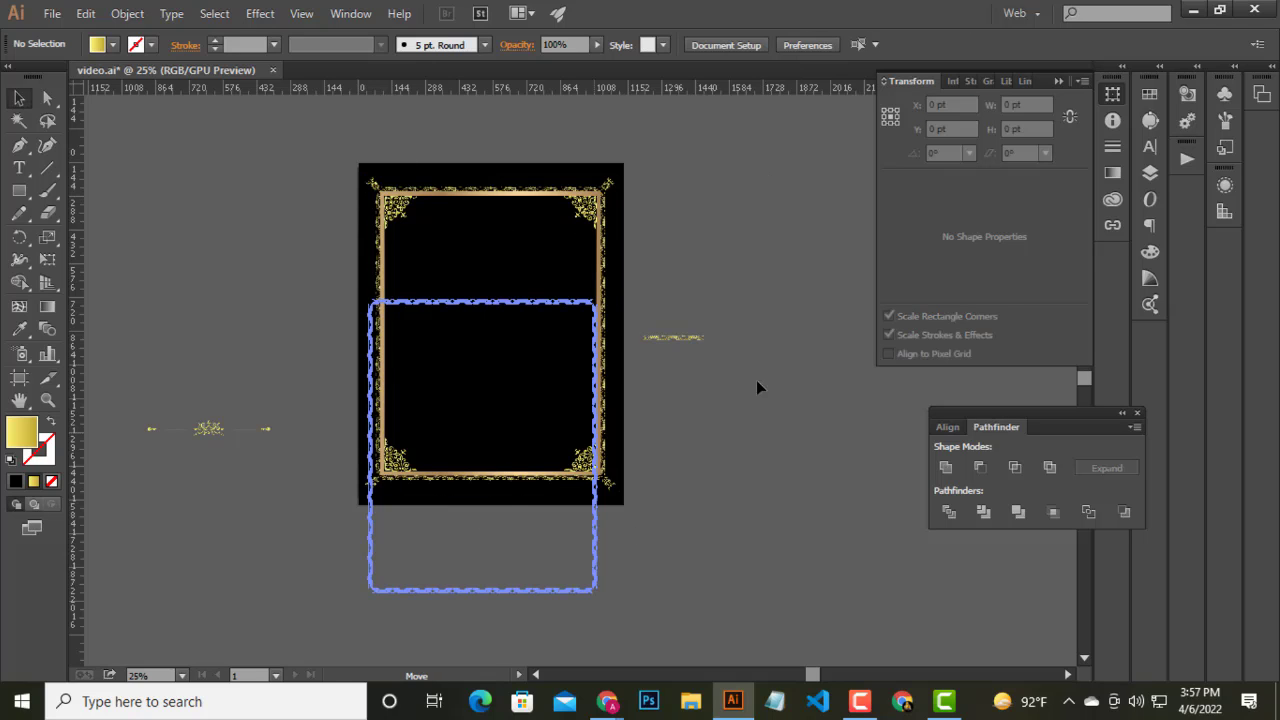
{"action": "key", "text": "ctrl+z"}
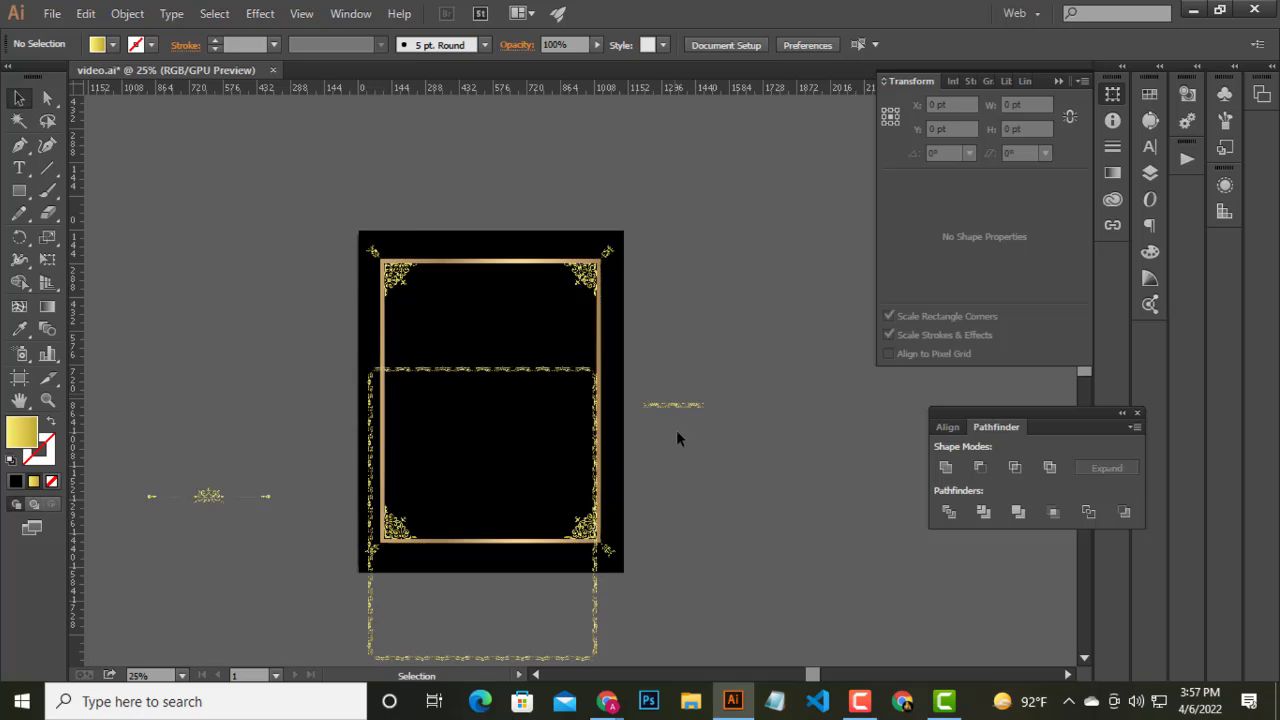
{"action": "scroll", "coordinate": [676, 430], "scroll_direction": "up", "scroll_amount": 2}
{"action": "scroll", "coordinate": [614, 431], "scroll_direction": "down", "scroll_amount": 4}
{"action": "key", "text": "ctrl+a"}
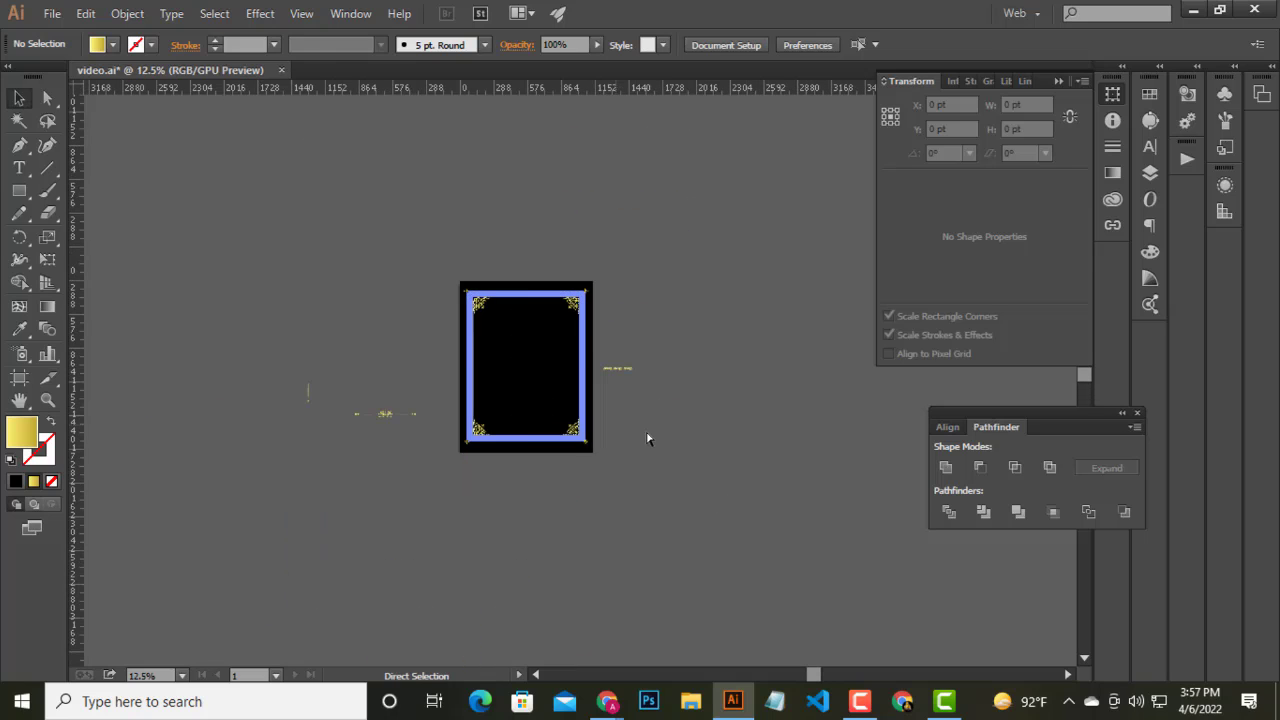
{"action": "left_click", "coordinate": [478, 469]}
- Drag the divider ornament from beside the page into the frame and centre it horizontally
{"action": "scroll", "coordinate": [459, 430], "scroll_direction": "up", "scroll_amount": 3}
{"action": "left_click_drag", "start_coordinate": [150, 318], "coordinate": [355, 463]}
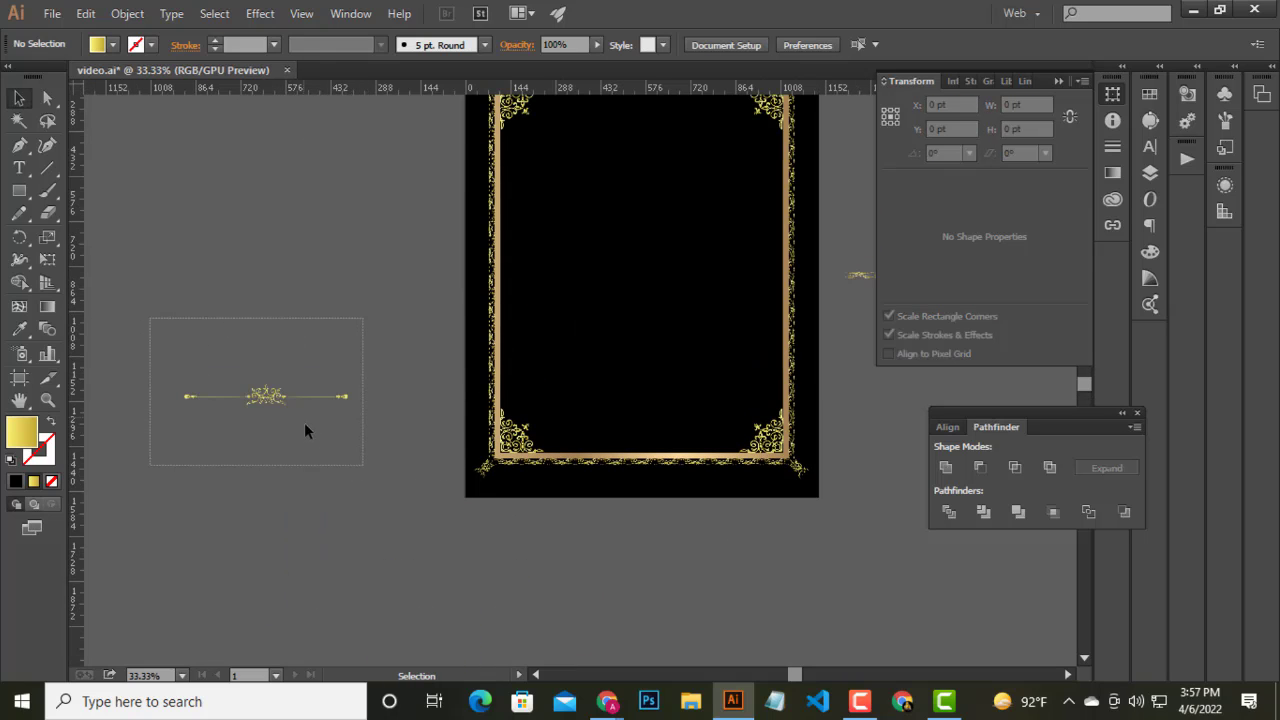
{"action": "scroll", "coordinate": [316, 447], "scroll_direction": "up", "scroll_amount": 2}
{"action": "mouse_move", "coordinate": [268, 464]}
{"action": "left_mouse_down"}
{"action": "mouse_move", "coordinate": [673, 222]}
{"action": "mouse_move", "coordinate": [640, 156]}
{"action": "left_mouse_up"}
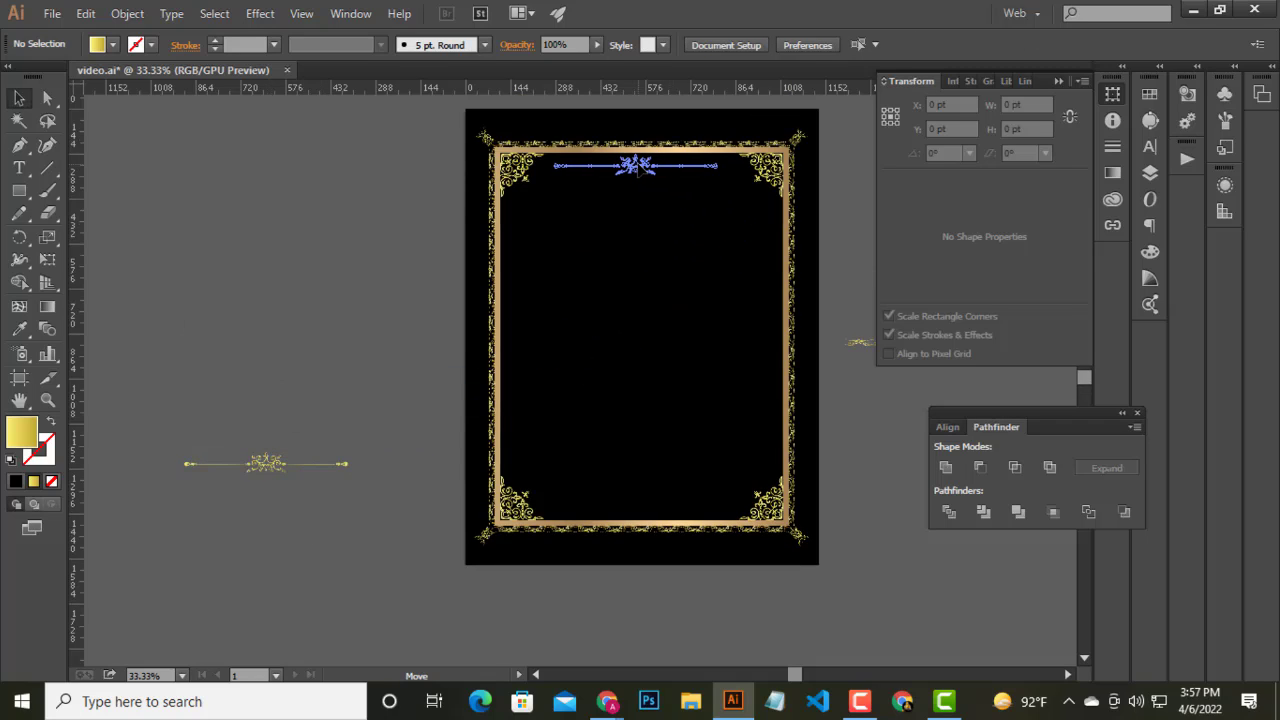
{"action": "left_click", "coordinate": [794, 44]}
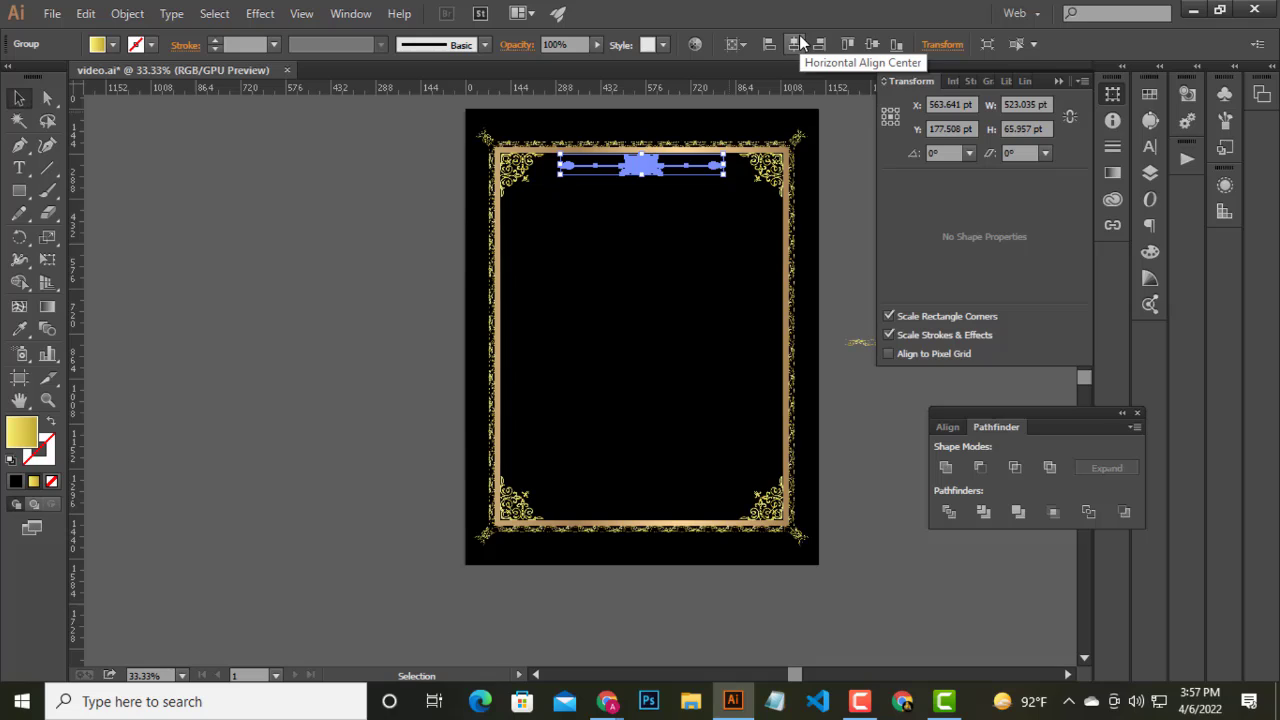
{"action": "left_click", "coordinate": [872, 45]}
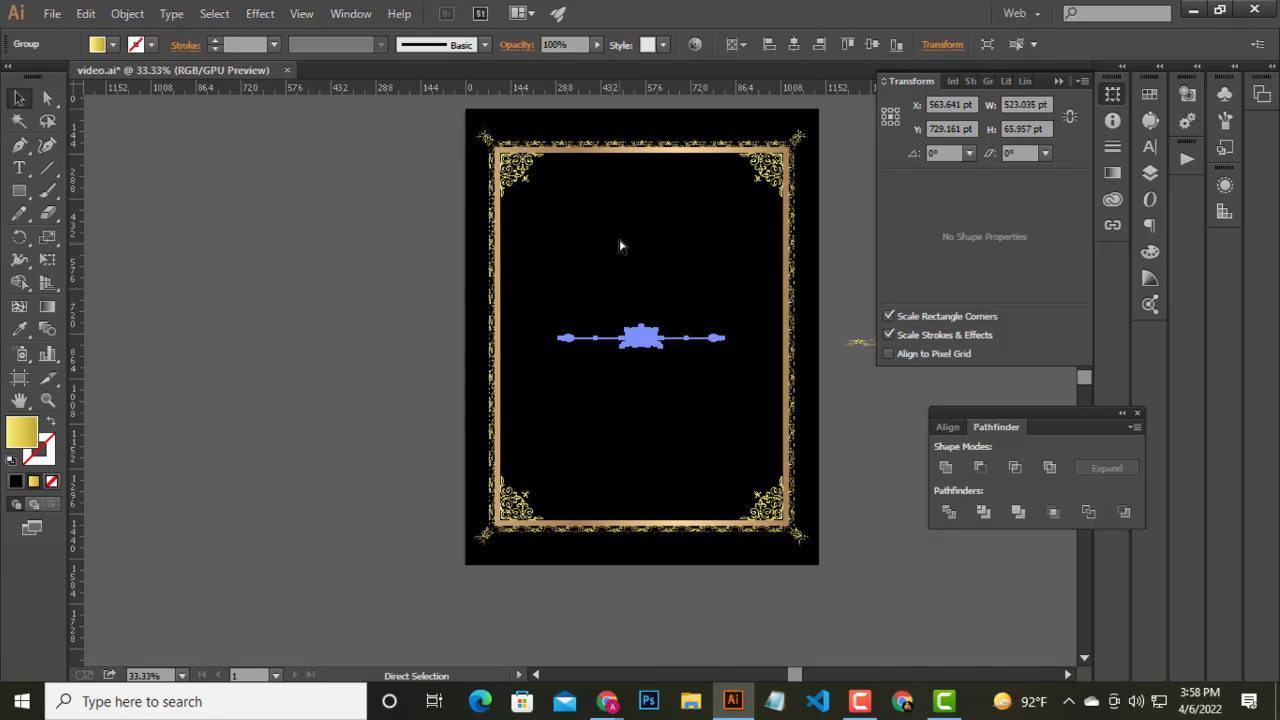
- Undo the vertical centring and turn the ornament upright beside the right side
{"action": "key", "text": "ctrl+z"}
{"action": "left_click", "coordinate": [471, 294]}
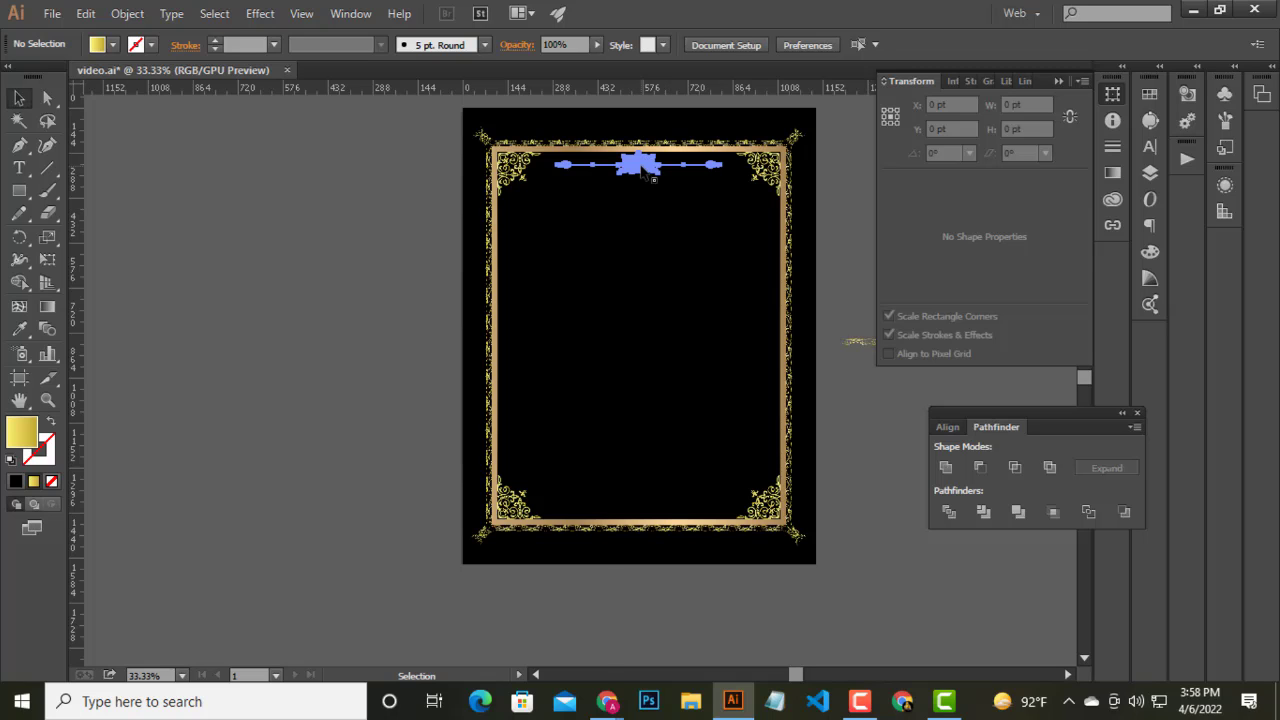
{"action": "key", "text": "super"}
{"action": "key", "text": "super"}
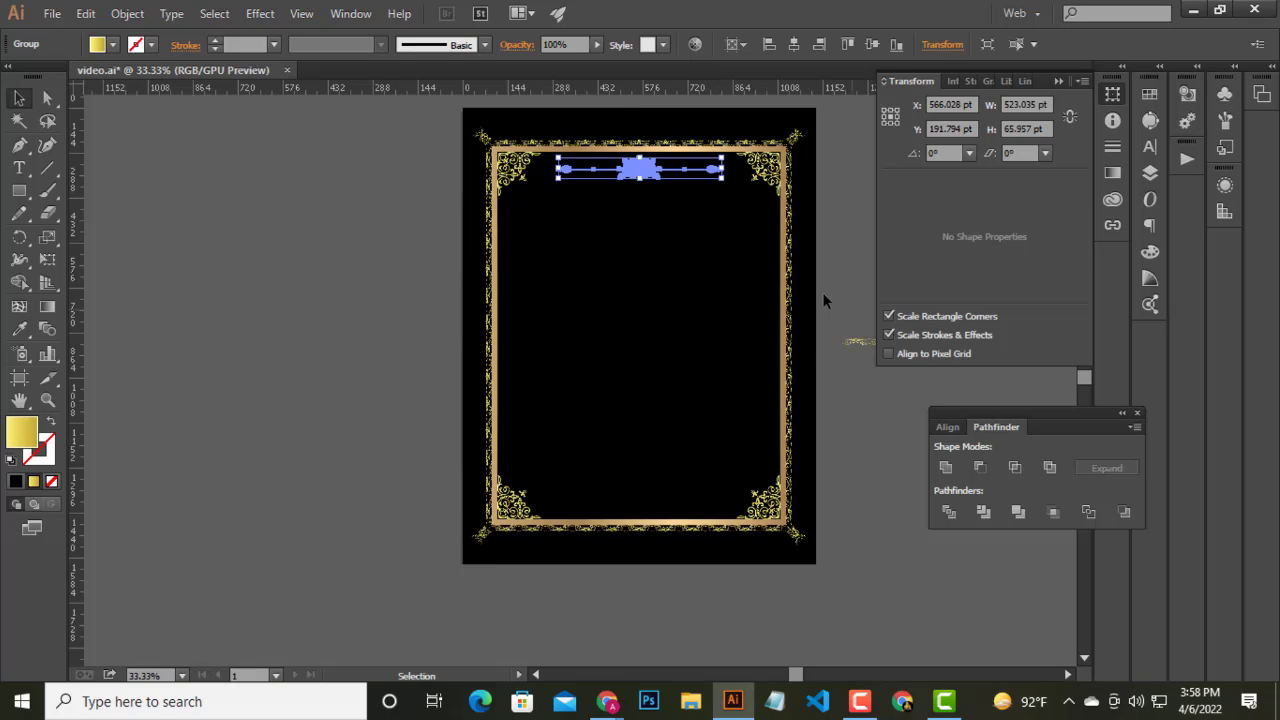
{"action": "key", "text": "ctrl+z"}
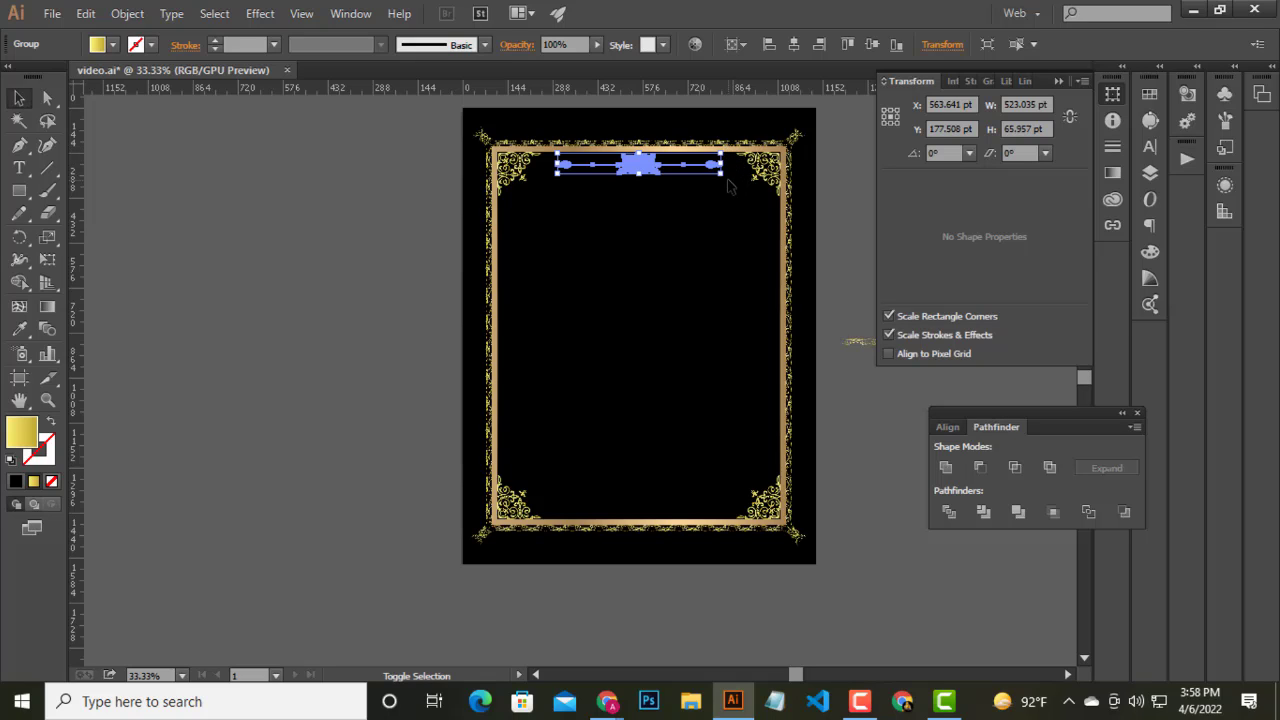
{"action": "mouse_move", "coordinate": [729, 185]}
{"action": "left_mouse_down"}
{"action": "mouse_move", "coordinate": [642, 248]}
{"action": "mouse_move", "coordinate": [768, 345]}
{"action": "left_mouse_up"}
- Mirror the upright ornament vertically, set it against the right border and centre it vertically
{"action": "scroll", "coordinate": [740, 348], "scroll_direction": "up", "scroll_amount": 5}
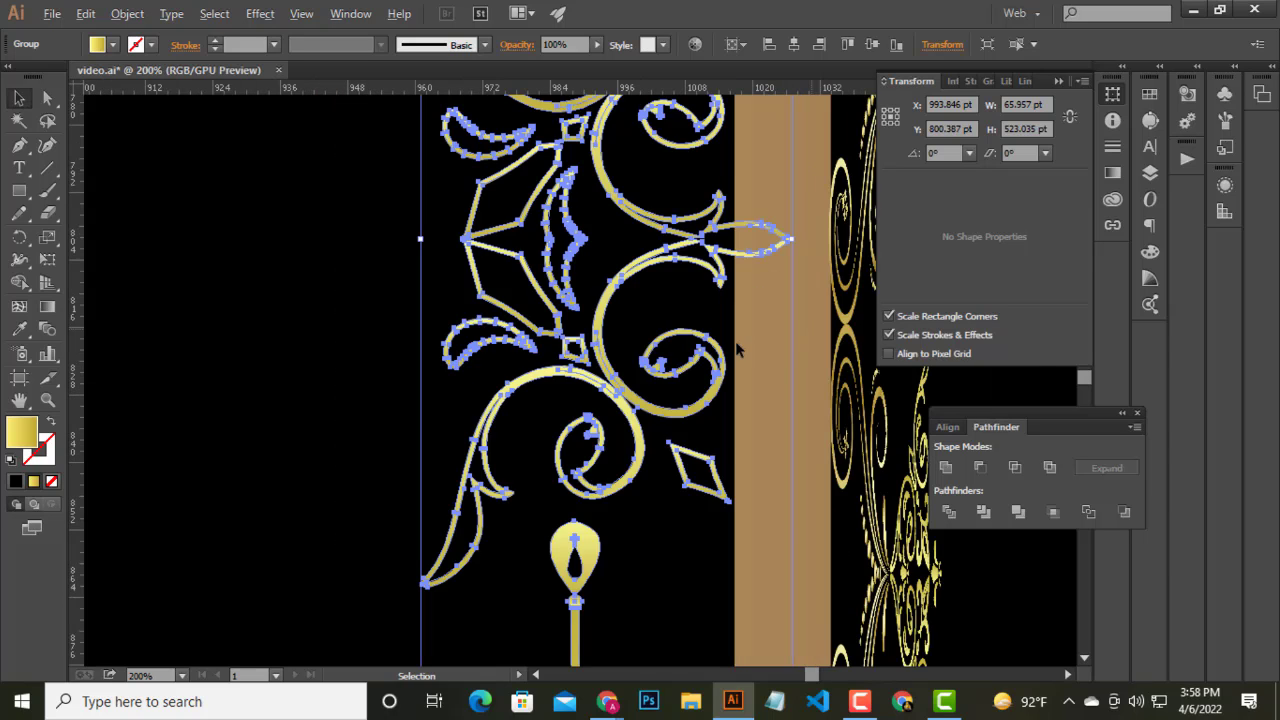
{"action": "scroll", "coordinate": [738, 348], "scroll_direction": "up", "scroll_amount": 5}
{"action": "scroll", "coordinate": [674, 330], "scroll_direction": "down", "scroll_amount": 3}
{"action": "scroll", "coordinate": [660, 320], "scroll_direction": "down", "scroll_amount": 2}
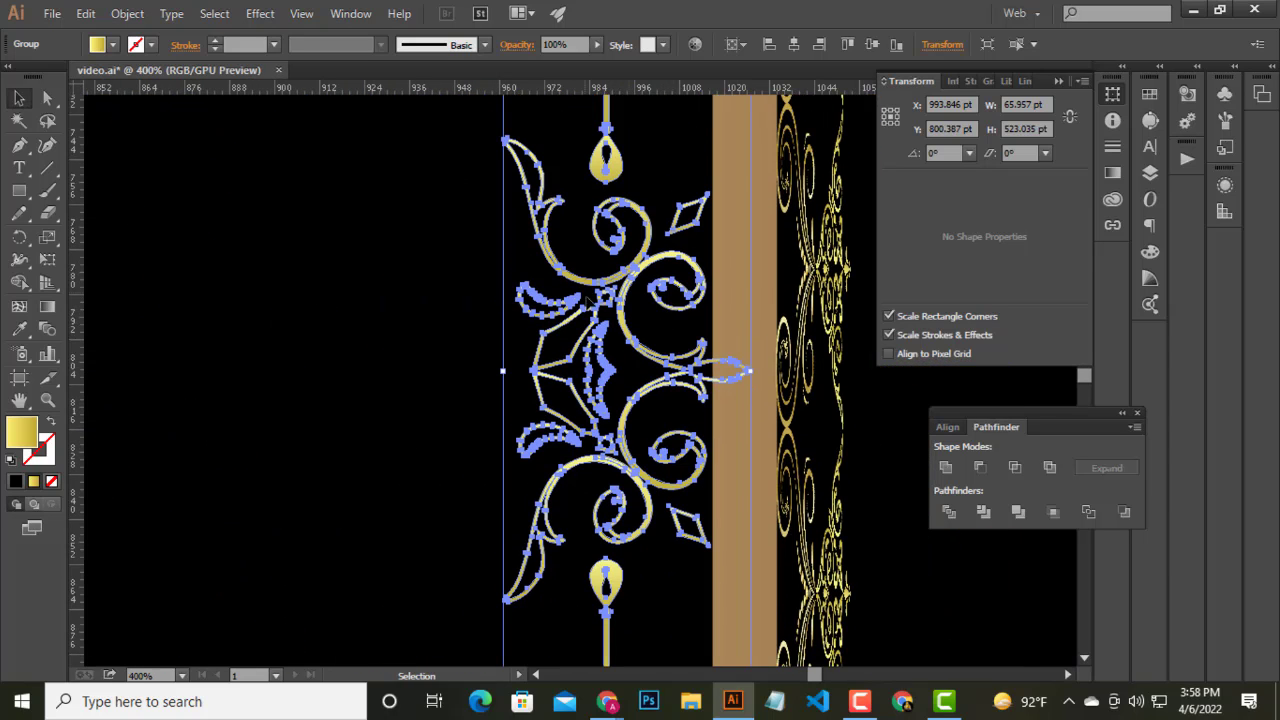
{"action": "right_click", "coordinate": [585, 293]}
{"action": "left_click", "coordinate": [858, 496]}
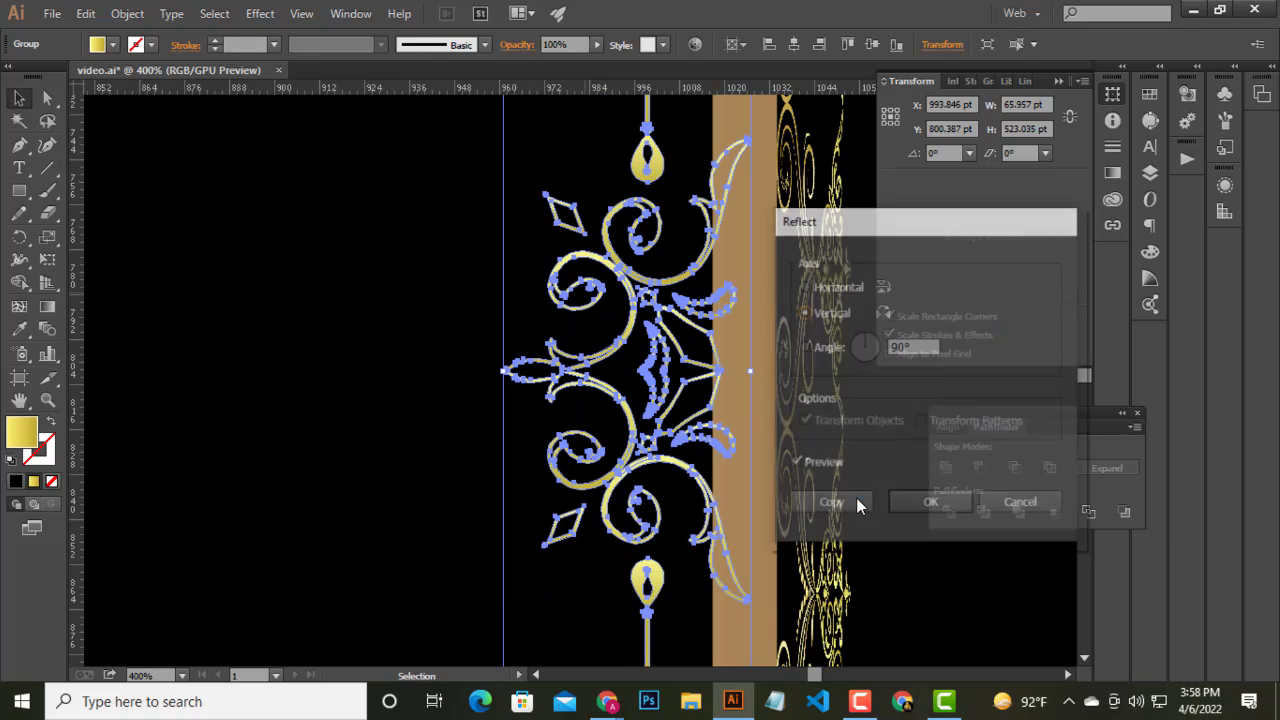
{"action": "left_click", "coordinate": [910, 504]}
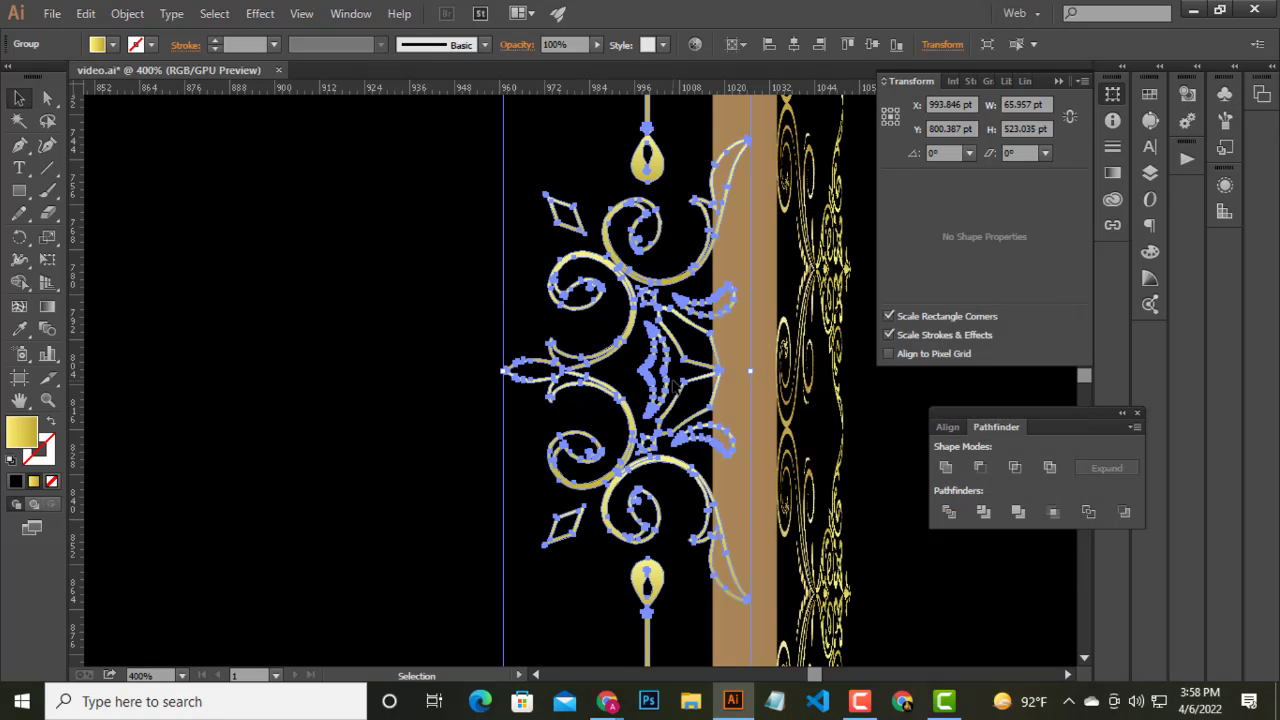
{"action": "left_click_drag", "start_coordinate": [620, 371], "coordinate": [580, 374]}
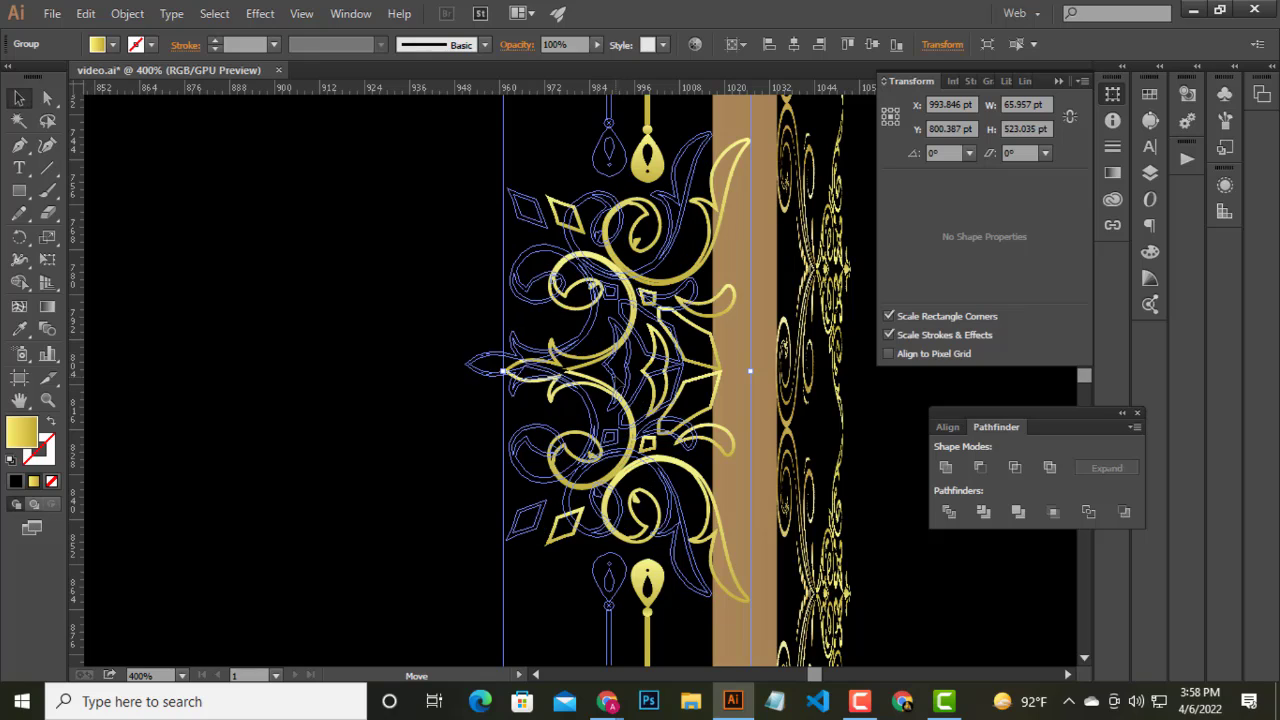
{"action": "left_click", "coordinate": [882, 46]}
- Stretch the ornament's stem down toward the corner flourish, to about 888 pt tall
{"action": "scroll", "coordinate": [687, 277], "scroll_direction": "down", "scroll_amount": 3, "text": "alt"}
{"action": "scroll", "coordinate": [668, 270], "scroll_direction": "down", "scroll_amount": 3}
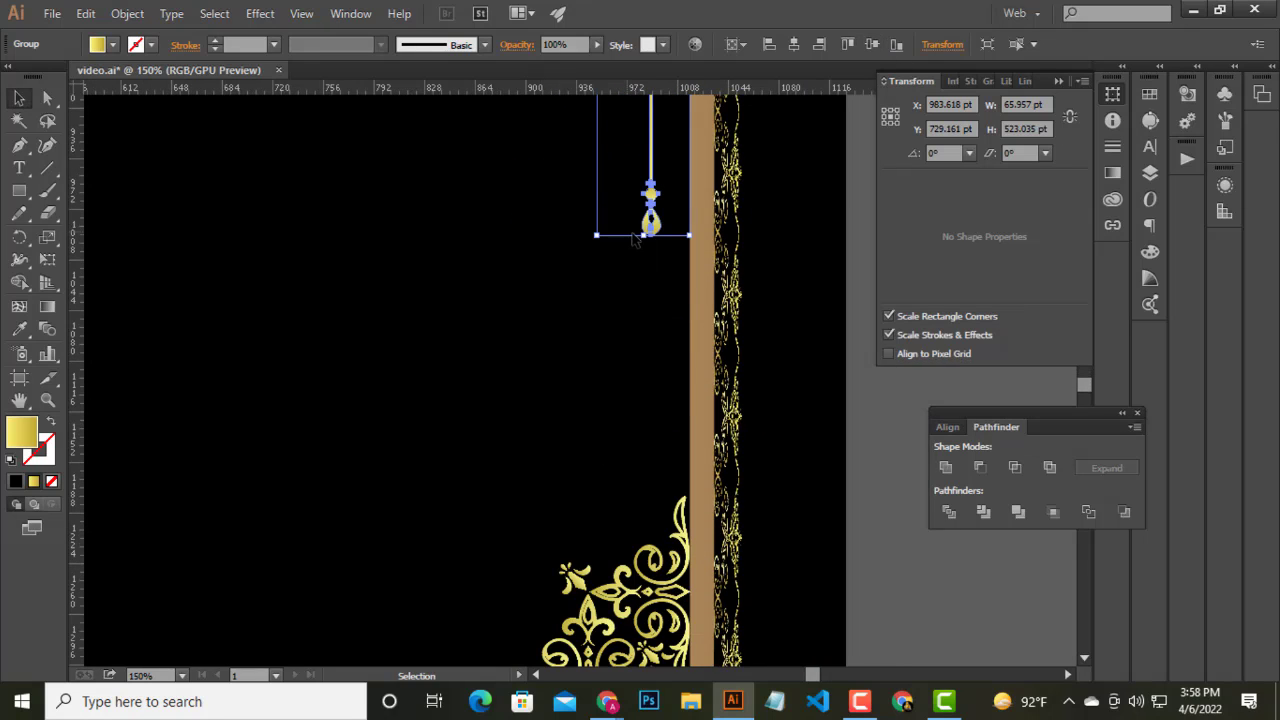
{"action": "mouse_move", "coordinate": [645, 237]}
{"action": "left_mouse_down"}
{"action": "mouse_move", "coordinate": [655, 427]}
{"action": "mouse_move", "coordinate": [624, 487]}
{"action": "left_mouse_up"}
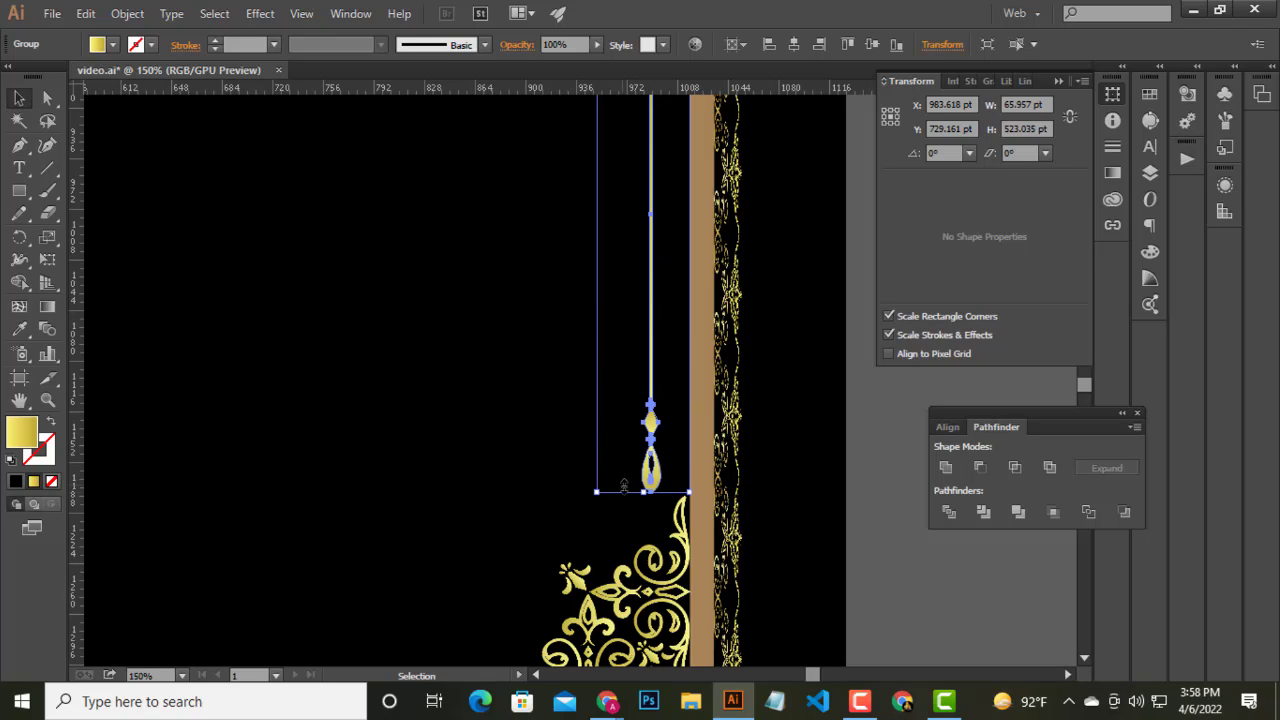
{"action": "left_click", "coordinate": [880, 477]}
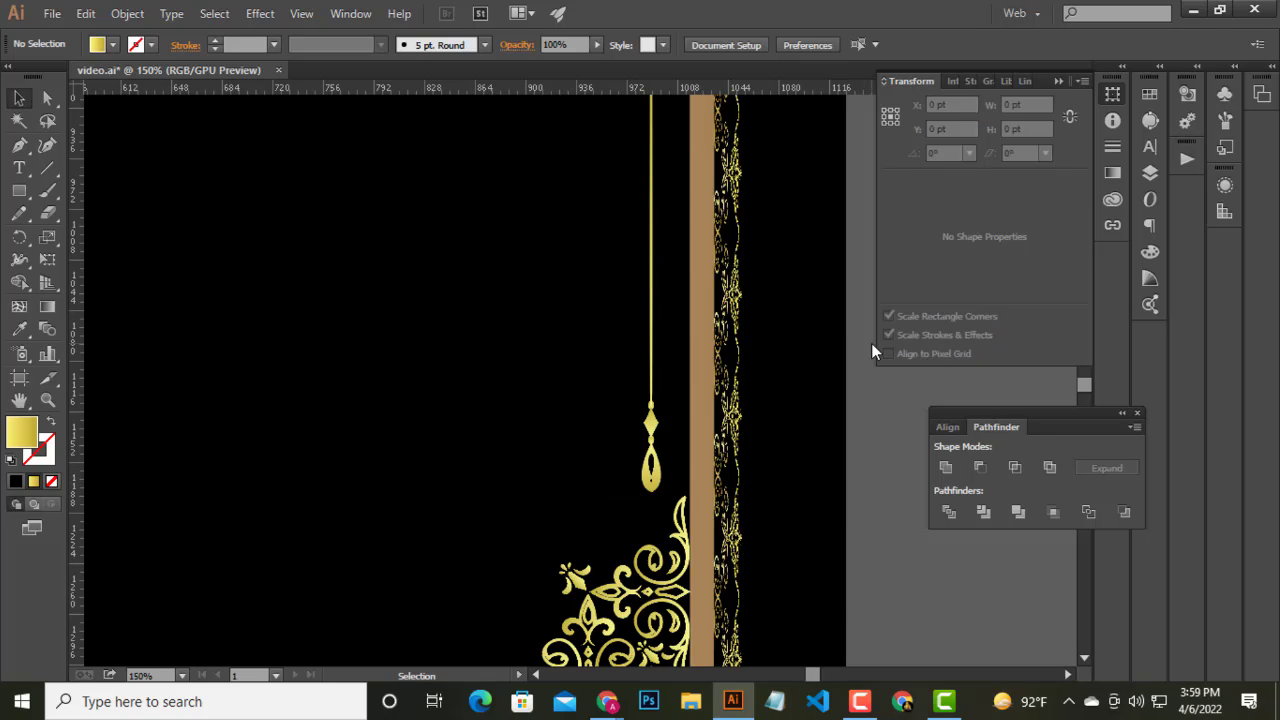
{"action": "scroll", "coordinate": [871, 343], "scroll_direction": "down", "scroll_amount": 2}
{"action": "scroll", "coordinate": [800, 345], "scroll_direction": "up", "scroll_amount": 5}
{"action": "scroll", "coordinate": [706, 345], "scroll_direction": "up", "scroll_amount": 5}
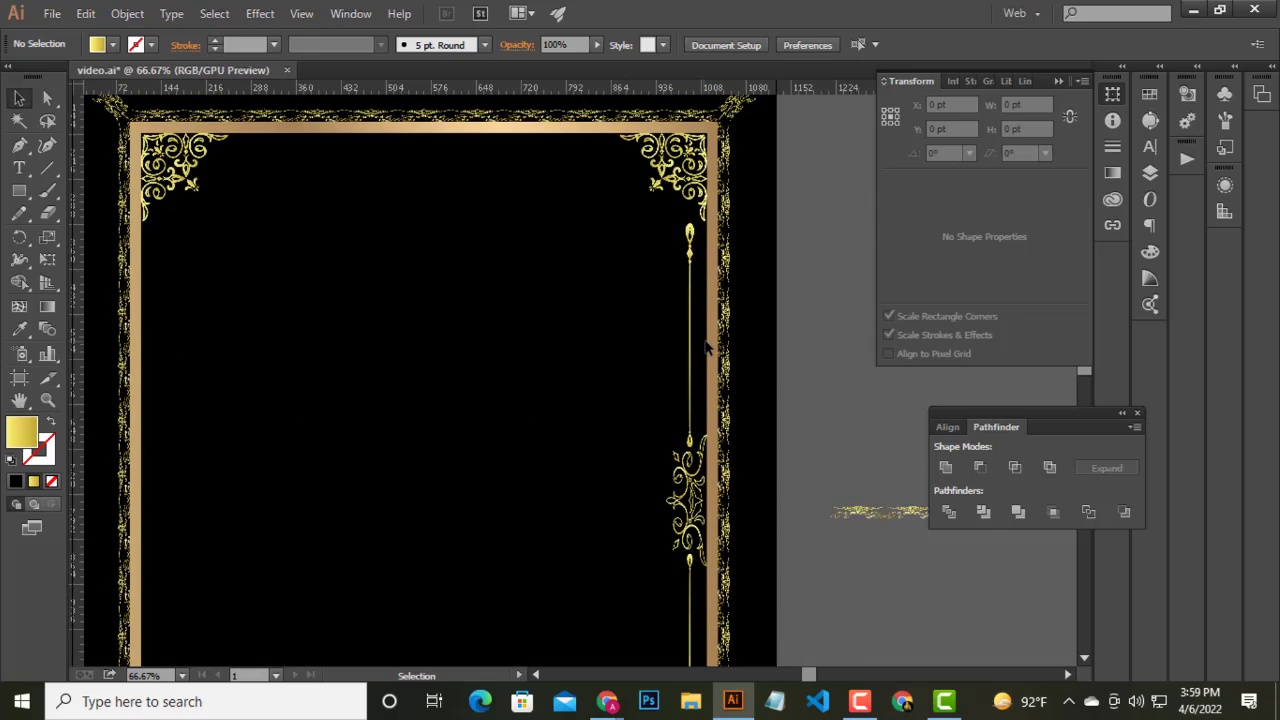
{"action": "scroll", "coordinate": [708, 340], "scroll_direction": "down", "scroll_amount": 2}
{"action": "scroll", "coordinate": [708, 345], "scroll_direction": "down", "scroll_amount": 2}
{"action": "scroll", "coordinate": [700, 345], "scroll_direction": "up", "scroll_amount": 2}
- Copy the divider ornament to the left border and reflect the copy vertically
{"action": "mouse_move", "coordinate": [658, 397]}
{"action": "left_mouse_down"}
{"action": "mouse_move", "coordinate": [813, 334]}
{"action": "mouse_move", "coordinate": [575, 292]}
{"action": "mouse_move", "coordinate": [318, 281]}
{"action": "left_mouse_up"}
{"action": "scroll", "coordinate": [843, 378], "scroll_direction": "down", "scroll_amount": 1}
{"action": "right_click", "coordinate": [316, 280]}
{"action": "mouse_move", "coordinate": [373, 414]}
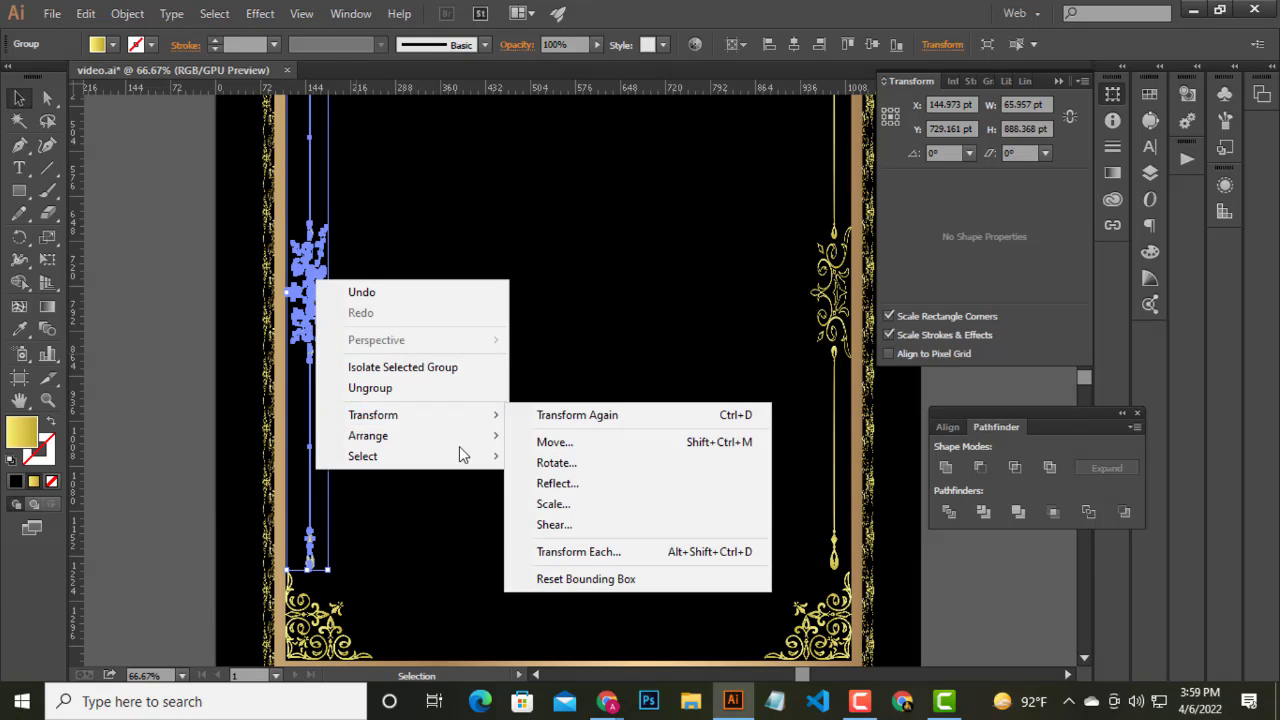
{"action": "left_click", "coordinate": [557, 483]}
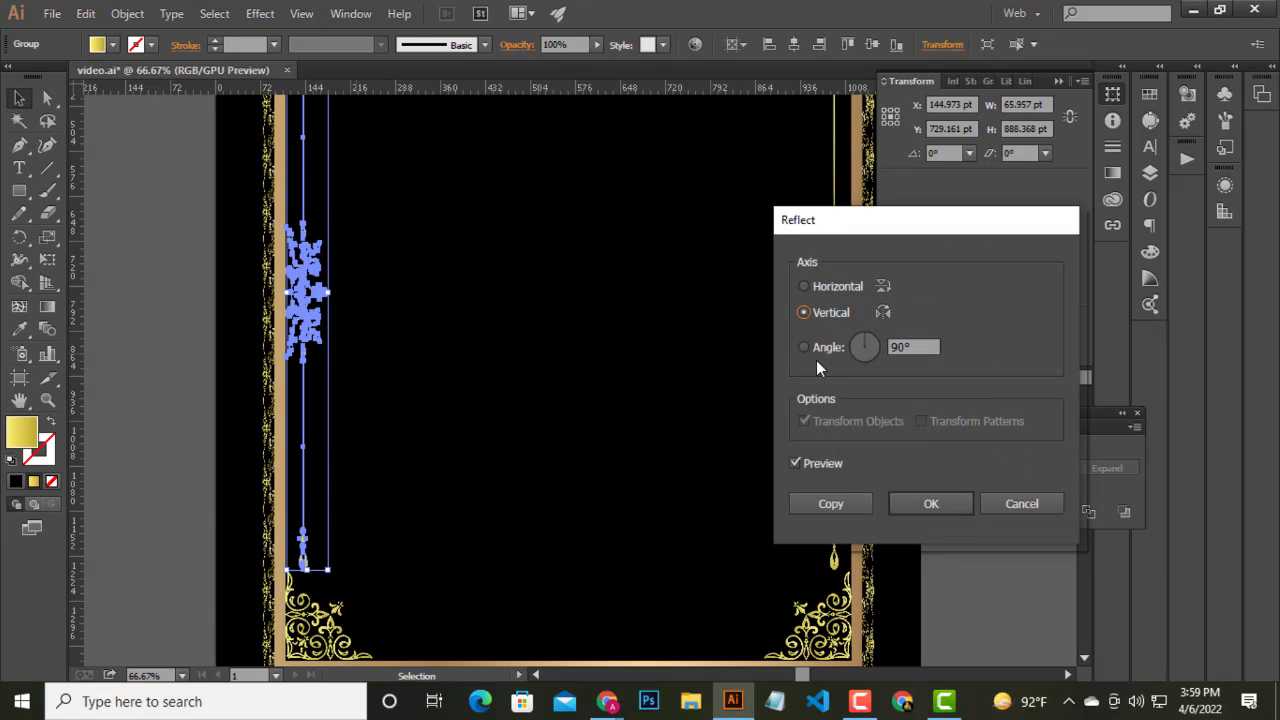
{"action": "left_click", "coordinate": [932, 504]}
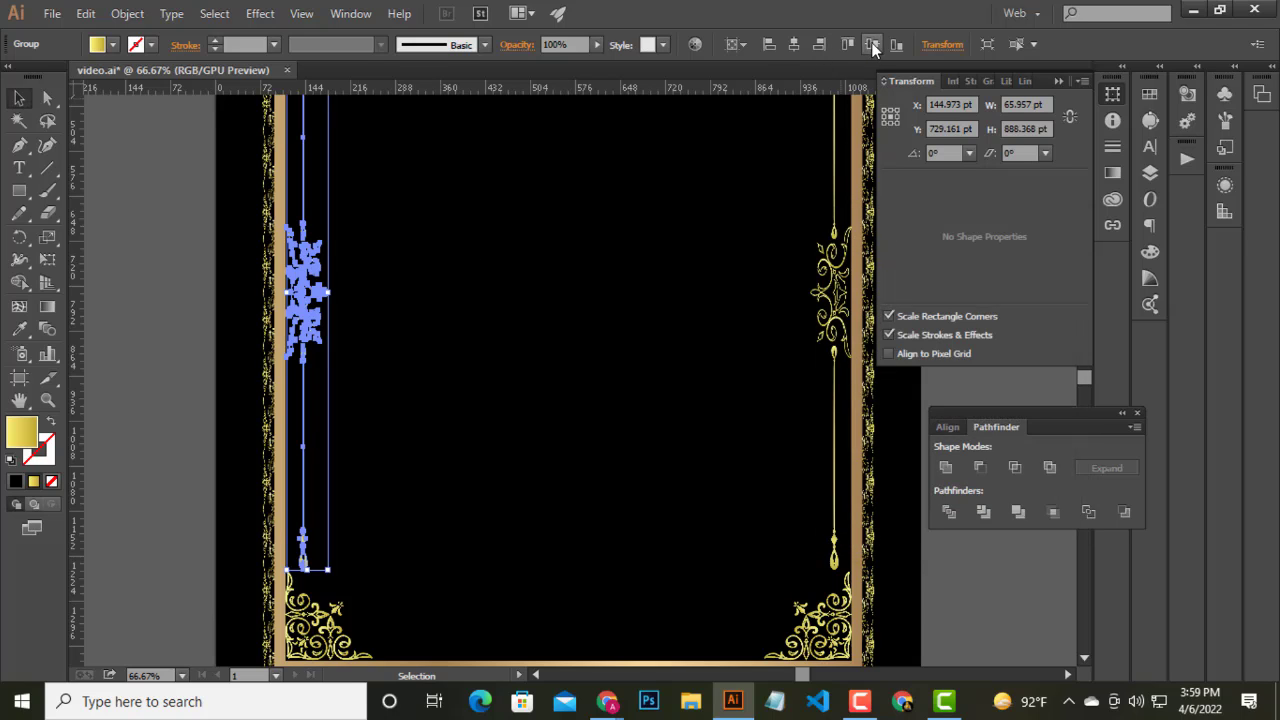
- Group both side ornaments and centre the pair horizontally on the page
{"action": "key", "text": "ctrl+minus"}
{"action": "left_click", "coordinate": [786, 262], "text": "shift"}
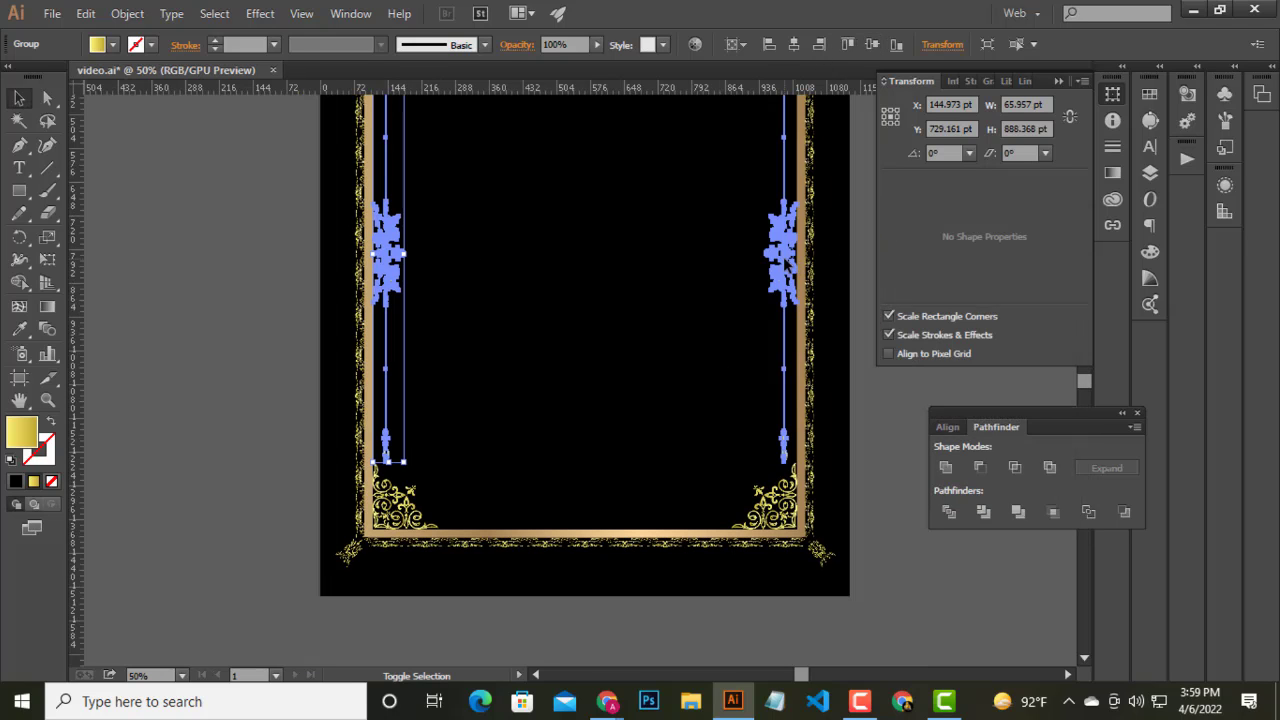
{"action": "right_click", "coordinate": [624, 272]}
{"action": "left_click", "coordinate": [693, 357]}
{"action": "left_click", "coordinate": [794, 56]}
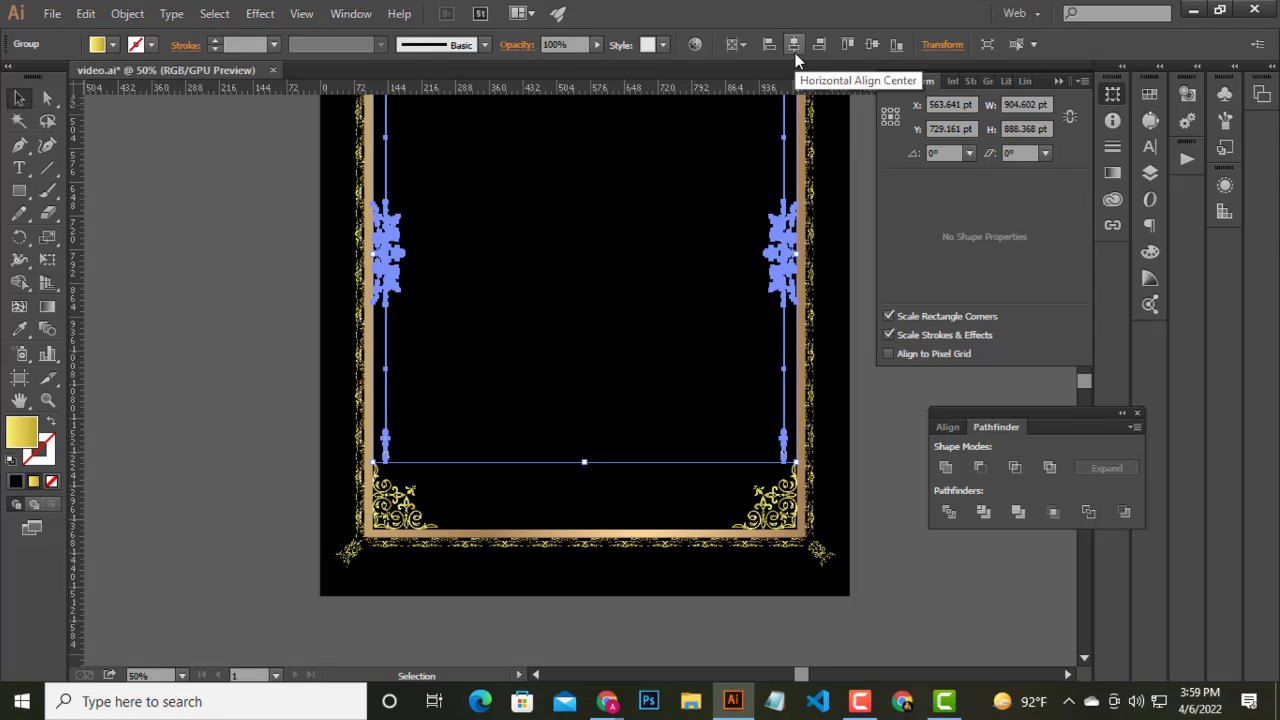
{"action": "left_click", "coordinate": [226, 289]}
{"action": "scroll", "coordinate": [226, 289], "scroll_direction": "up", "scroll_amount": 1}
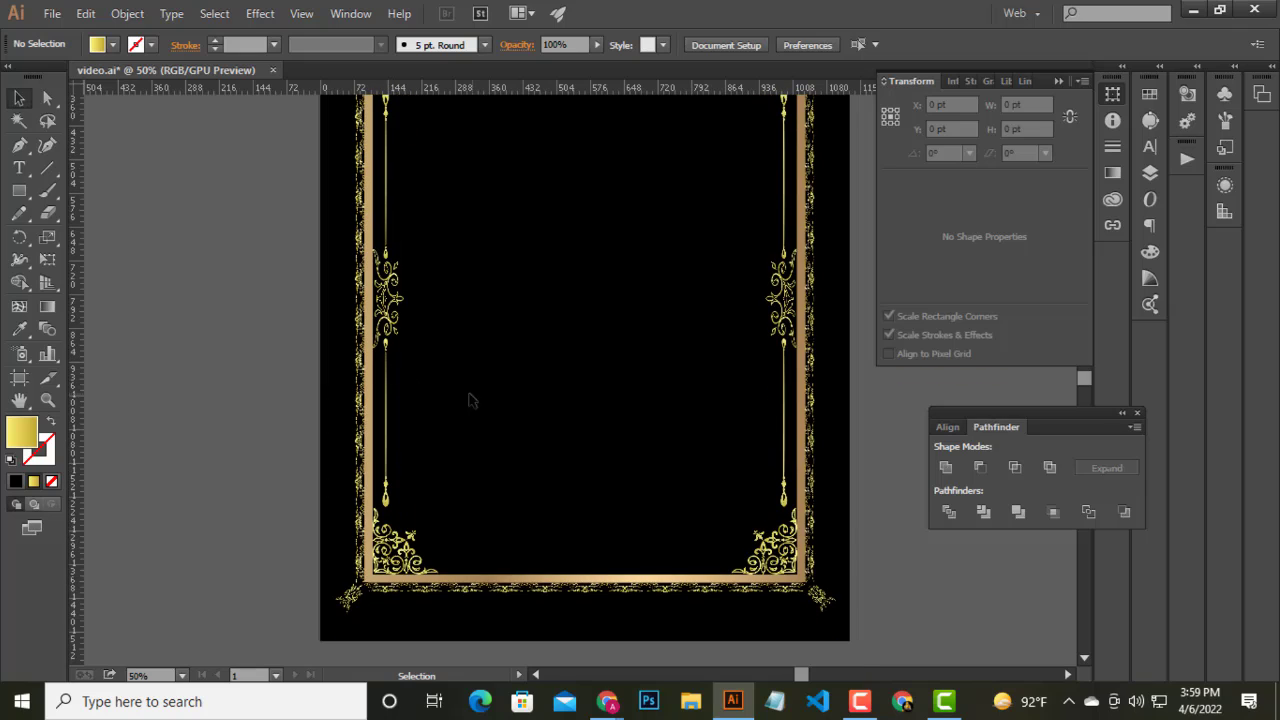
{"action": "scroll", "coordinate": [482, 548], "scroll_direction": "down", "scroll_amount": 1}
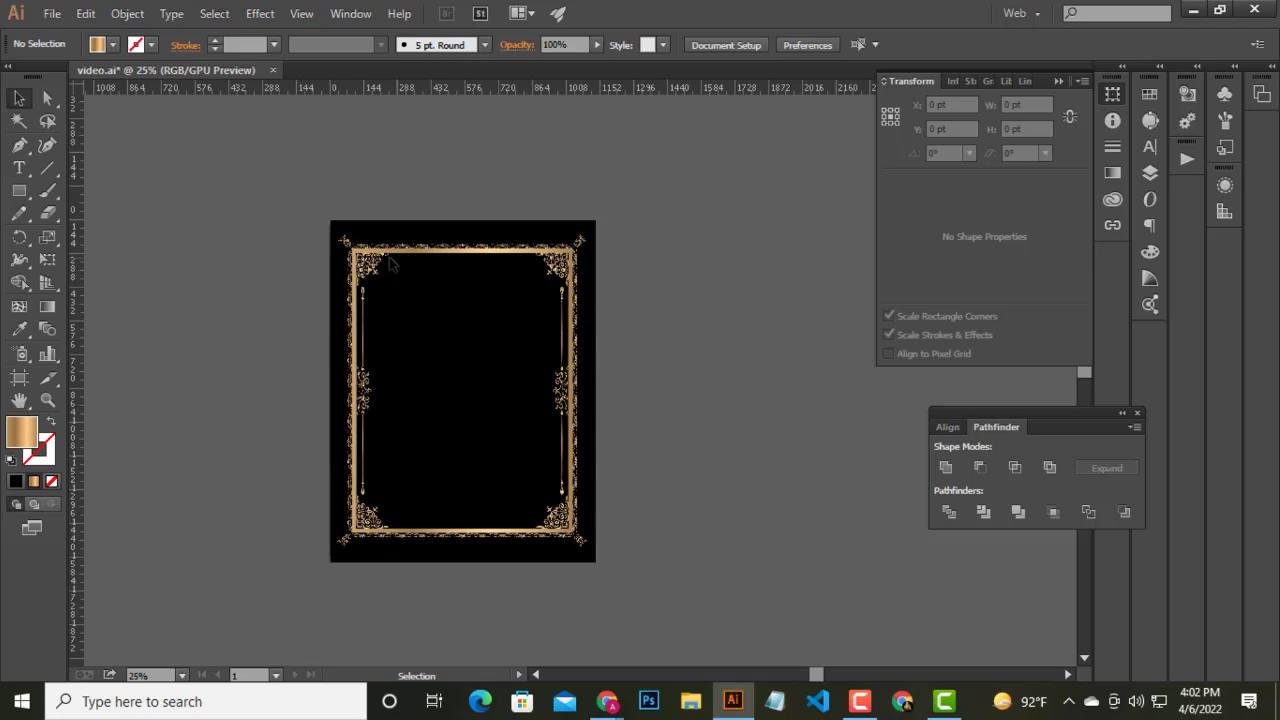
{"action": "key", "text": "ctrl+a"}
{"action": "left_click", "coordinate": [140, 234]}
{"action": "key", "text": "a"}
{"action": "key", "text": "ctrl+a"}
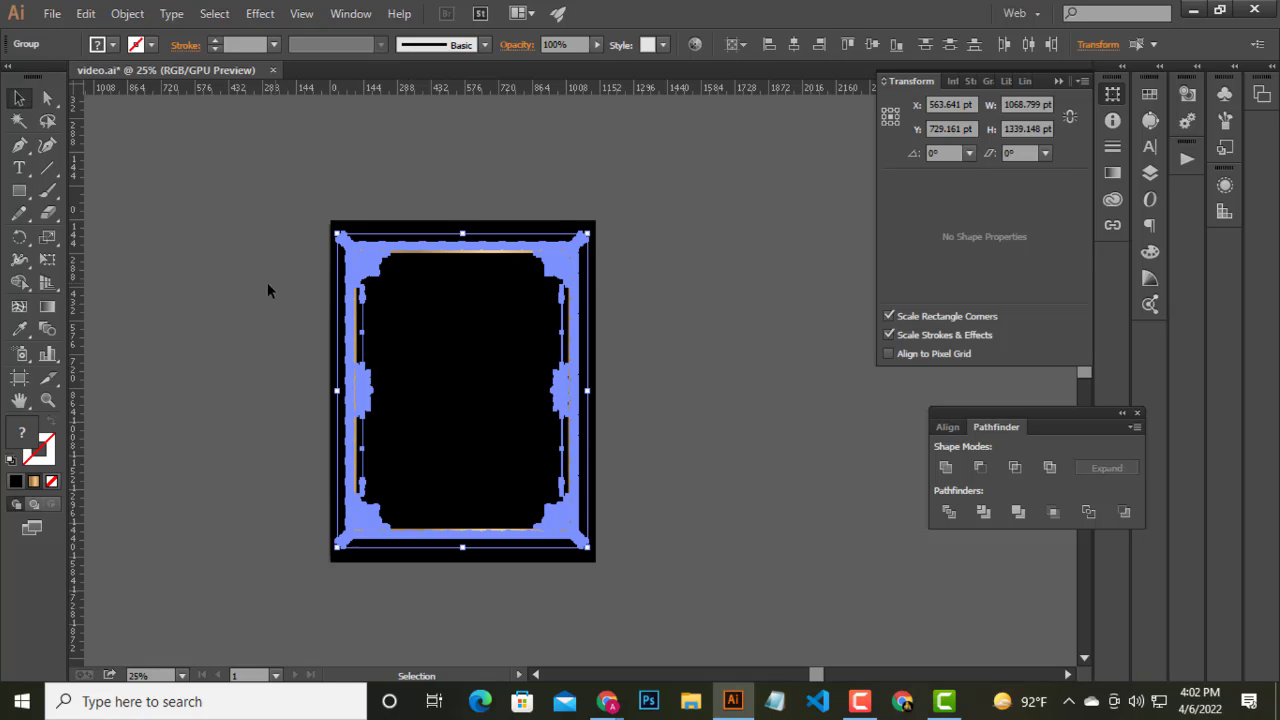
{"action": "left_click", "coordinate": [273, 318]}
{"action": "scroll", "coordinate": [580, 253], "scroll_direction": "up", "scroll_amount": 3}
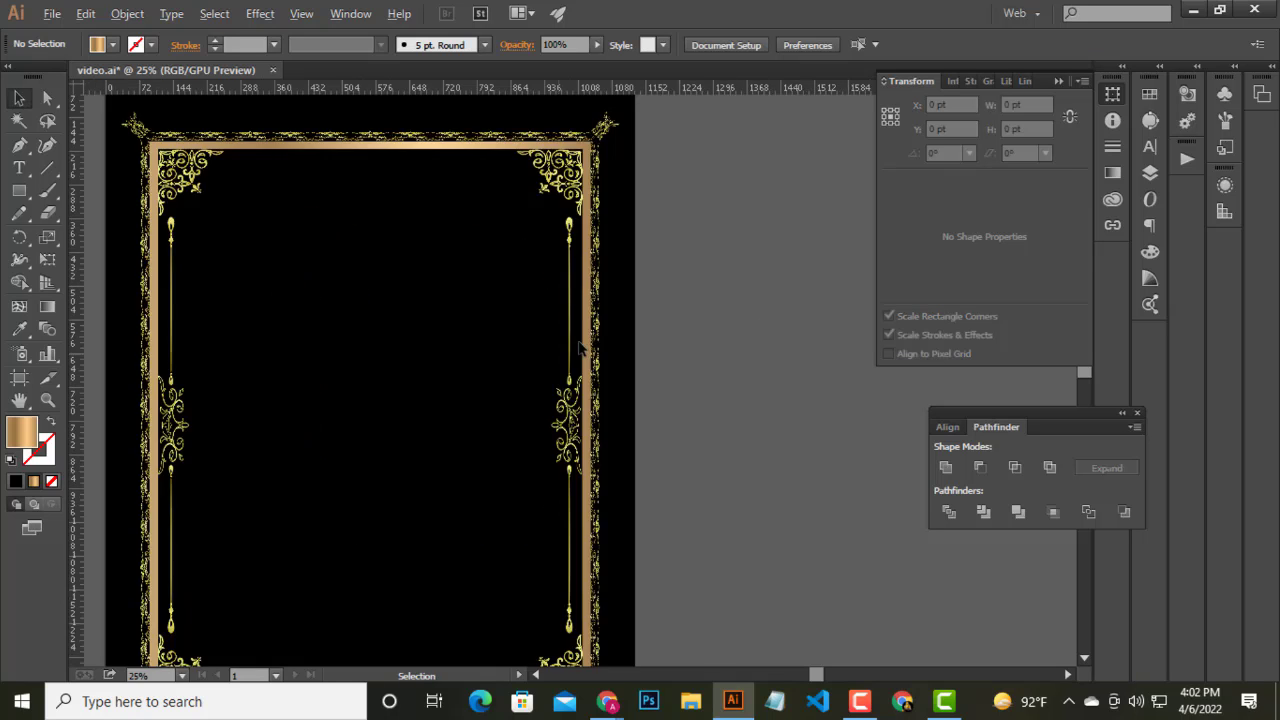
{"action": "key", "text": "ctrl+a"}
{"action": "key", "text": "i"}
{"action": "left_click", "coordinate": [48, 99]}
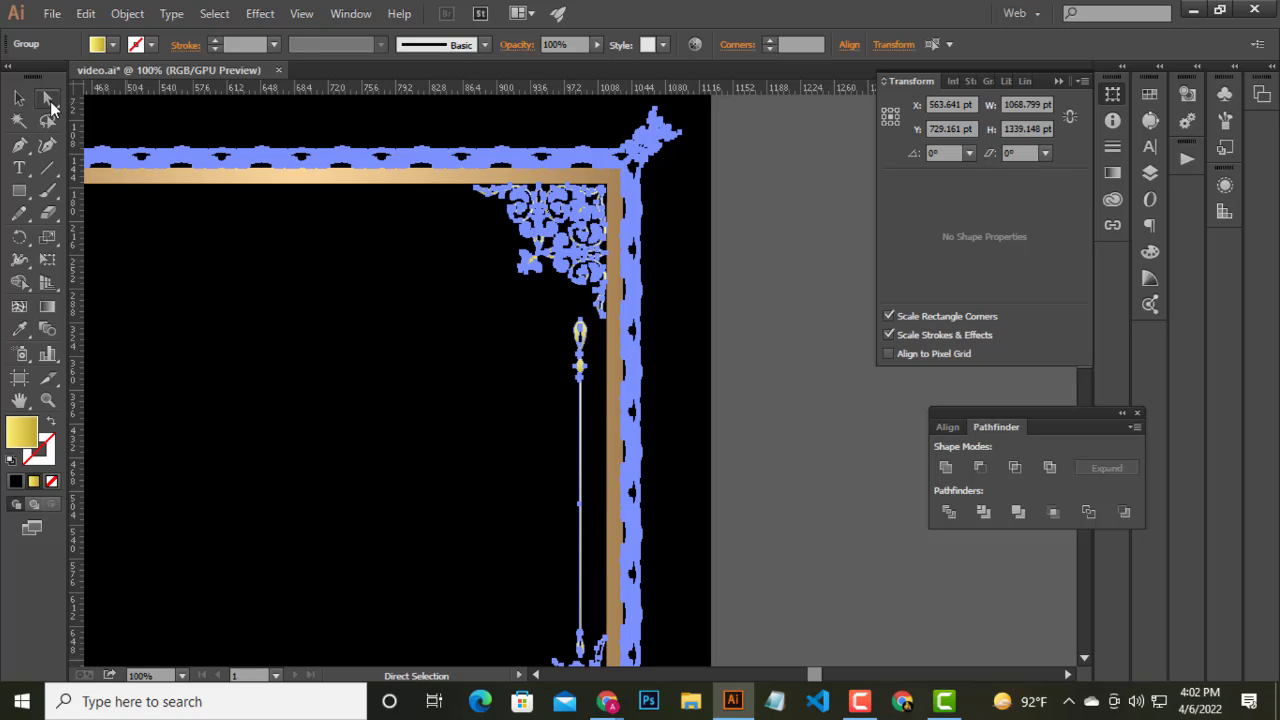
{"action": "scroll", "coordinate": [480, 407], "scroll_direction": "down", "scroll_amount": 2}
{"action": "scroll", "coordinate": [626, 331], "scroll_direction": "down", "scroll_amount": 2}
{"action": "left_click", "coordinate": [626, 331]}
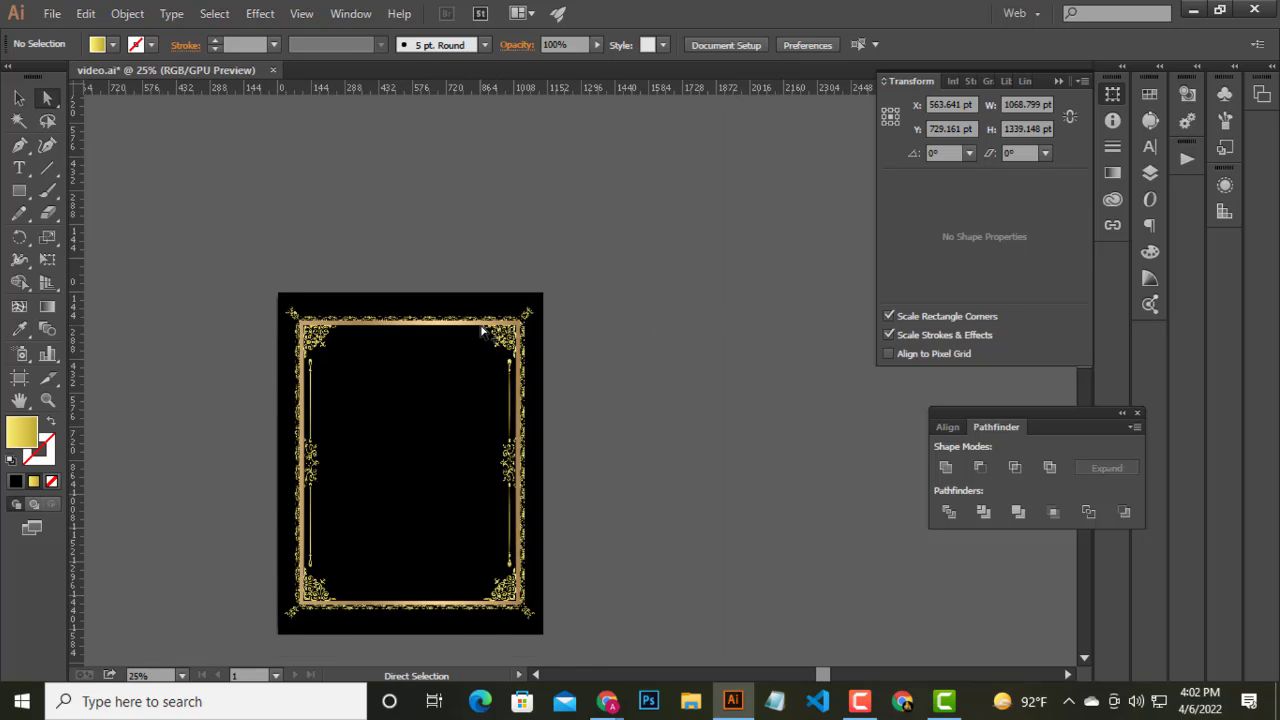
{"action": "scroll", "coordinate": [572, 349], "scroll_direction": "up", "scroll_amount": 3}
{"action": "scroll", "coordinate": [572, 349], "scroll_direction": "up", "scroll_amount": 5}
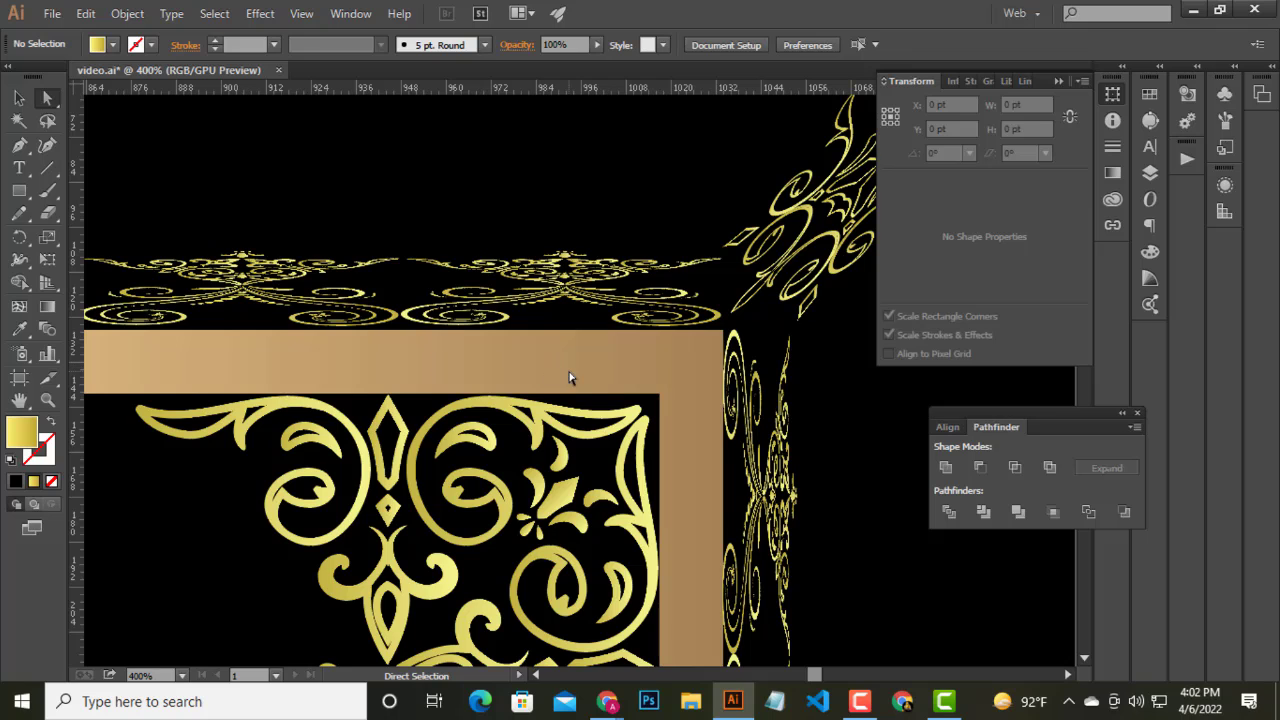
{"action": "scroll", "coordinate": [569, 377], "scroll_direction": "down", "scroll_amount": 1}
{"action": "key", "text": "super"}
{"action": "key", "text": "super"}
{"action": "scroll", "coordinate": [515, 430], "scroll_direction": "down", "scroll_amount": 1}
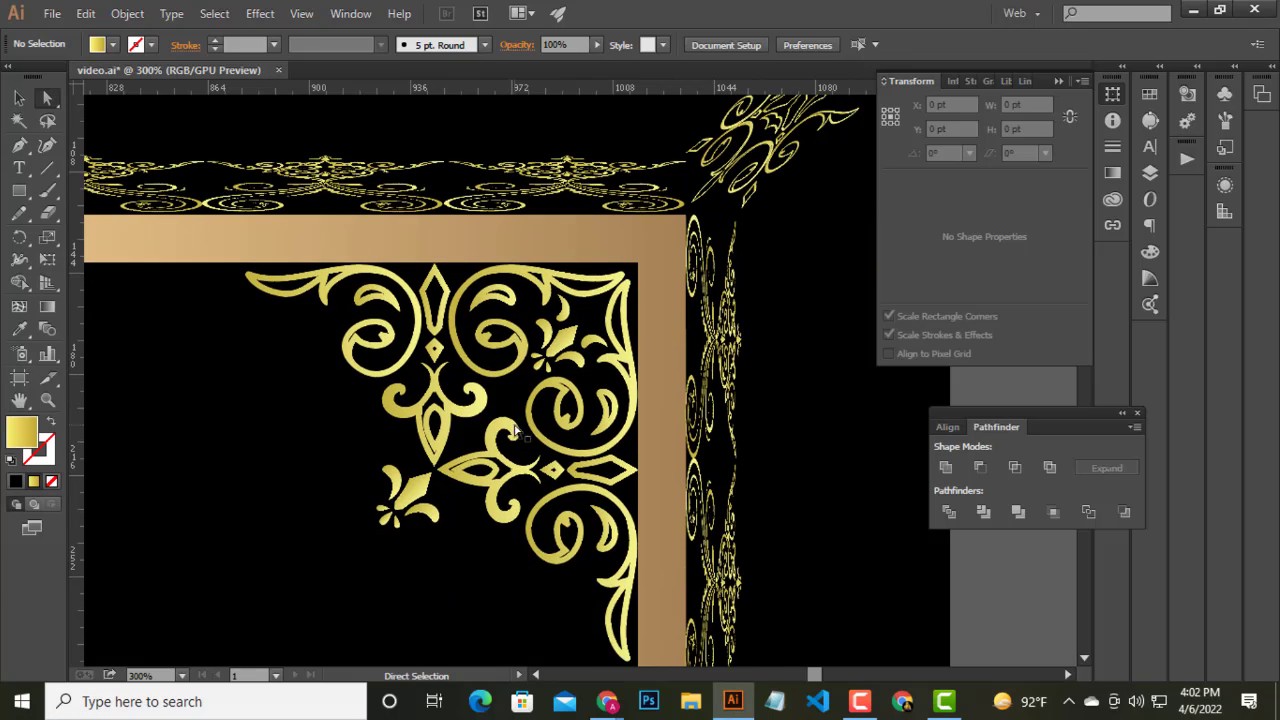
{"action": "scroll", "coordinate": [515, 430], "scroll_direction": "up", "scroll_amount": 1}
- Select the whole gold corner ornament and save its gold gradient as a new swatch
{"action": "left_click", "coordinate": [855, 351]}
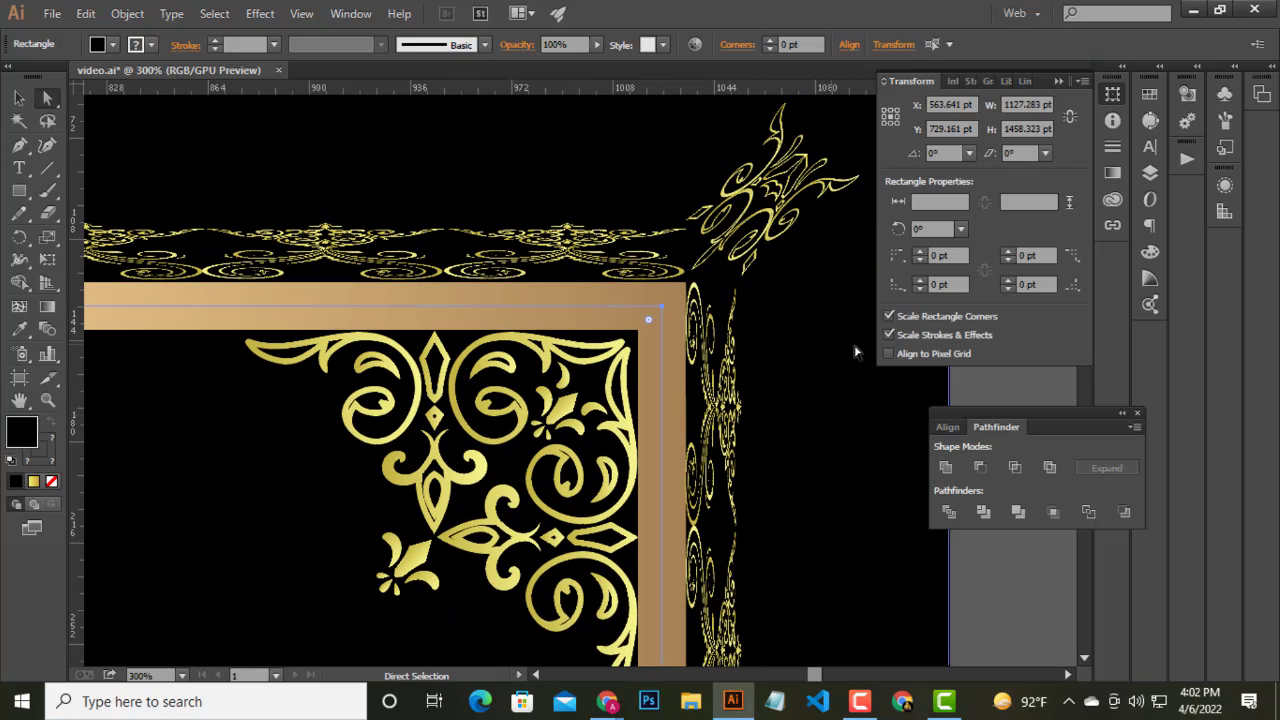
{"action": "left_click", "coordinate": [657, 337]}
{"action": "left_click", "coordinate": [151, 44]}
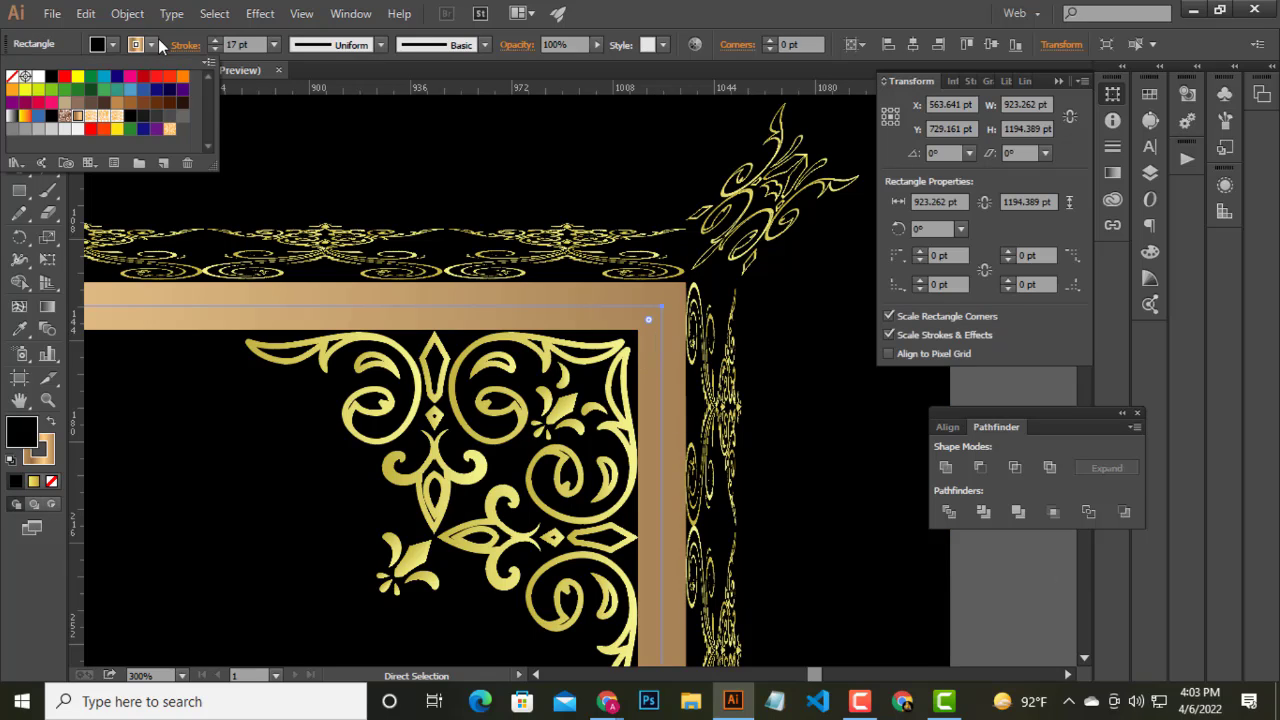
{"action": "key", "text": "Escape"}
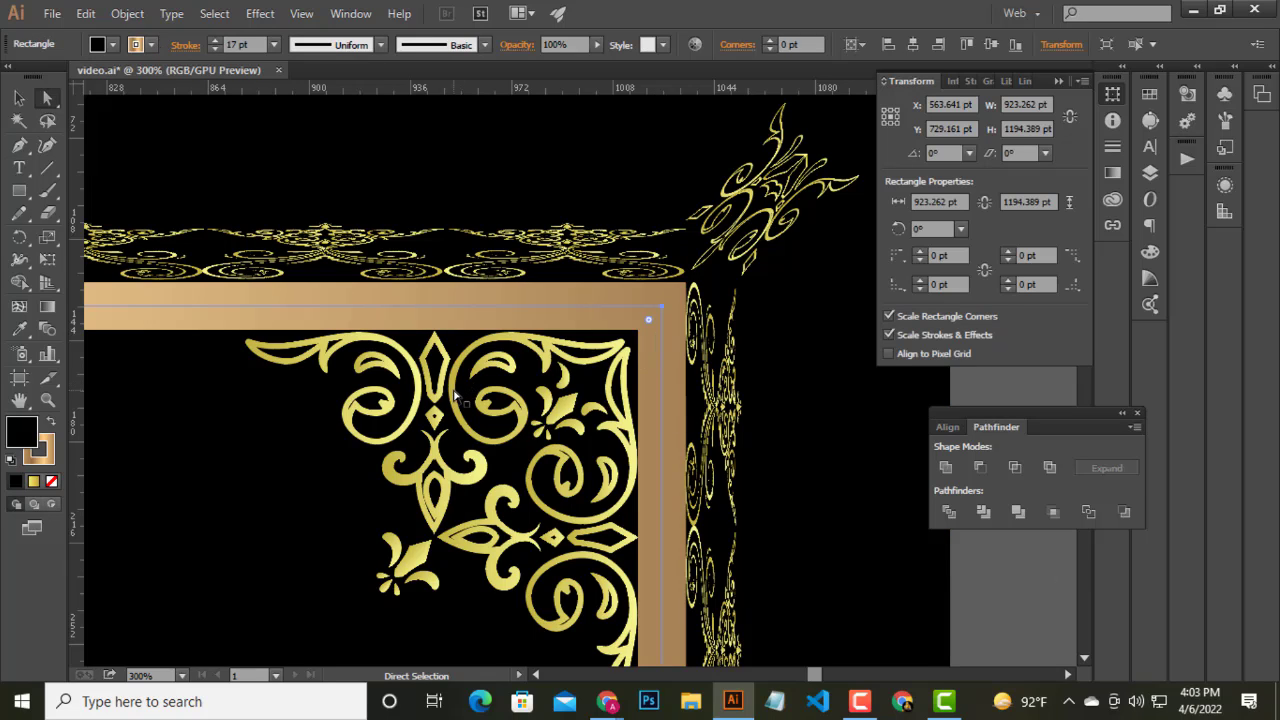
{"action": "left_click", "coordinate": [442, 377]}
{"action": "left_click", "coordinate": [20, 100]}
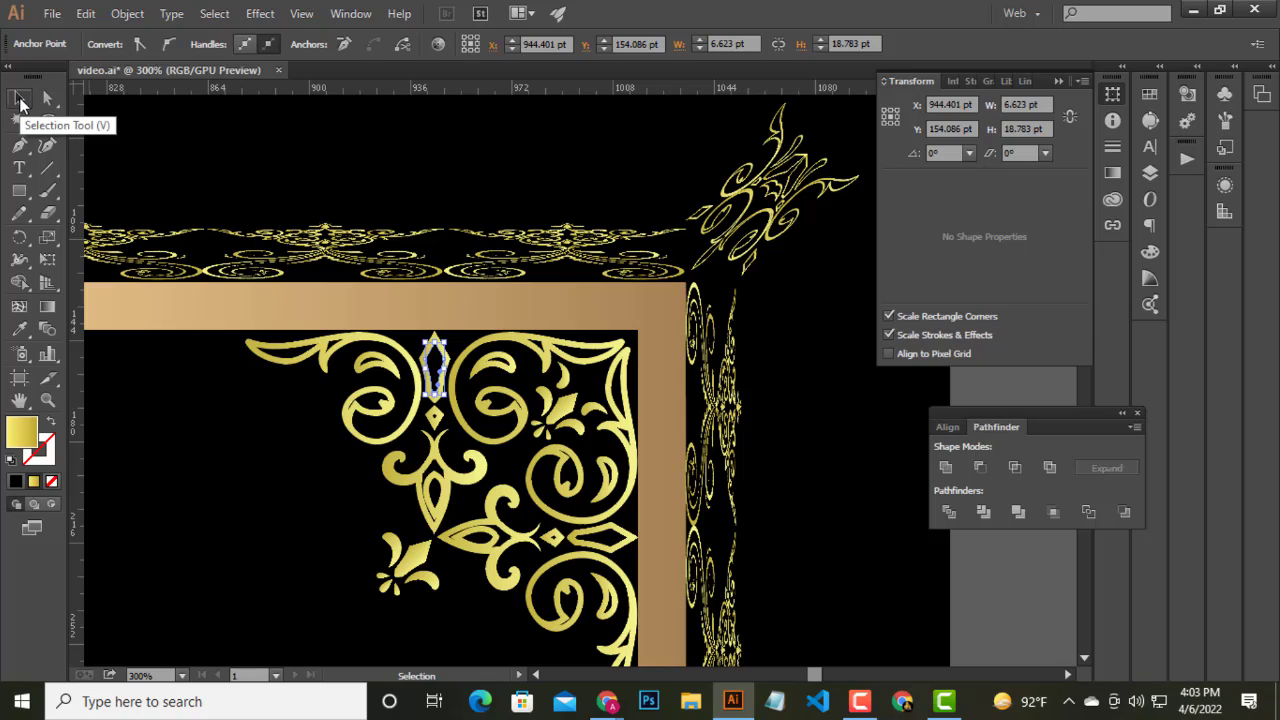
{"action": "left_click", "coordinate": [483, 366]}
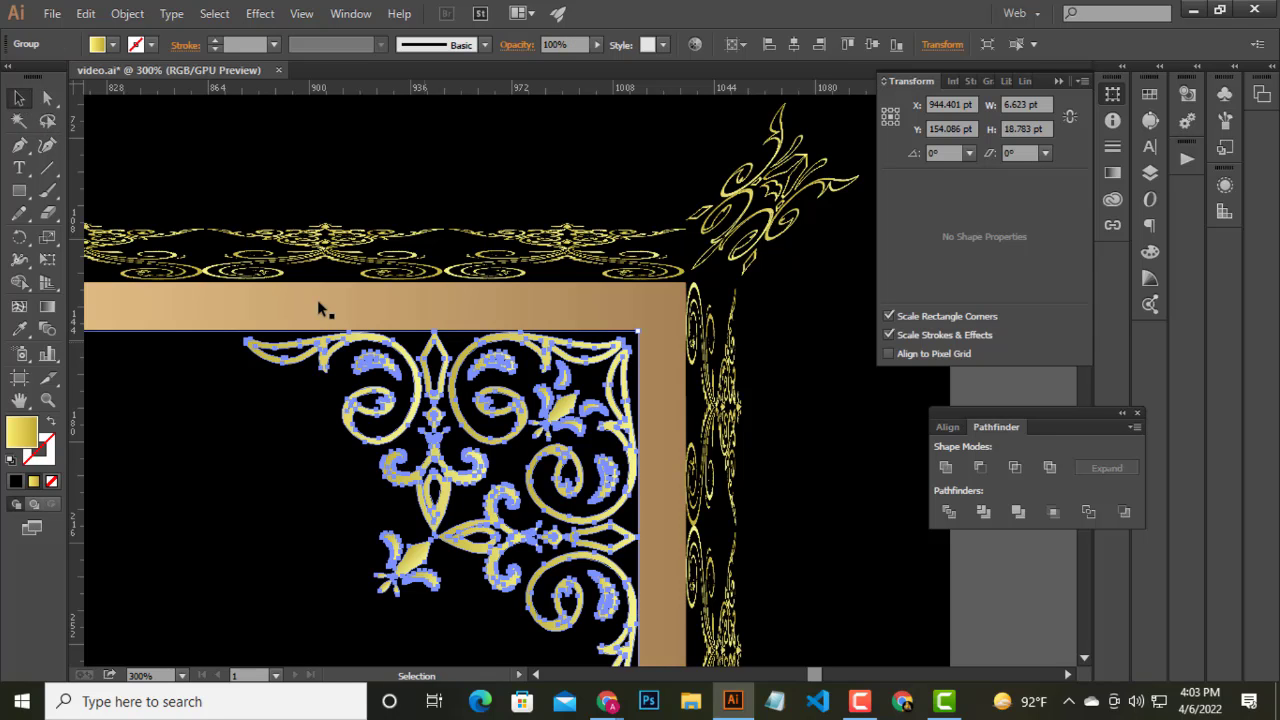
{"action": "left_click", "coordinate": [113, 44]}
{"action": "left_click", "coordinate": [163, 162]}
{"action": "left_click", "coordinate": [685, 368]}
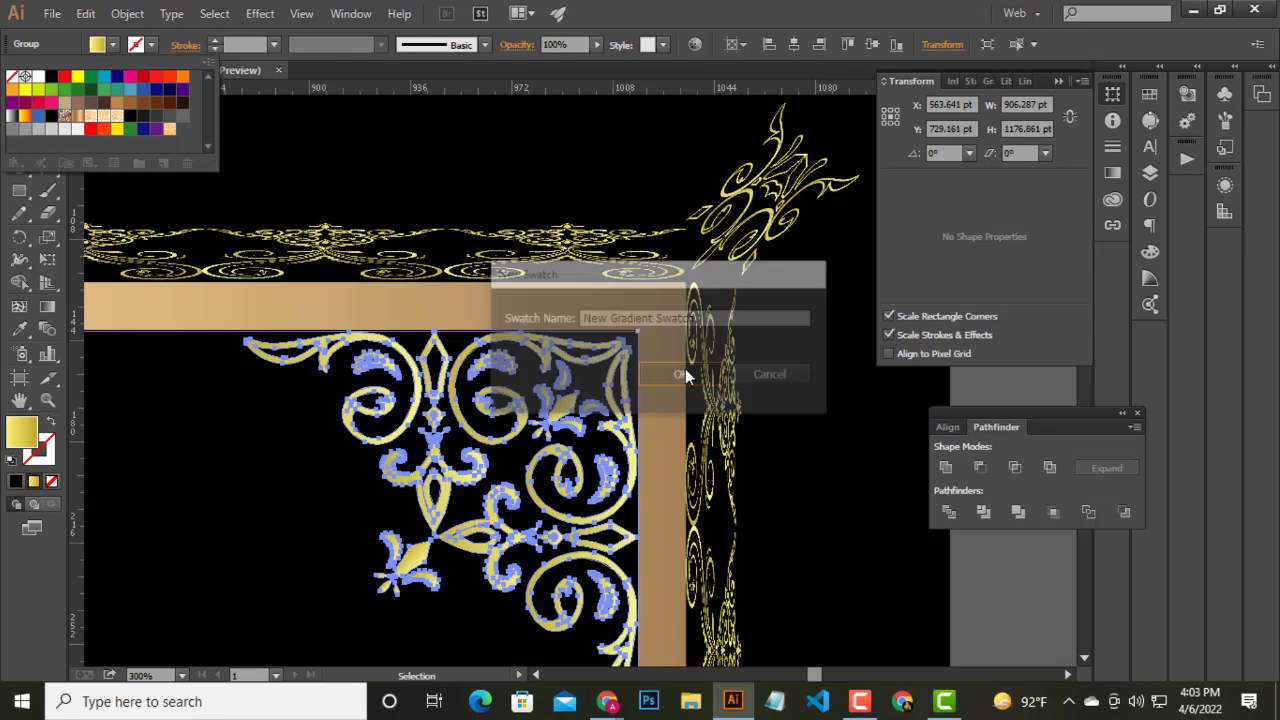
{"action": "left_click", "coordinate": [623, 310]}
- Apply the new gold gradient swatch to the tan frame rectangle's stroke
{"action": "double_click", "coordinate": [623, 310]}
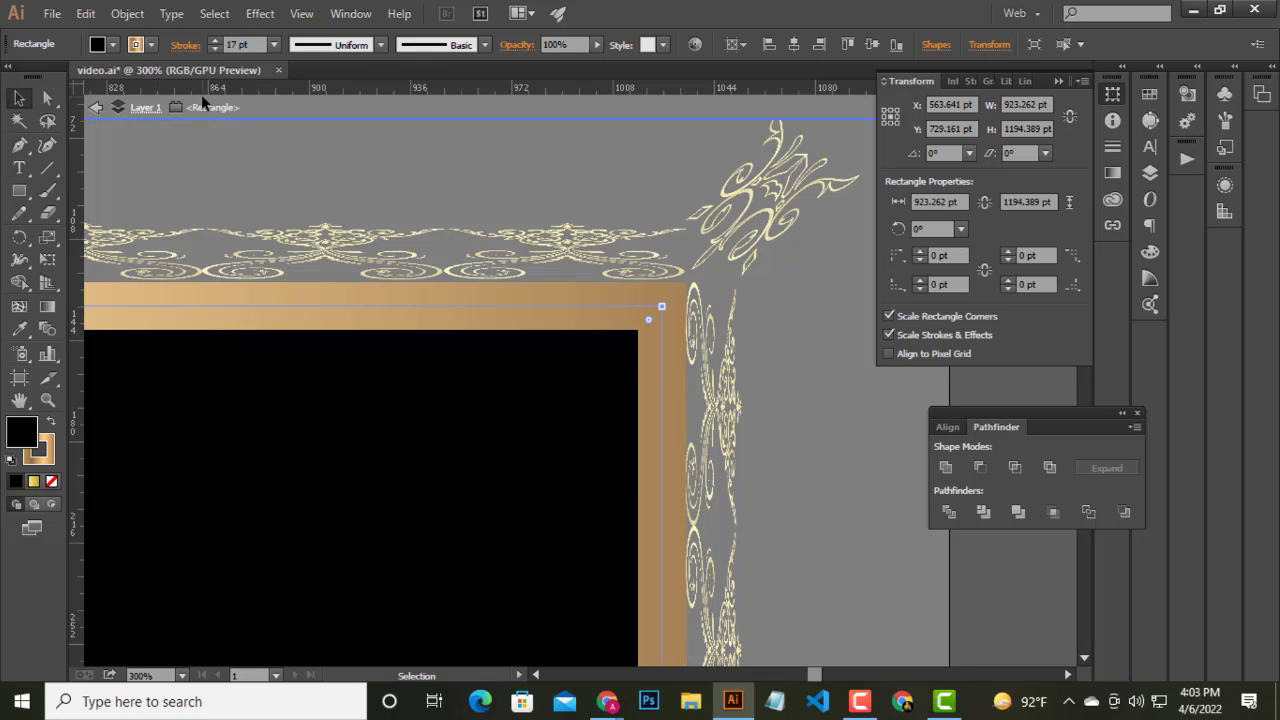
{"action": "left_click", "coordinate": [96, 110]}
{"action": "left_click", "coordinate": [498, 310]}
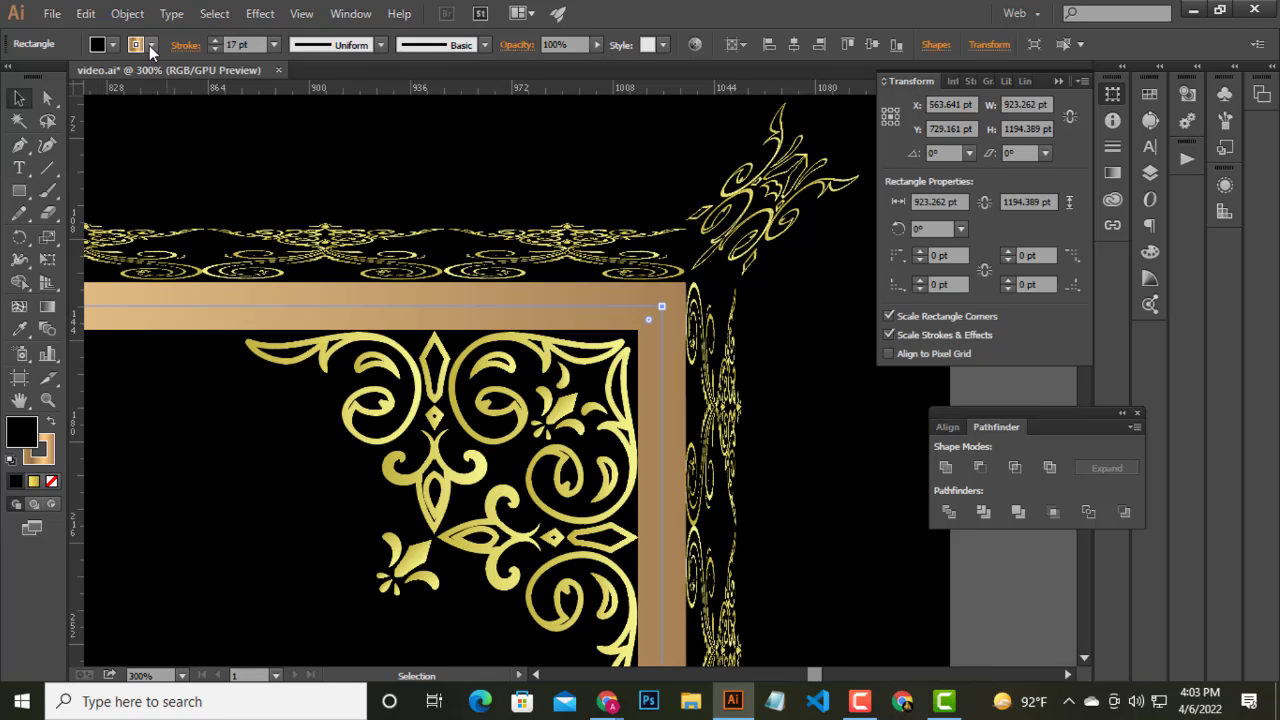
{"action": "left_click", "coordinate": [151, 44]}
{"action": "left_click", "coordinate": [181, 131]}
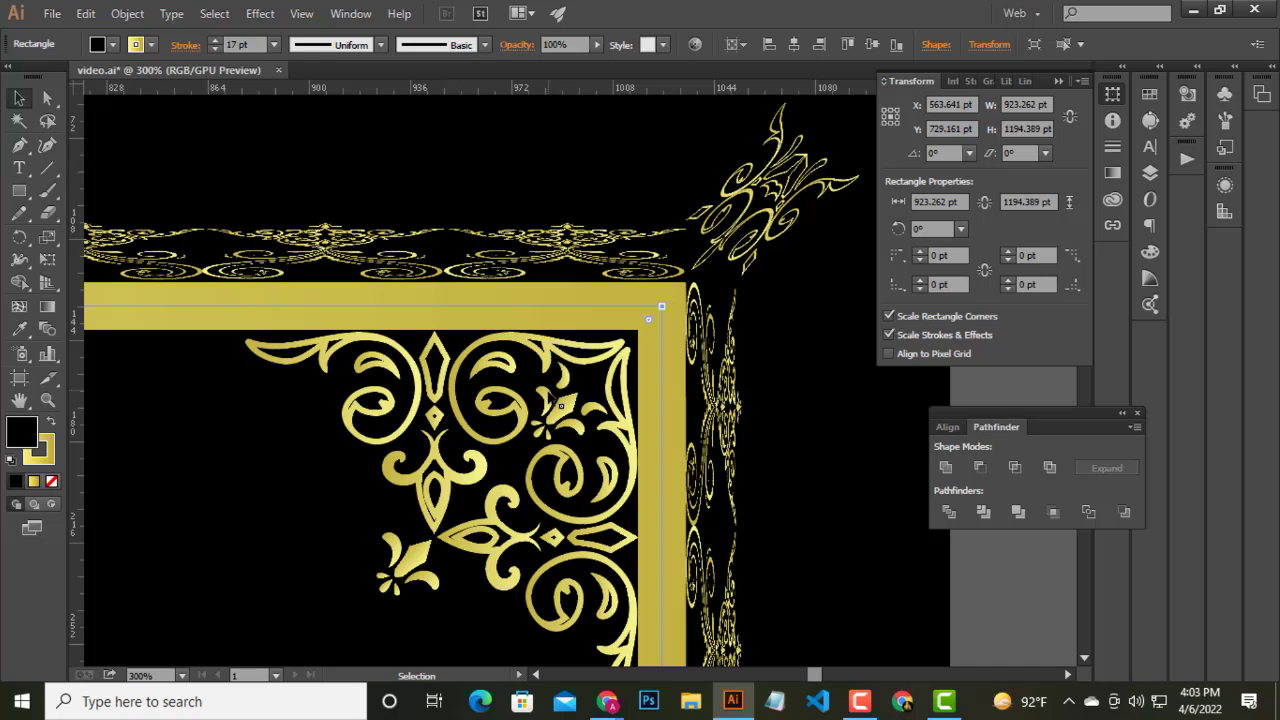
{"action": "scroll", "coordinate": [549, 396], "scroll_direction": "down", "scroll_amount": 3, "text": "alt"}
{"action": "scroll", "coordinate": [294, 414], "scroll_direction": "down", "scroll_amount": 2, "text": "alt"}
{"action": "scroll", "coordinate": [320, 414], "scroll_direction": "down", "scroll_amount": 1}
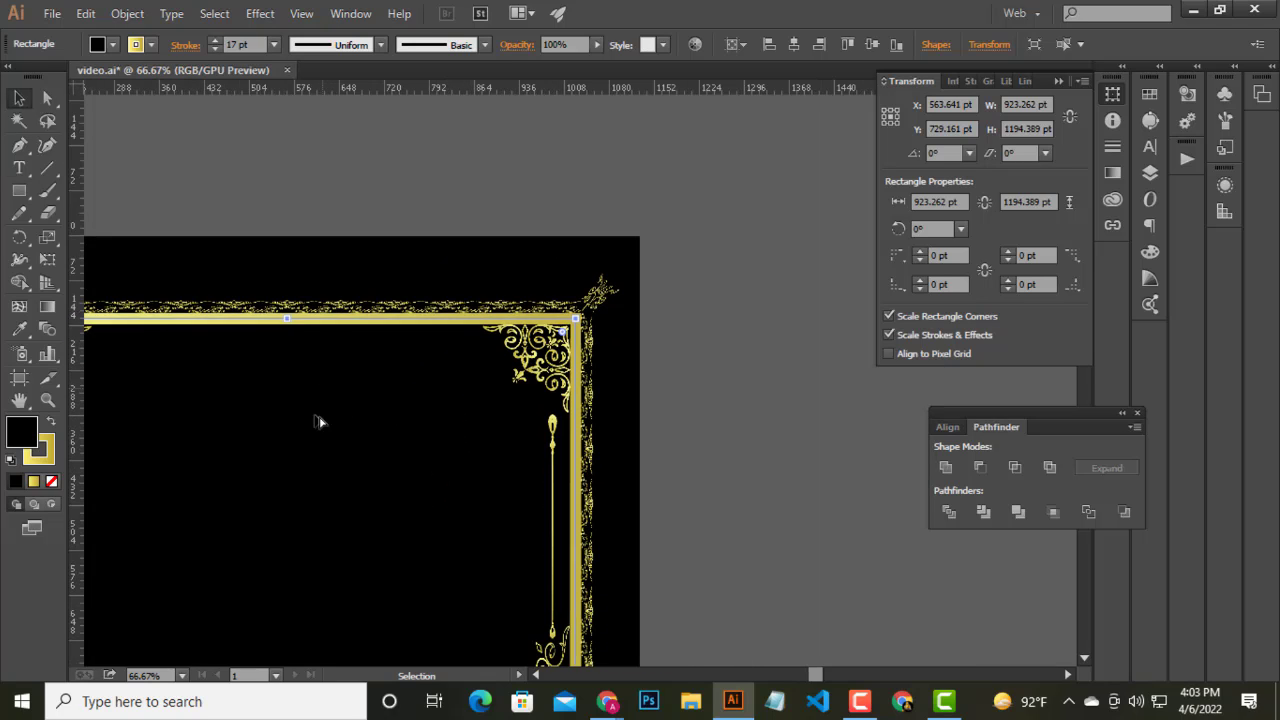
{"action": "scroll", "coordinate": [392, 438], "scroll_direction": "down", "scroll_amount": 1, "text": "alt"}
{"action": "scroll", "coordinate": [392, 438], "scroll_direction": "down", "scroll_amount": 3}
{"action": "left_click", "coordinate": [581, 449]}
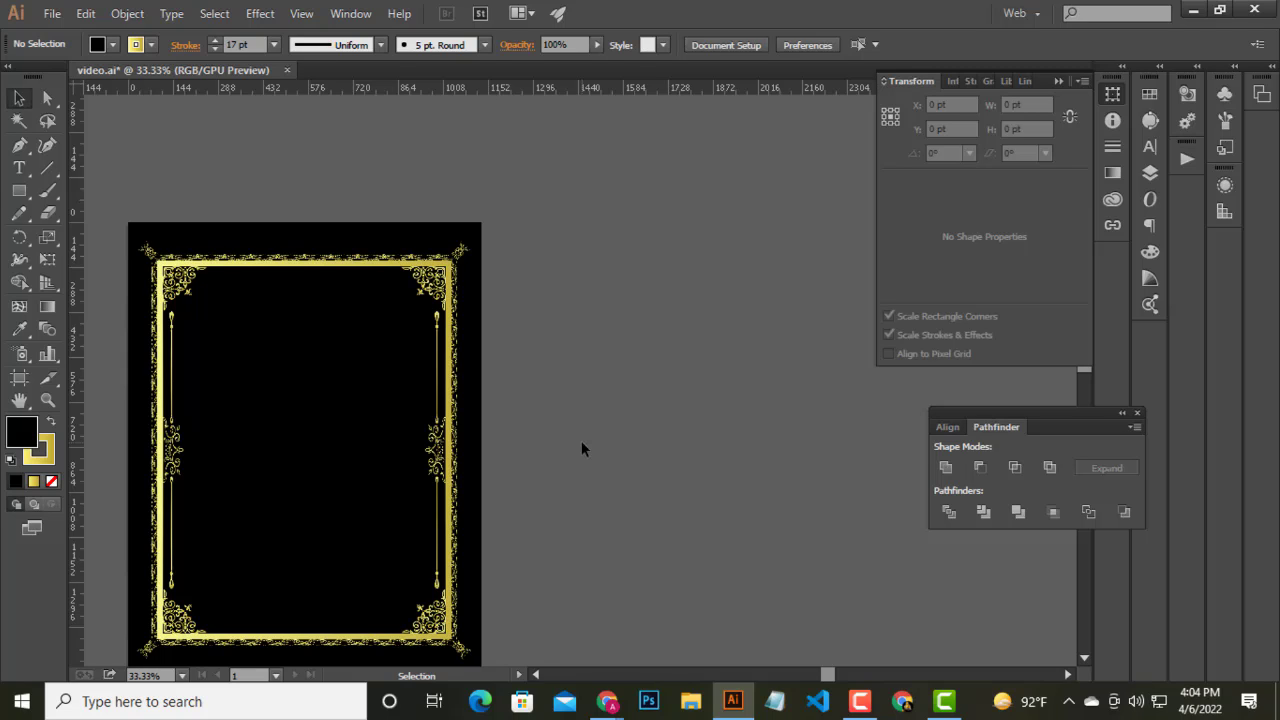
{"action": "scroll", "coordinate": [255, 475], "scroll_direction": "up", "scroll_amount": 1}
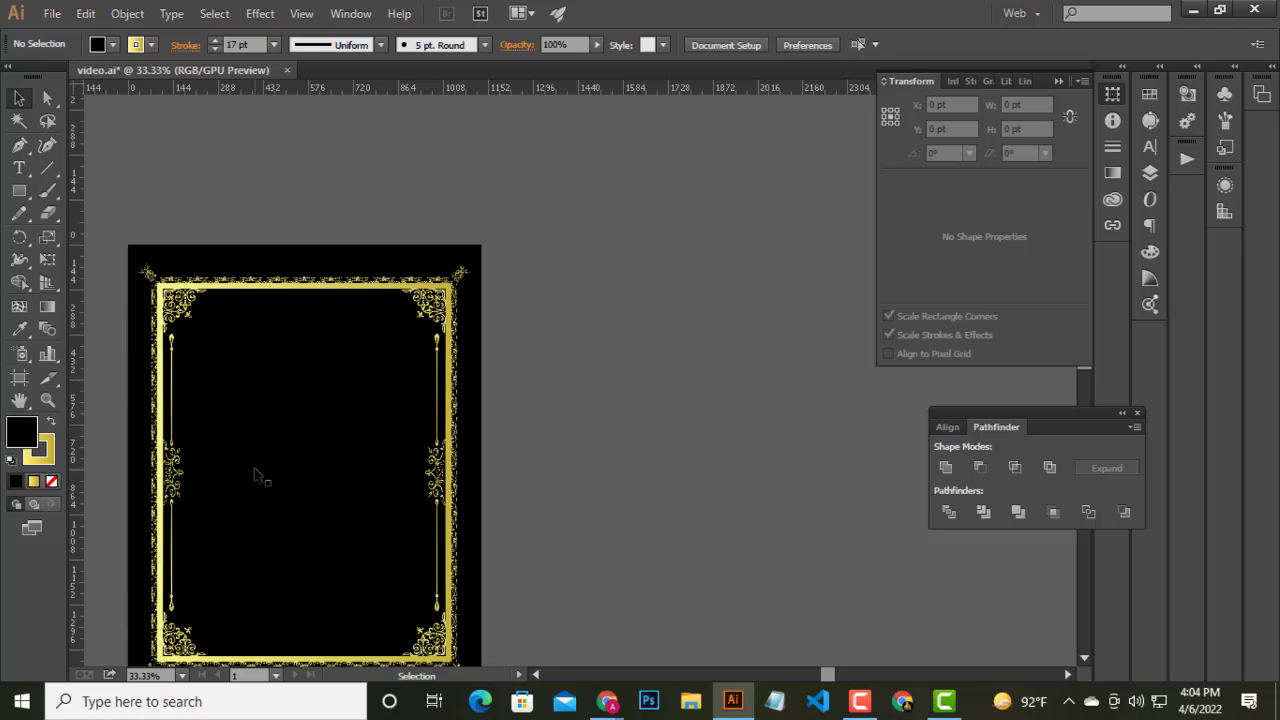
{"action": "scroll", "coordinate": [440, 480], "scroll_direction": "down", "scroll_amount": 1}
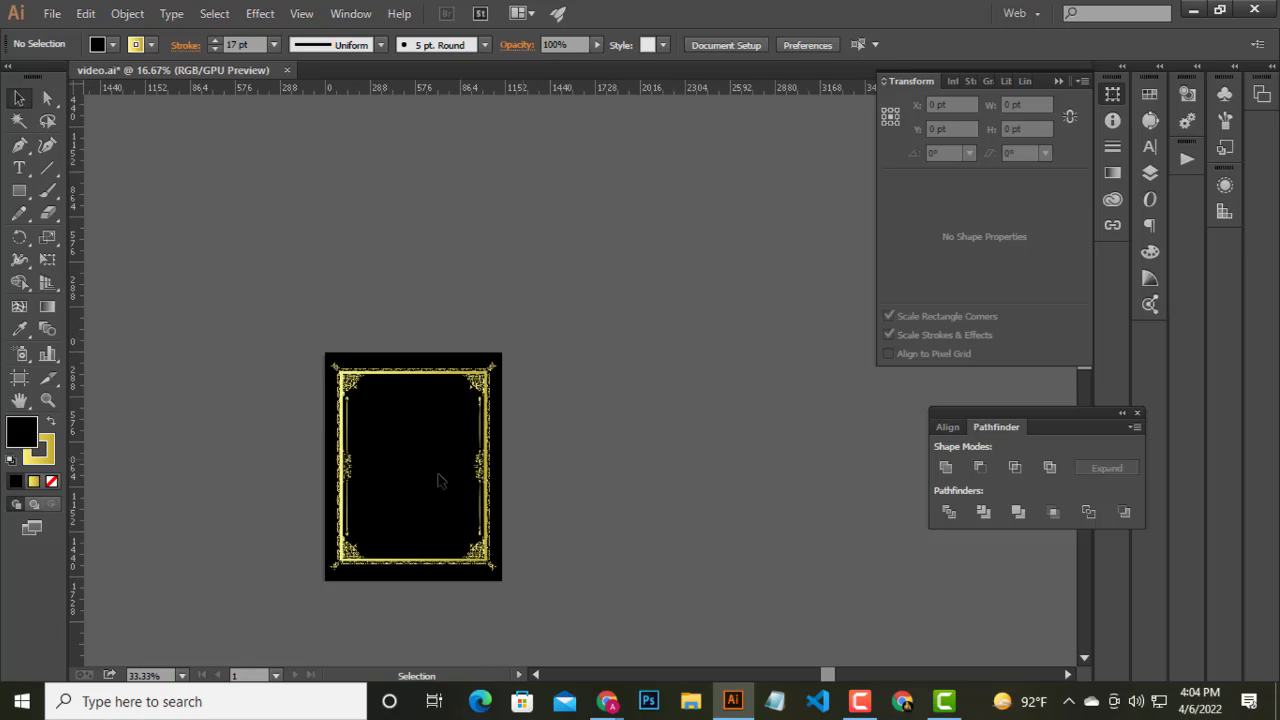
{"action": "scroll", "coordinate": [374, 457], "scroll_direction": "up", "scroll_amount": 1}
{"action": "scroll", "coordinate": [475, 413], "scroll_direction": "up", "scroll_amount": 1}
{"action": "scroll", "coordinate": [449, 409], "scroll_direction": "down", "scroll_amount": 1}
{"action": "scroll", "coordinate": [557, 417], "scroll_direction": "down", "scroll_amount": 1}
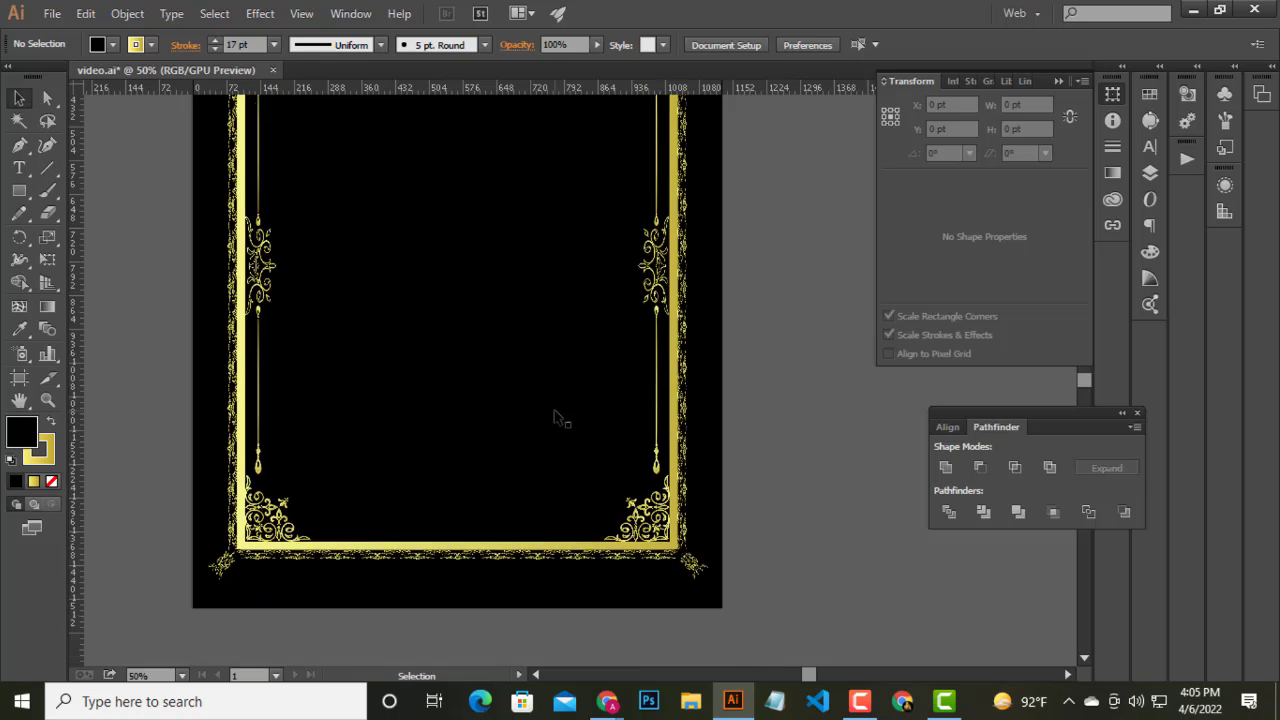
{"action": "scroll", "coordinate": [477, 423], "scroll_direction": "up", "scroll_amount": 1}
{"action": "scroll", "coordinate": [470, 425], "scroll_direction": "down", "scroll_amount": 1}
{"action": "scroll", "coordinate": [475, 420], "scroll_direction": "down", "scroll_amount": 1}
{"action": "scroll", "coordinate": [420, 370], "scroll_direction": "up", "scroll_amount": 1}
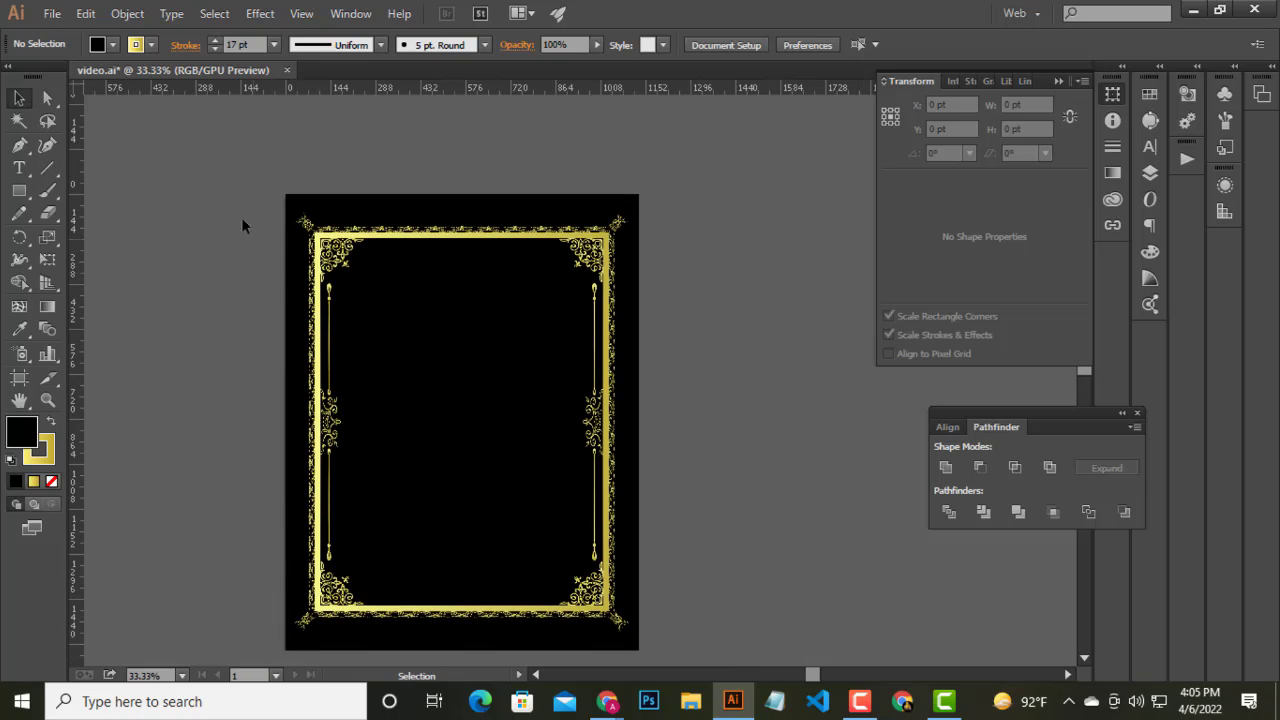
- Group all page artwork, background included, and enlarge it around its centre
{"action": "left_click_drag", "start_coordinate": [219, 166], "coordinate": [646, 657]}
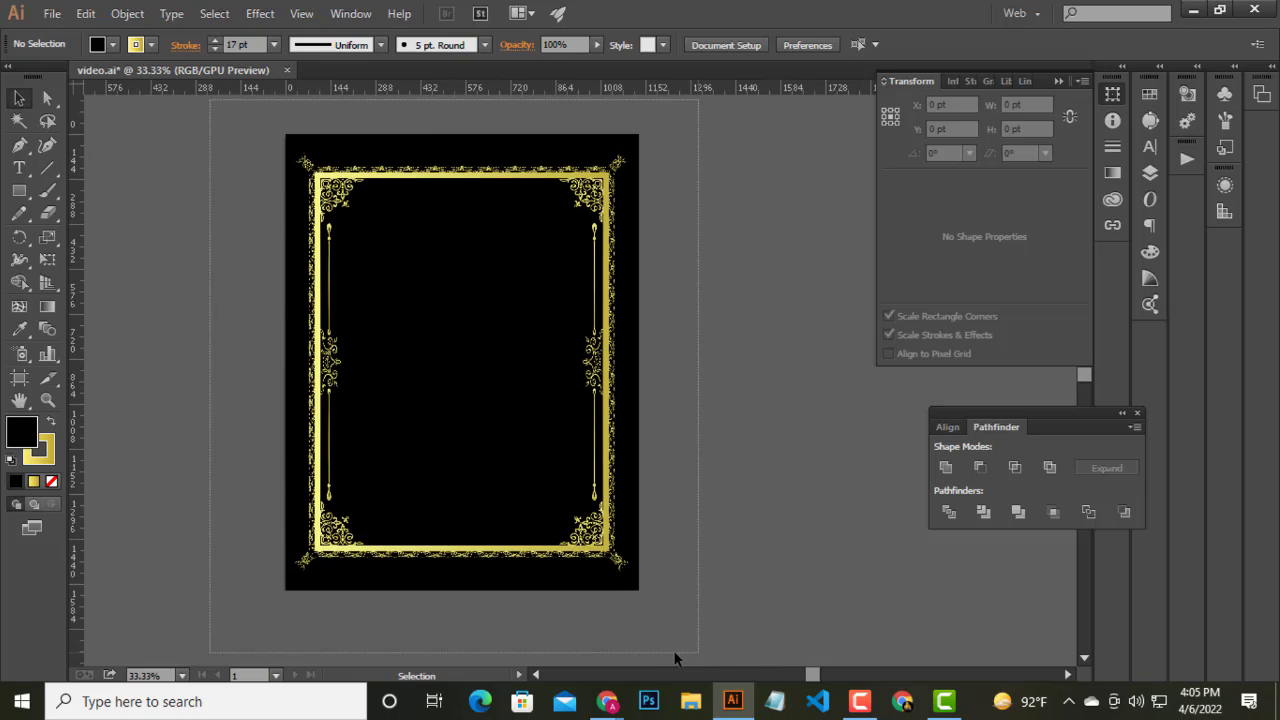
{"action": "right_click", "coordinate": [495, 478]}
{"action": "left_click", "coordinate": [590, 550]}
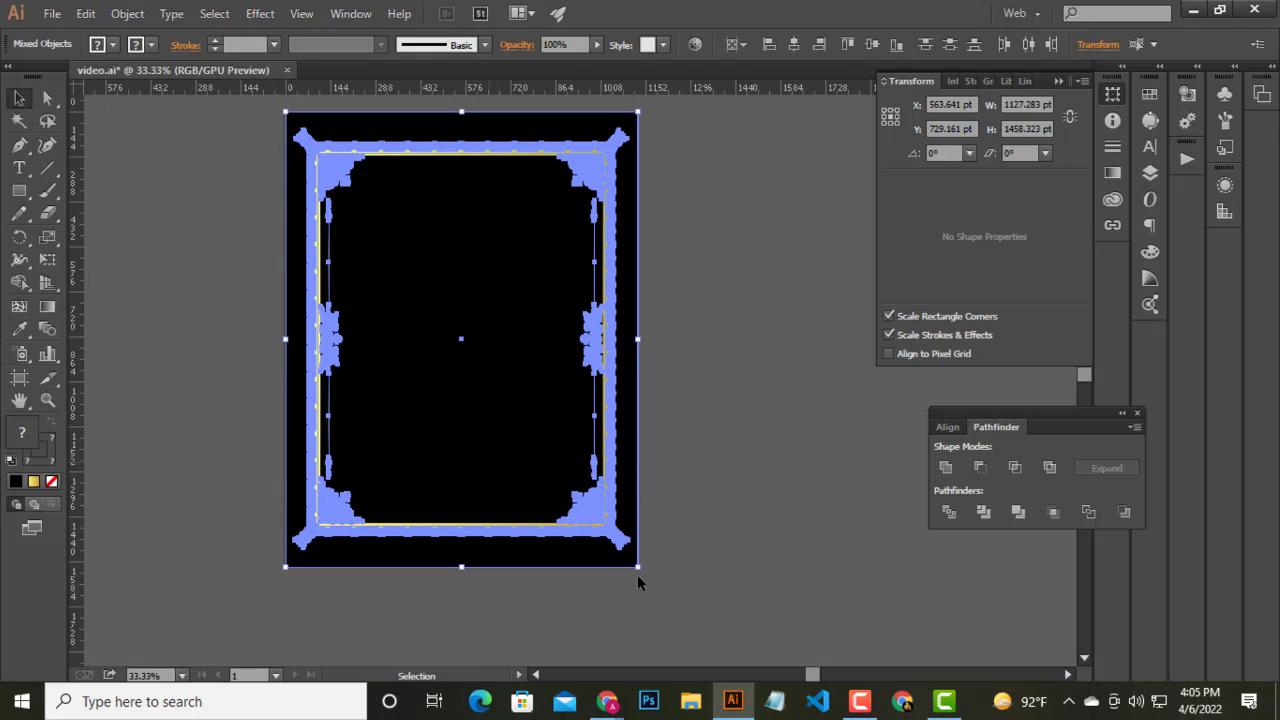
{"action": "scroll", "coordinate": [640, 585], "scroll_direction": "down", "scroll_amount": 1}
{"action": "mouse_move", "coordinate": [636, 554]}
{"action": "left_mouse_down"}
{"action": "mouse_move", "coordinate": [766, 642]}
{"action": "mouse_move", "coordinate": [801, 580]}
{"action": "left_mouse_up"}
{"action": "left_click", "coordinate": [770, 436]}
- Reselect the framed page group and scale it up further around its centre
{"action": "scroll", "coordinate": [770, 436], "scroll_direction": "up", "scroll_amount": 1}
{"action": "scroll", "coordinate": [724, 404], "scroll_direction": "down", "scroll_amount": 2}
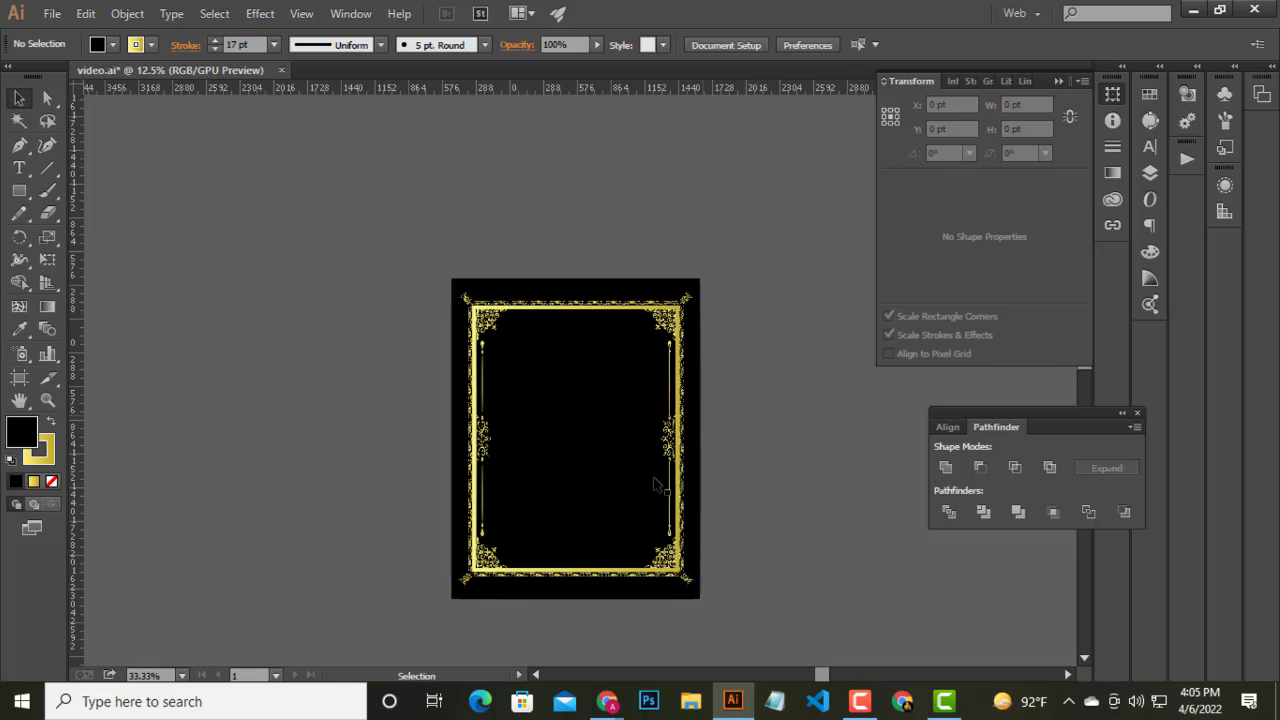
{"action": "scroll", "coordinate": [655, 485], "scroll_direction": "down", "scroll_amount": 2}
{"action": "left_click", "coordinate": [690, 500]}
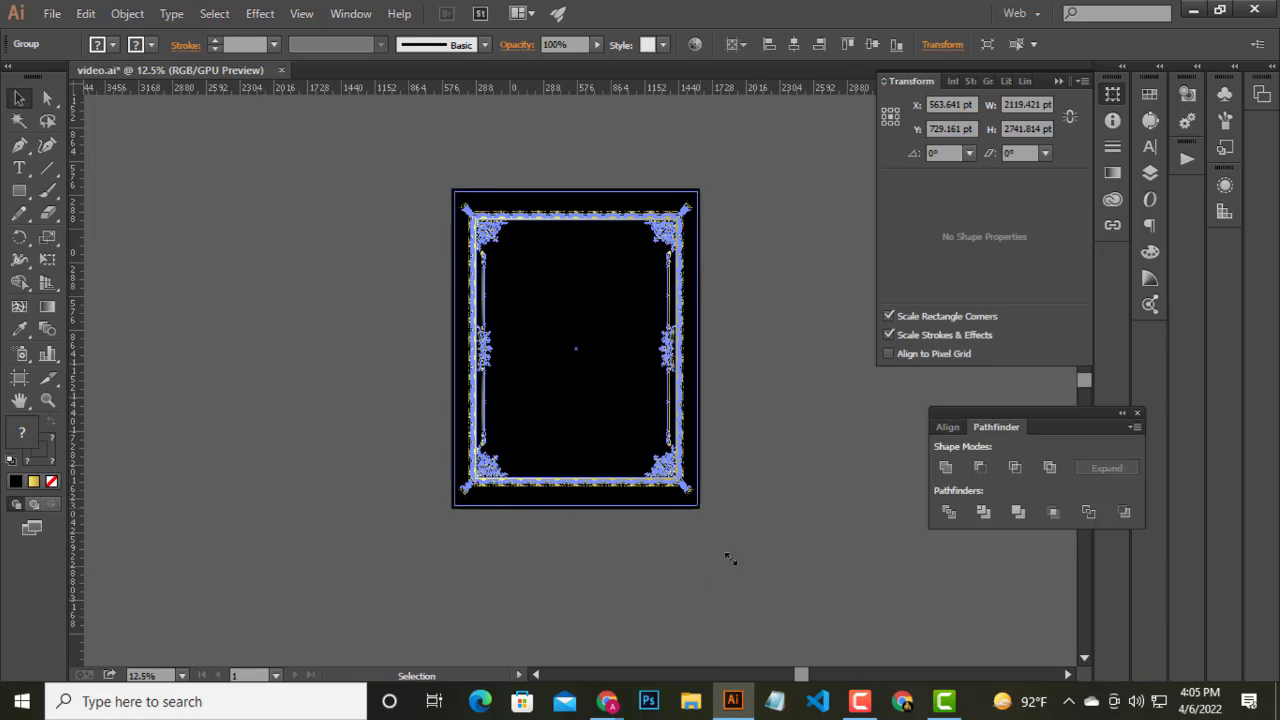
{"action": "left_click_drag", "start_coordinate": [731, 560], "coordinate": [788, 601]}
{"action": "left_click_drag", "start_coordinate": [810, 414], "coordinate": [823, 400]}
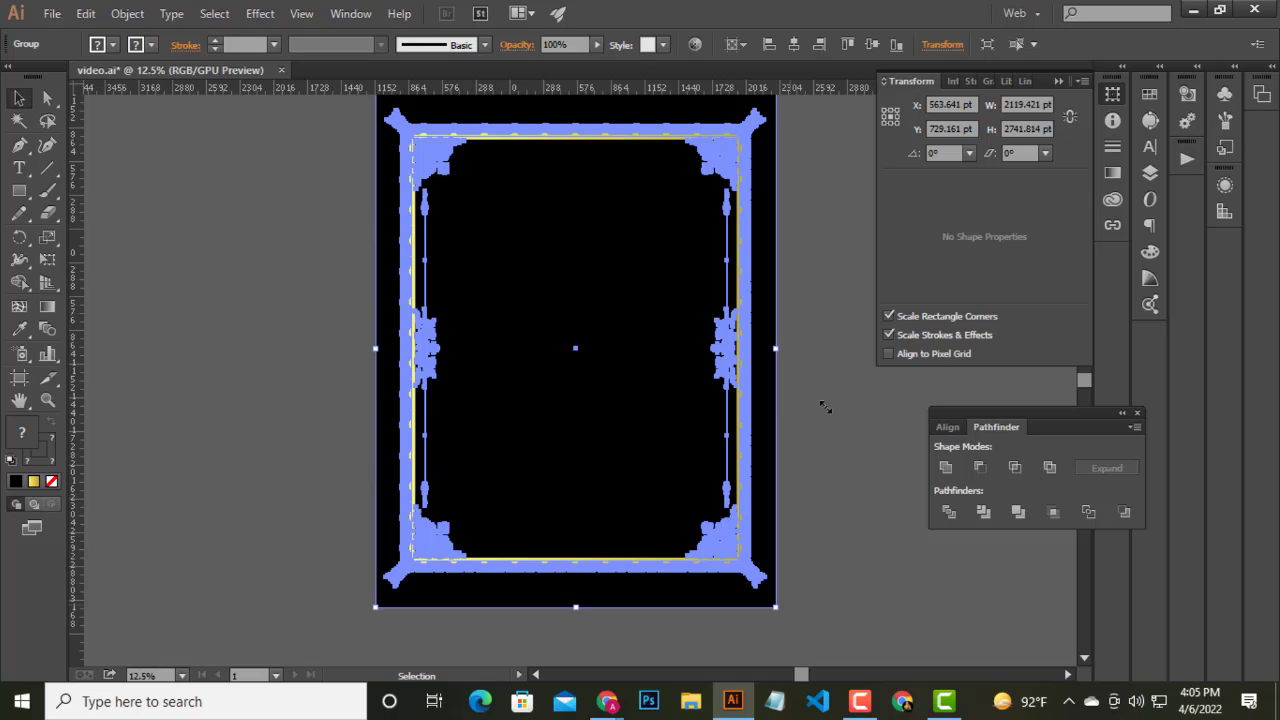
{"action": "scroll", "coordinate": [831, 372], "scroll_direction": "up", "scroll_amount": 1}
{"action": "scroll", "coordinate": [831, 372], "scroll_direction": "up", "scroll_amount": 2}
- Deselect the group and scroll around to inspect the enlarged framed page
{"action": "key", "text": "ctrl+h"}
{"action": "left_click", "coordinate": [636, 338]}
{"action": "scroll", "coordinate": [646, 323], "scroll_direction": "down", "scroll_amount": 2}
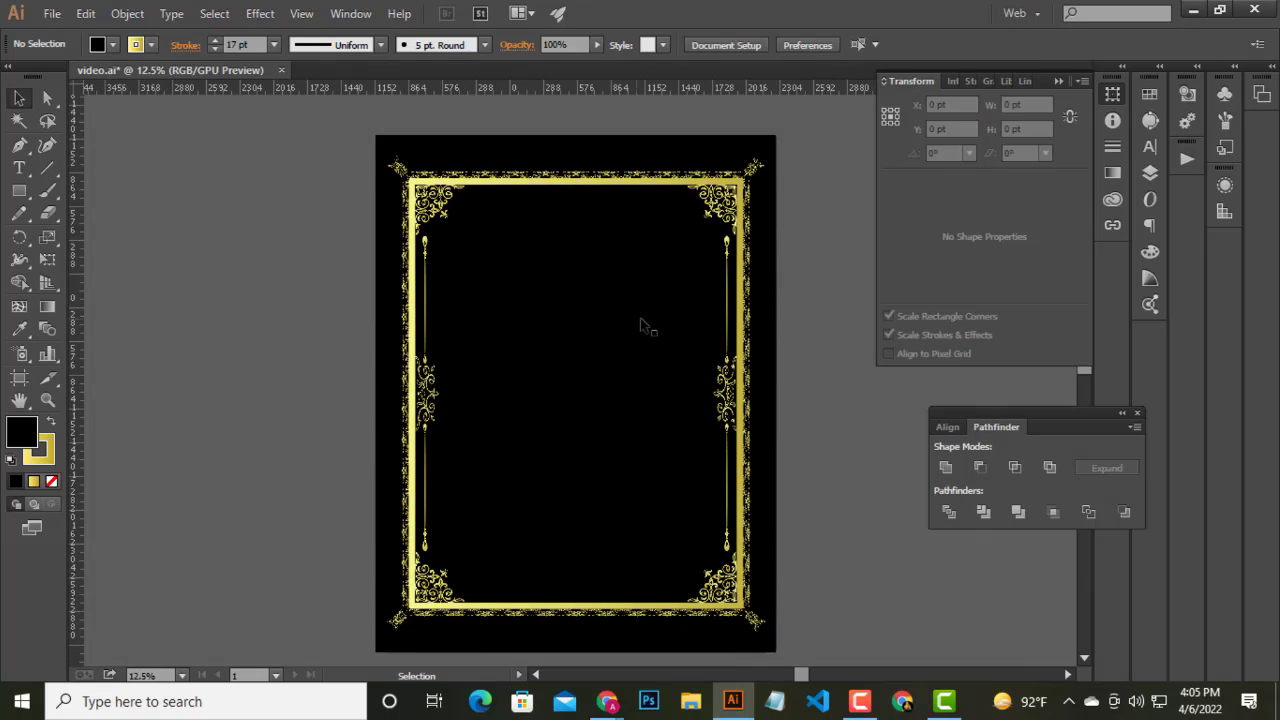
{"action": "scroll", "coordinate": [646, 323], "scroll_direction": "up", "scroll_amount": 1}
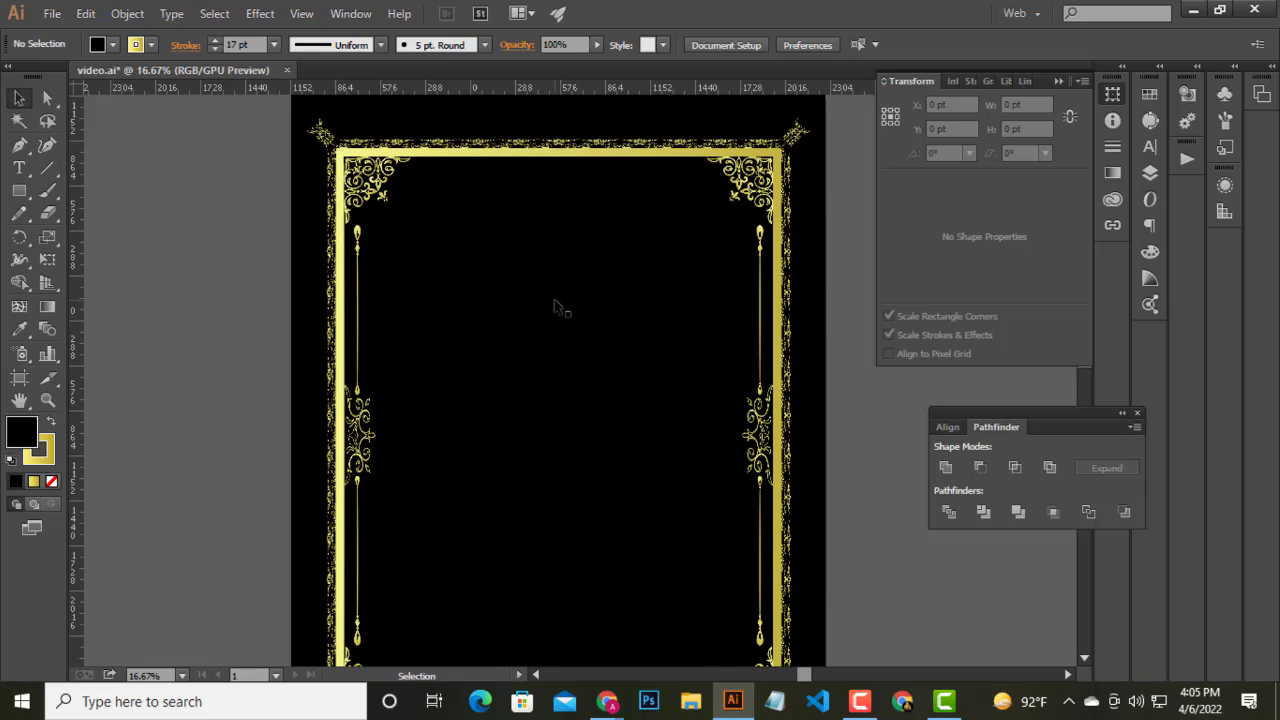
{"action": "scroll", "coordinate": [560, 310], "scroll_direction": "down", "scroll_amount": 1}
{"action": "scroll", "coordinate": [563, 309], "scroll_direction": "down", "scroll_amount": 1}
{"action": "scroll", "coordinate": [568, 307], "scroll_direction": "down", "scroll_amount": 1}
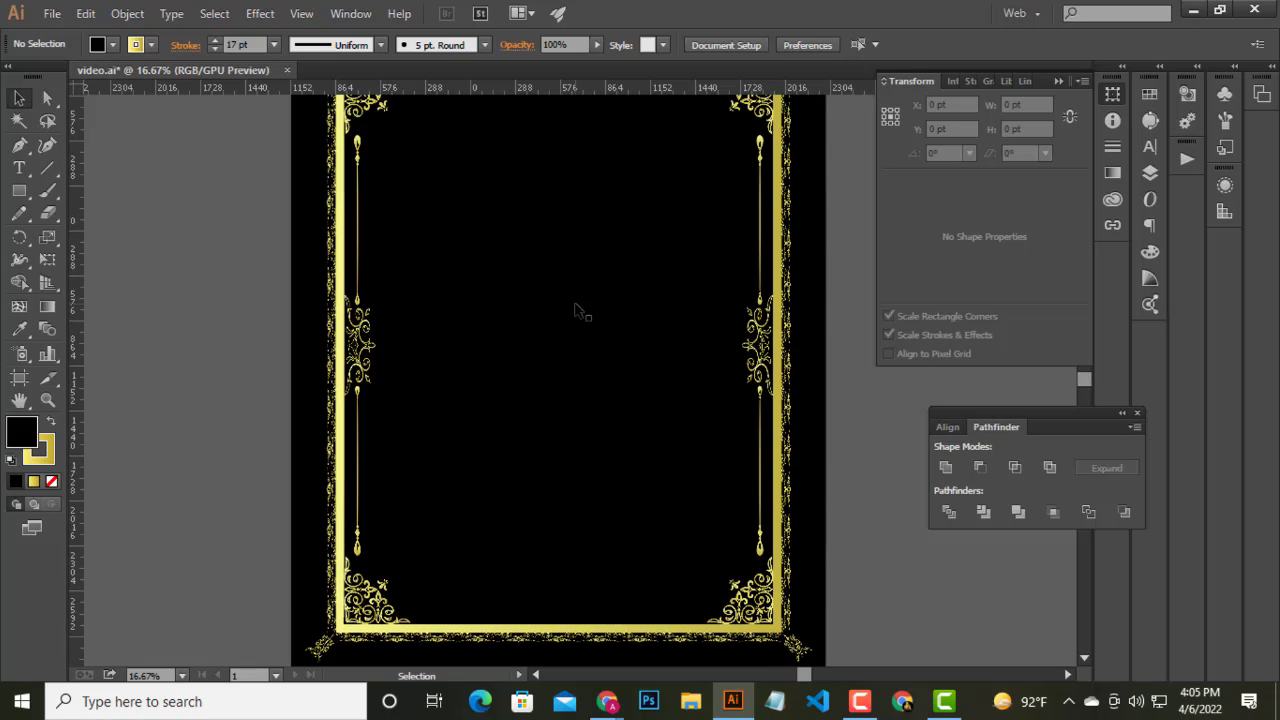
{"action": "scroll", "coordinate": [580, 309], "scroll_direction": "up", "scroll_amount": 2}
{"action": "scroll", "coordinate": [620, 340], "scroll_direction": "up", "scroll_amount": 1}
{"action": "scroll", "coordinate": [700, 390], "scroll_direction": "down", "scroll_amount": 2}
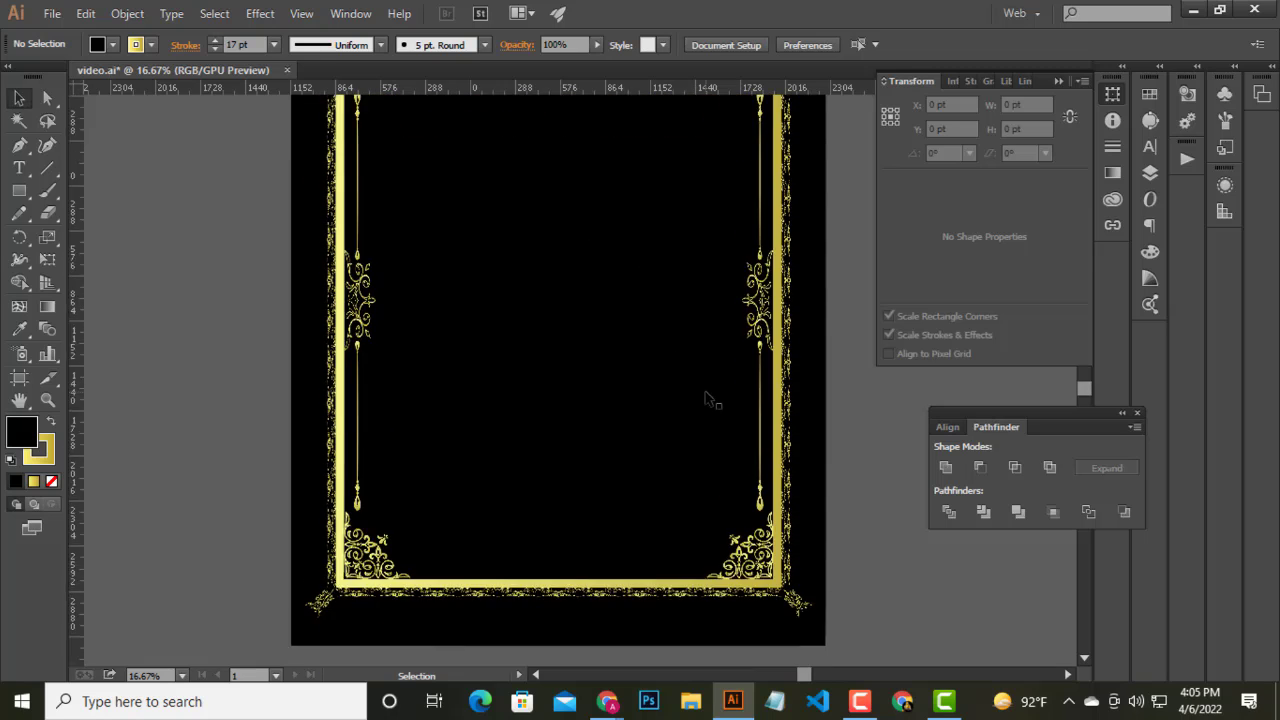
{"action": "scroll", "coordinate": [680, 405], "scroll_direction": "down", "scroll_amount": 2}
{"action": "scroll", "coordinate": [560, 312], "scroll_direction": "up", "scroll_amount": 3}
{"action": "scroll", "coordinate": [583, 314], "scroll_direction": "down", "scroll_amount": 1}
{"action": "scroll", "coordinate": [560, 310], "scroll_direction": "down", "scroll_amount": 8}
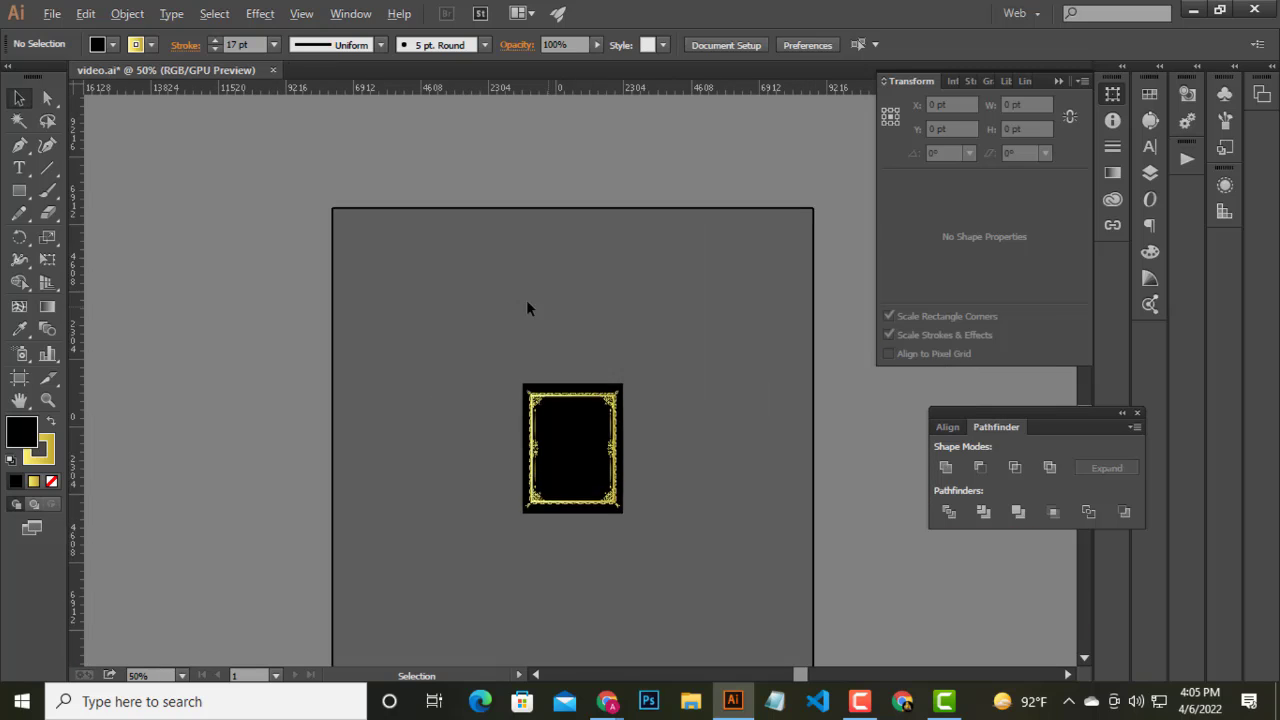